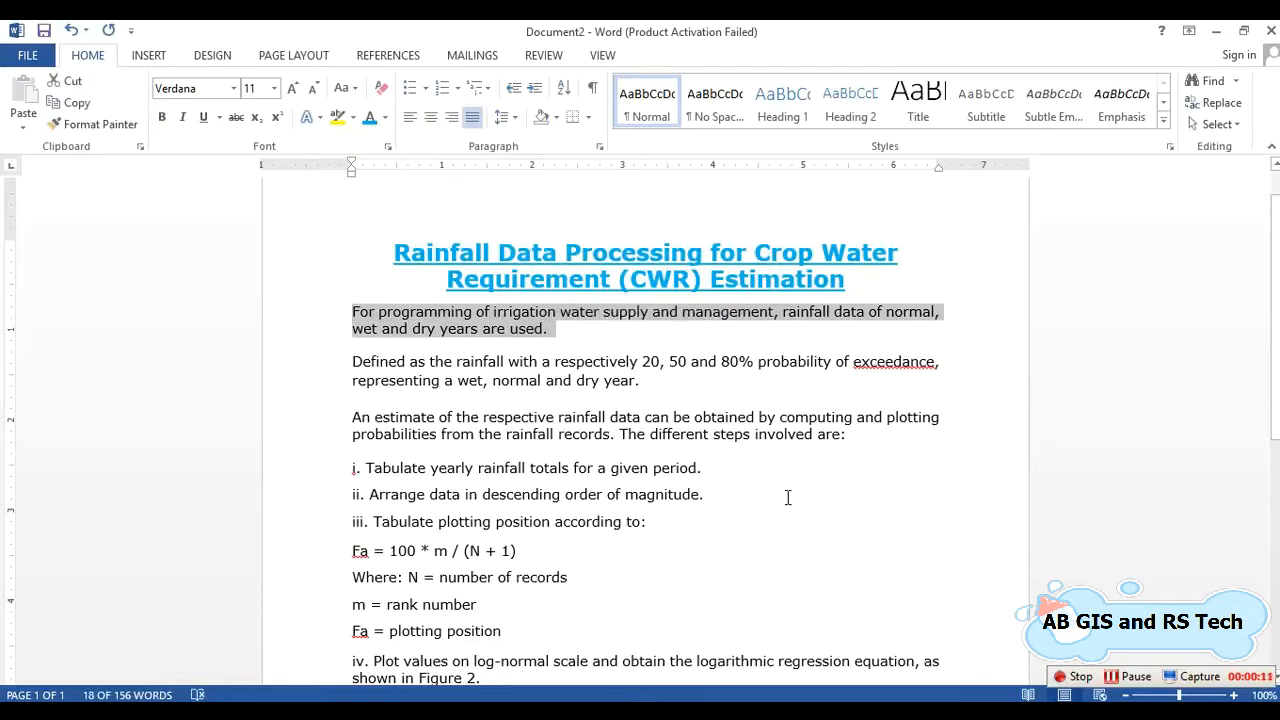
# Step: Review the paragraph defining rainfall at 20, 50 and 80% probability of exceedance for wet, normal and dry years
pyautogui.click(455, 352)
pyautogui.moveTo(418, 365); pyautogui.dragTo(622, 393)
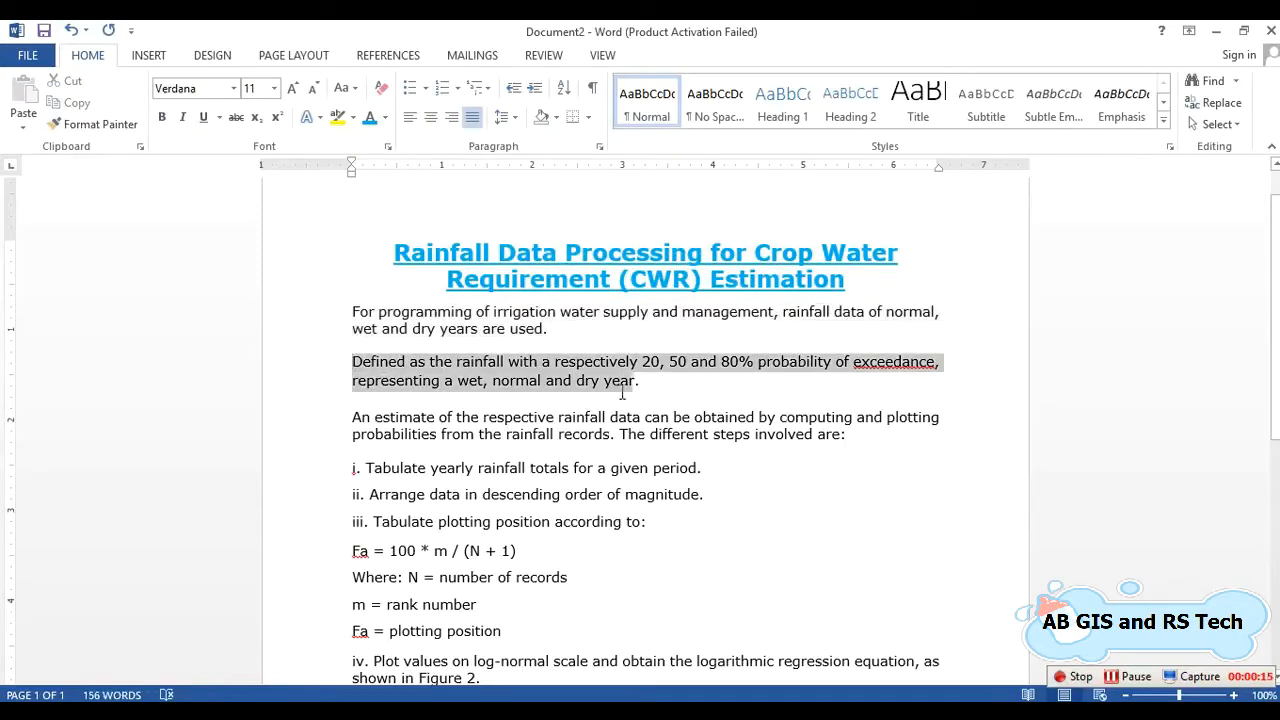
pyautogui.click(768, 511)
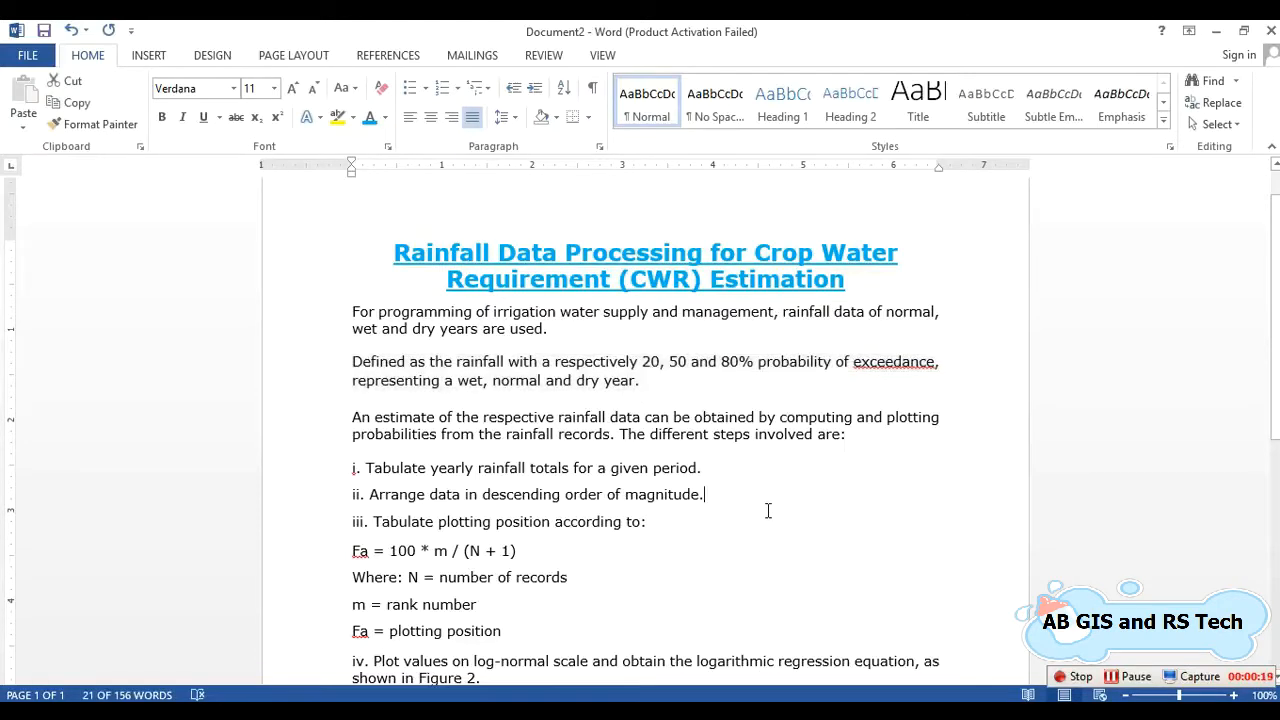
# Step: Justify the "An estimate of the respective rainfall data" paragraph and move "The different steps involved are:" to its own paragraph
pyautogui.moveTo(354, 421); pyautogui.dragTo(856, 437)
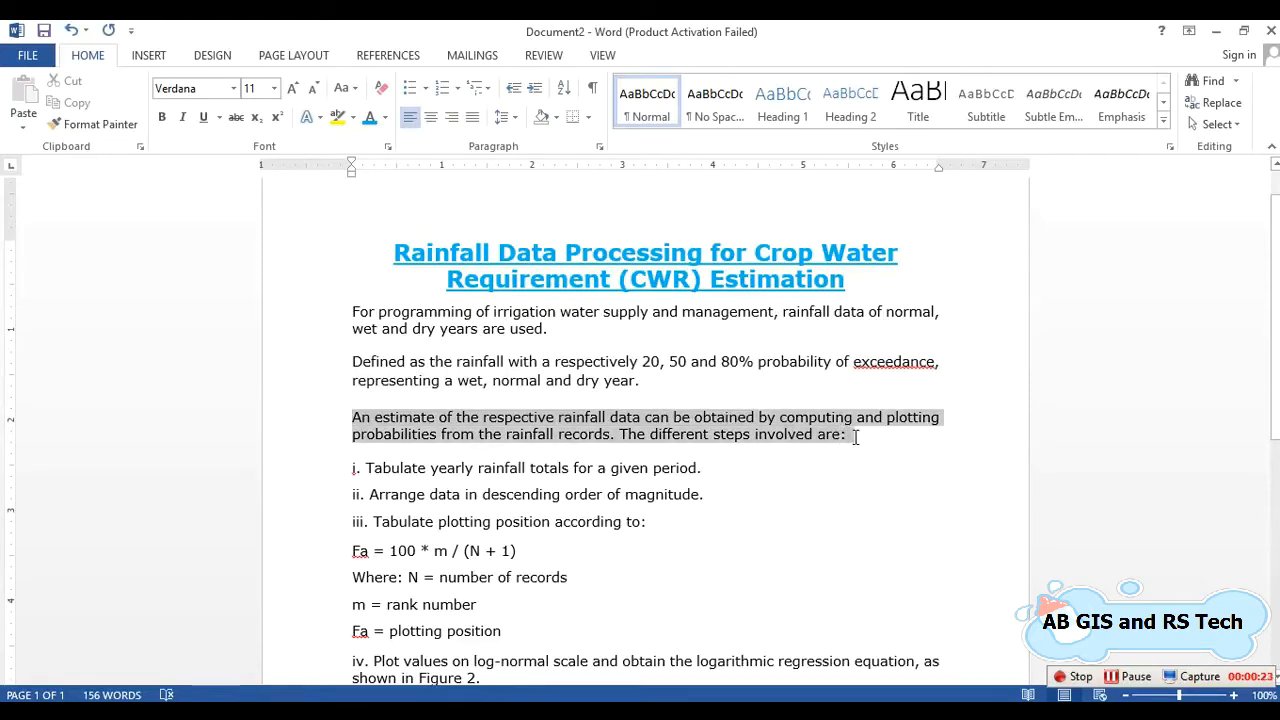
pyautogui.hotkey('ctrl', 'j')
pyautogui.click(846, 498)
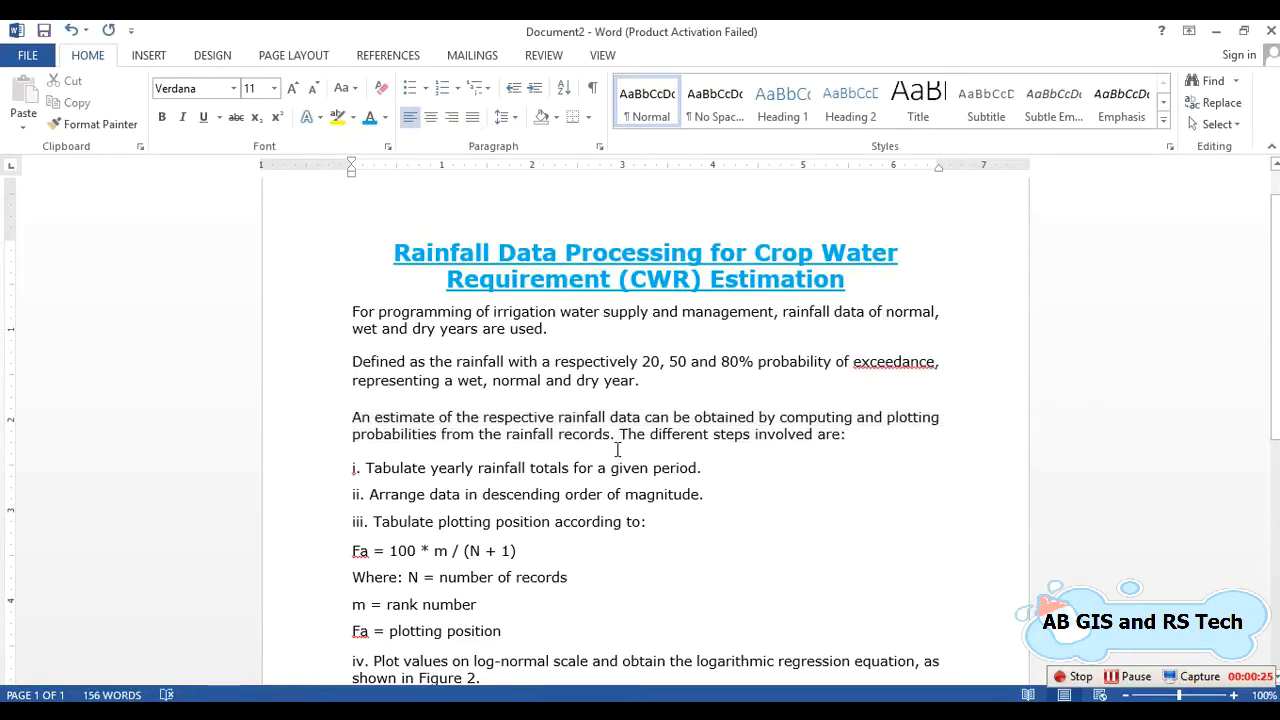
pyautogui.press('Return')
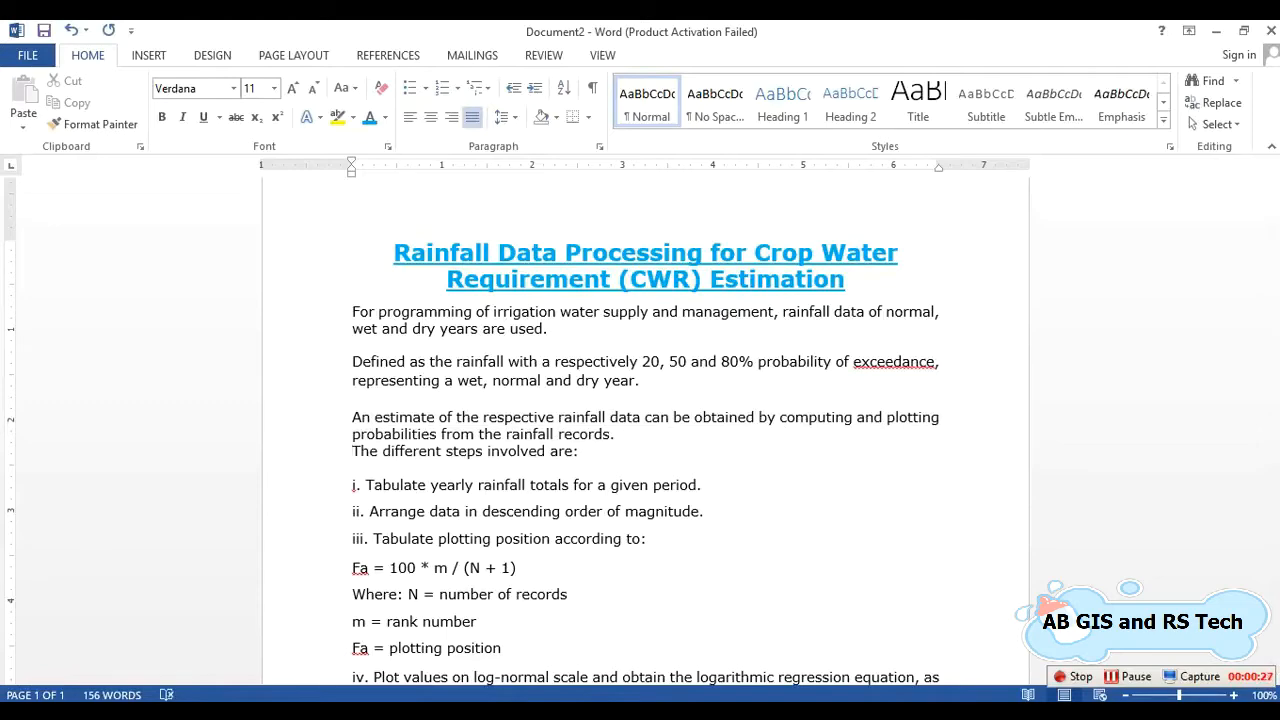
pyautogui.scroll(-3, 656, 446)
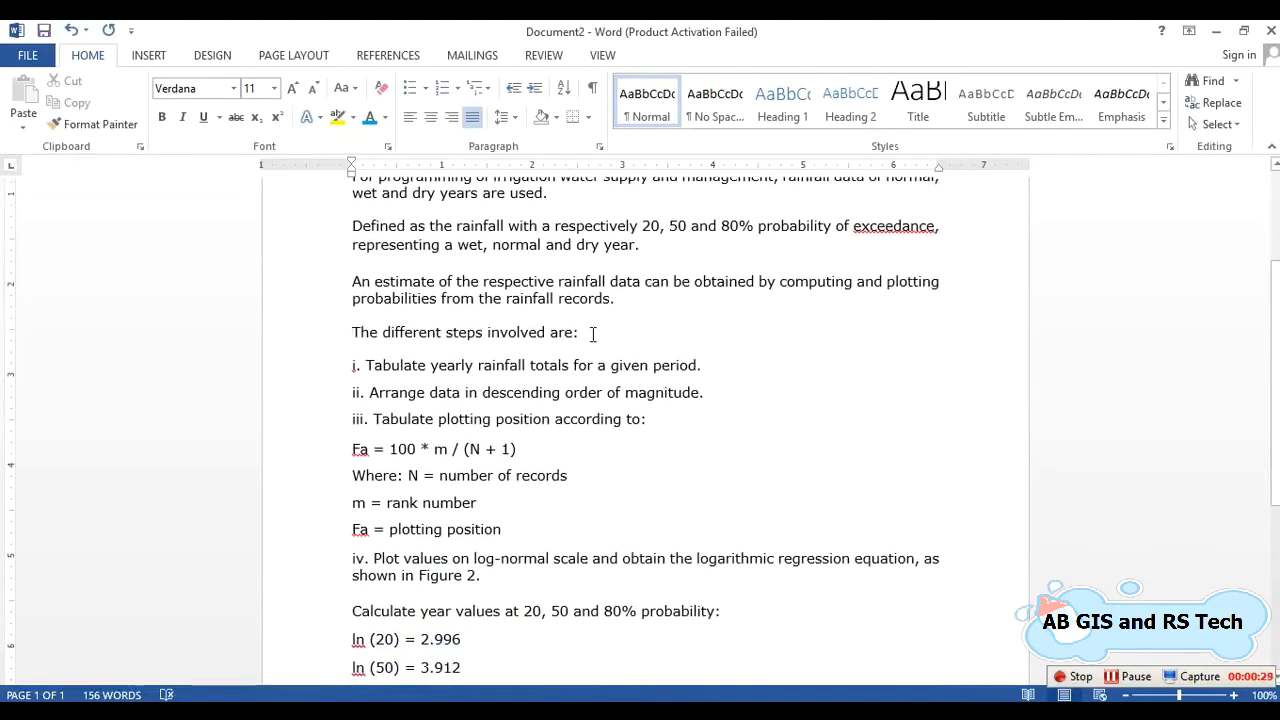
# Step: Review the heading of the procedure list and its first item on tabulating yearly rainfall totals
pyautogui.moveTo(593, 334); pyautogui.dragTo(352, 334)
pyautogui.click(668, 458)
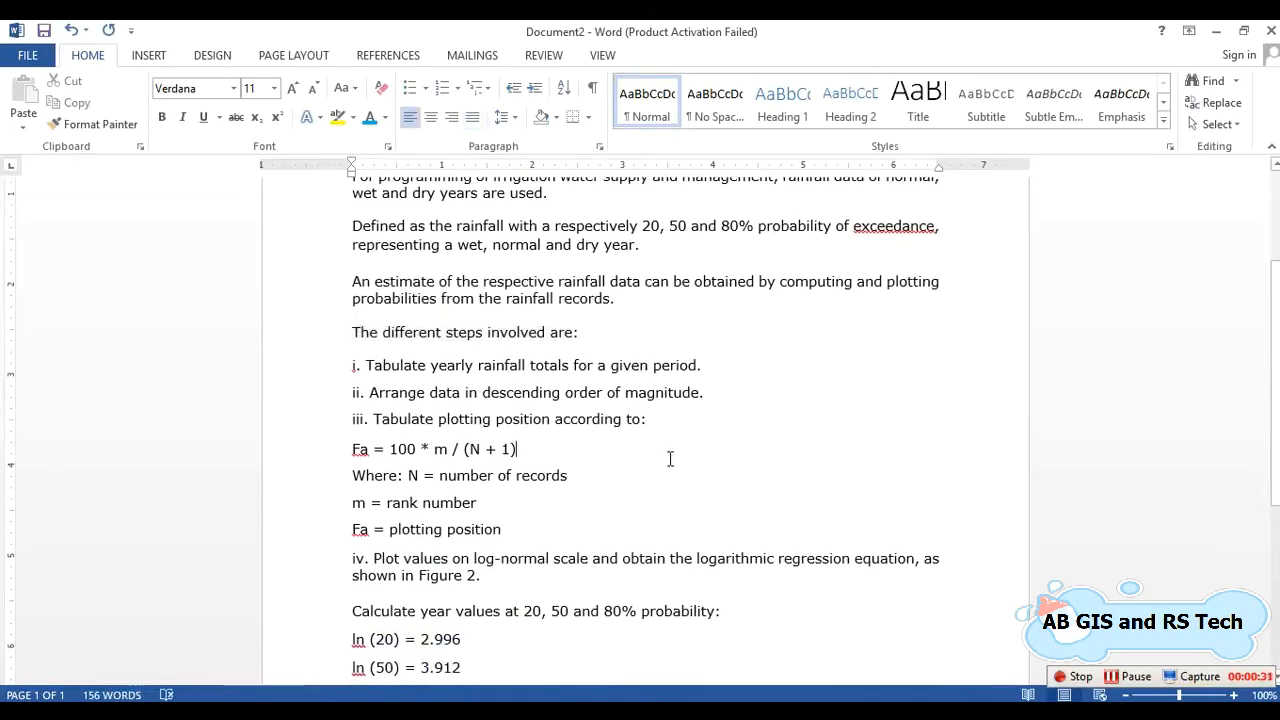
pyautogui.moveTo(705, 371); pyautogui.dragTo(377, 368)
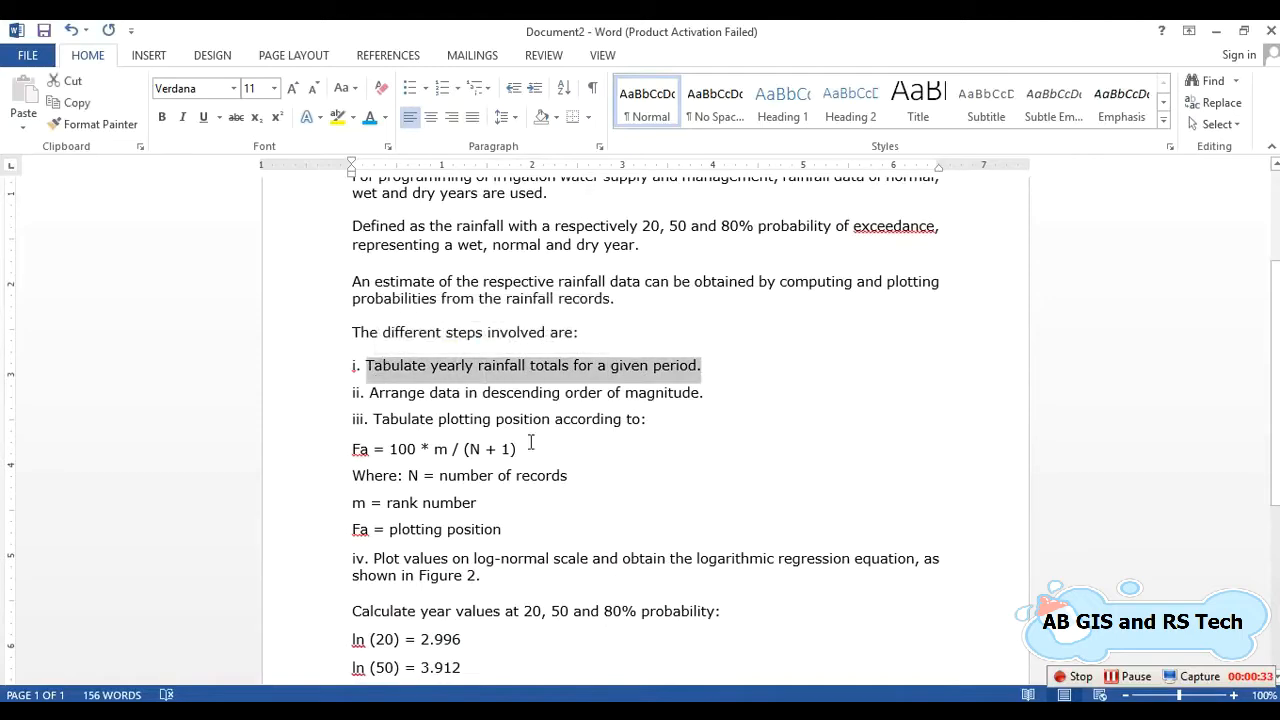
pyautogui.click(764, 501)
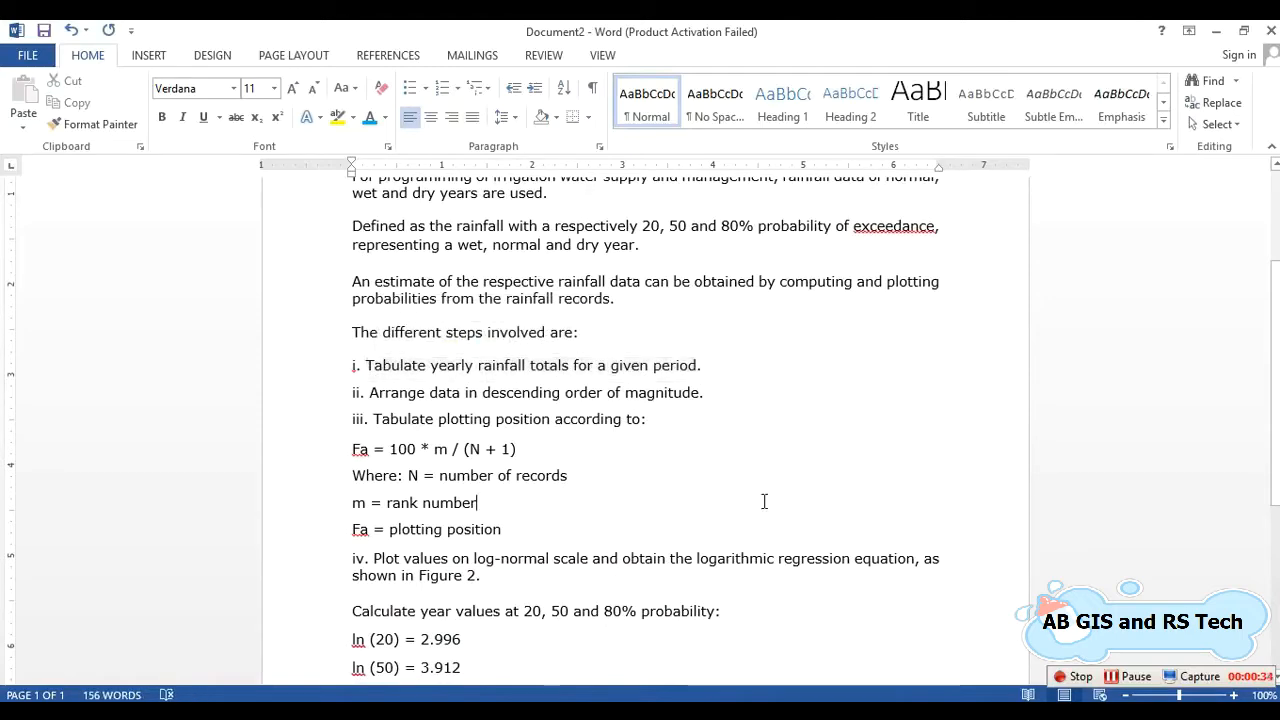
# Step: Switch to the Rainfall workbook in Excel
pyautogui.click(1240, 32)
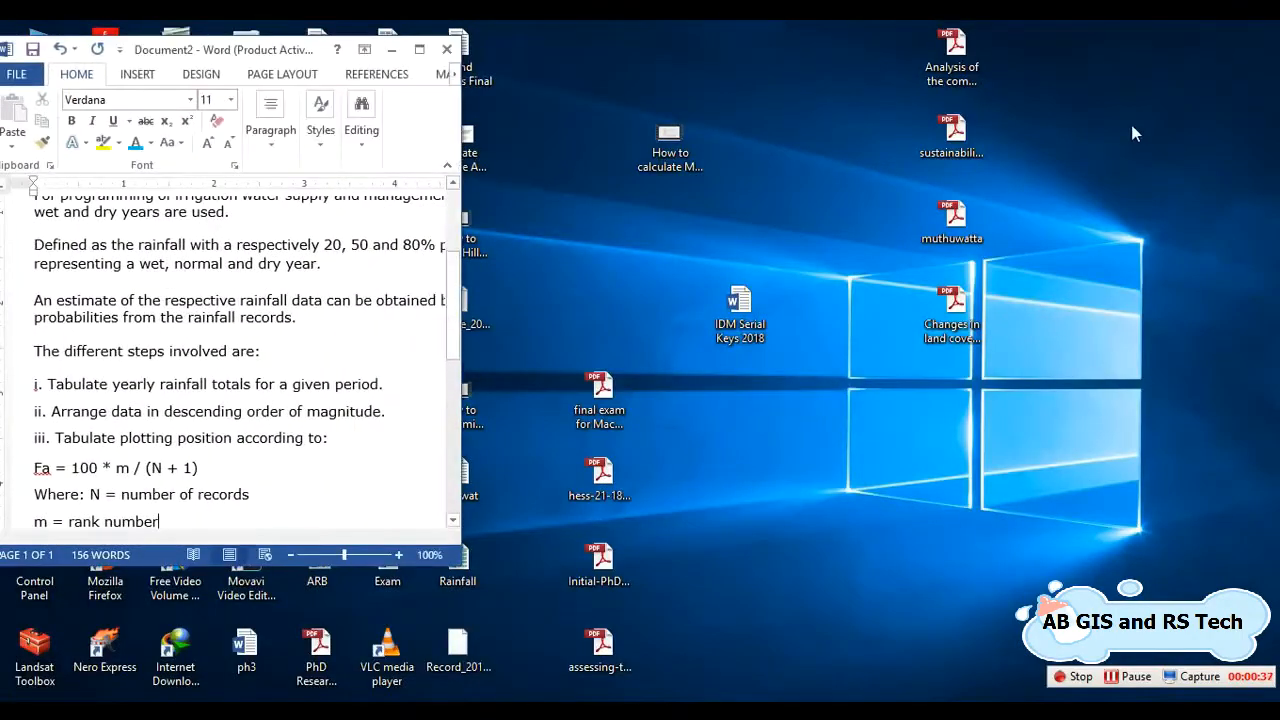
pyautogui.click(418, 52)
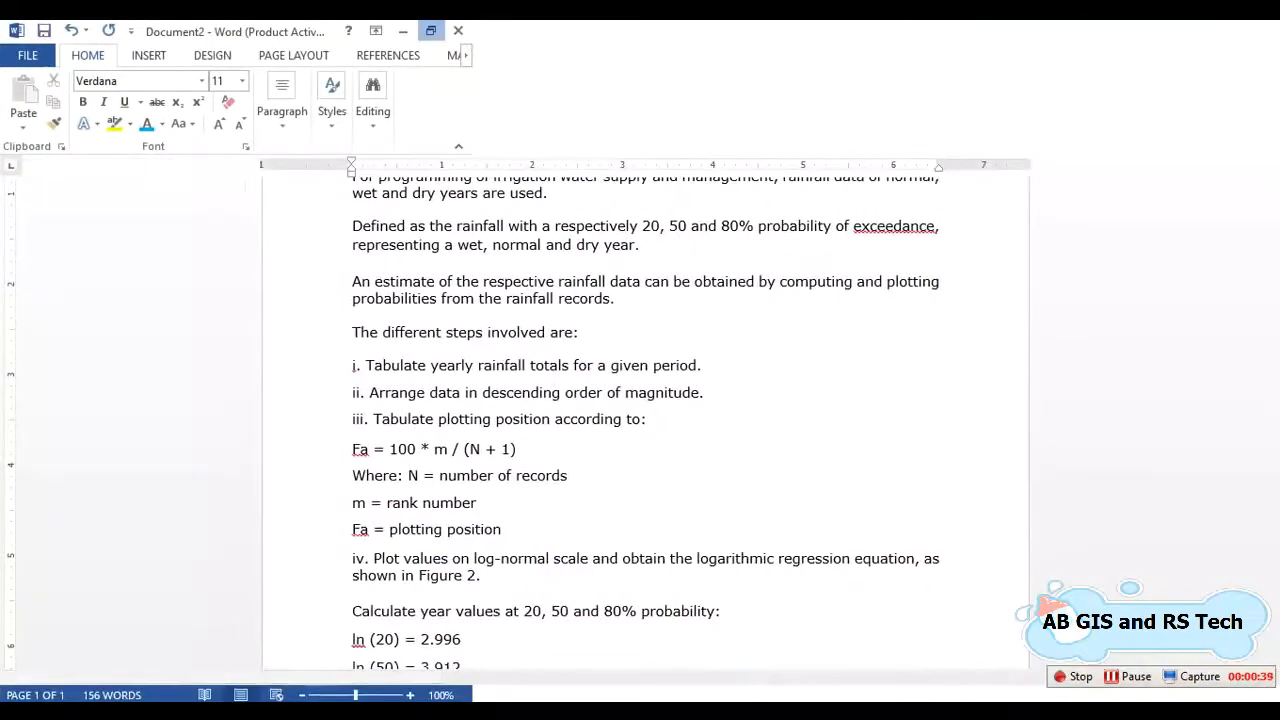
pyautogui.click(735, 713)
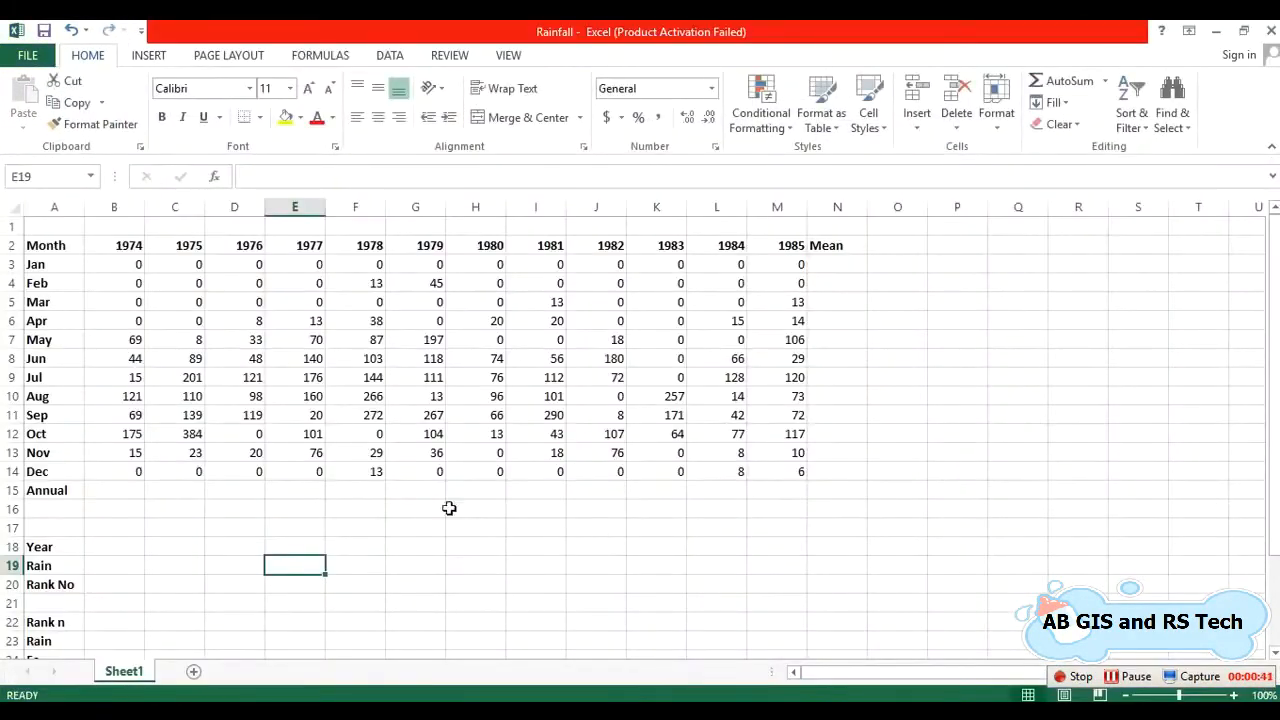
# Step: Examine the year headers in row 2 and the month labels in column A of the rainfall table
pyautogui.moveTo(113, 245); pyautogui.dragTo(791, 246)
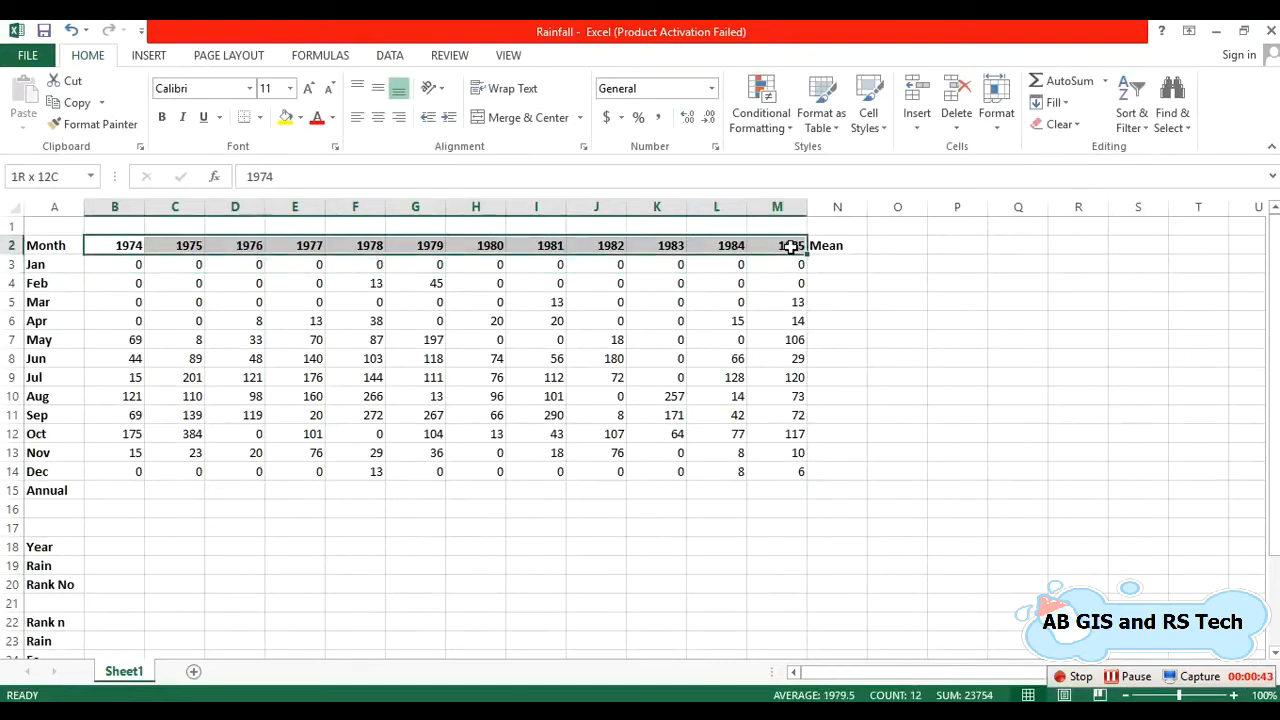
pyautogui.click(313, 566)
pyautogui.moveTo(52, 248); pyautogui.dragTo(63, 478)
pyautogui.click(354, 592)
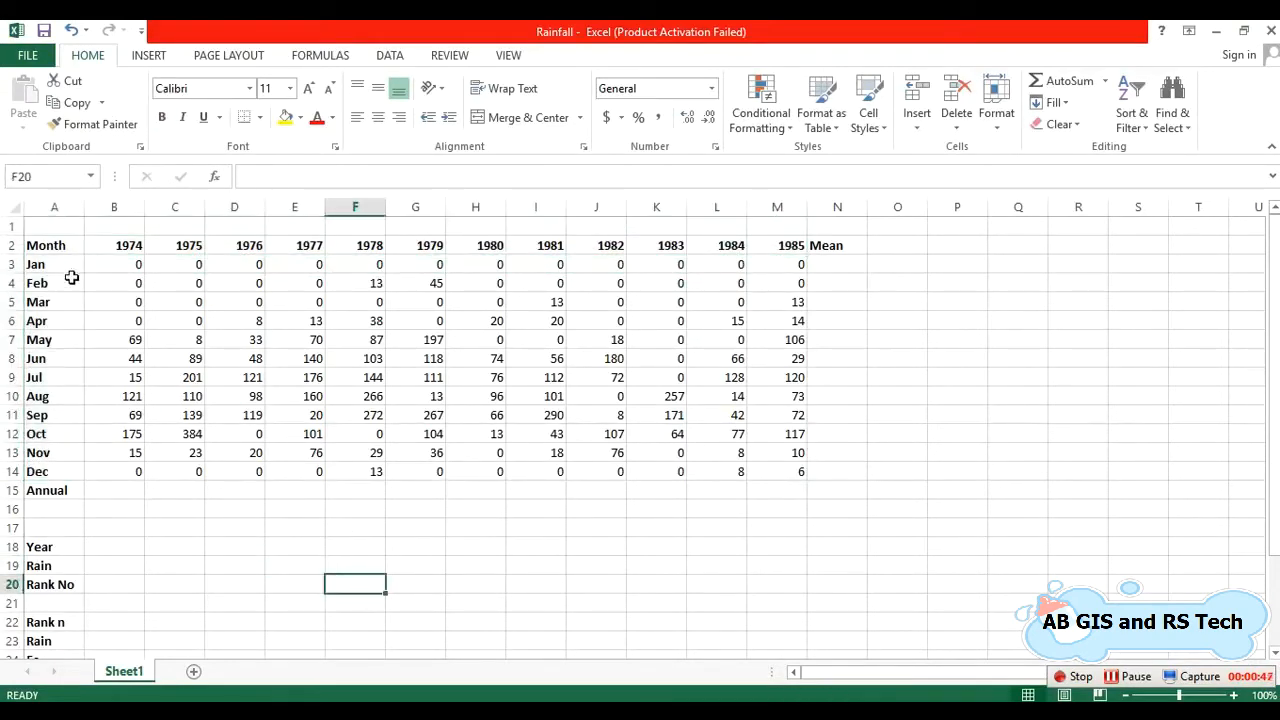
# Step: Sum the 1974 monthly rainfall in the Annual row at B15 and fill the formula across to M15
pyautogui.moveTo(113, 265); pyautogui.dragTo(120, 465)
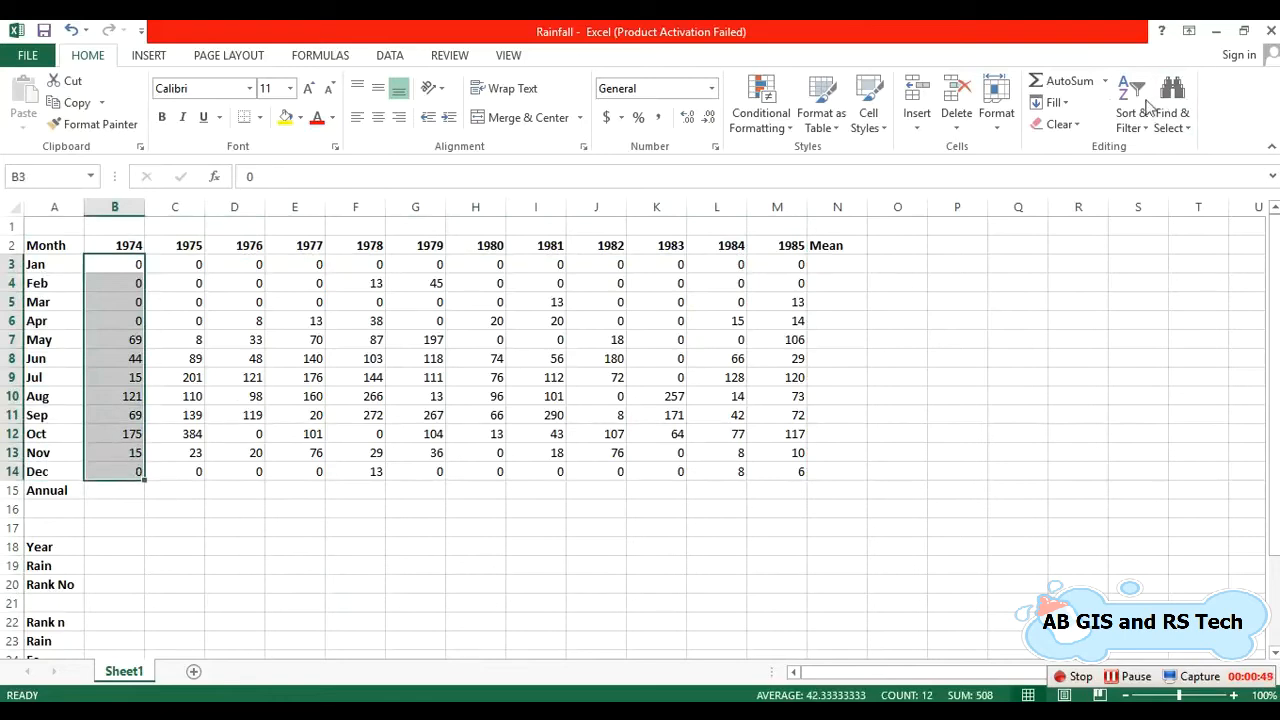
pyautogui.click(1106, 88)
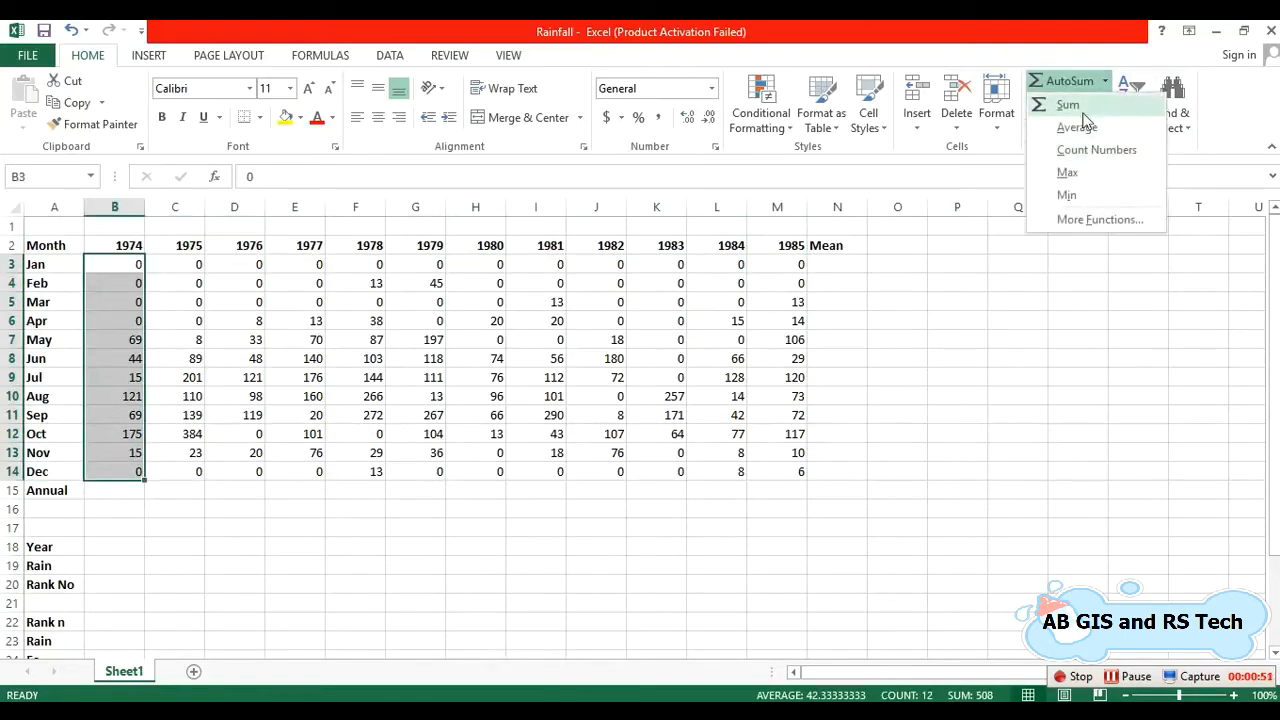
pyautogui.click(1078, 104)
pyautogui.click(386, 597)
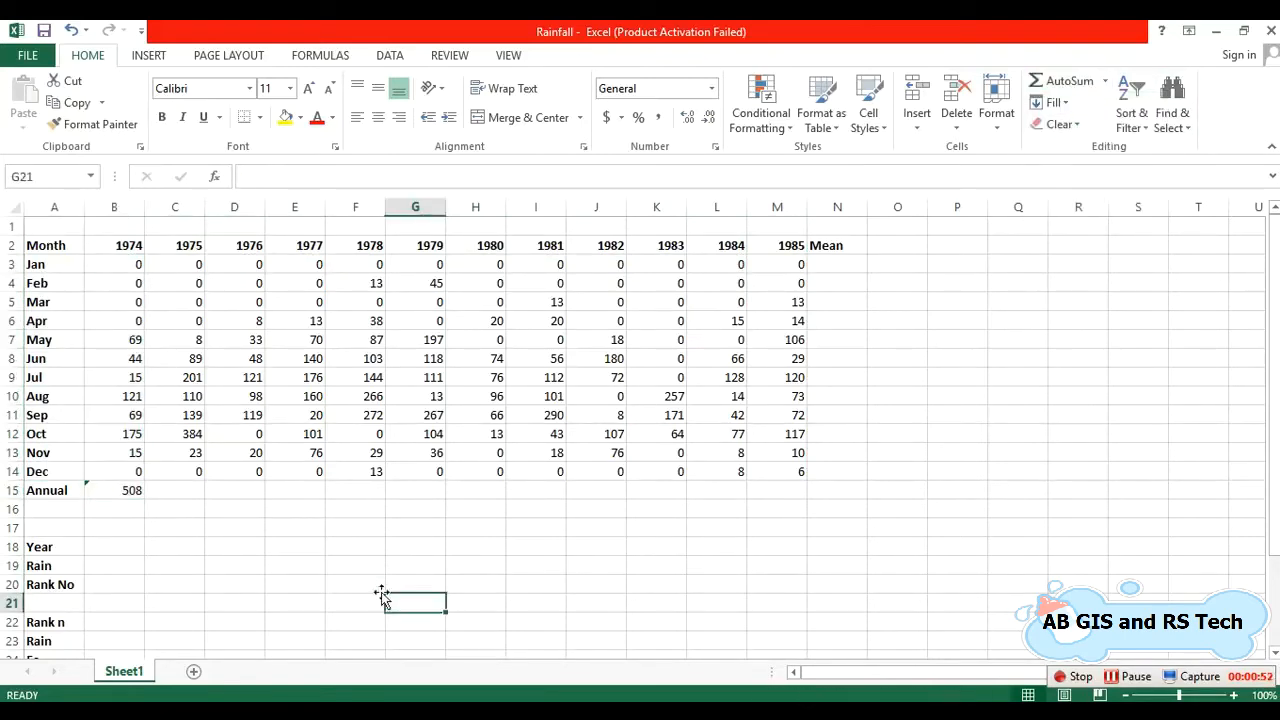
pyautogui.click(134, 497)
pyautogui.moveTo(145, 499); pyautogui.dragTo(786, 511)
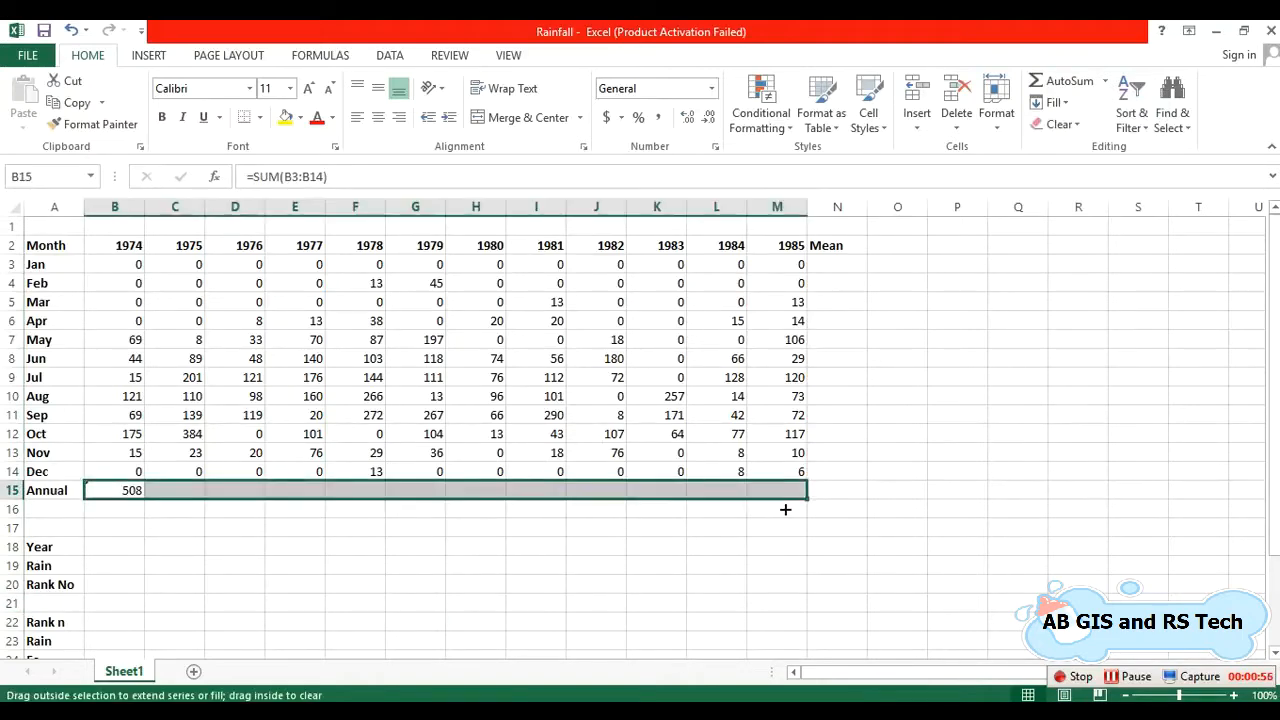
pyautogui.click(705, 576)
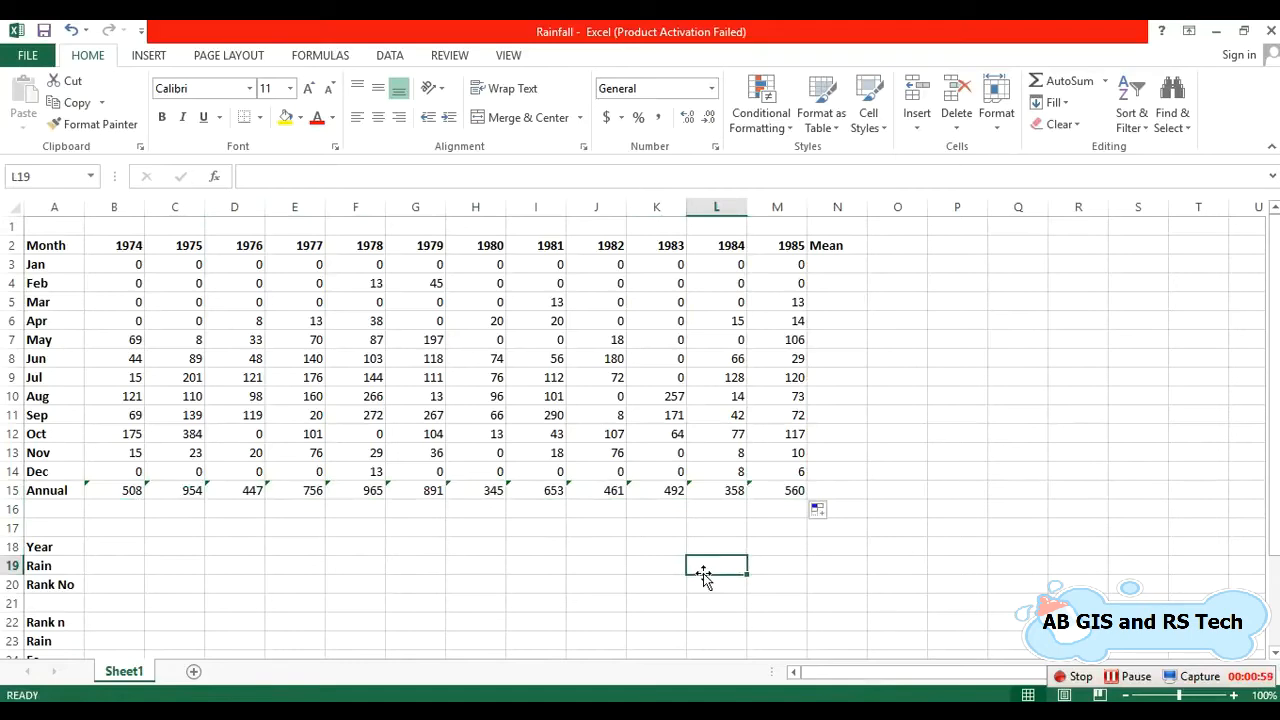
# Step: Copy the year headers 1974 to 1985 from row 2 into the Year row starting at B18
pyautogui.scroll(-1, 703, 577)
pyautogui.scroll(1, 640, 565)
pyautogui.moveTo(138, 240); pyautogui.dragTo(803, 248)
pyautogui.hotkey('ctrl', 'c')
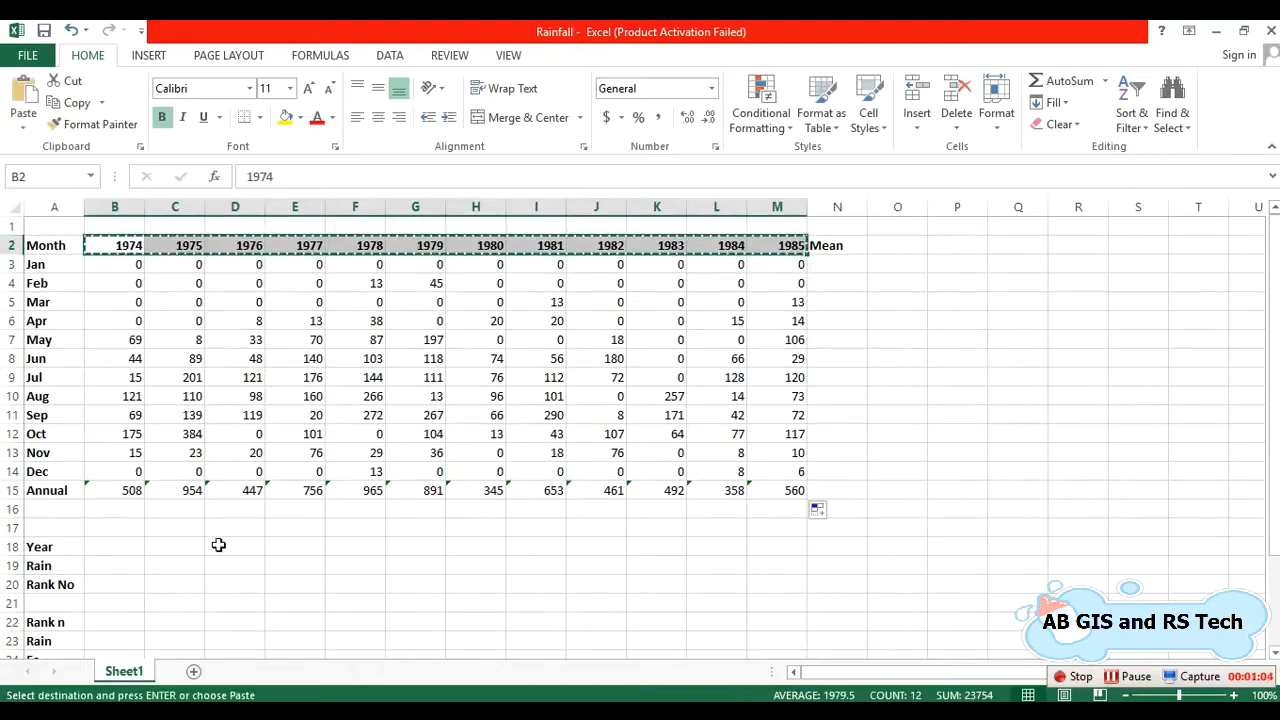
pyautogui.click(134, 546)
pyautogui.rightClick(137, 548)
pyautogui.click(172, 255)
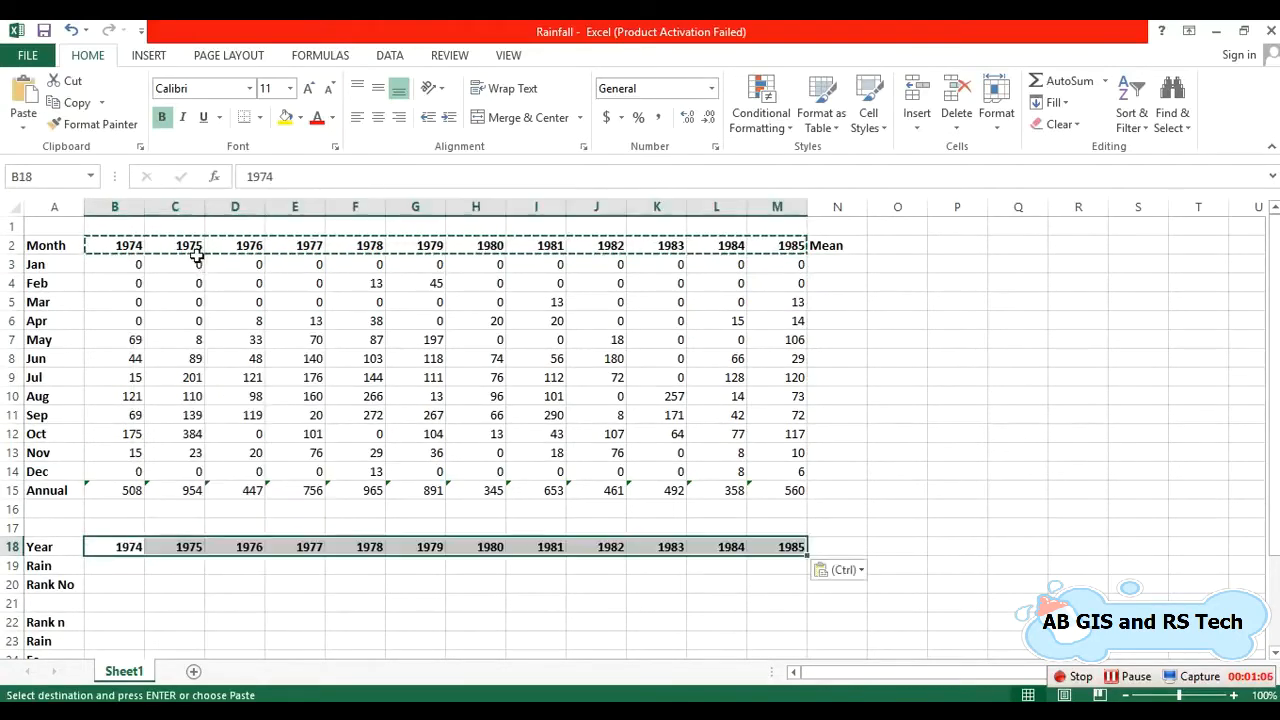
pyautogui.click(352, 600)
# Step: Copy the annual totals B15:M15 into the Rain row from B19 as values only
pyautogui.moveTo(126, 491); pyautogui.dragTo(776, 492)
pyautogui.hotkey('ctrl', 'c')
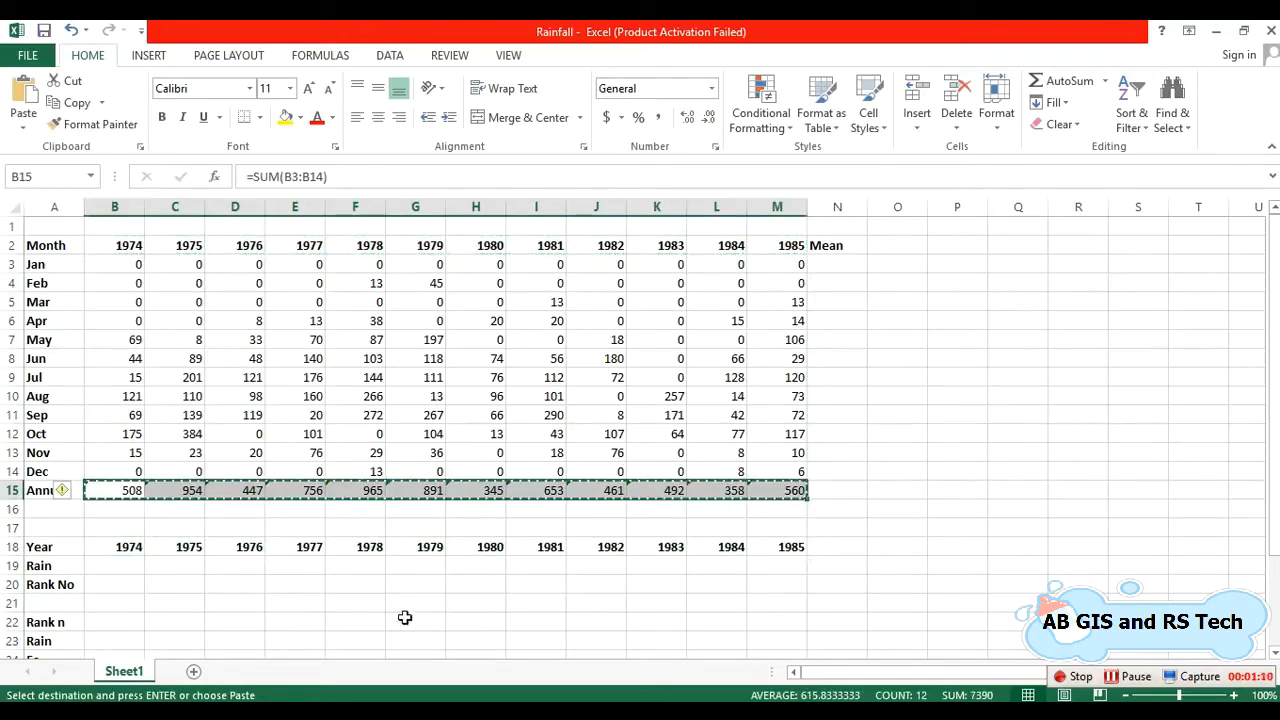
pyautogui.click(125, 565)
pyautogui.rightClick(130, 565)
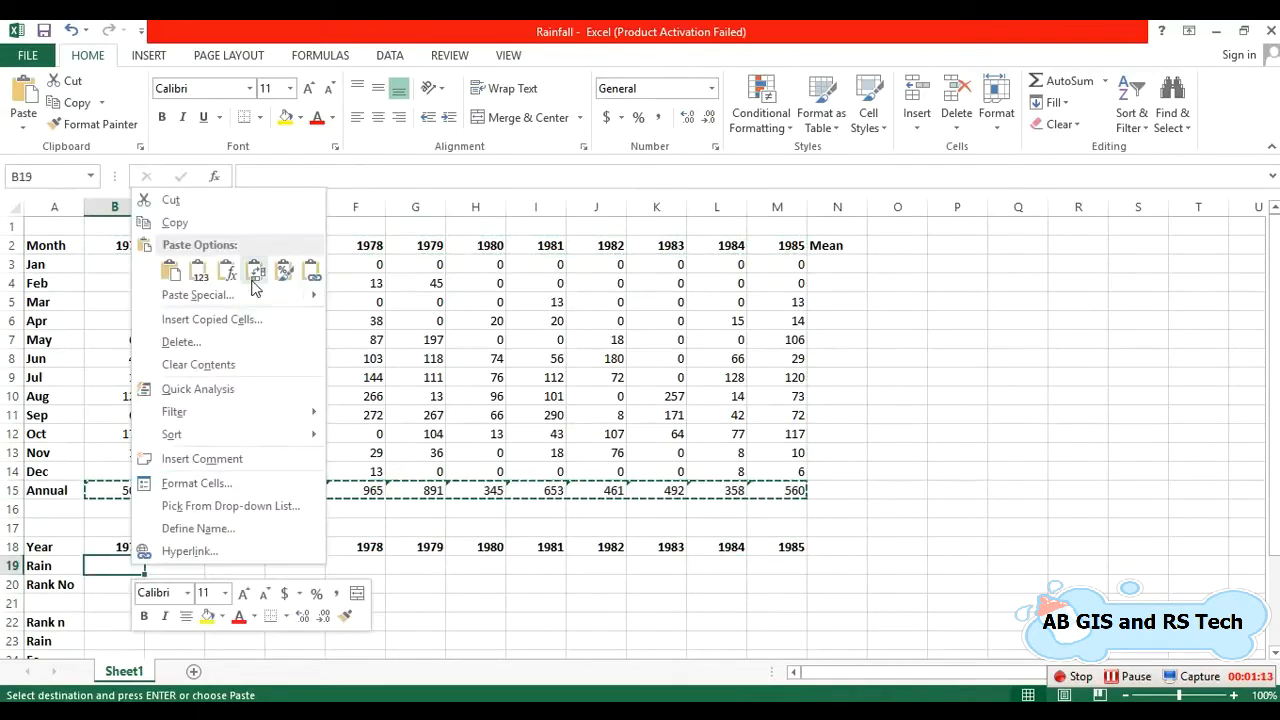
pyautogui.click(201, 276)
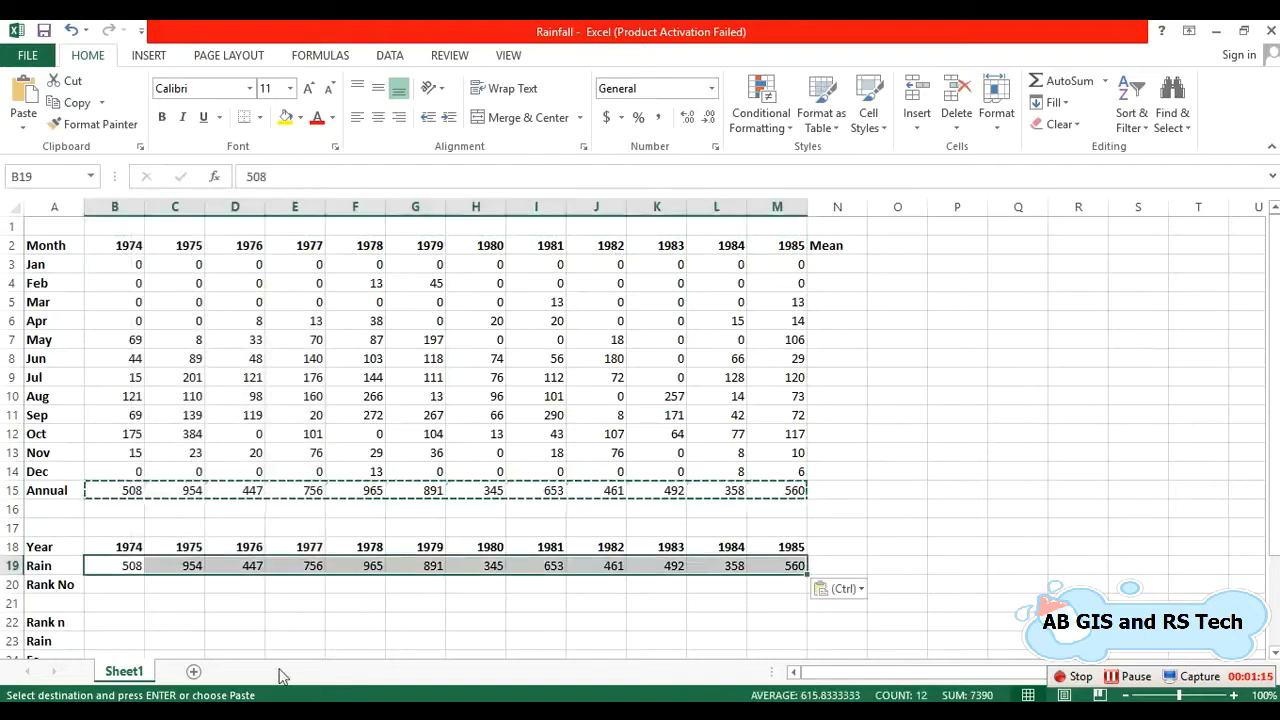
pyautogui.click(303, 625)
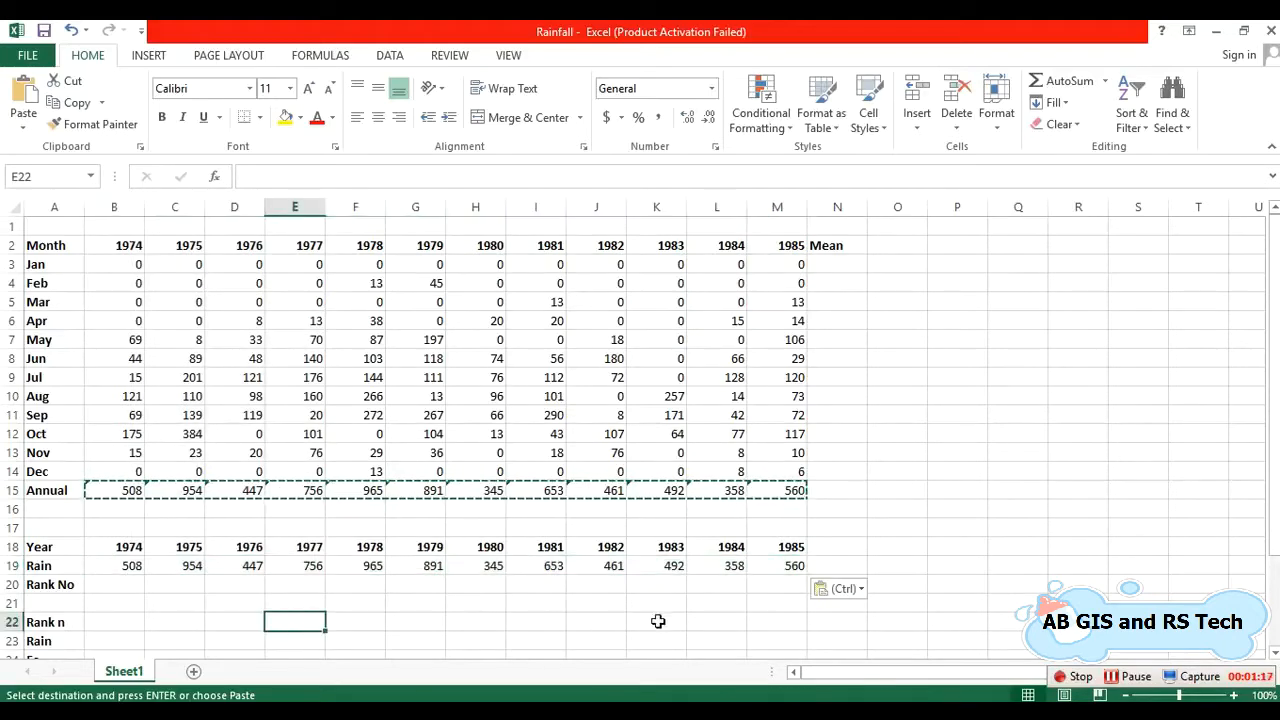
# Step: Copy the Rain row B19:M19 transposed into column P from P2 and sort it from largest to smallest
pyautogui.moveTo(117, 565); pyautogui.dragTo(793, 565)
pyautogui.hotkey('ctrl', 'c')
pyautogui.click(960, 246)
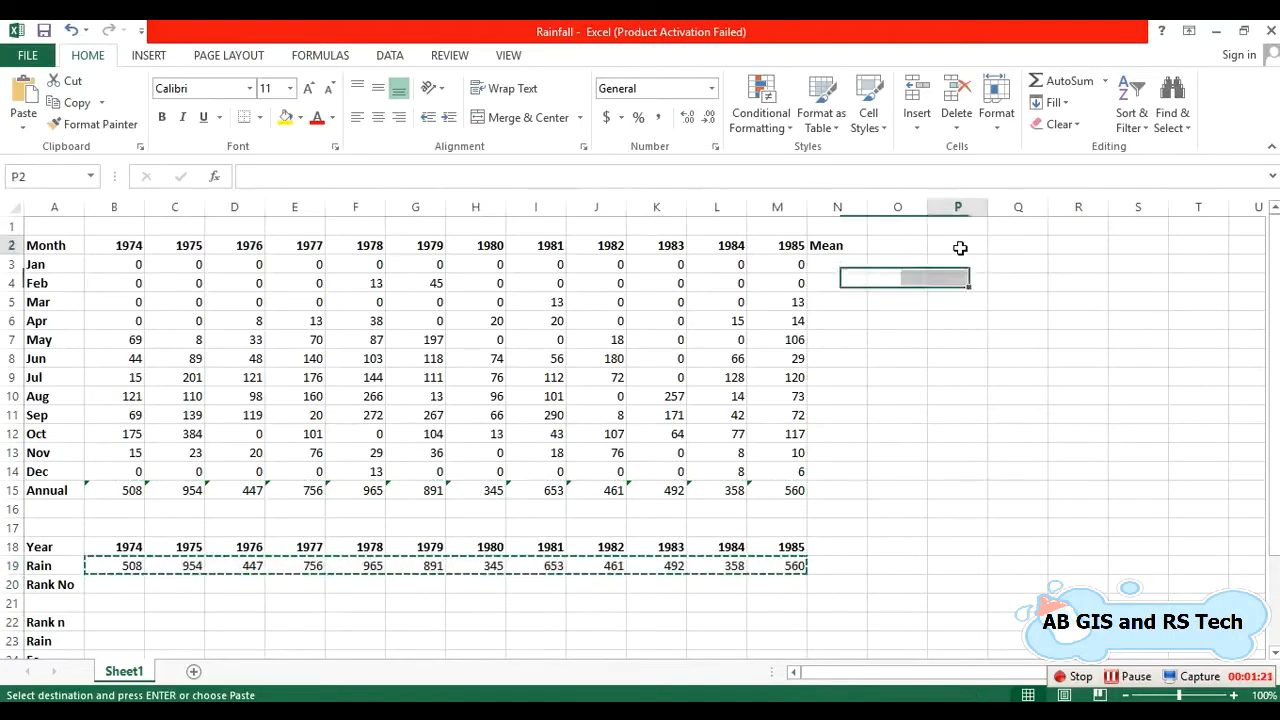
pyautogui.rightClick(960, 246)
pyautogui.click(1086, 333)
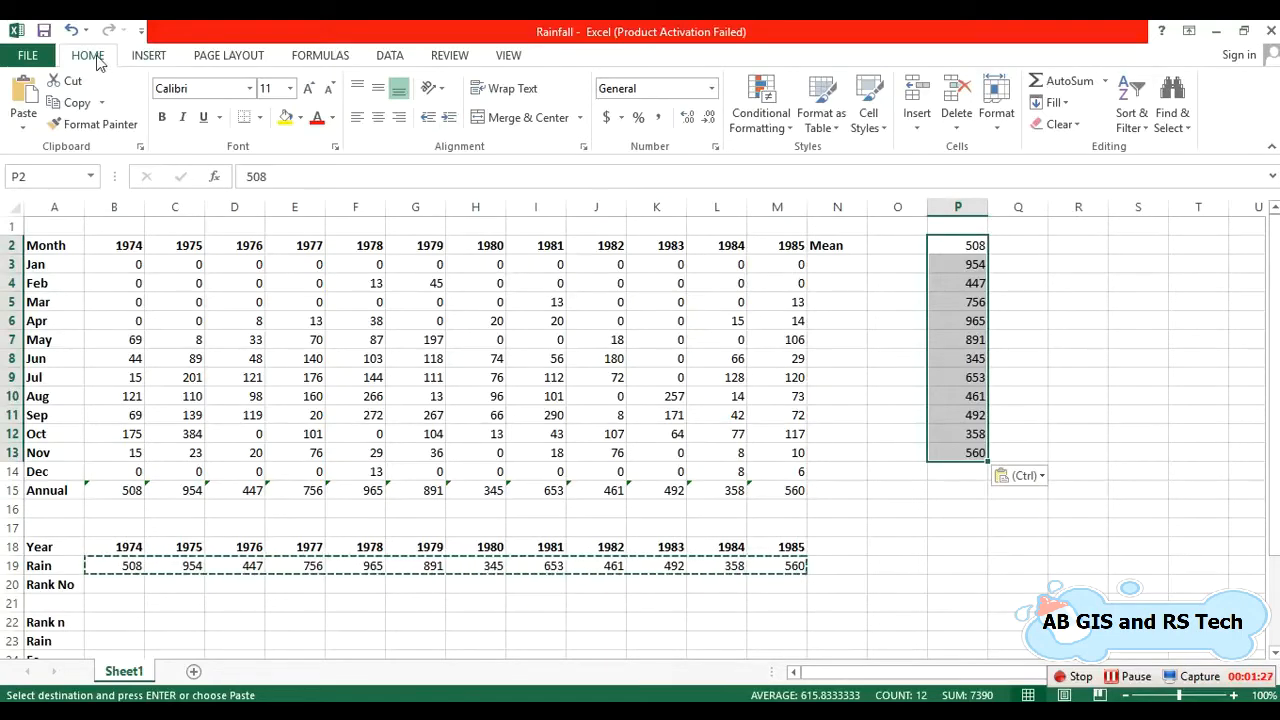
pyautogui.click(387, 57)
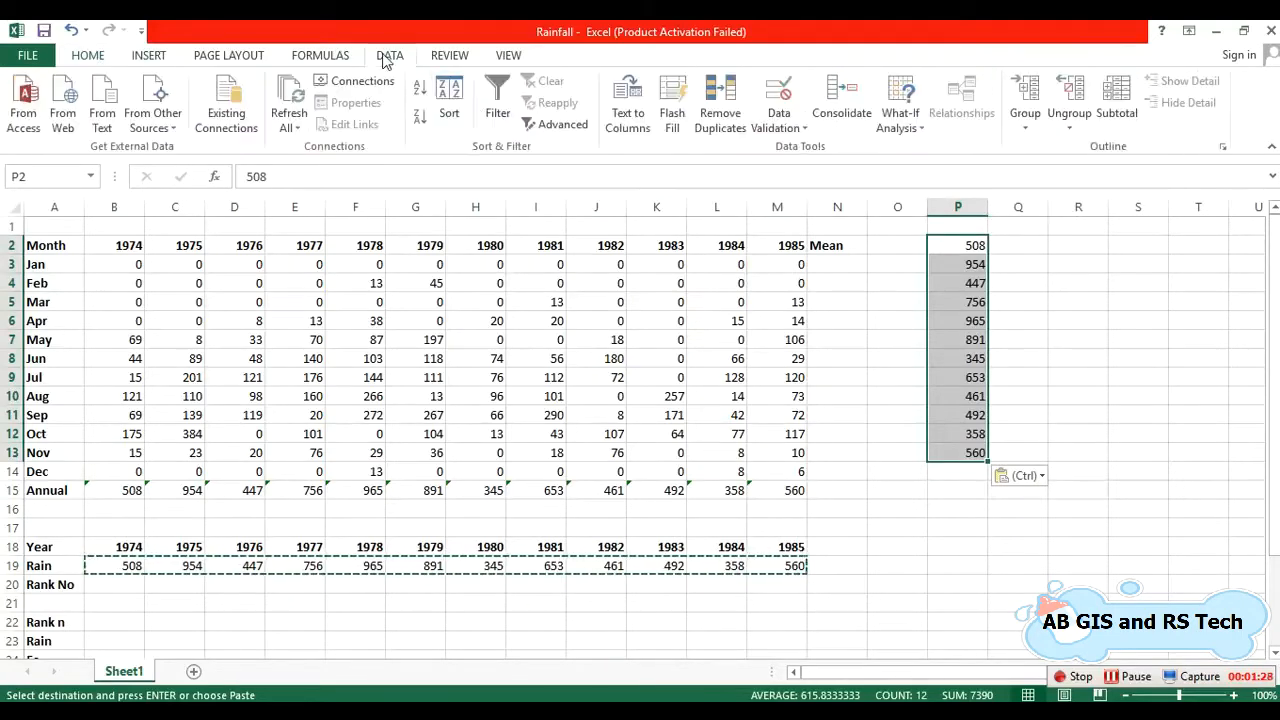
pyautogui.click(421, 119)
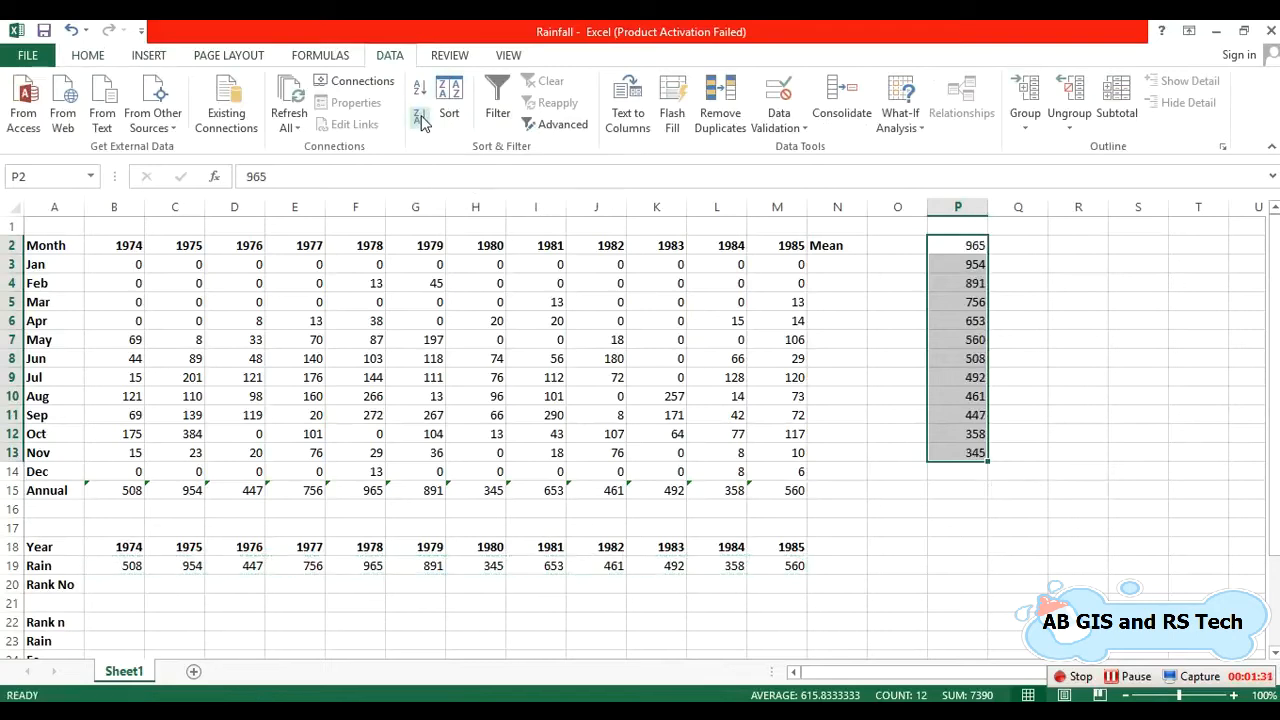
# Step: Number the sorted rainfall values with ranks 1 to 12 in Q2:Q13 by filling the series down
pyautogui.click(1011, 245)
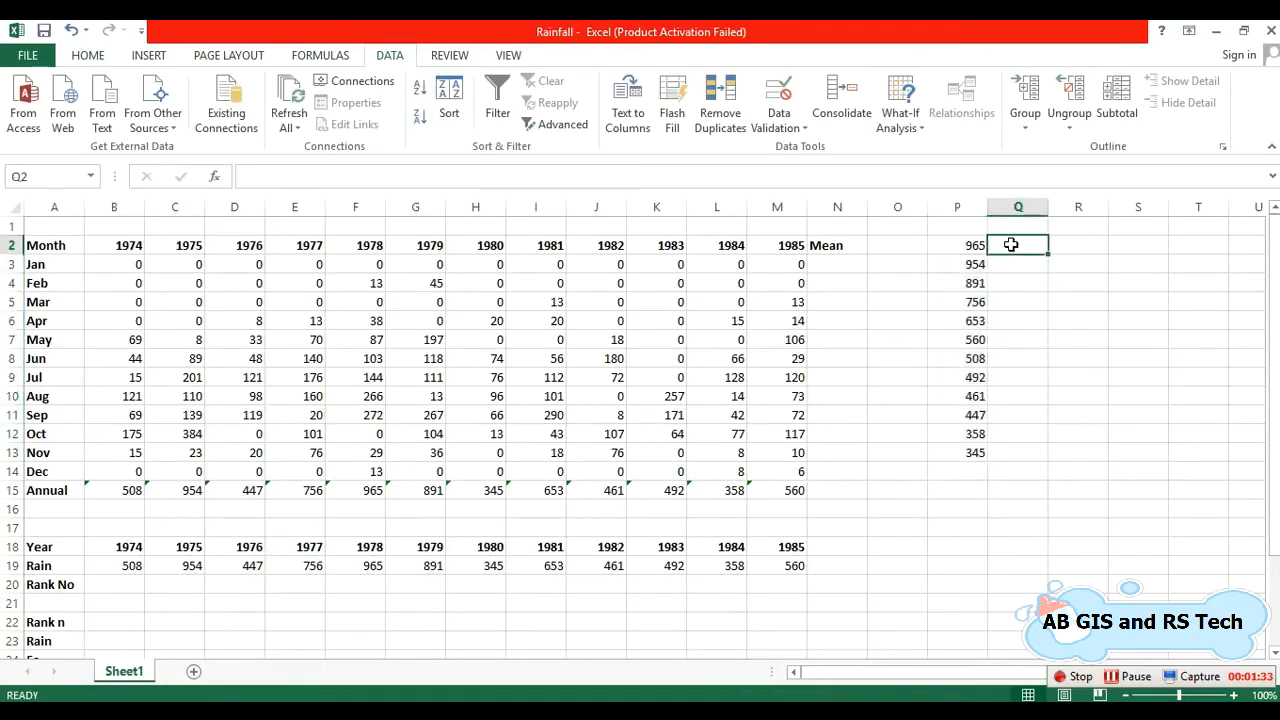
pyautogui.write('1')
pyautogui.press('Return')
pyautogui.write('2')
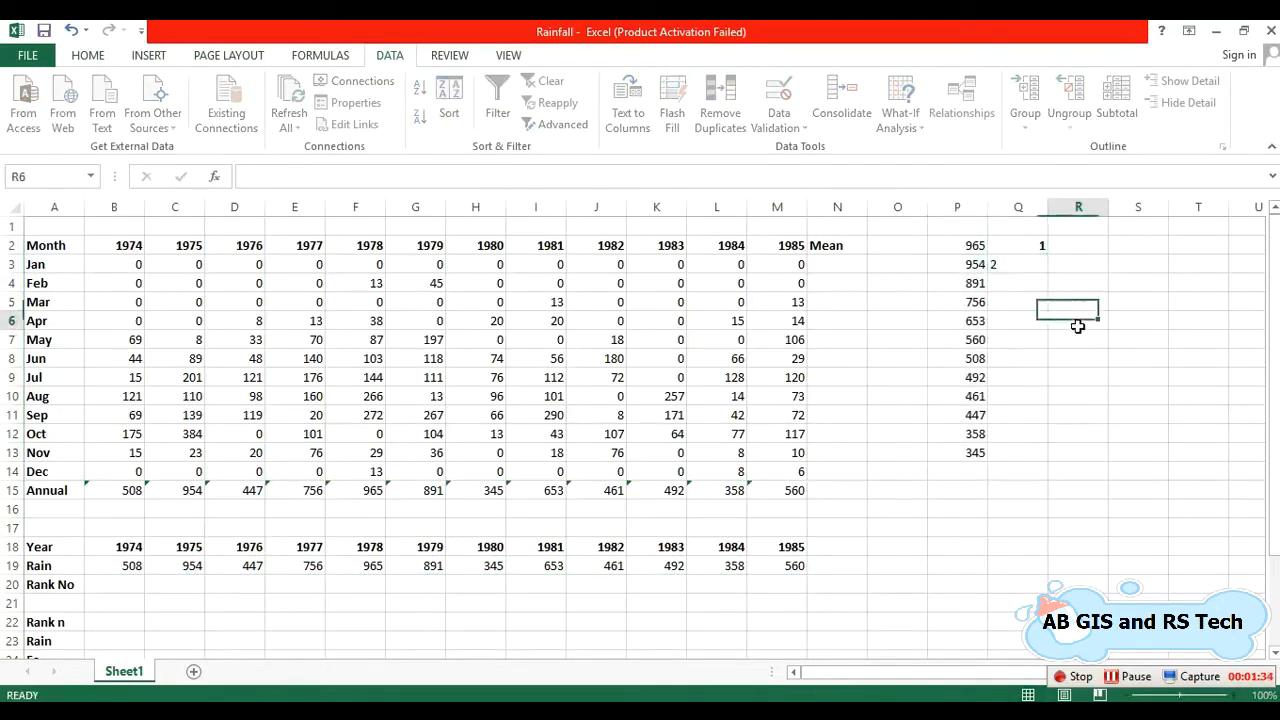
pyautogui.press('Return')
pyautogui.click(1013, 246)
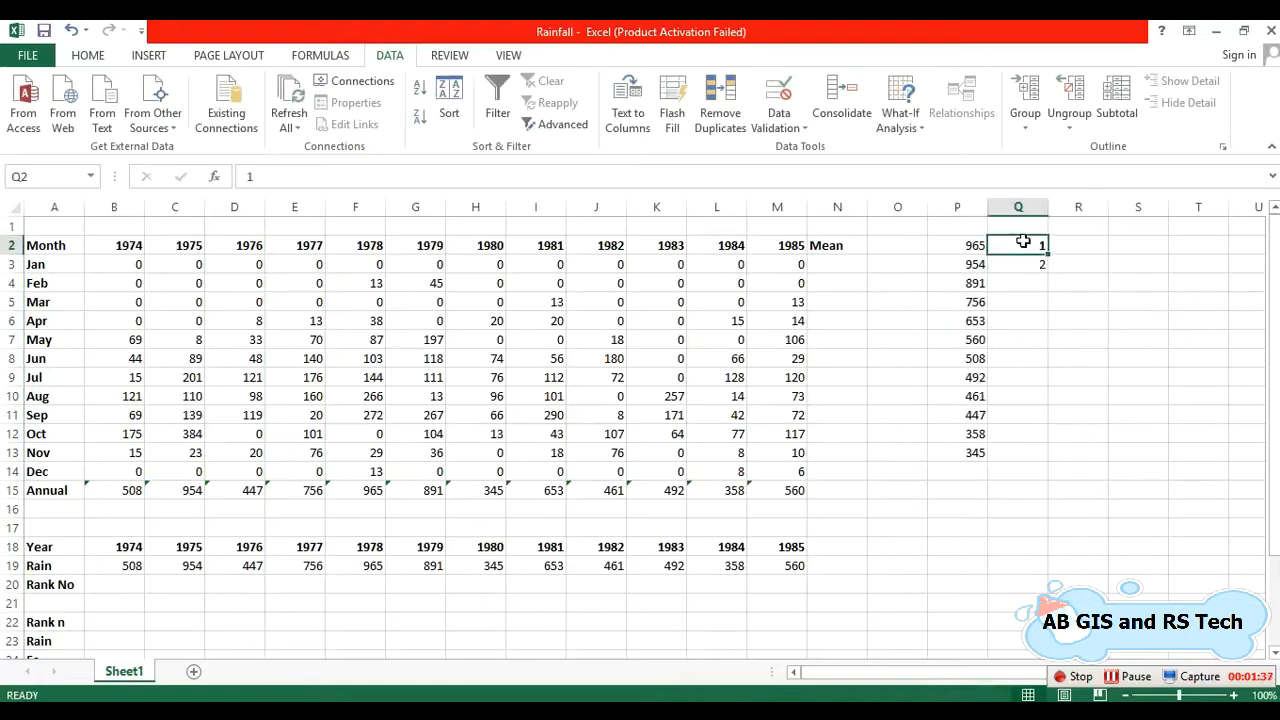
pyautogui.moveTo(1023, 241); pyautogui.dragTo(1029, 442)
pyautogui.click(1130, 562)
pyautogui.moveTo(1015, 243); pyautogui.dragTo(1020, 455)
pyautogui.click(1155, 524)
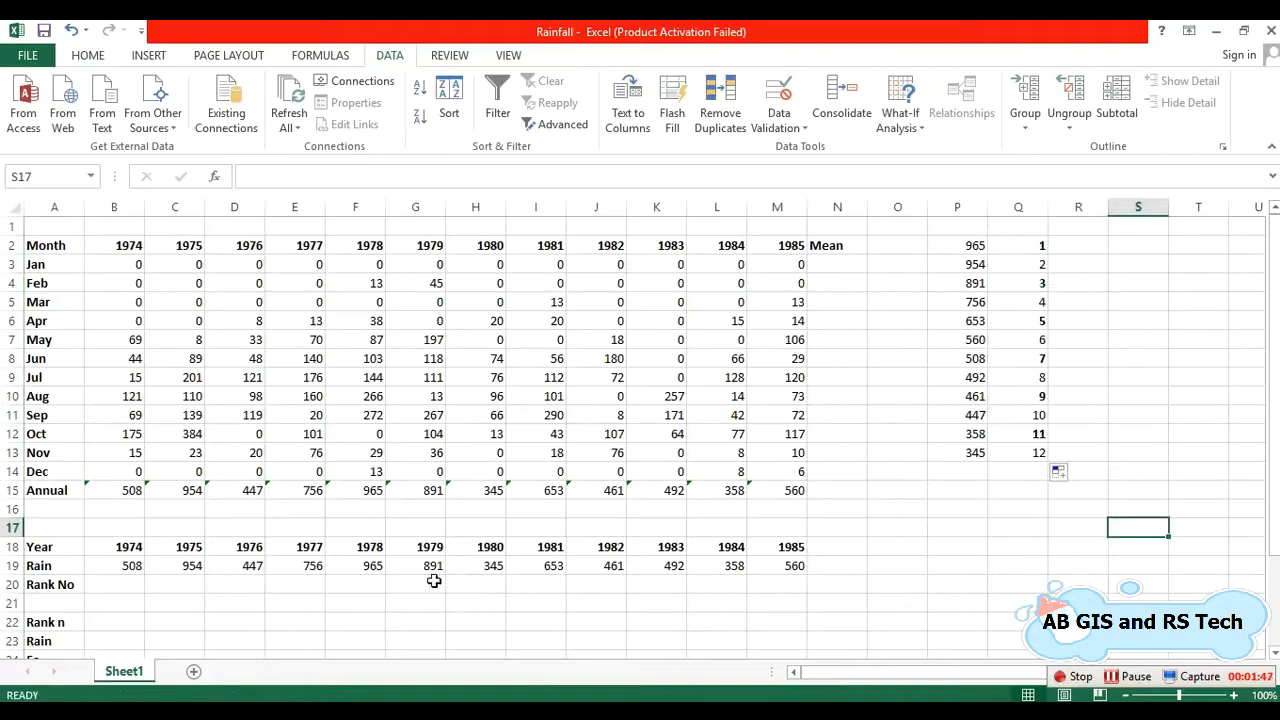
# Step: Enter rank 1 for 1978, rank 2 for 1975 and rank 3 for 1979 in the Rank No row
pyautogui.click(374, 583)
pyautogui.write('1')
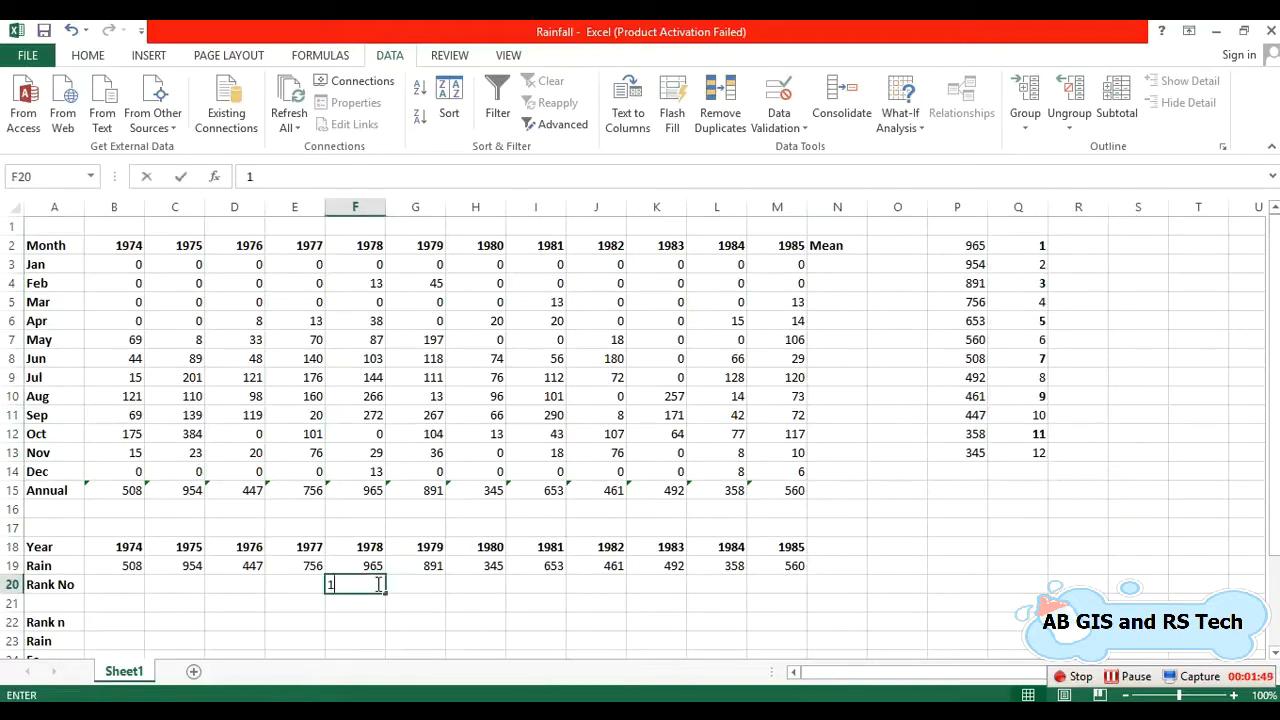
pyautogui.click(372, 624)
pyautogui.click(190, 570)
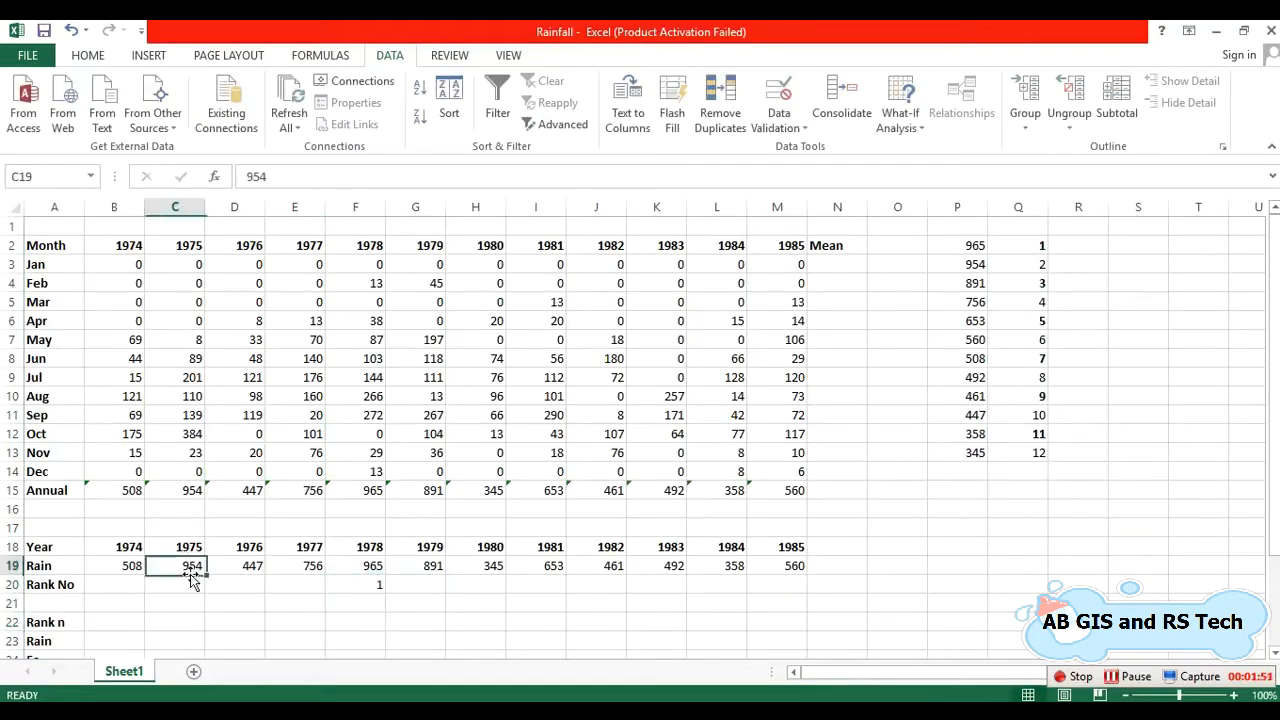
pyautogui.click(190, 584)
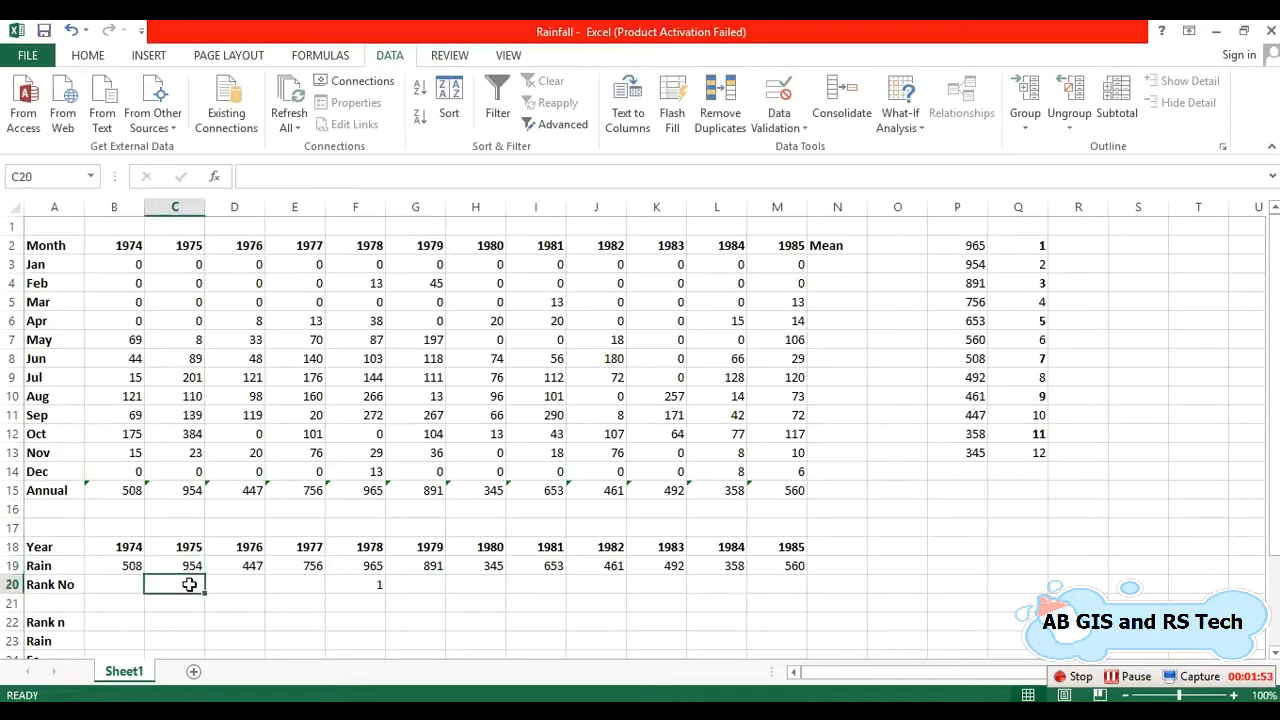
pyautogui.write('2')
pyautogui.click(452, 628)
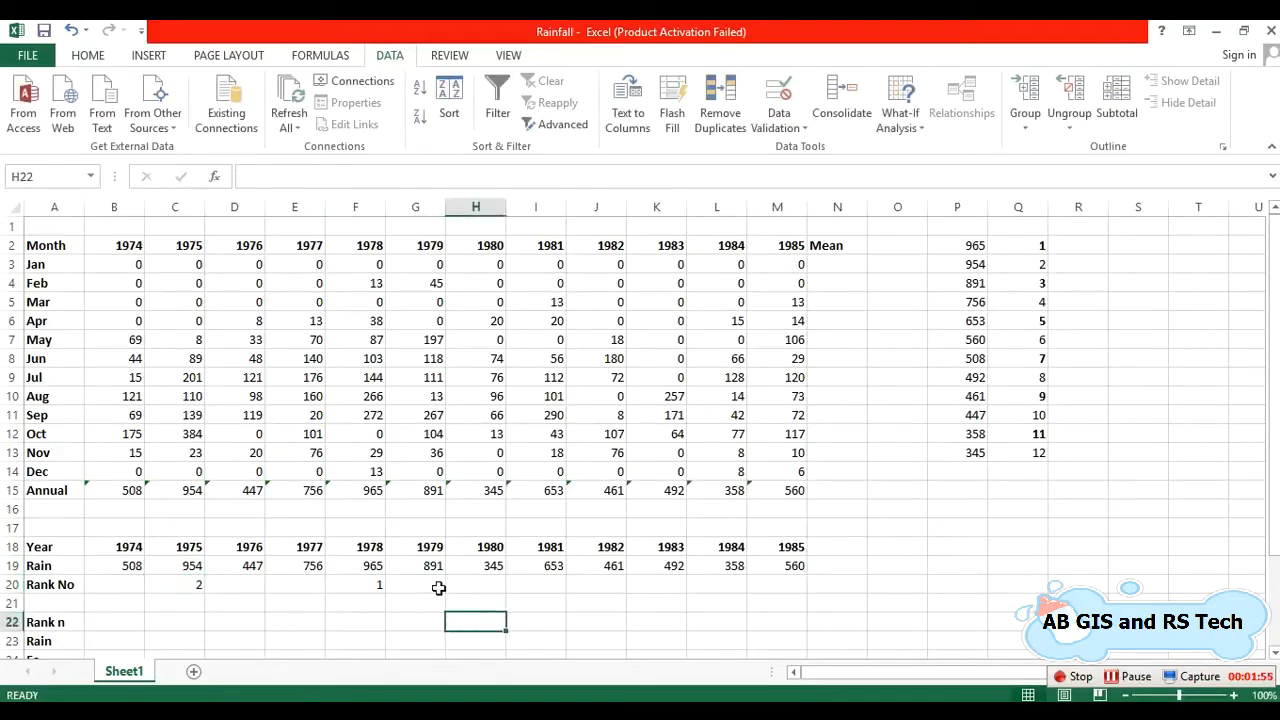
pyautogui.click(437, 582)
pyautogui.write('3')
pyautogui.click(640, 606)
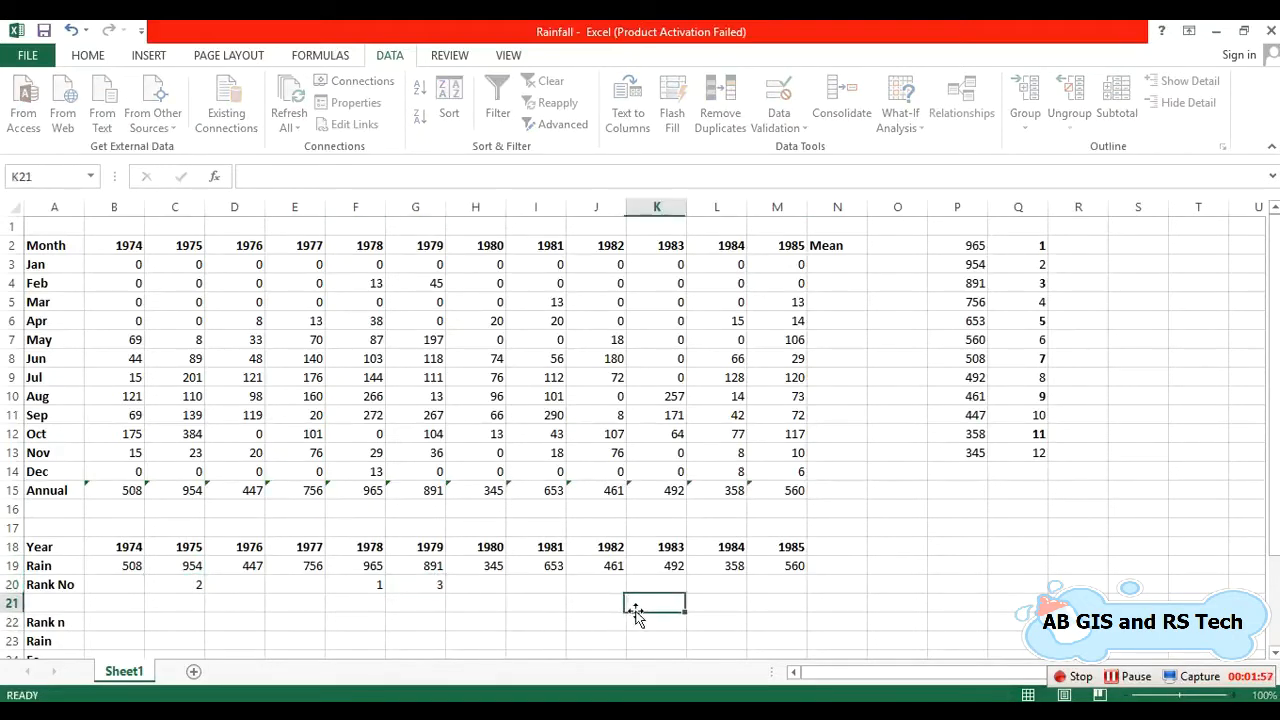
# Step: Enter rank 4 for 1977, rank 5 for 1981 and rank 6 for 1985 in the Rank No row
pyautogui.click(300, 580)
pyautogui.write('4')
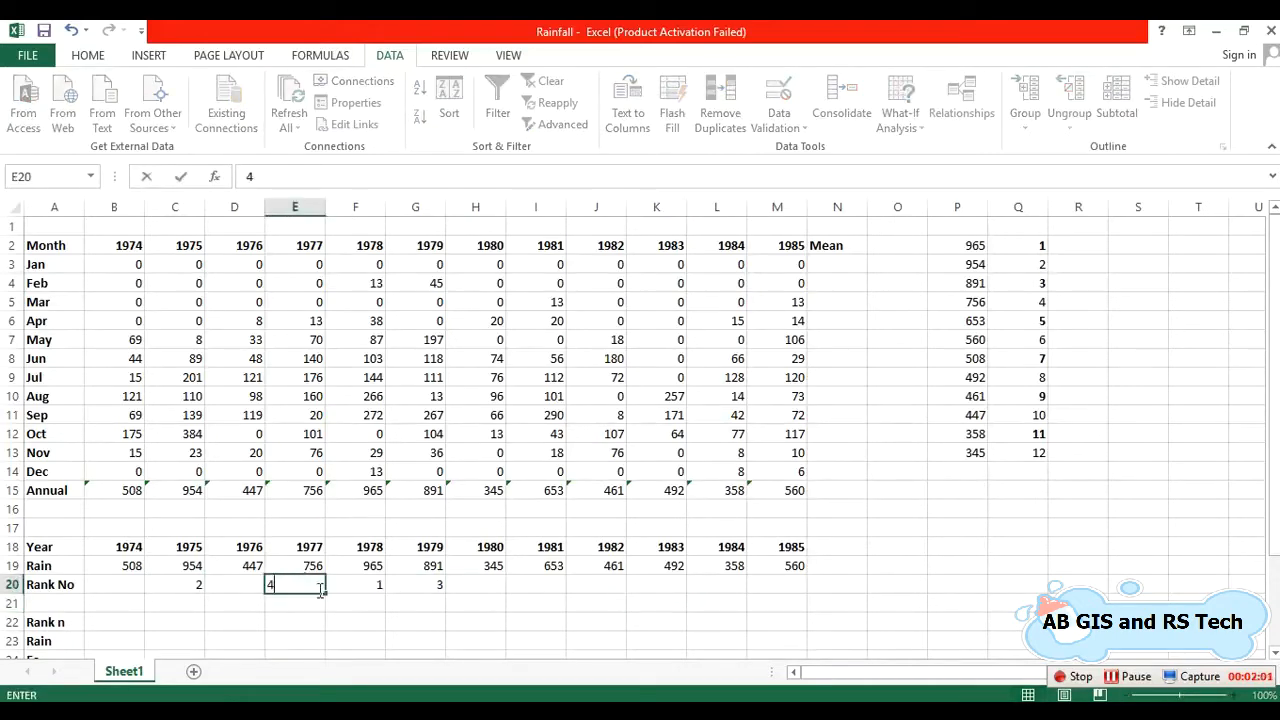
pyautogui.click(426, 637)
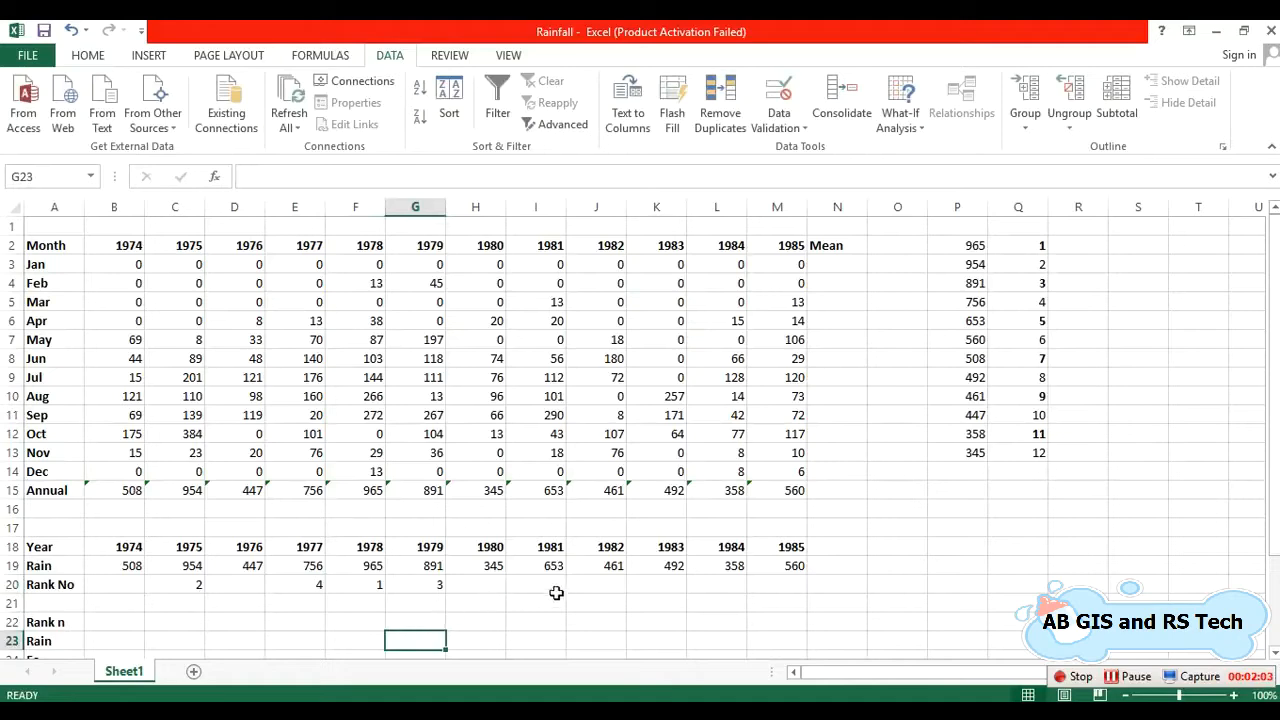
pyautogui.click(536, 583)
pyautogui.write('5')
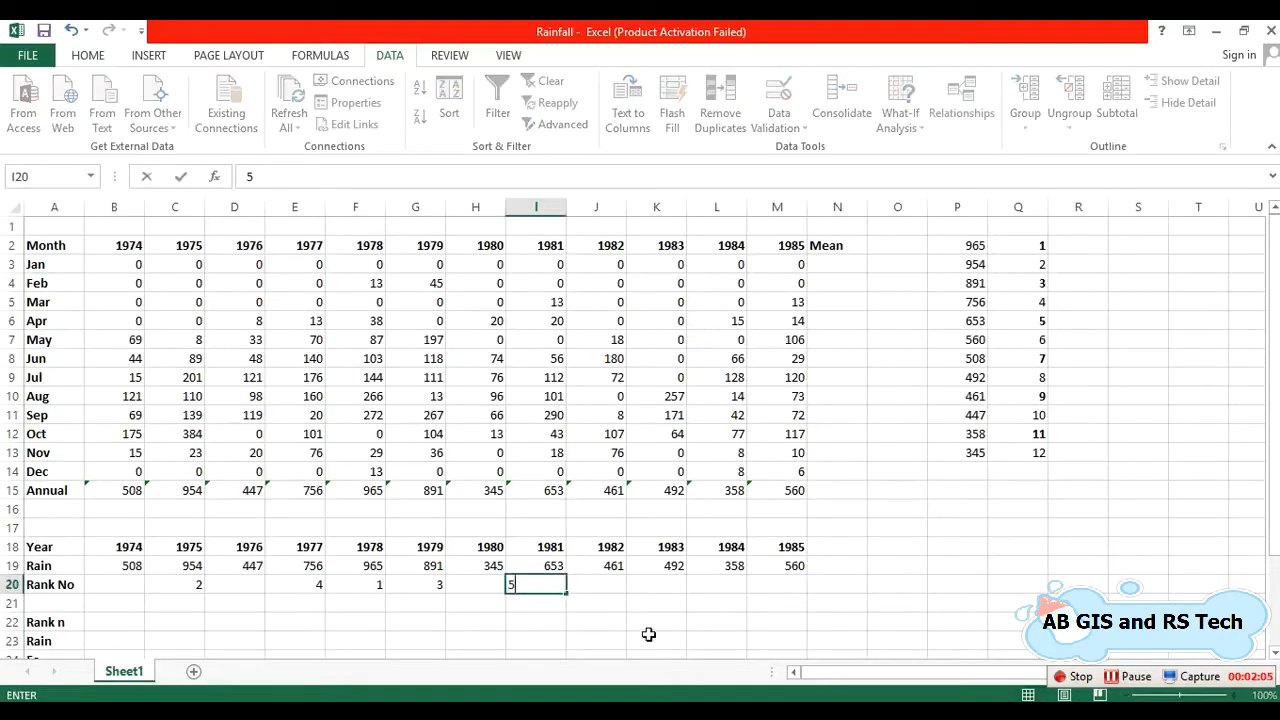
pyautogui.click(655, 622)
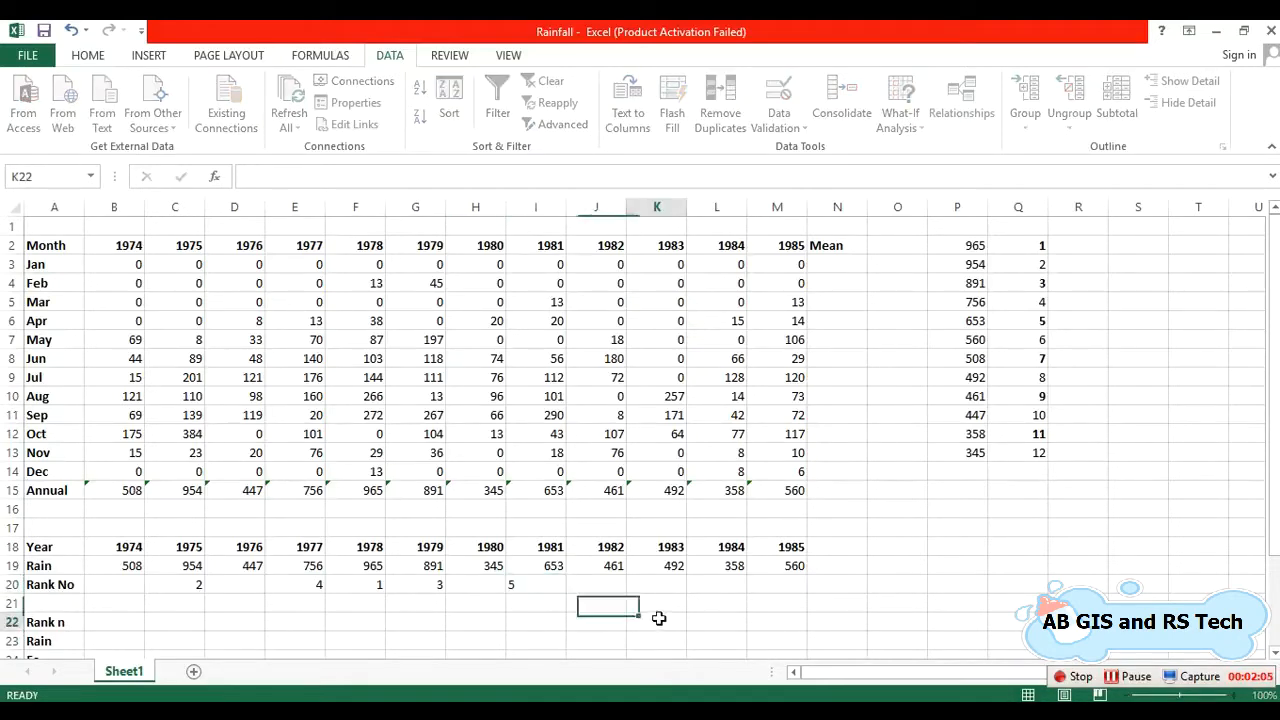
pyautogui.click(779, 581)
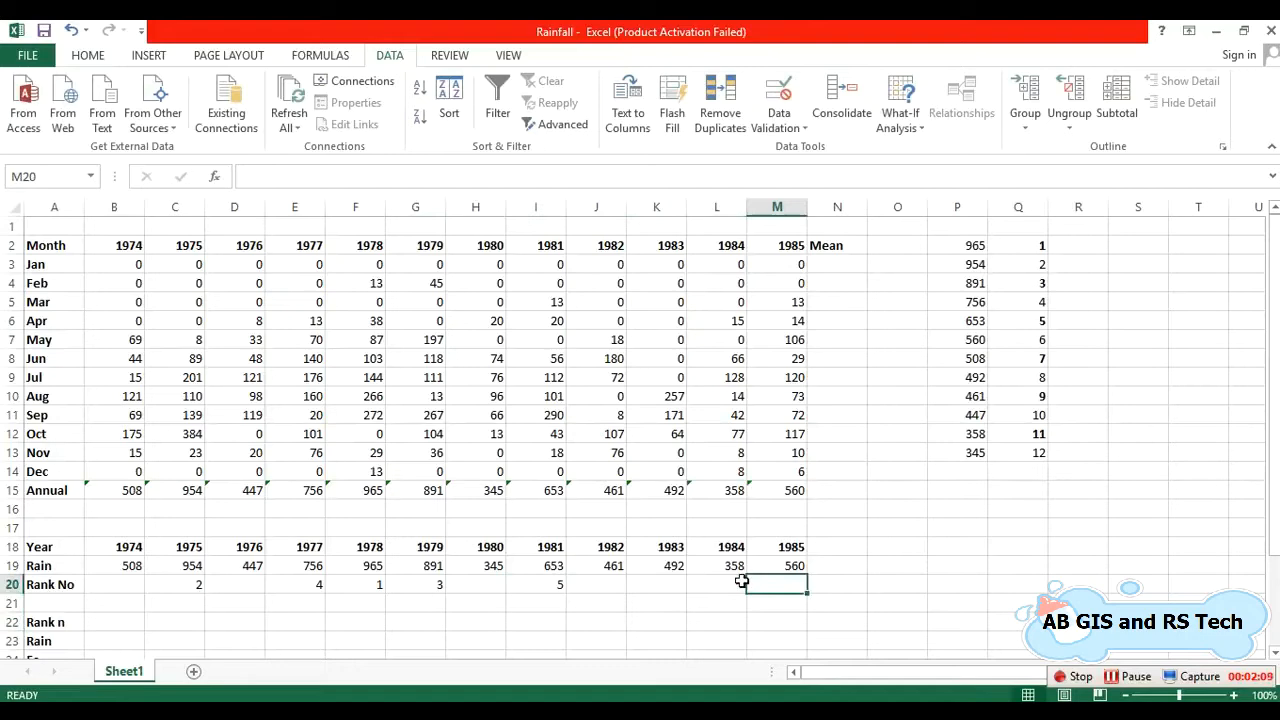
pyautogui.write('6')
pyautogui.click(897, 604)
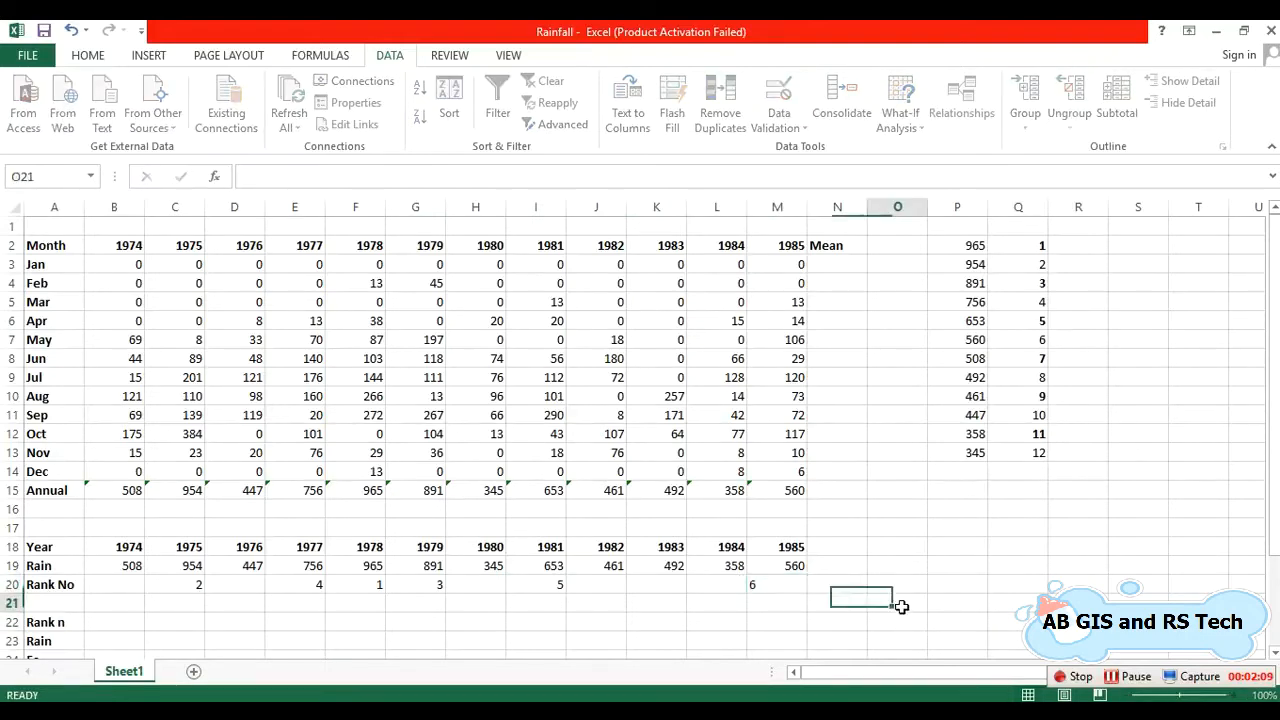
# Step: Enter rank 7 for 1974, rank 8 for 1983 and rank 9 for 1982 in the Rank No row
pyautogui.click(114, 586)
pyautogui.write('7')
pyautogui.click(243, 621)
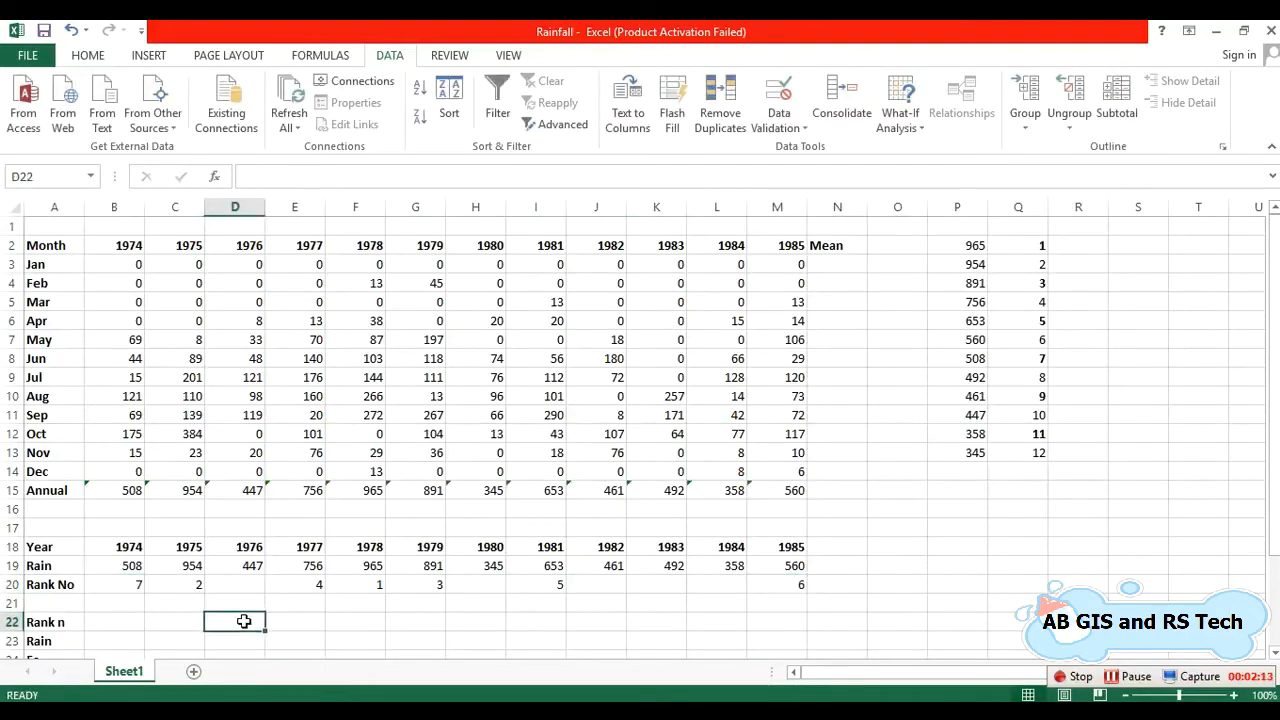
pyautogui.click(656, 587)
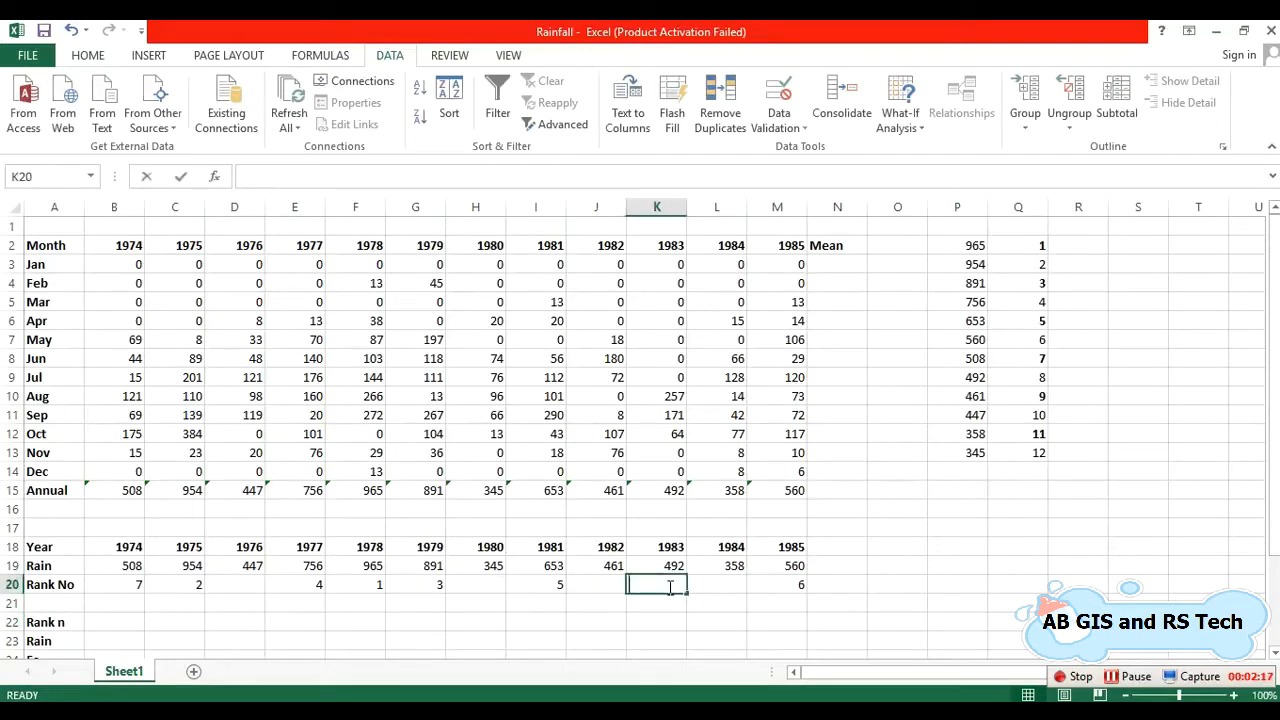
pyautogui.write('8')
pyautogui.click(762, 618)
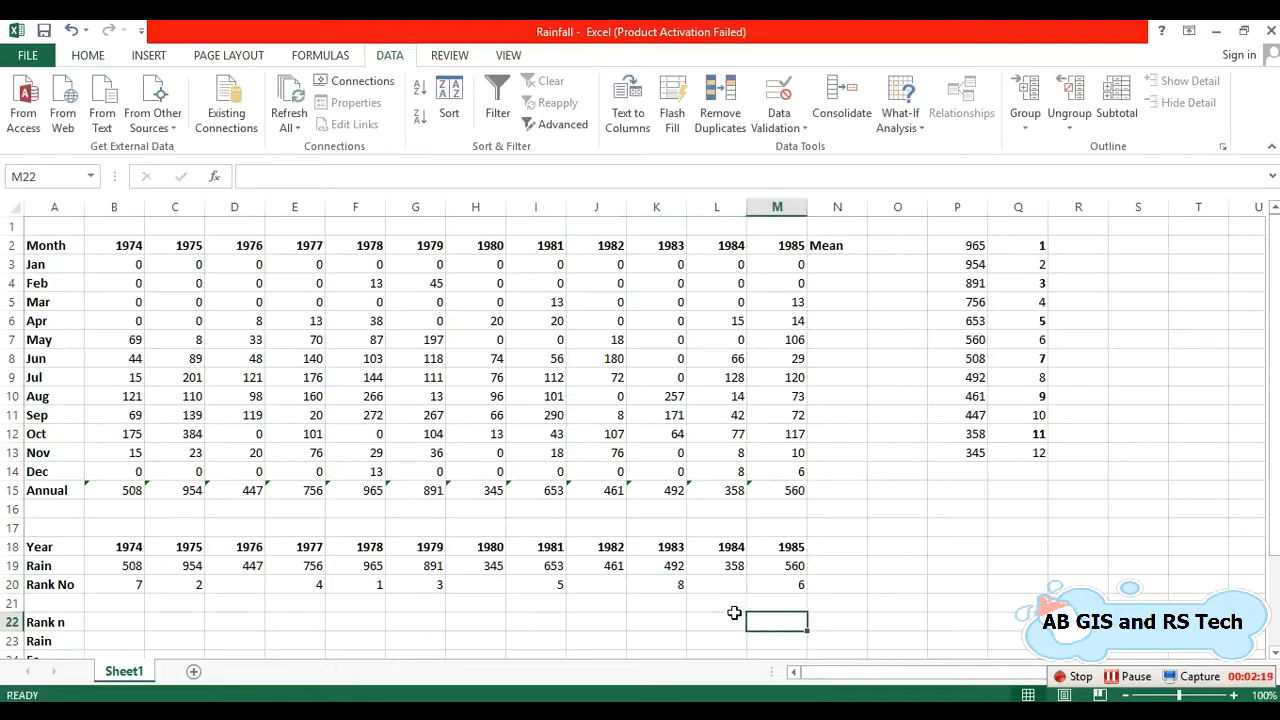
pyautogui.click(595, 584)
pyautogui.write('9')
pyautogui.click(614, 619)
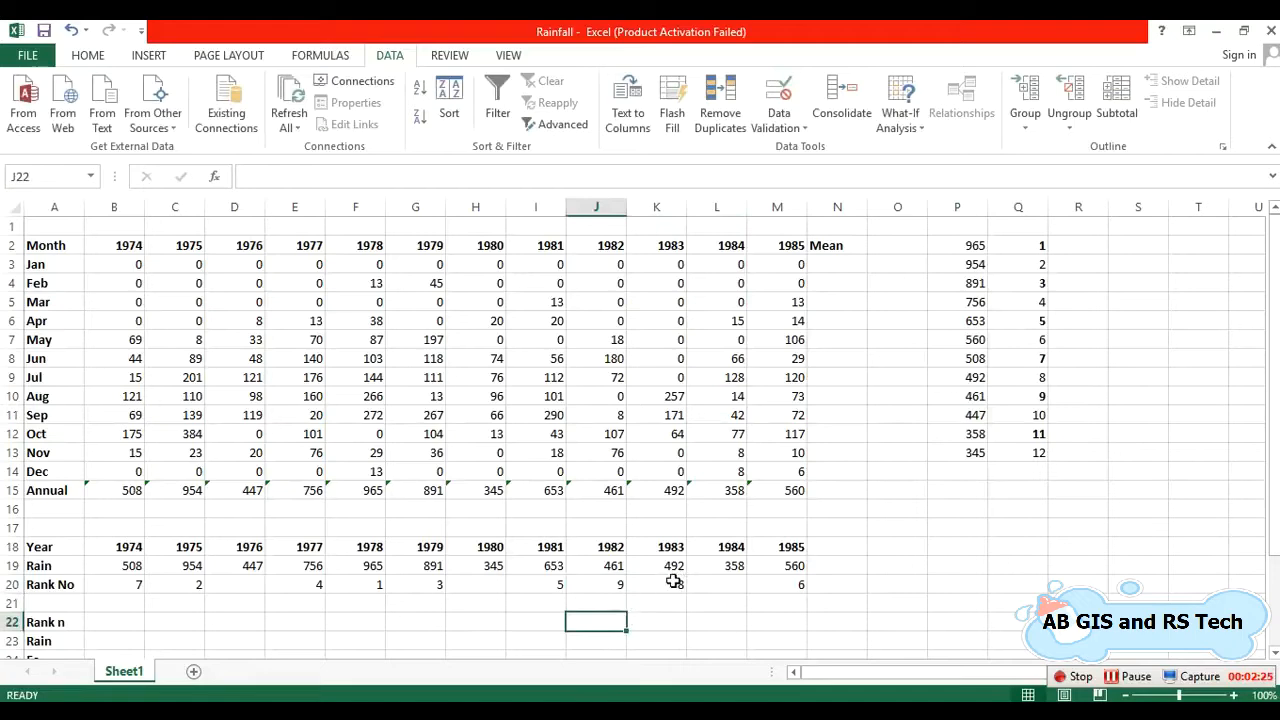
# Step: Enter rank 10 for 1976, rank 11 for 1984 and rank 12 for 1980 in the Rank No row
pyautogui.click(258, 596)
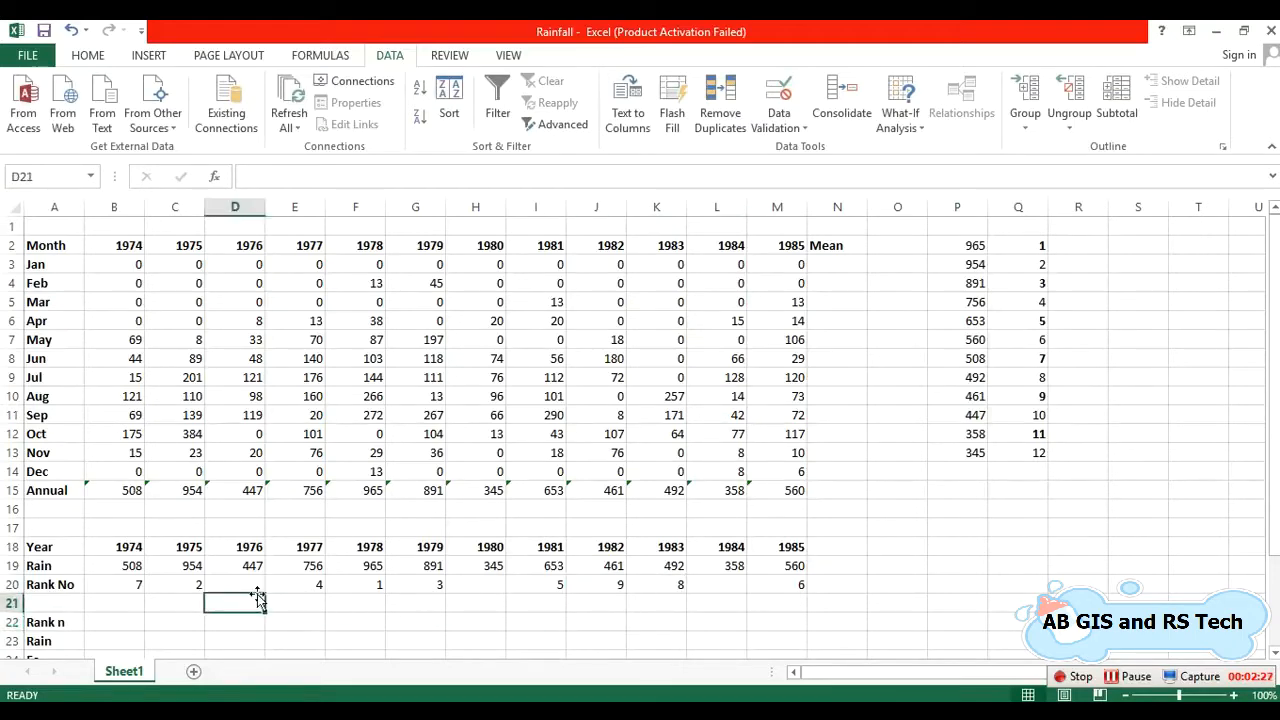
pyautogui.click(249, 582)
pyautogui.write('10')
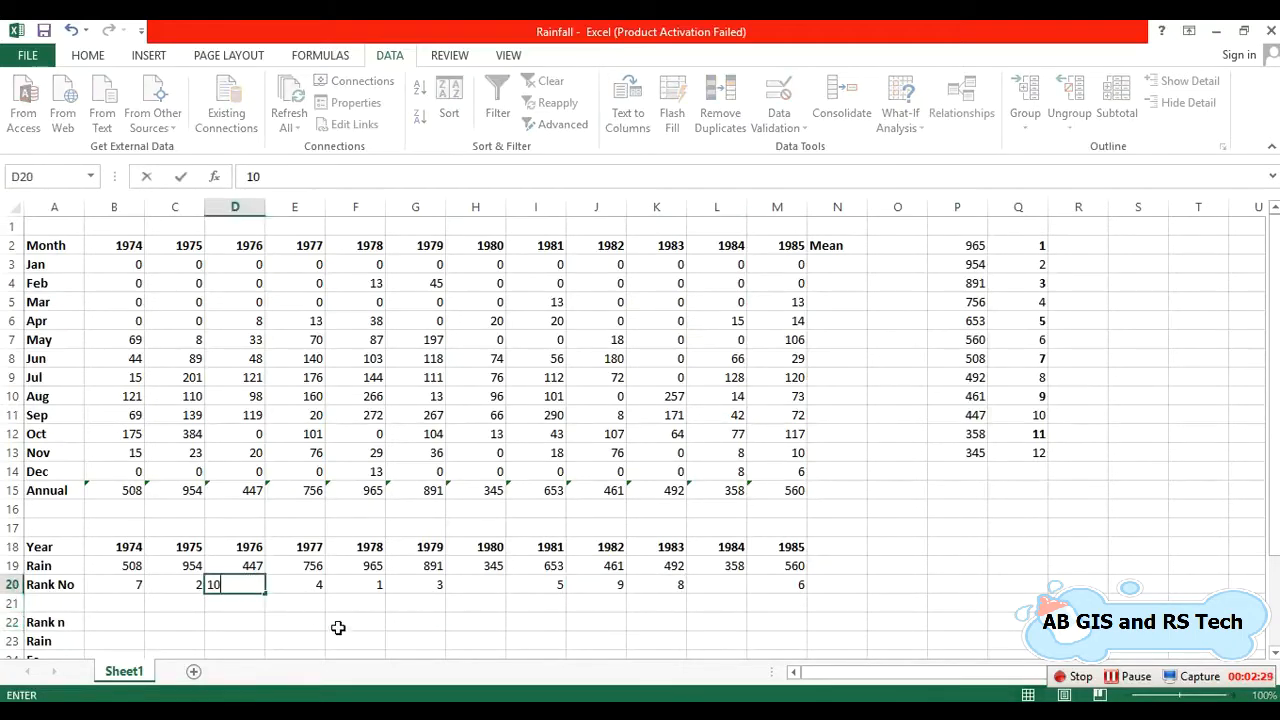
pyautogui.click(338, 626)
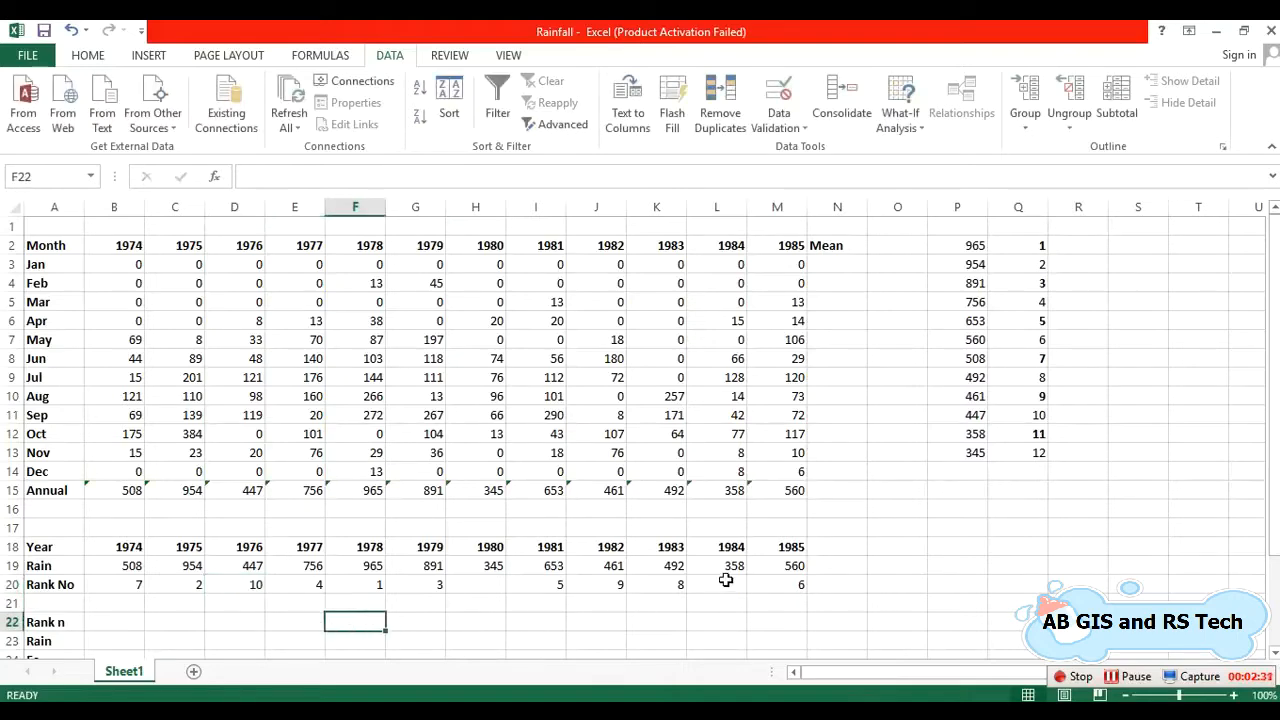
pyautogui.click(725, 582)
pyautogui.write('11')
pyautogui.click(729, 620)
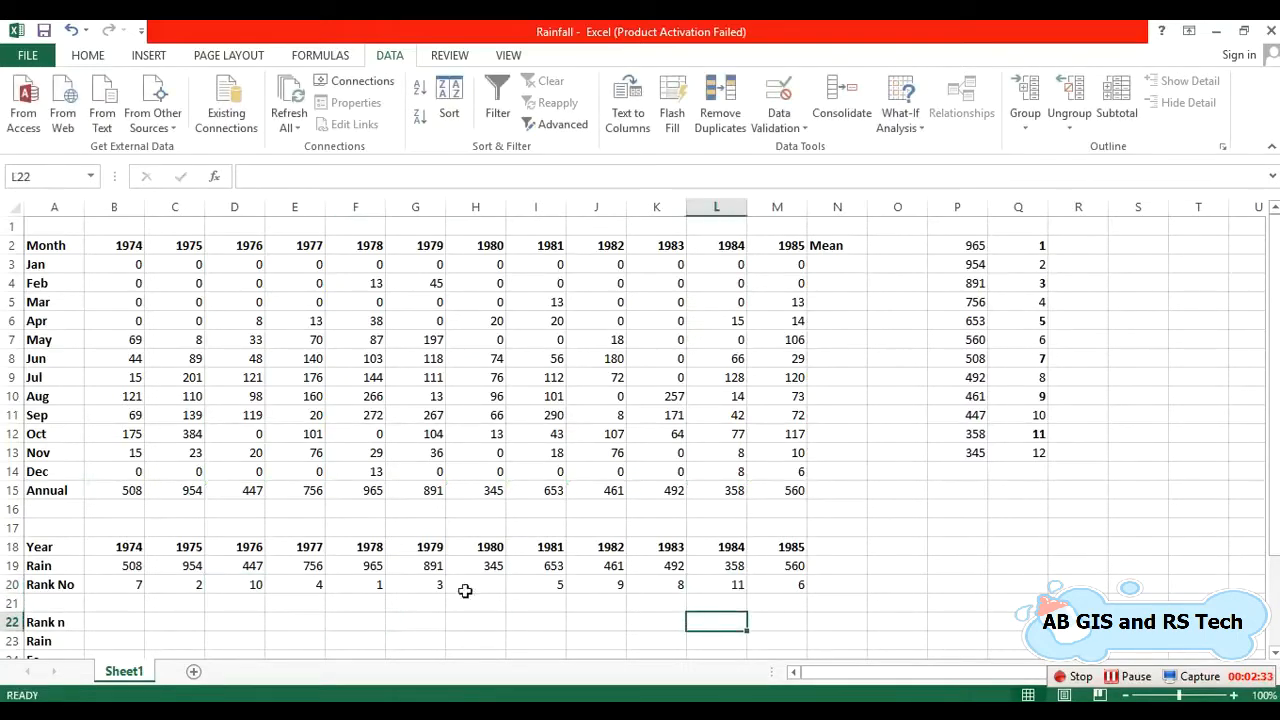
pyautogui.click(476, 586)
pyautogui.write('12')
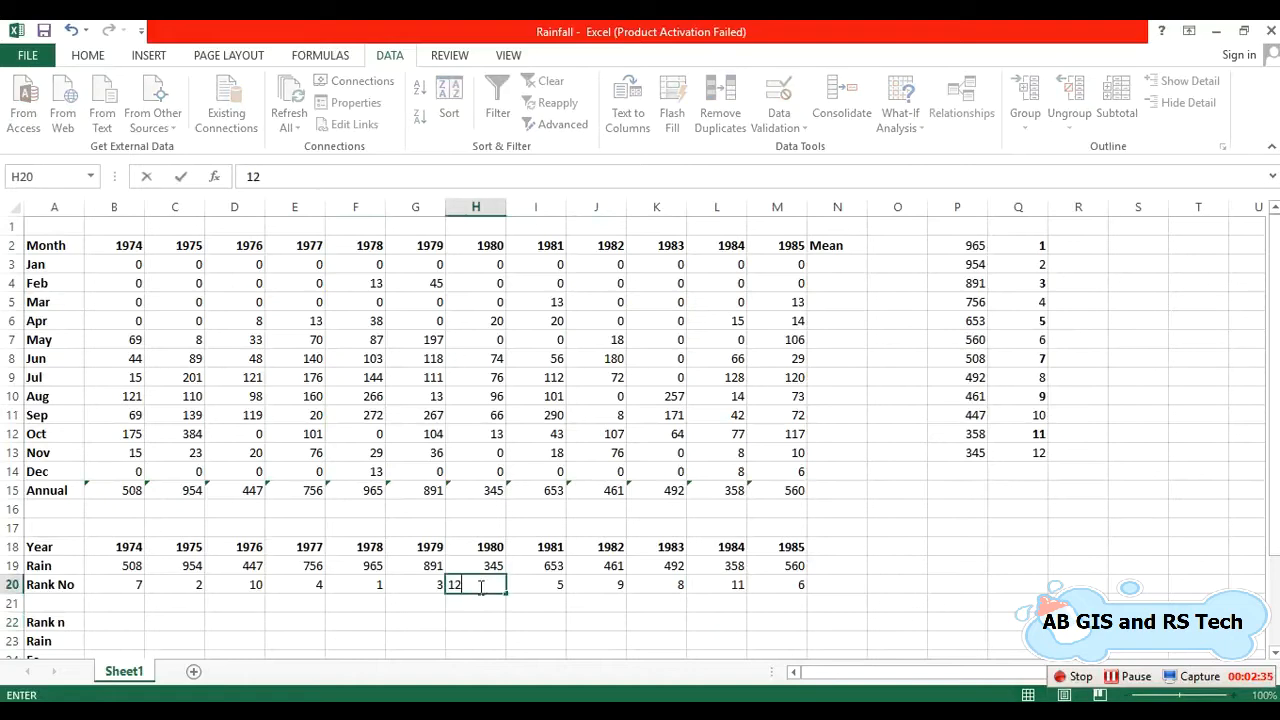
pyautogui.click(640, 638)
pyautogui.scroll(-1, 653, 604)
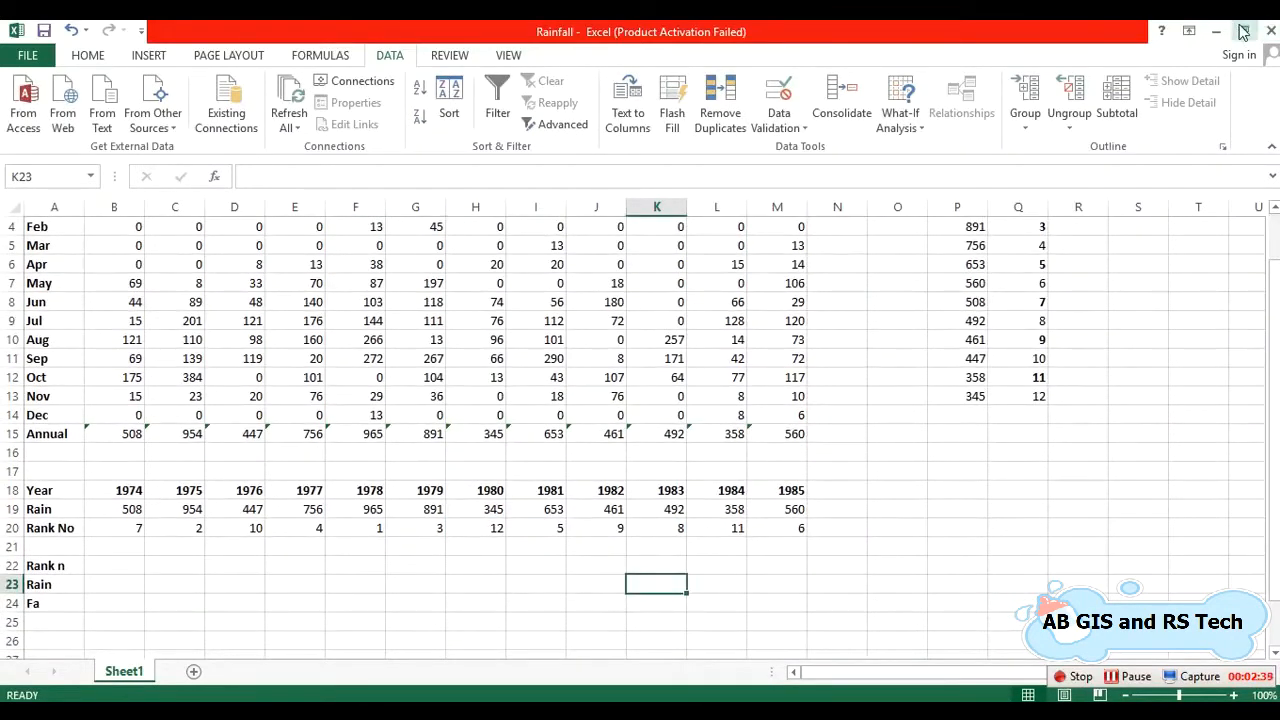
# Step: Switch to the Word document, review procedure steps i and ii on yearly totals and descending order, and return to the Rainfall workbook
pyautogui.hotkey('alt', 'Tab')
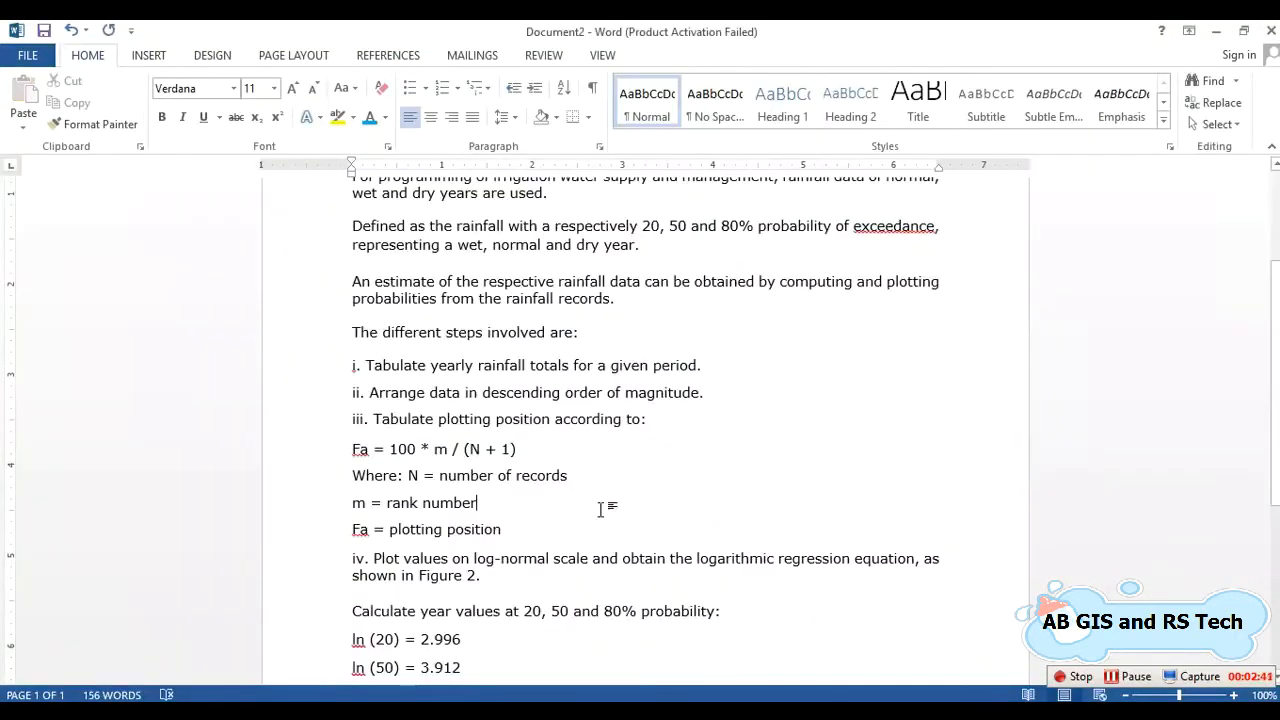
pyautogui.moveTo(712, 359); pyautogui.dragTo(366, 366)
pyautogui.click(865, 474)
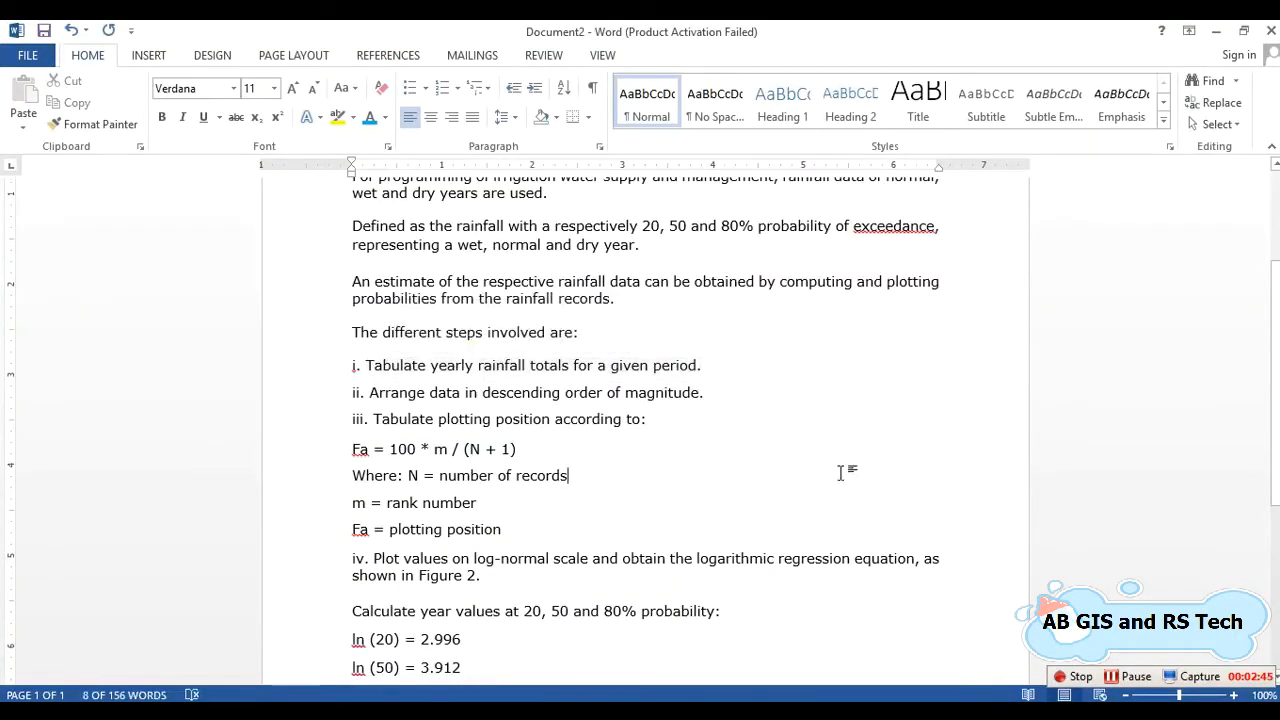
pyautogui.moveTo(712, 392); pyautogui.dragTo(395, 405)
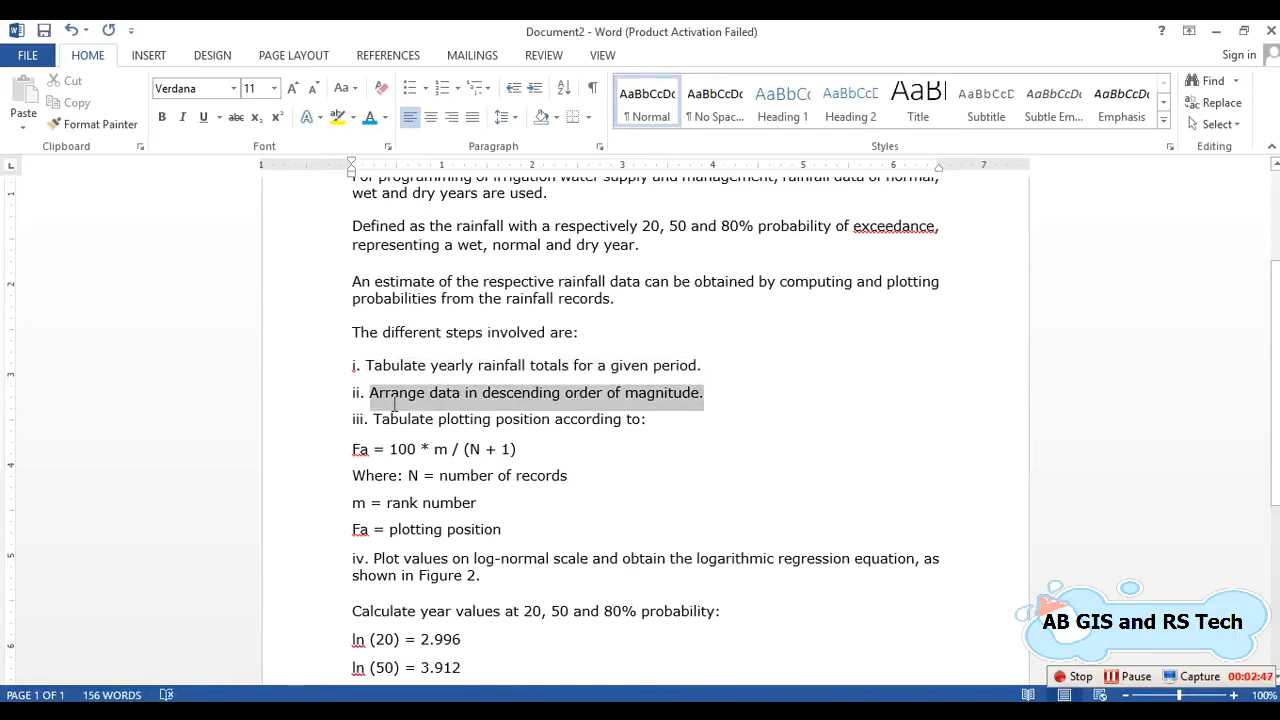
pyautogui.click(877, 499)
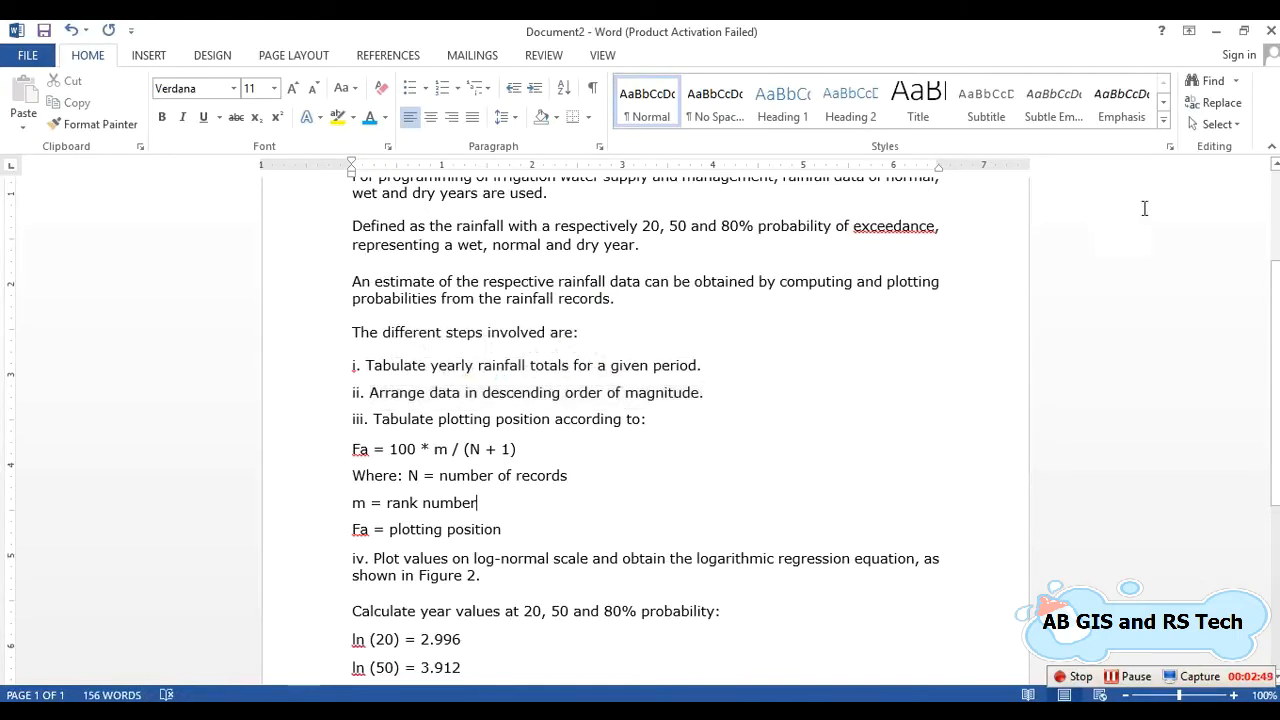
pyautogui.click(1243, 33)
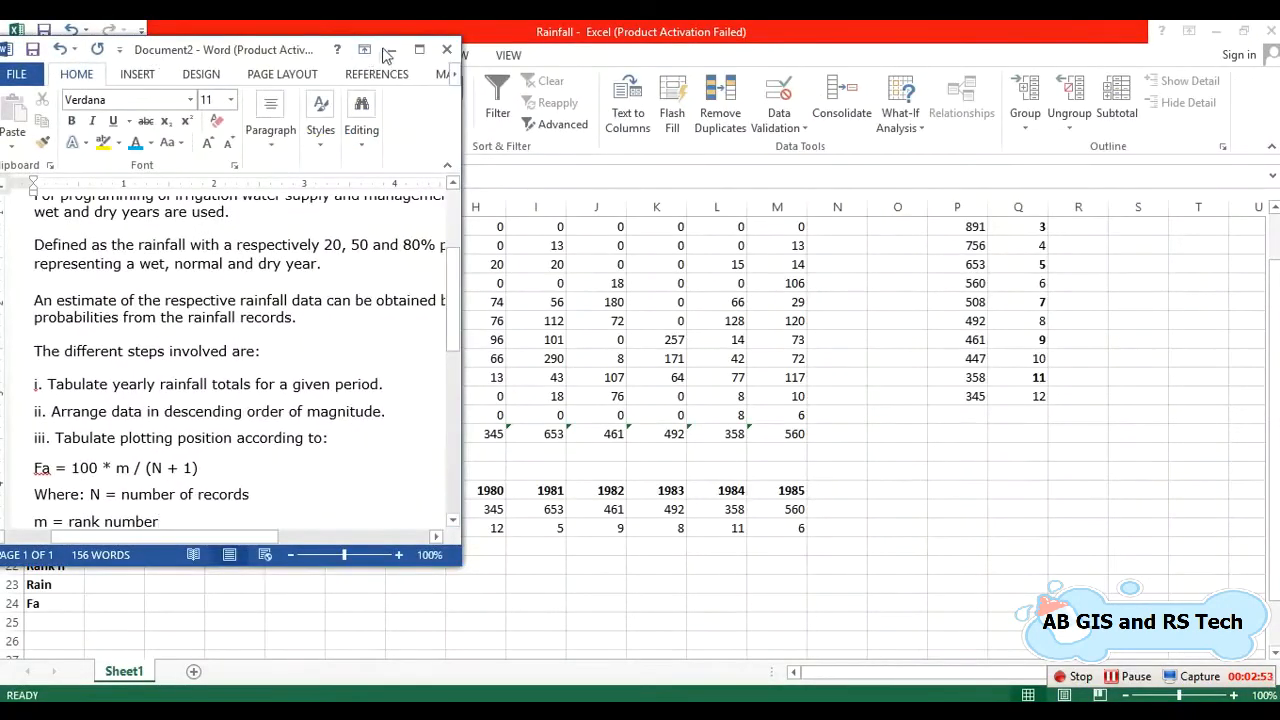
pyautogui.click(388, 52)
pyautogui.click(414, 567)
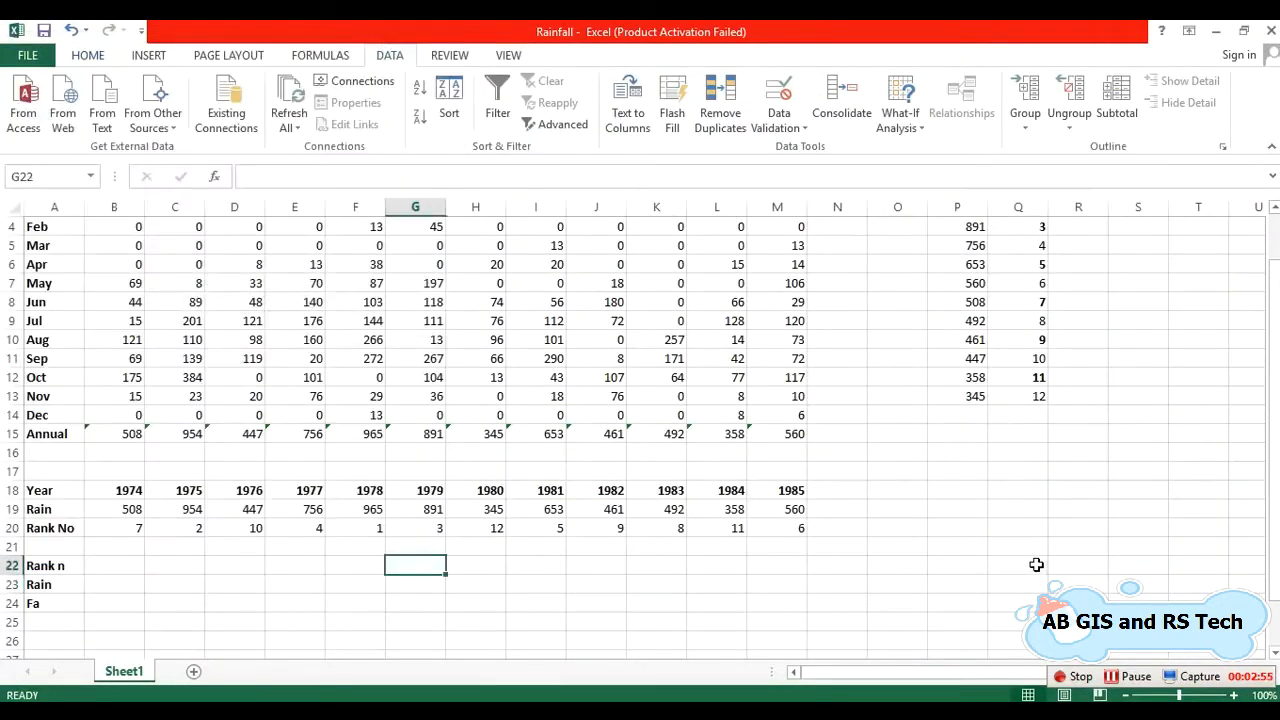
pyautogui.scroll(1, 1036, 565)
pyautogui.click(972, 245)
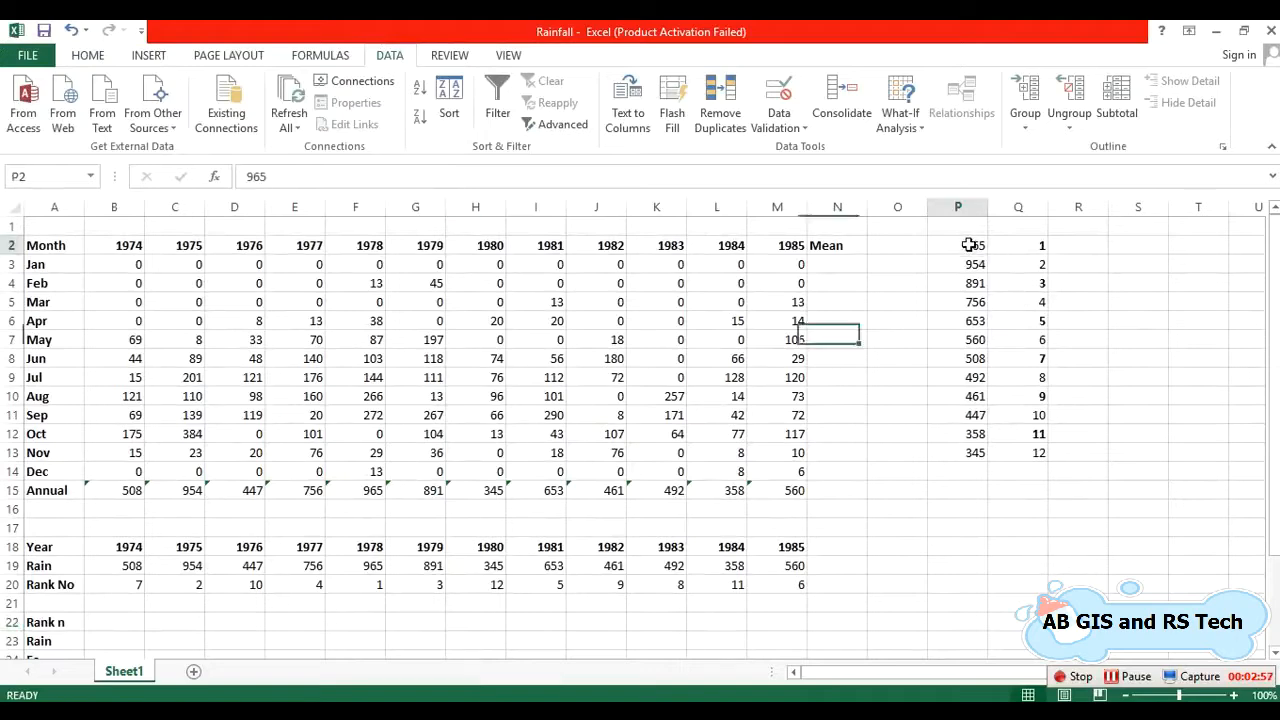
pyautogui.moveTo(968, 245); pyautogui.dragTo(965, 452)
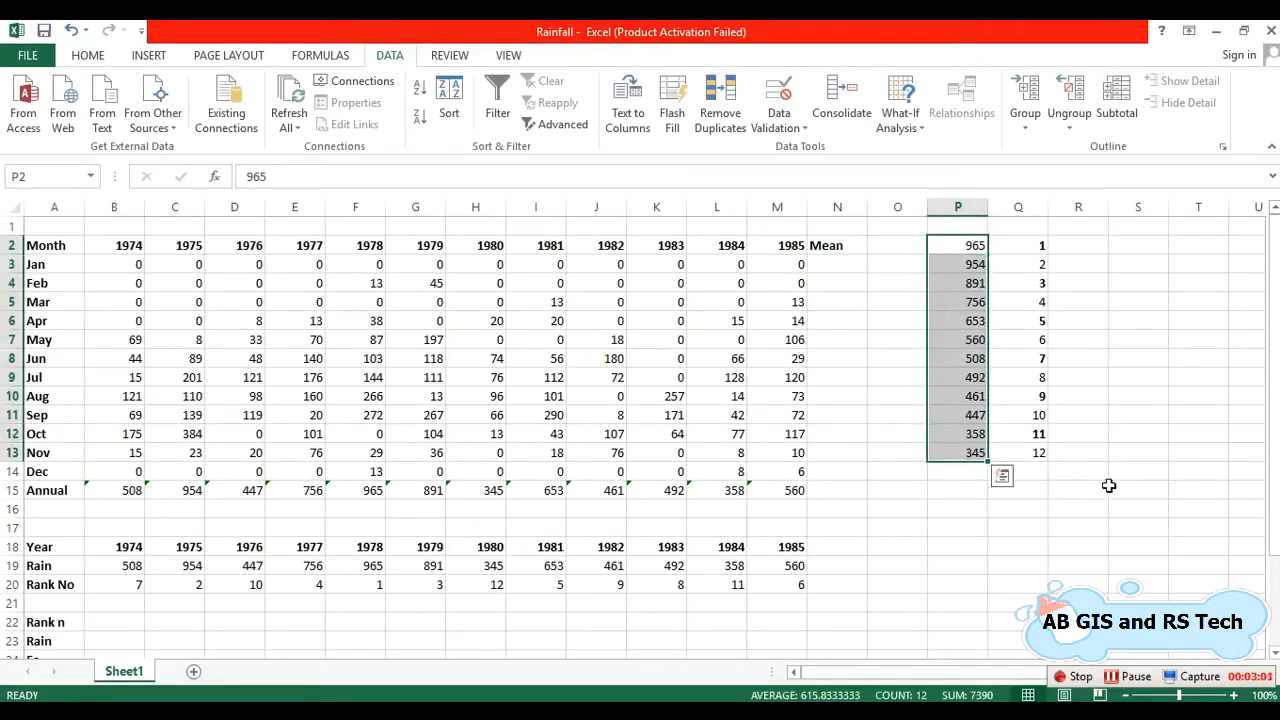
pyautogui.hotkey('ctrl', 'c')
pyautogui.scroll(-3, 1070, 485)
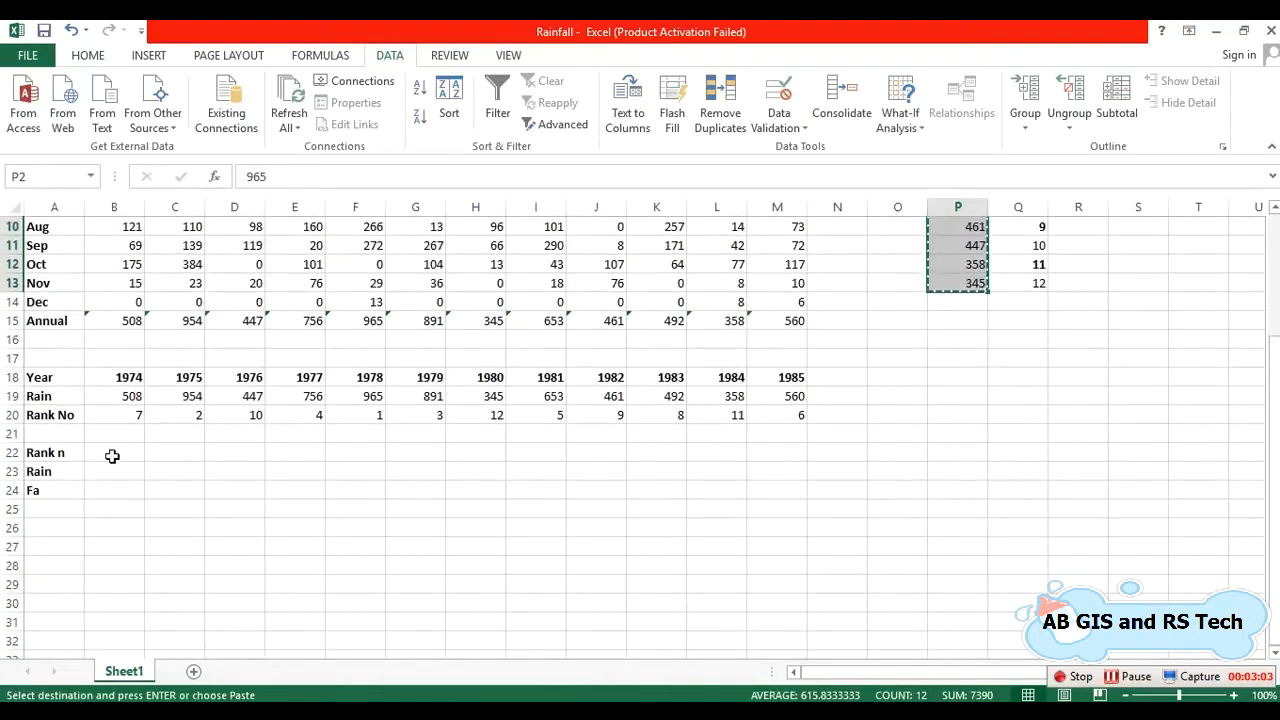
# Step: Change the row label in A22 to "Rank no"
pyautogui.click(65, 455)
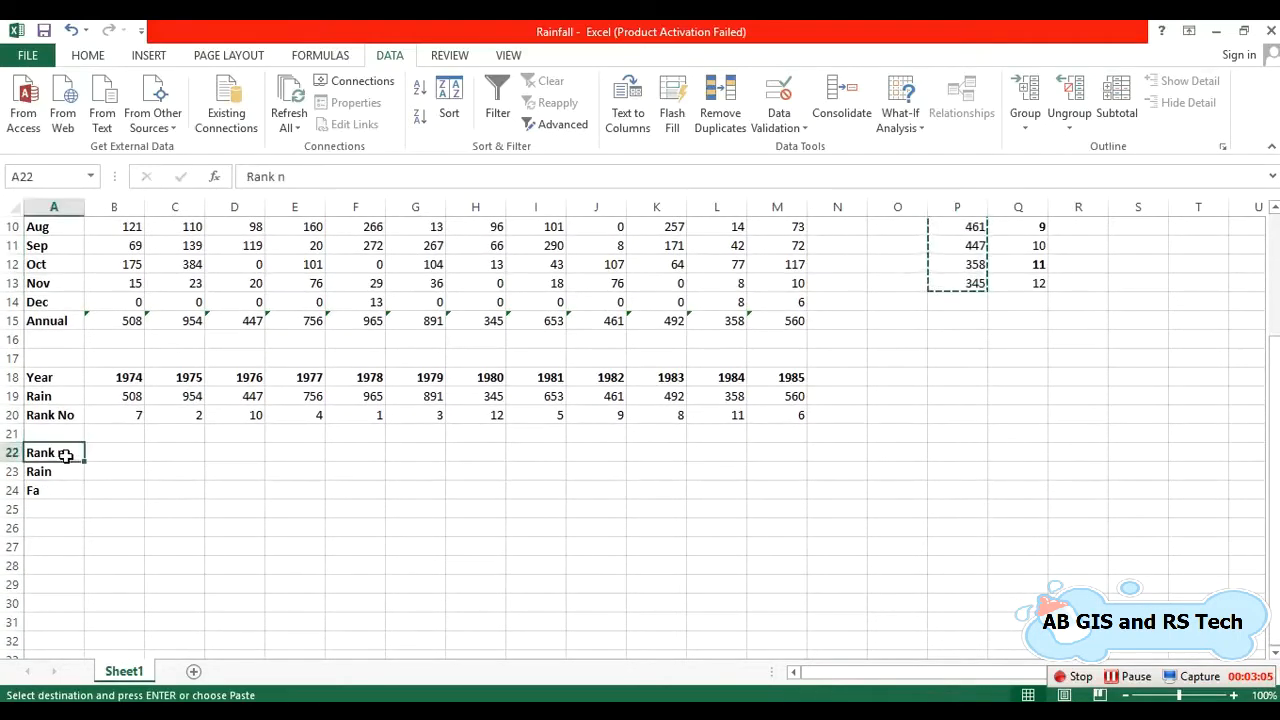
pyautogui.doubleClick(78, 453)
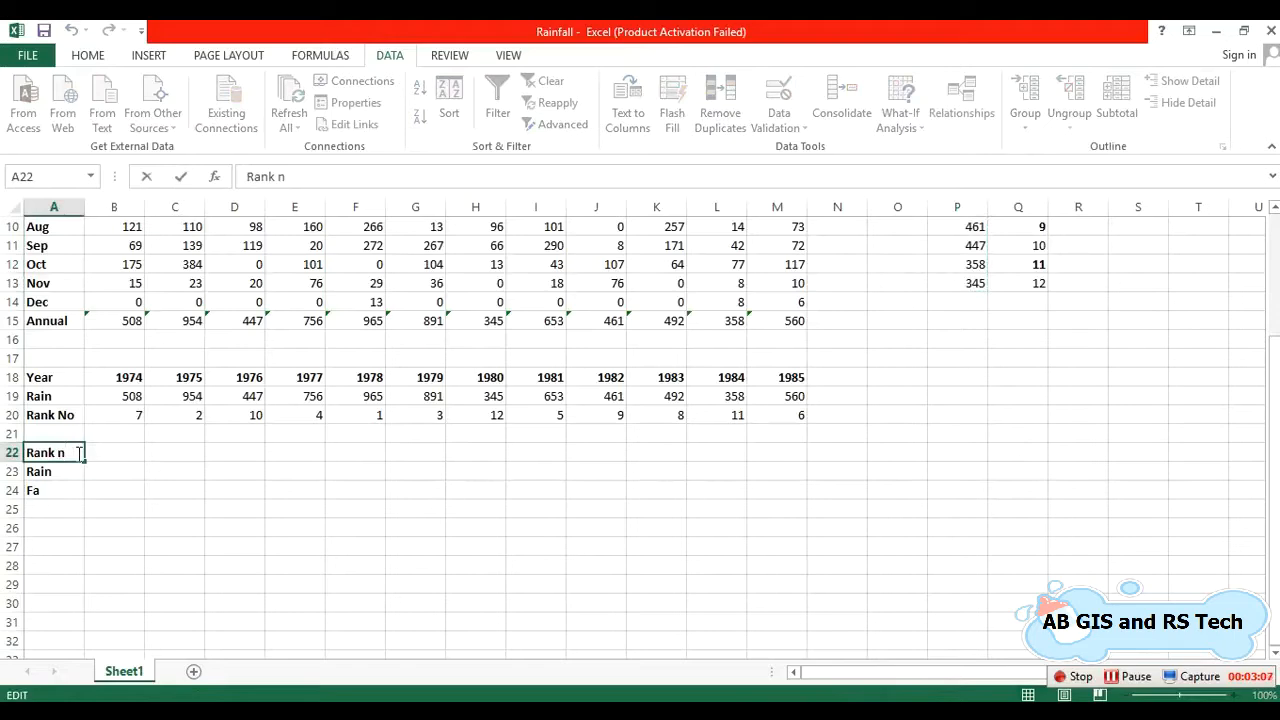
pyautogui.write('o')
pyautogui.click(118, 490)
pyautogui.click(137, 508)
pyautogui.scroll(1, 260, 530)
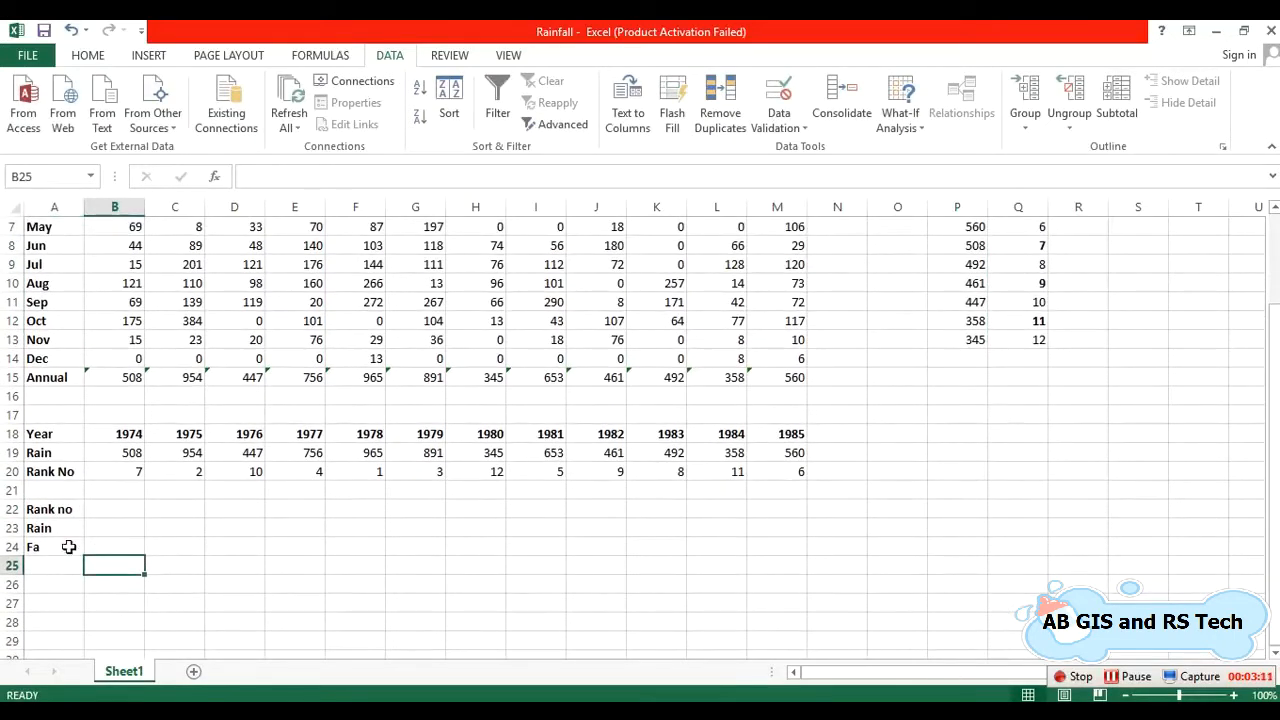
pyautogui.rightClick(135, 528)
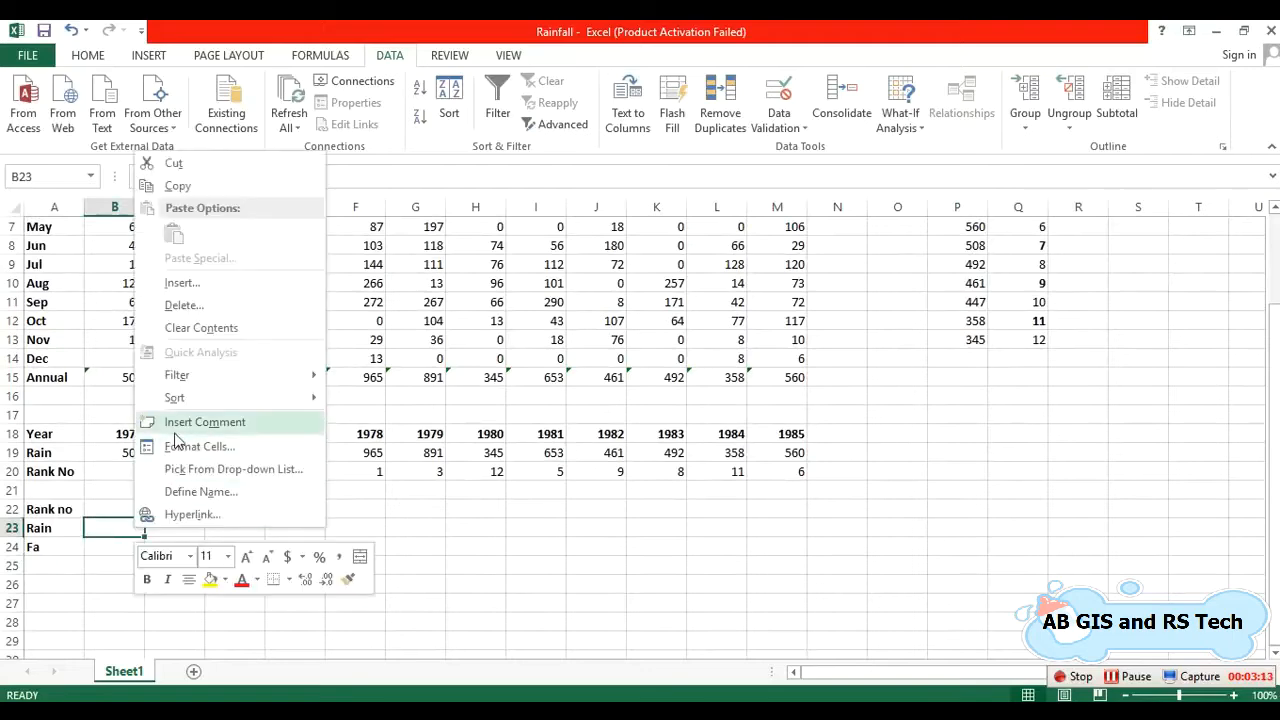
pyautogui.press('Escape')
pyautogui.scroll(2, 943, 337)
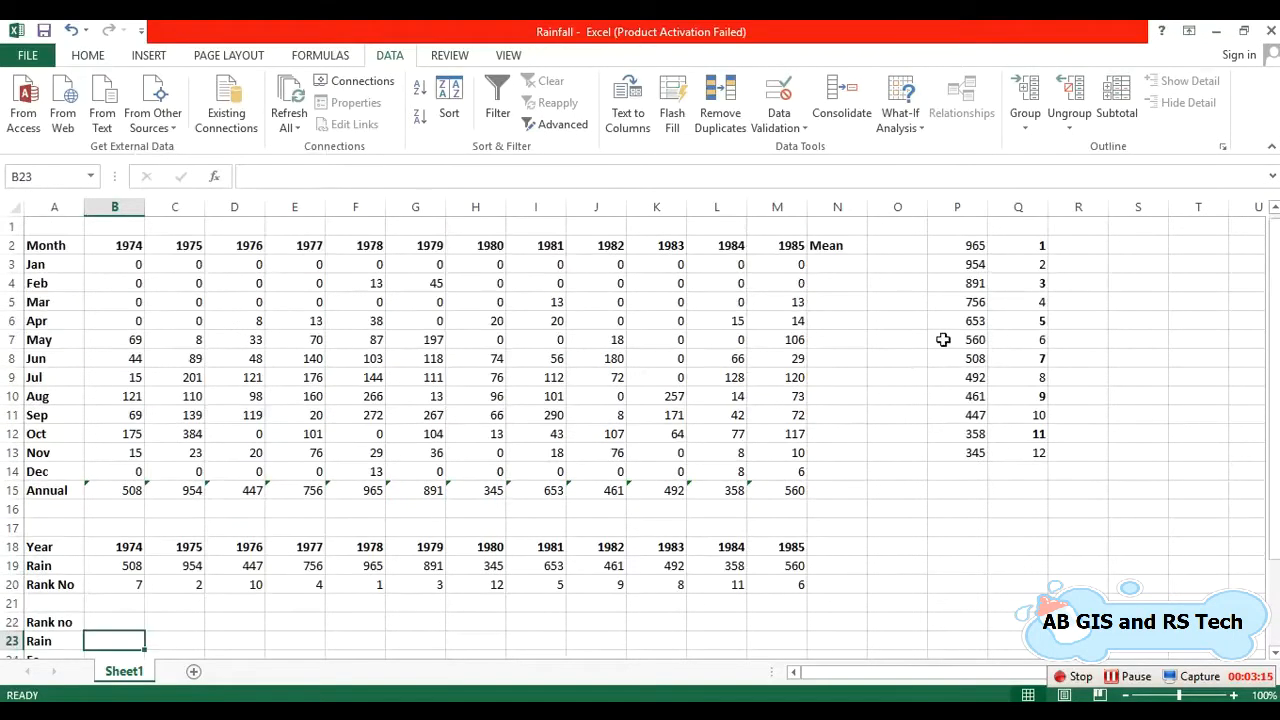
# Step: Copy the sorted rainfall values in P2:P13 and paste them transposed into the Rain row starting at B23
pyautogui.moveTo(963, 242); pyautogui.dragTo(954, 459)
pyautogui.click(953, 466)
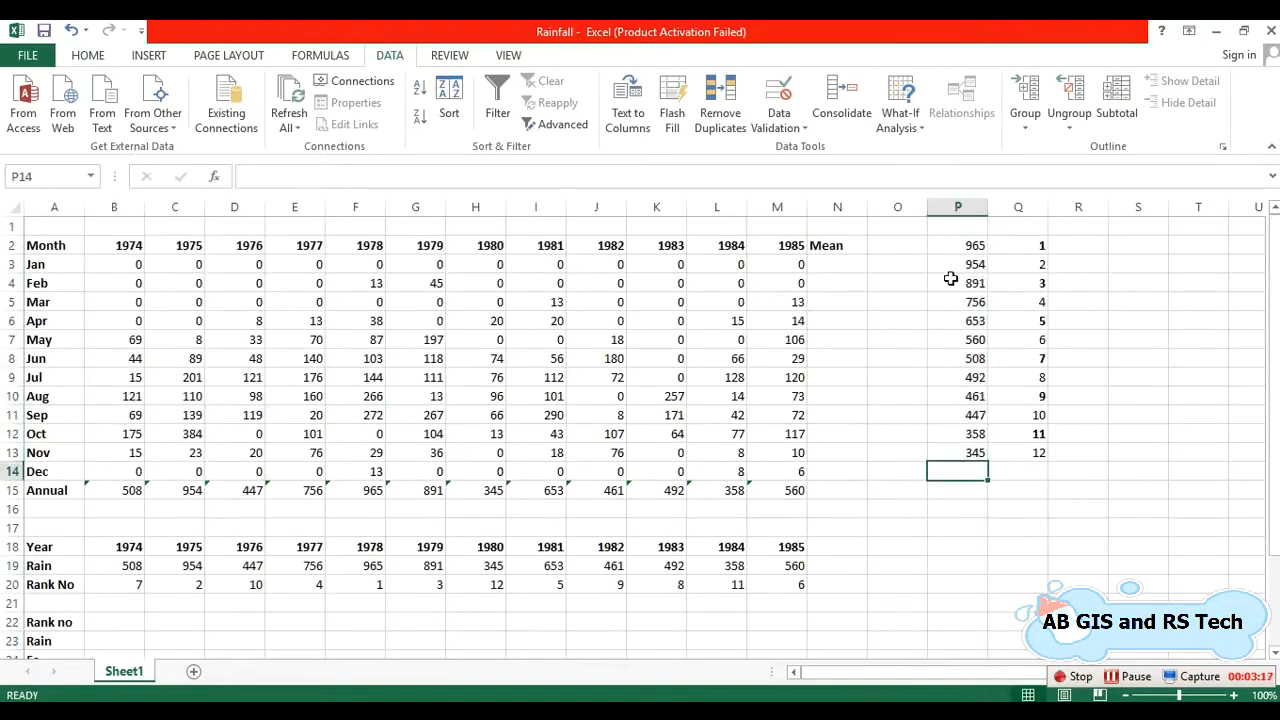
pyautogui.moveTo(948, 242); pyautogui.dragTo(951, 443)
pyautogui.hotkey('ctrl', 'c')
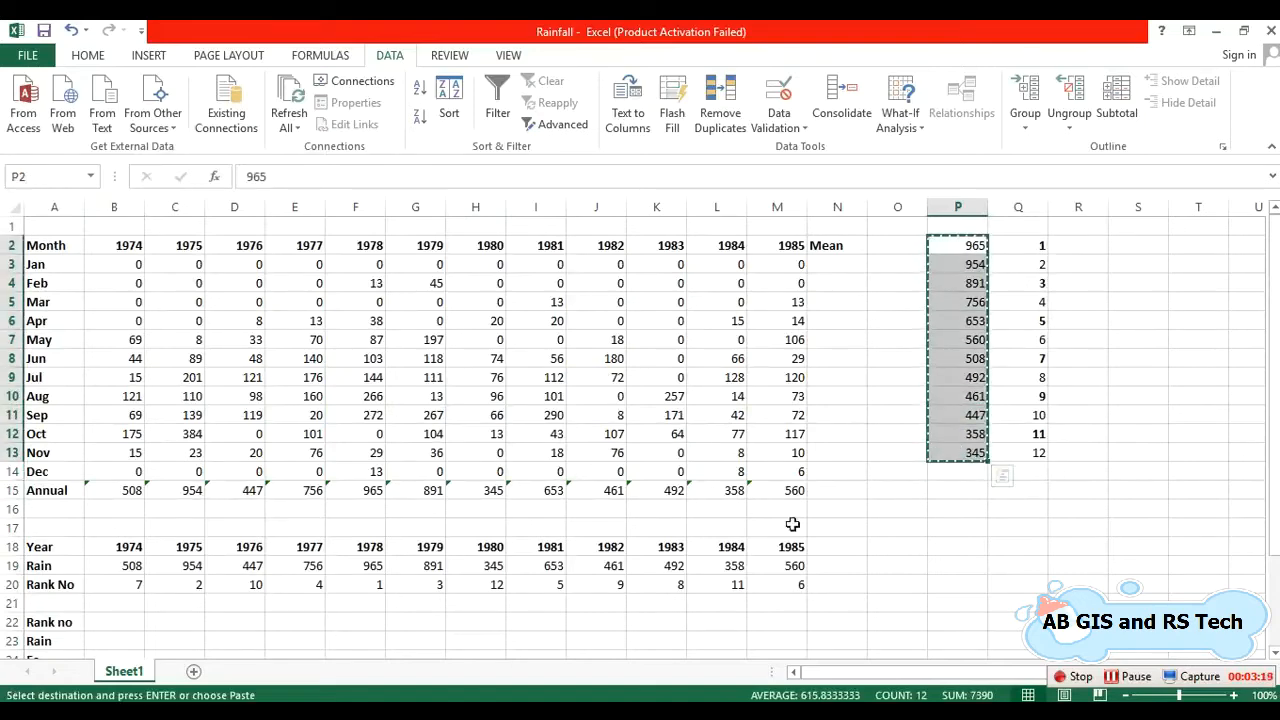
pyautogui.scroll(-2, 951, 523)
pyautogui.click(130, 527)
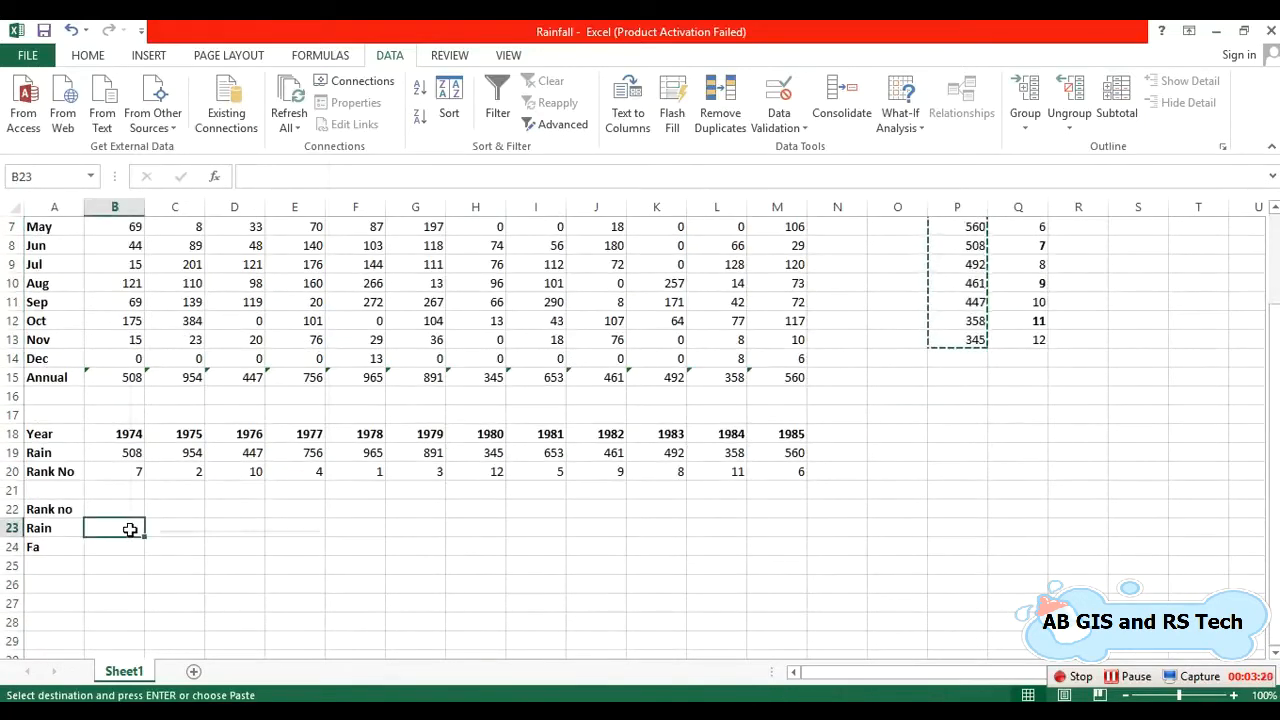
pyautogui.rightClick(128, 528)
pyautogui.click(255, 237)
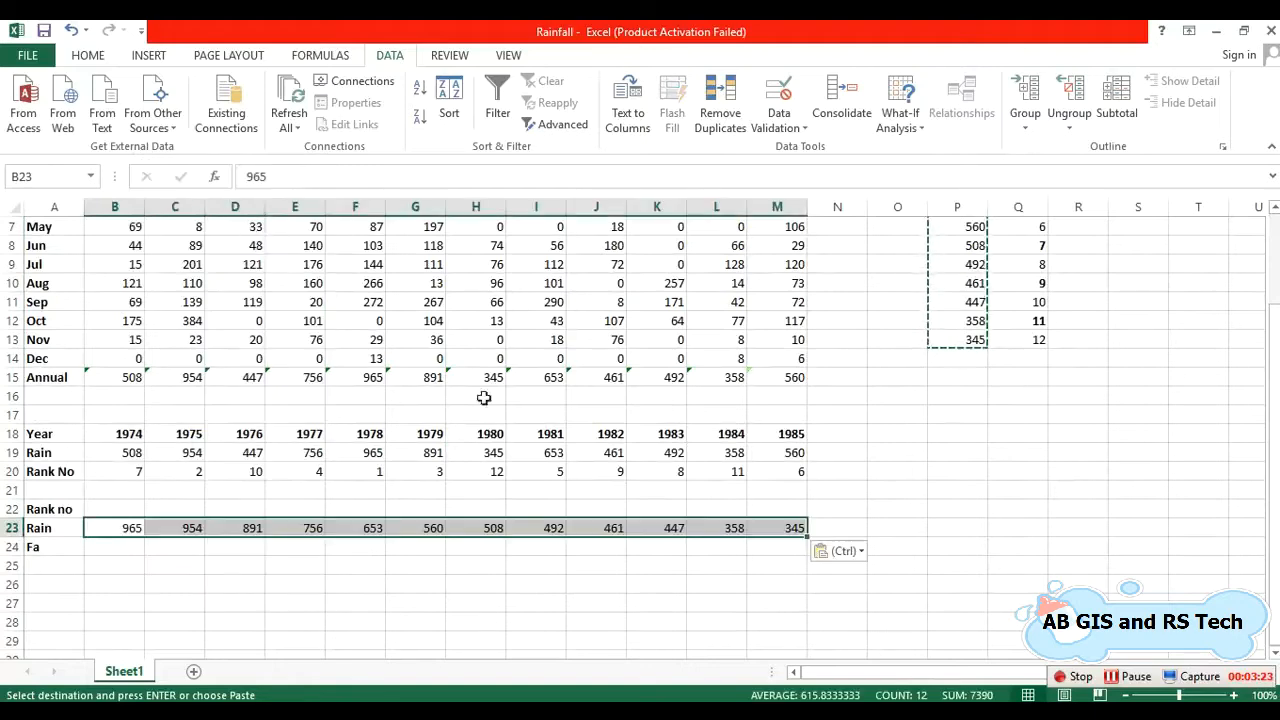
# Step: Copy the rank numbers in Q2:Q13 and paste them transposed into the Rank no row starting at B22
pyautogui.click(1000, 565)
pyautogui.scroll(2, 1043, 470)
pyautogui.moveTo(1024, 247); pyautogui.dragTo(1022, 452)
pyautogui.hotkey('ctrl', 'c')
pyautogui.scroll(-3, 1000, 534)
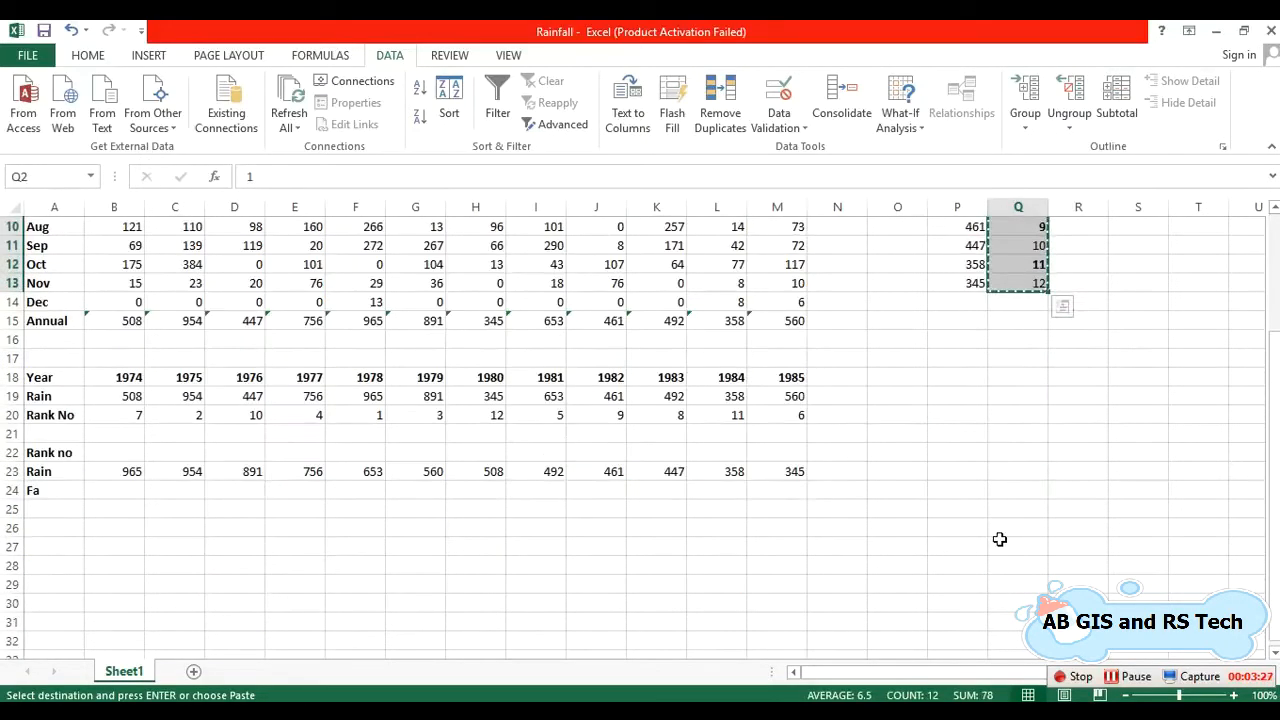
pyautogui.click(130, 452)
pyautogui.rightClick(130, 452)
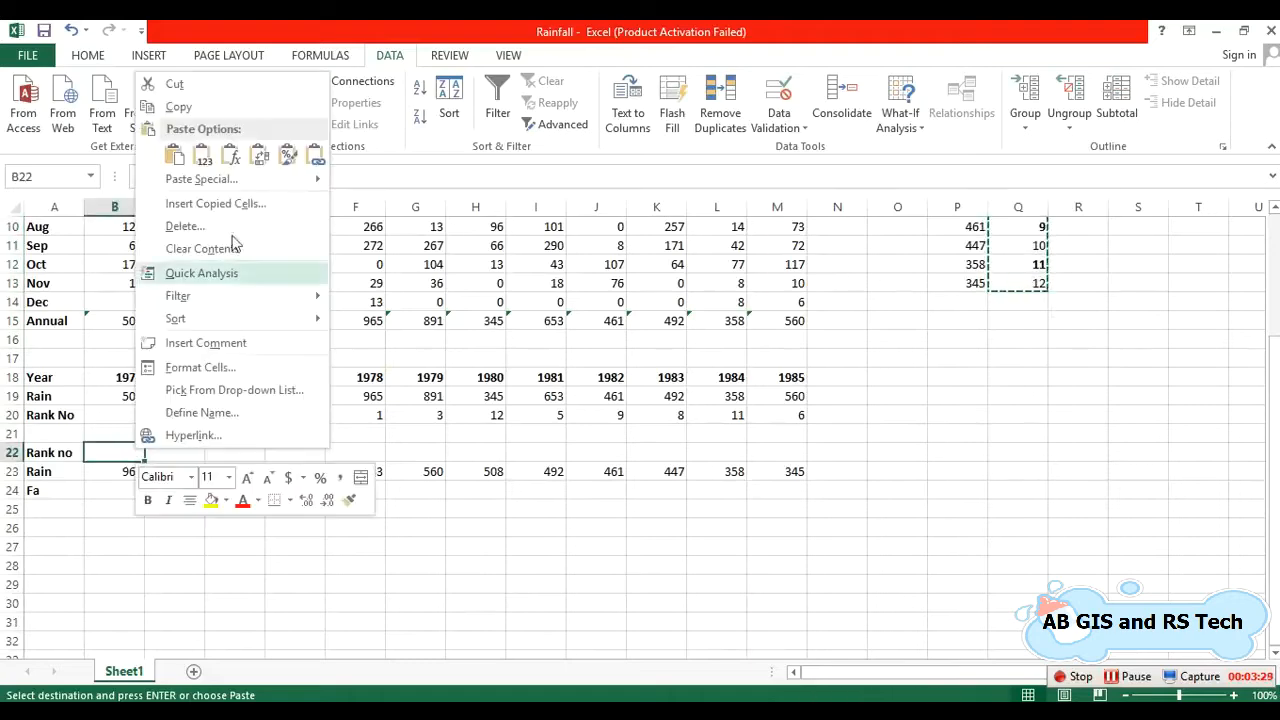
pyautogui.click(215, 177)
pyautogui.click(292, 573)
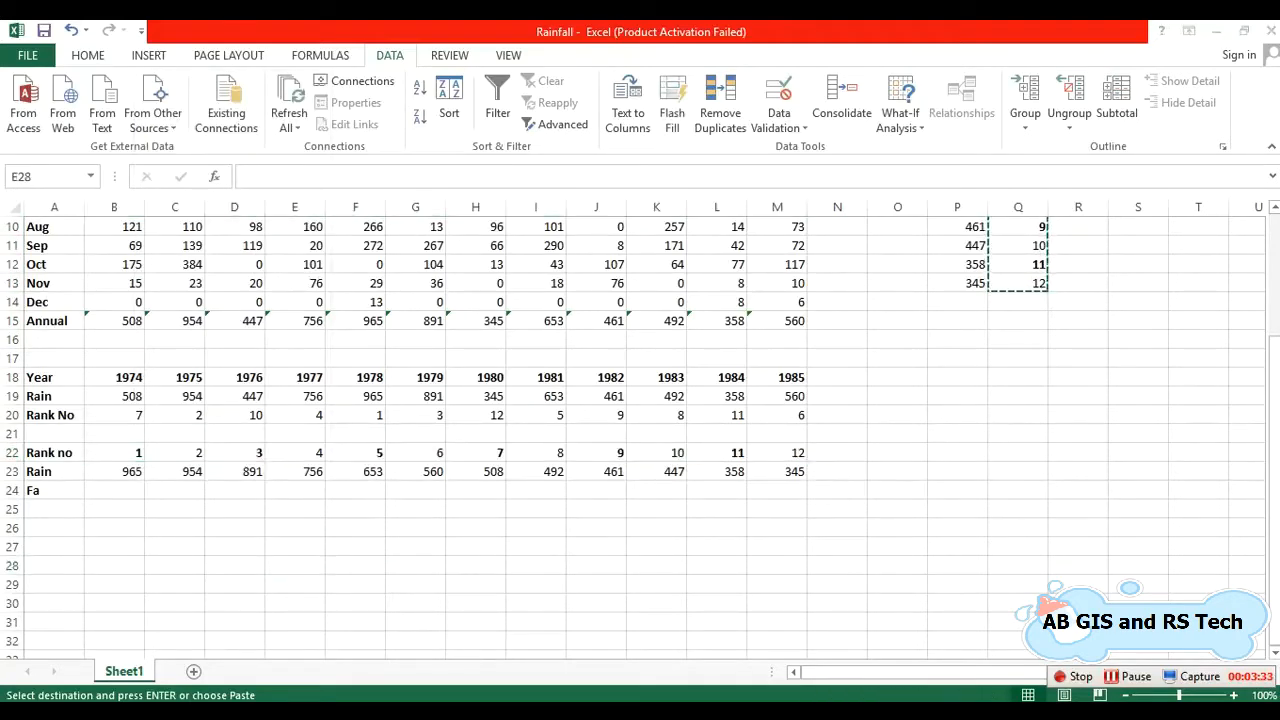
# Step: Switch to the Word document, review steps ii and iii with the Fa formula and its variable definitions, and return to the Rainfall workbook
pyautogui.hotkey('alt', 'Tab')
pyautogui.click(416, 55)
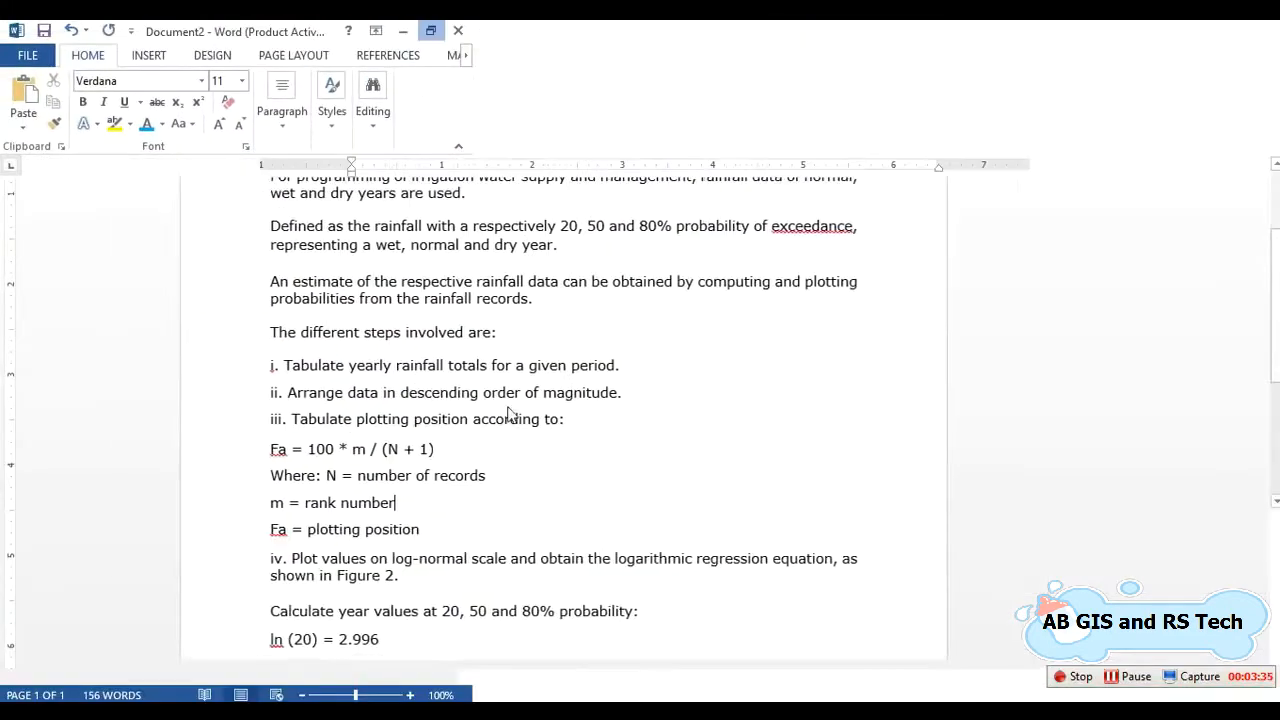
pyautogui.scroll(1, 542, 495)
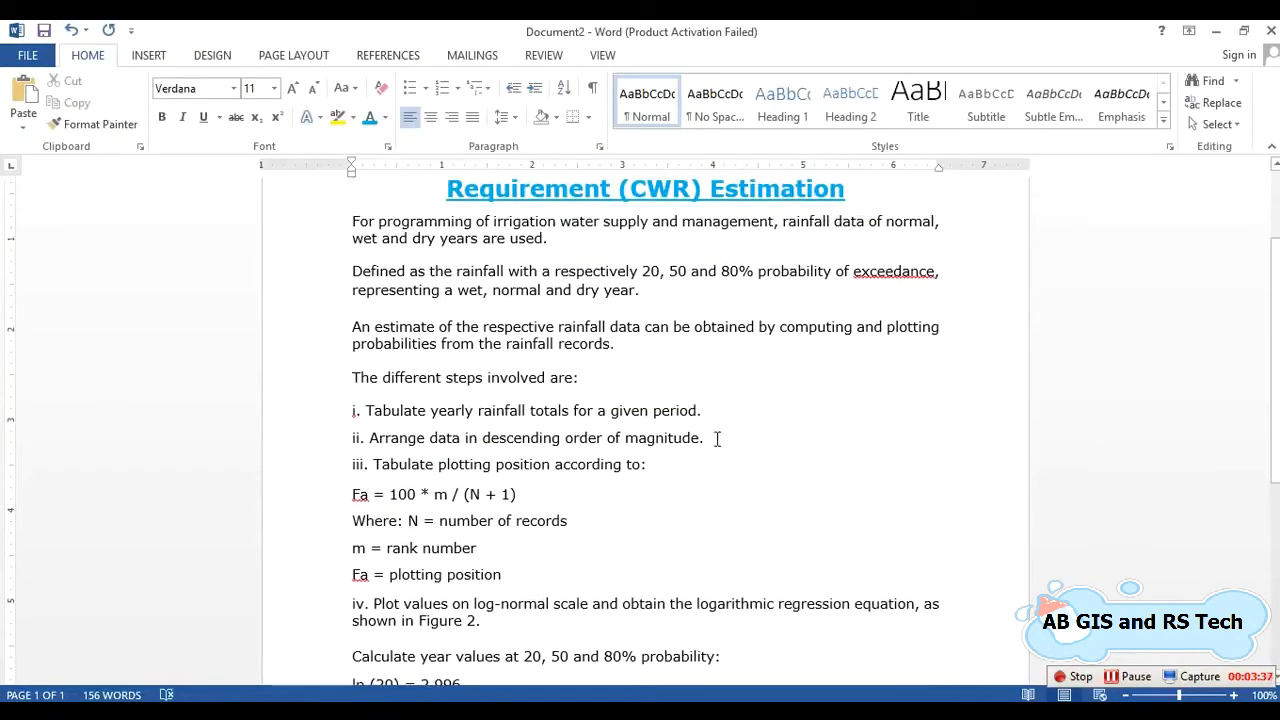
pyautogui.moveTo(717, 438); pyautogui.dragTo(370, 438)
pyautogui.click(657, 513)
pyautogui.moveTo(654, 468); pyautogui.dragTo(400, 468)
pyautogui.click(589, 521)
pyautogui.moveTo(654, 466); pyautogui.dragTo(399, 473)
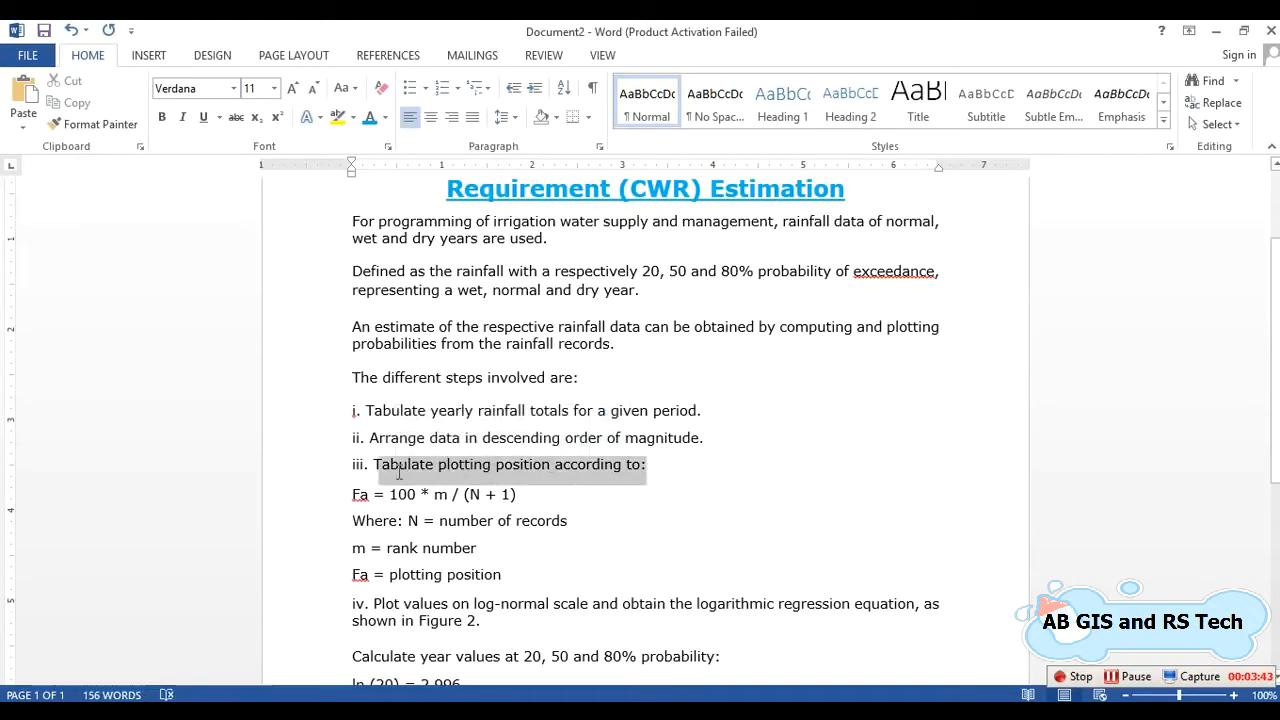
pyautogui.click(689, 537)
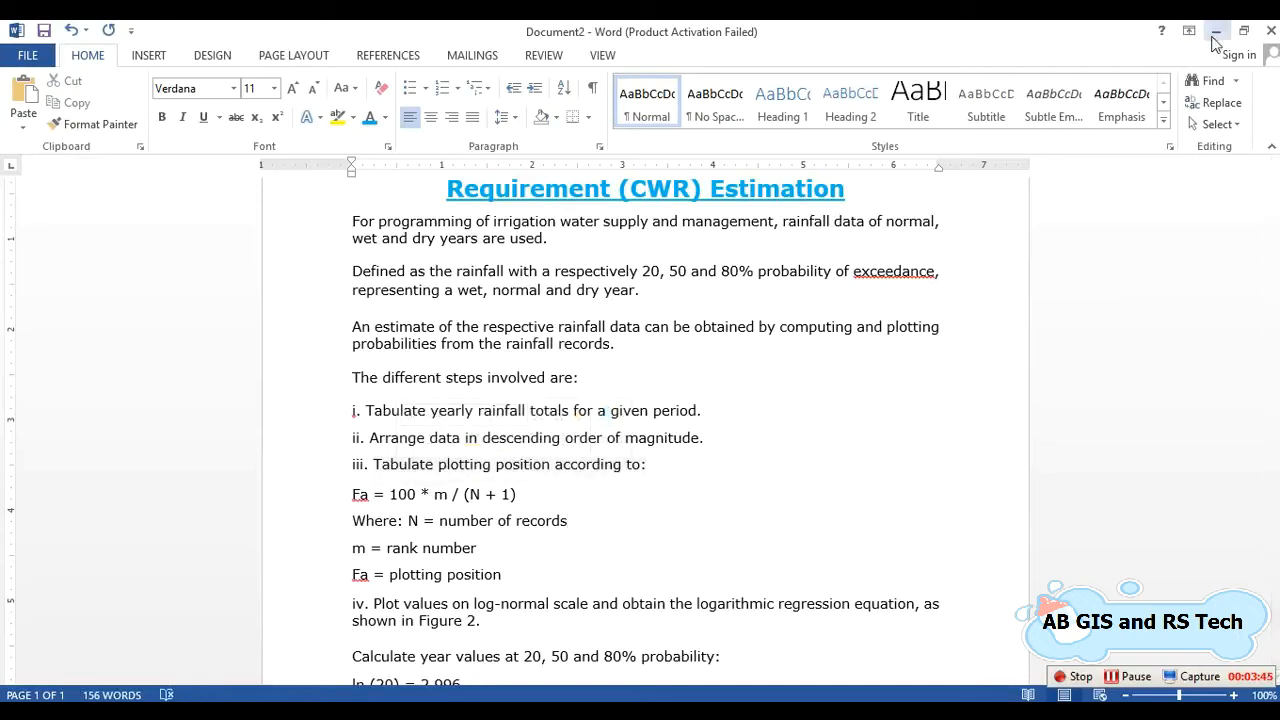
pyautogui.moveTo(347, 497); pyautogui.dragTo(387, 549)
pyautogui.click(763, 534)
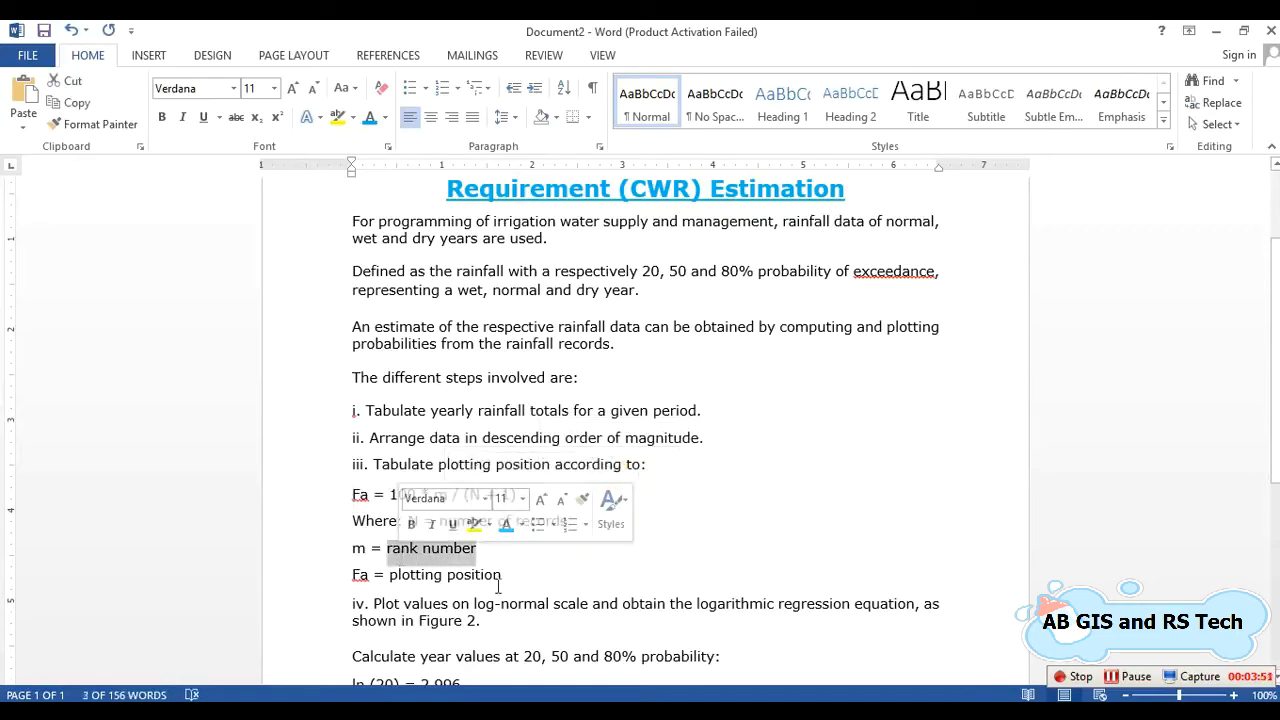
pyautogui.moveTo(498, 585); pyautogui.dragTo(389, 576)
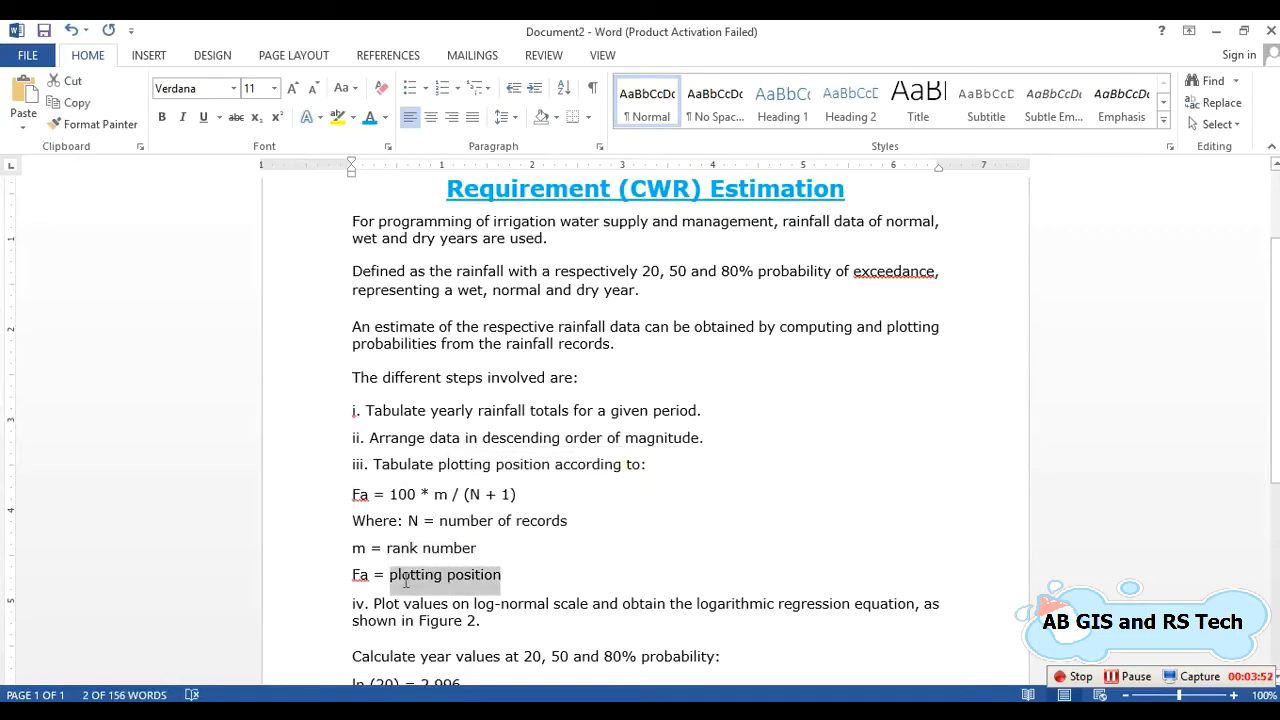
pyautogui.click(1216, 31)
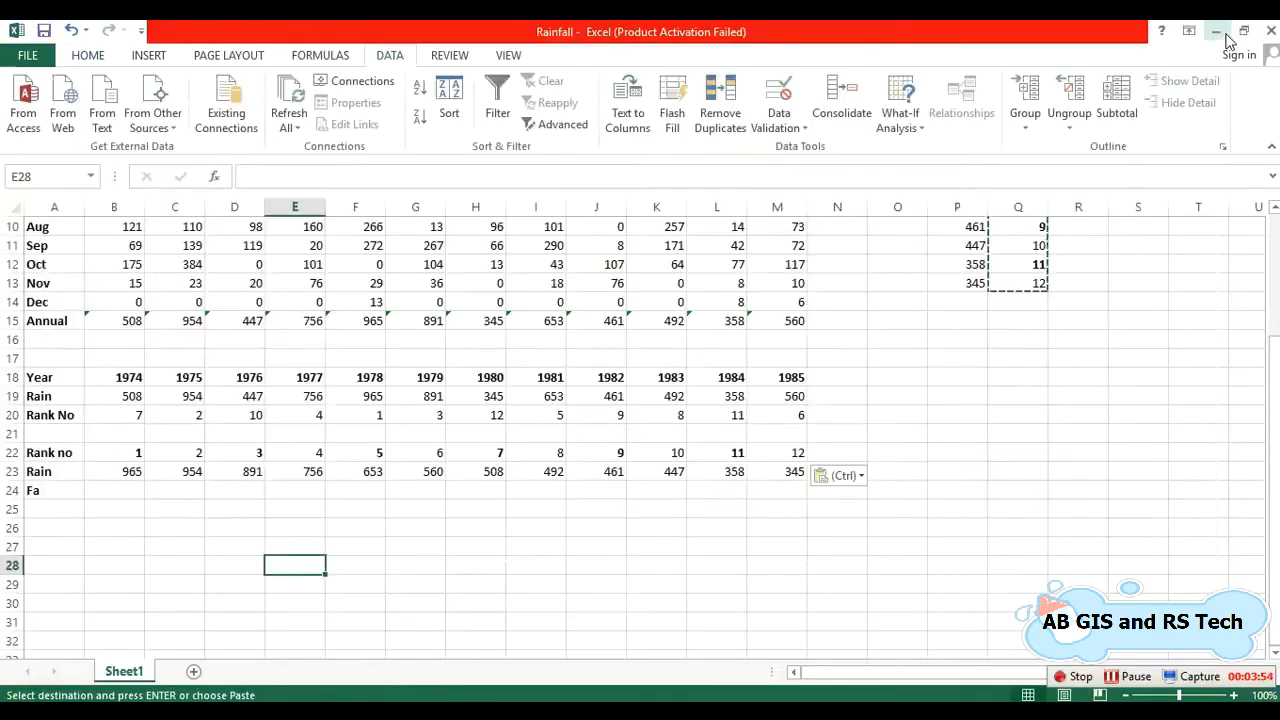
# Step: Try the formula =B22*100/12+1 for Fa in B24, and clear the cell
pyautogui.click(135, 494)
pyautogui.write('=')
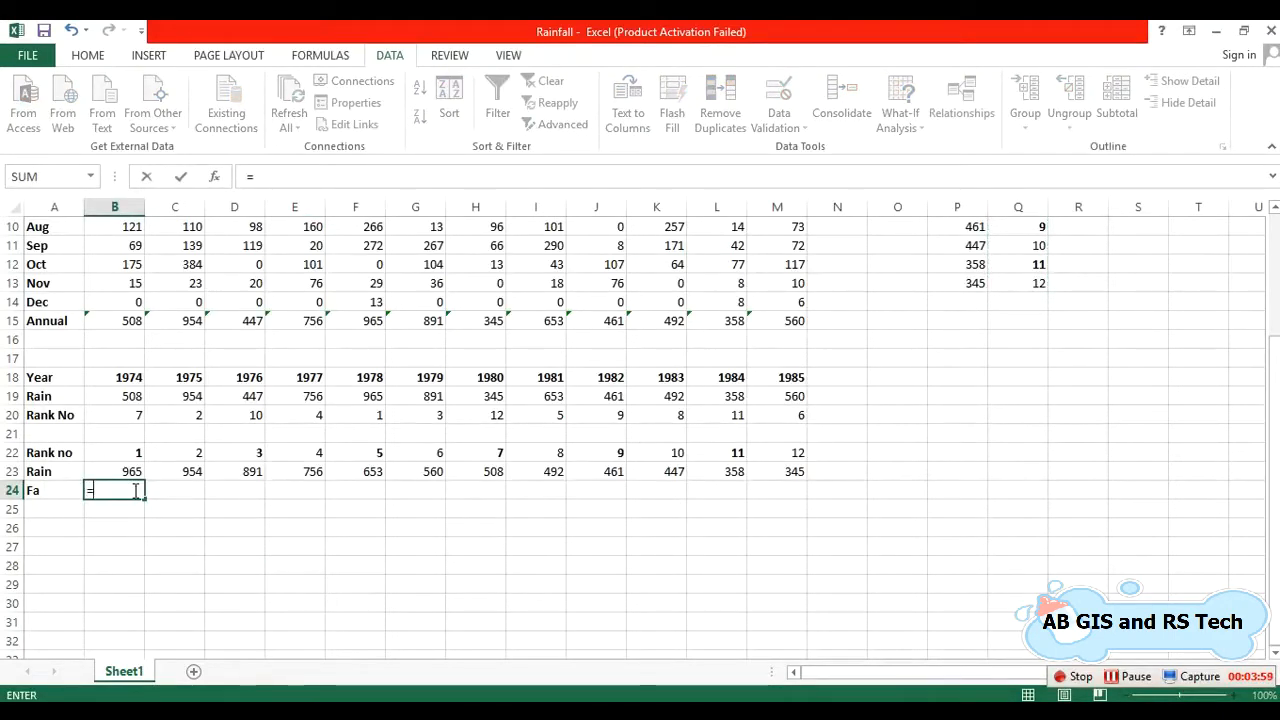
pyautogui.click(128, 460)
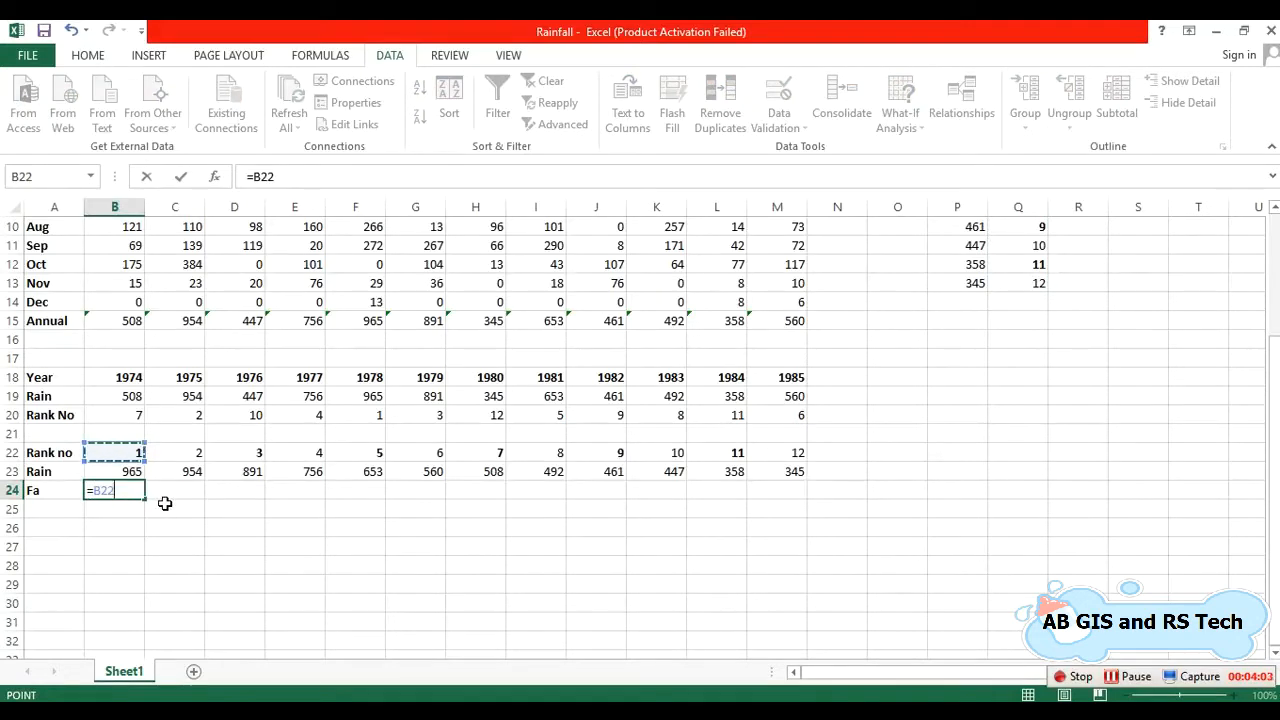
pyautogui.write('*')
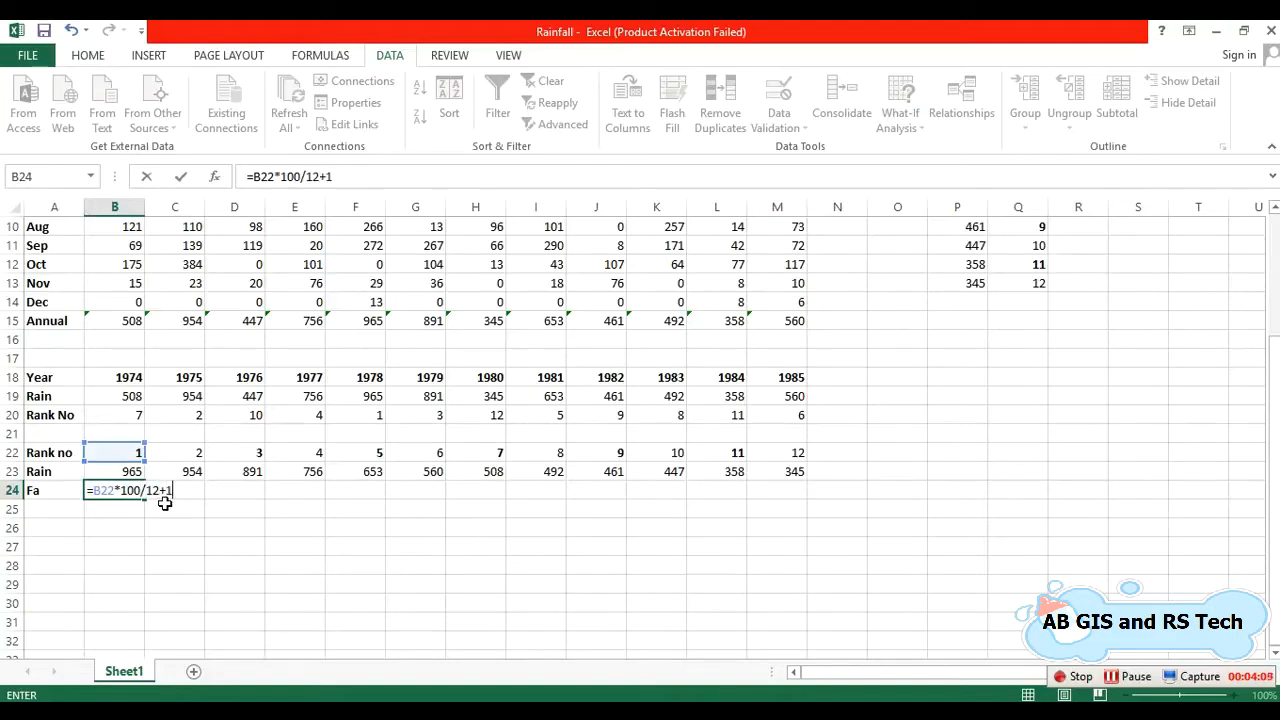
pyautogui.press('Return')
pyautogui.click(117, 490)
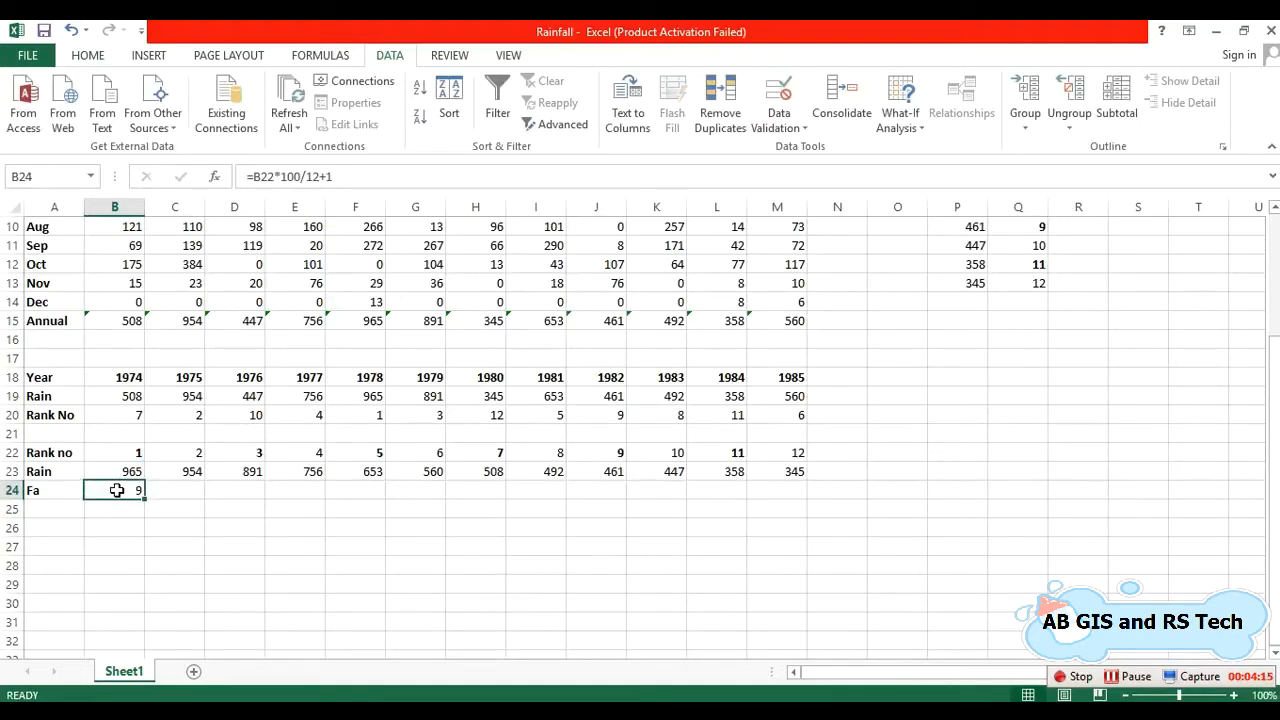
pyautogui.press('Delete')
# Step: Enter the plotting position formula =B22*100/13 in B24 of the Fa row
pyautogui.write('=')
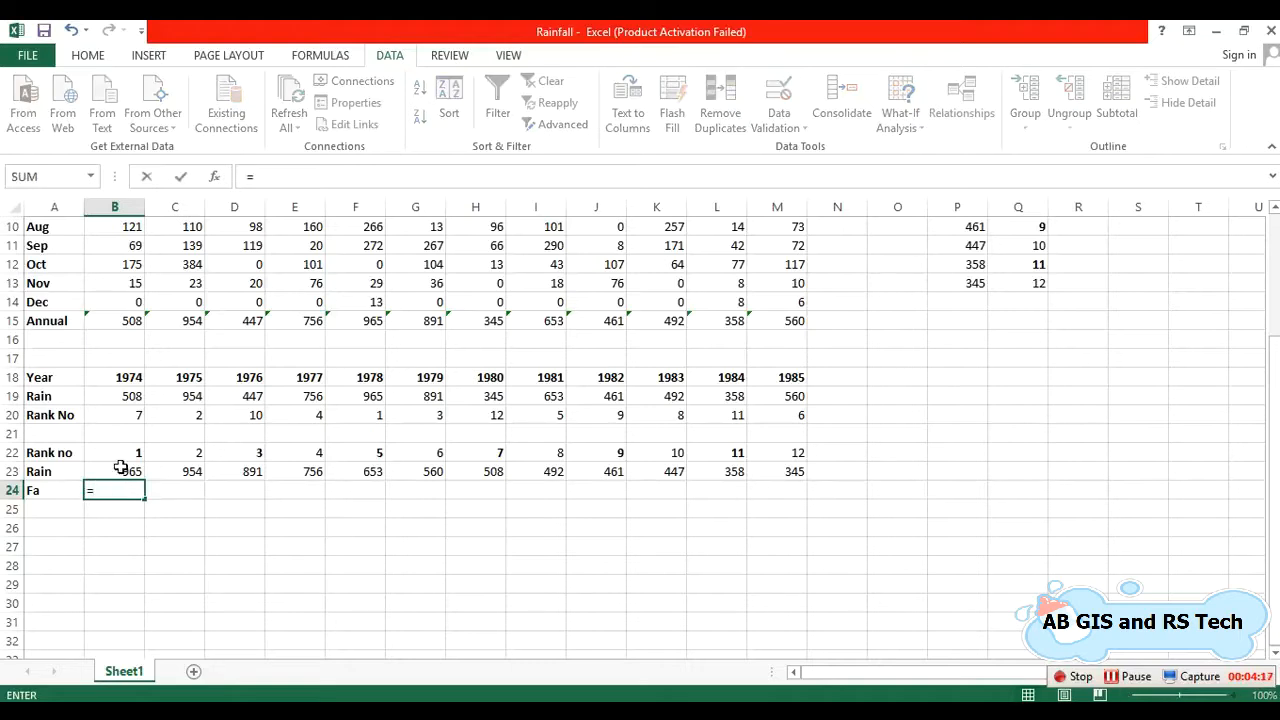
pyautogui.click(117, 456)
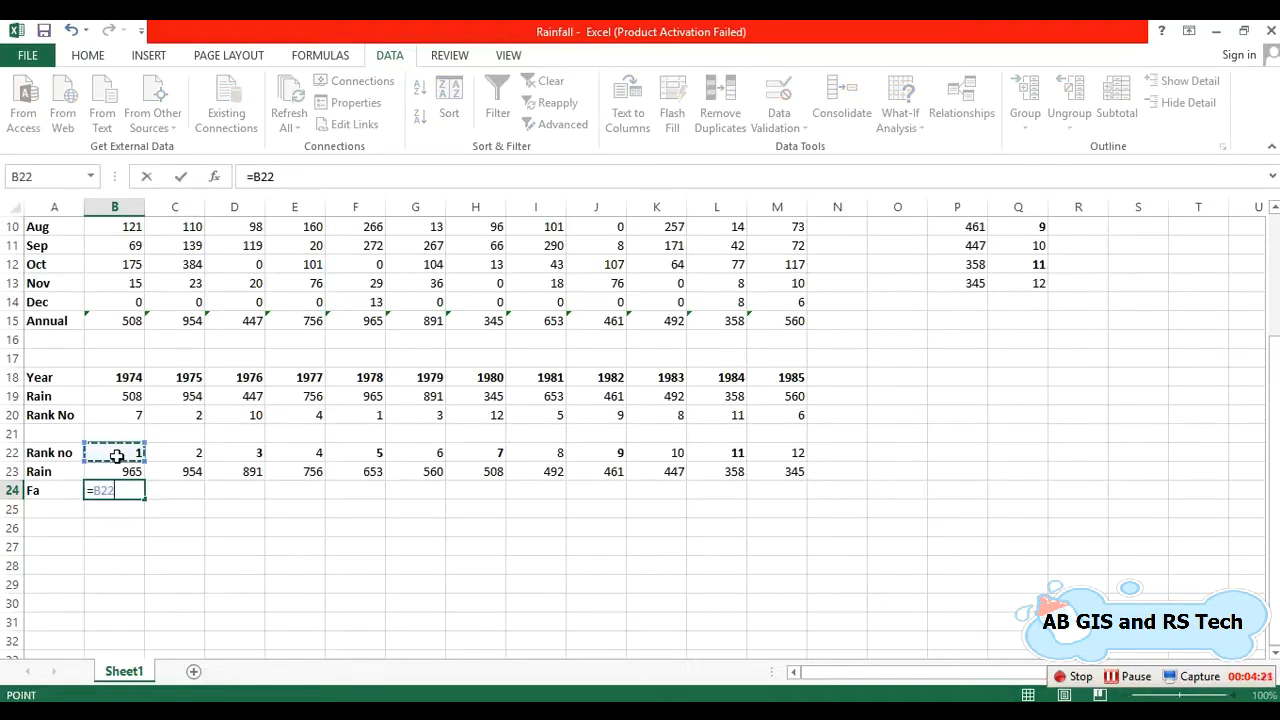
pyautogui.write('*')
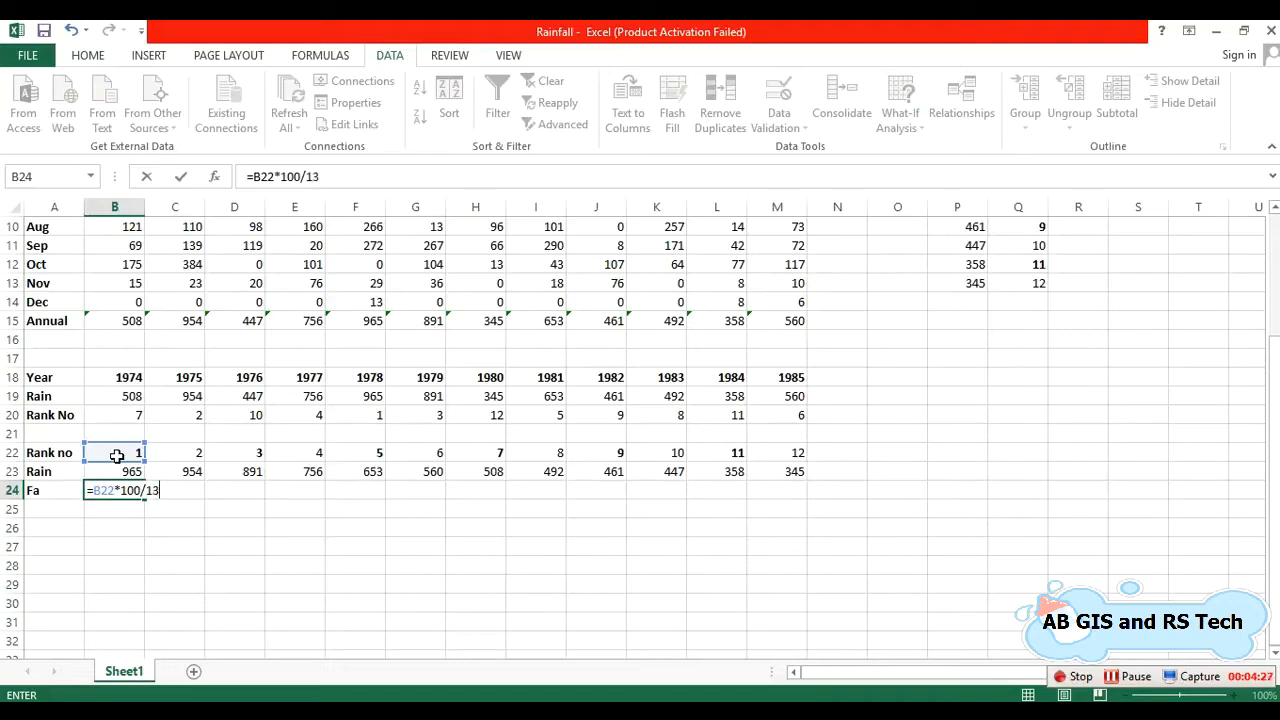
pyautogui.press('Return')
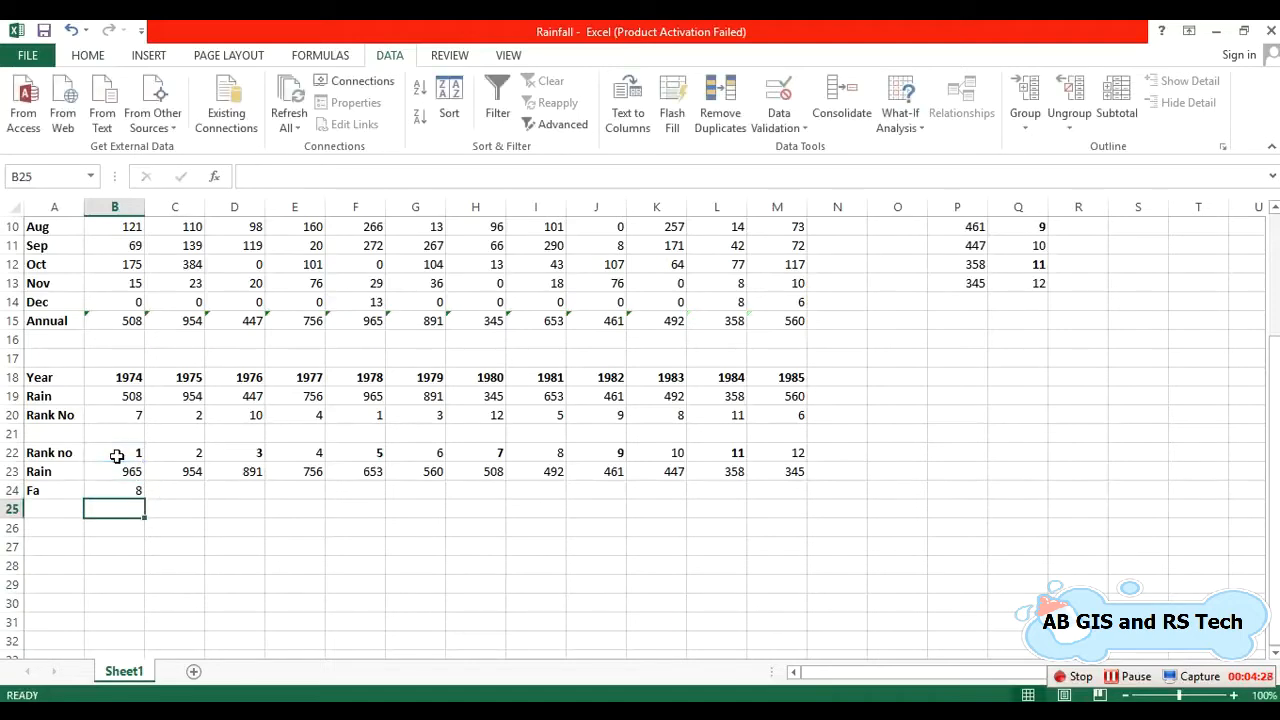
# Step: Note the formula variables below the table, with m=1 in B26 and N=12 in B27
pyautogui.click(117, 529)
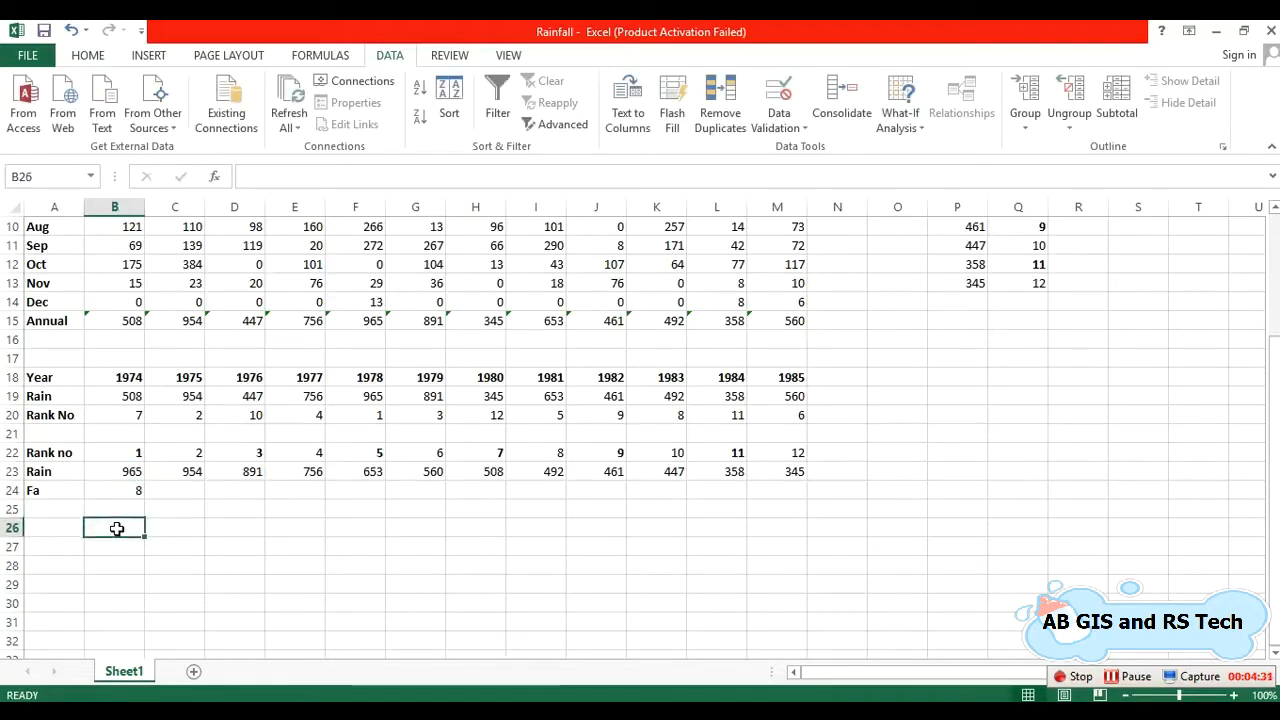
pyautogui.doubleClick(117, 529)
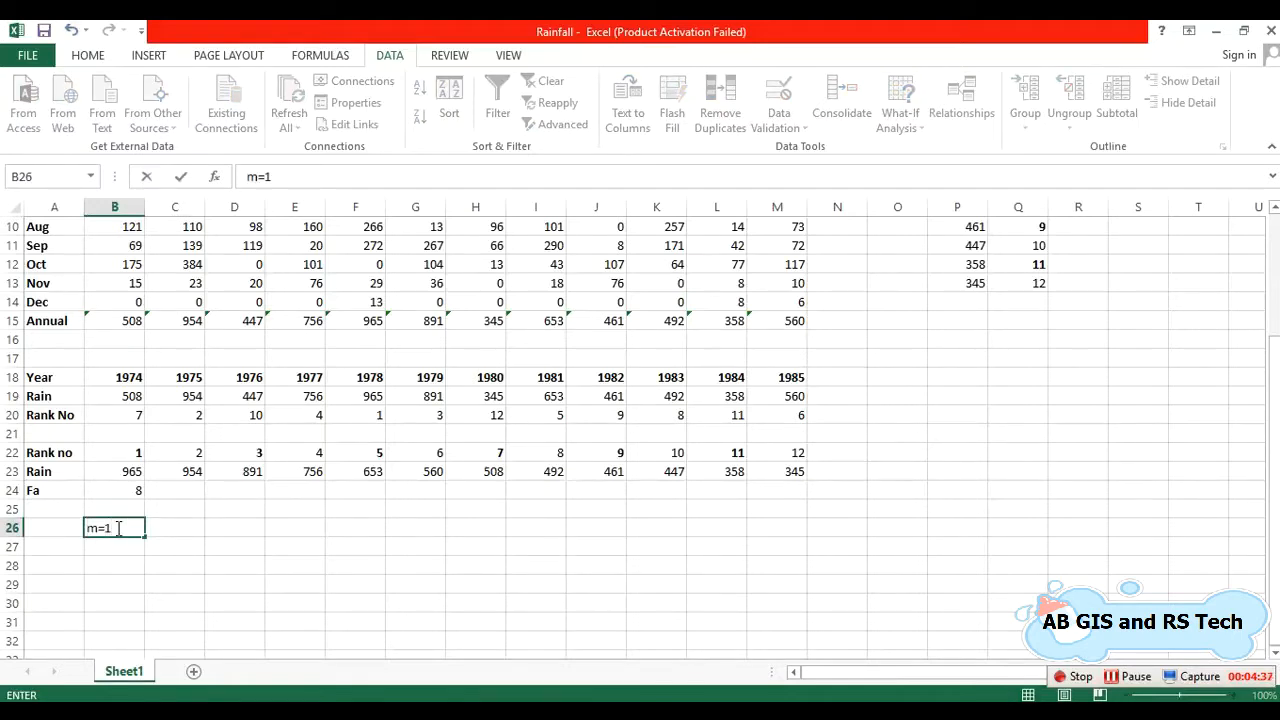
pyautogui.click(107, 545)
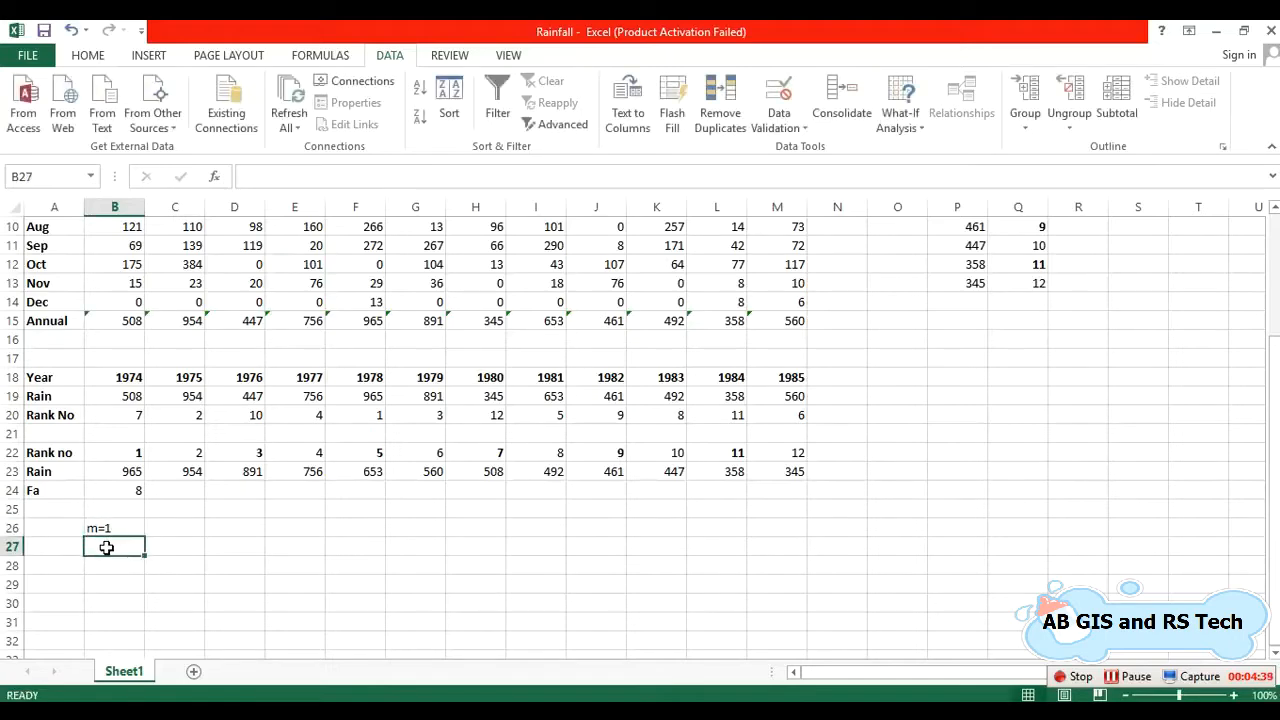
pyautogui.write('N')
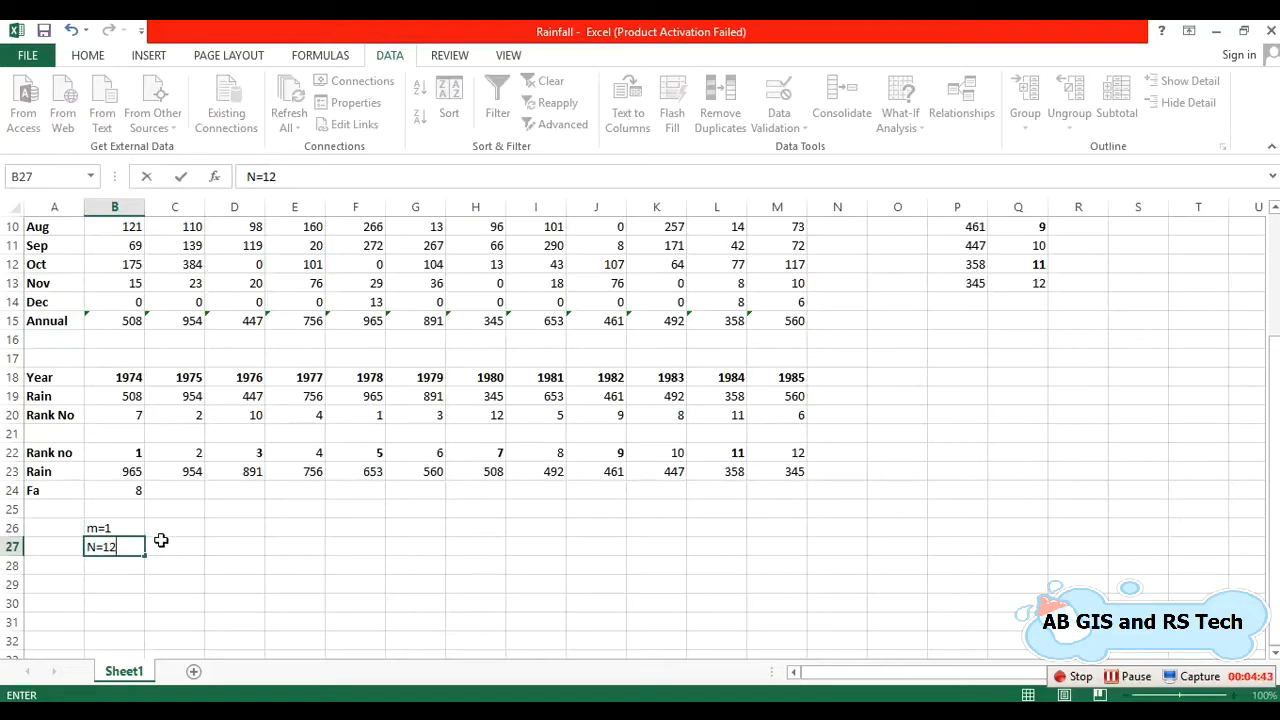
pyautogui.write('=12')
# Step: Write N+1 in C27 and its value 13 in D27
pyautogui.click(161, 540)
pyautogui.write('N+1')
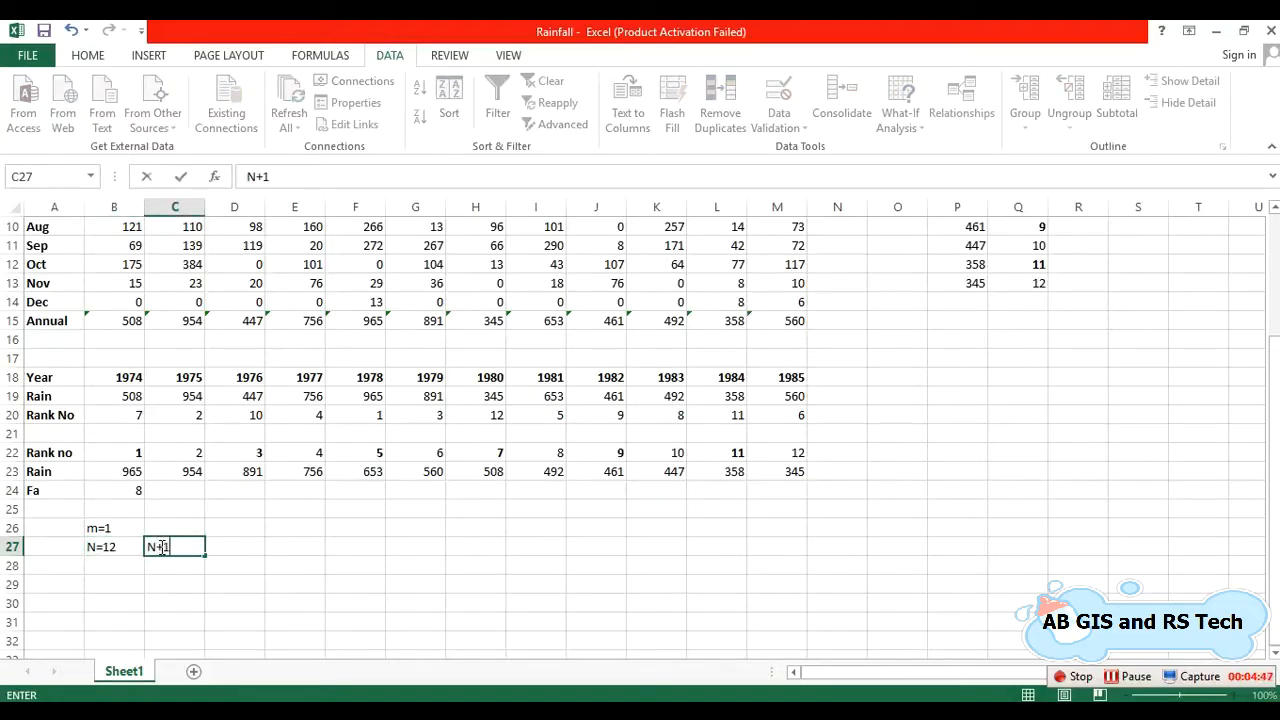
pyautogui.click(240, 546)
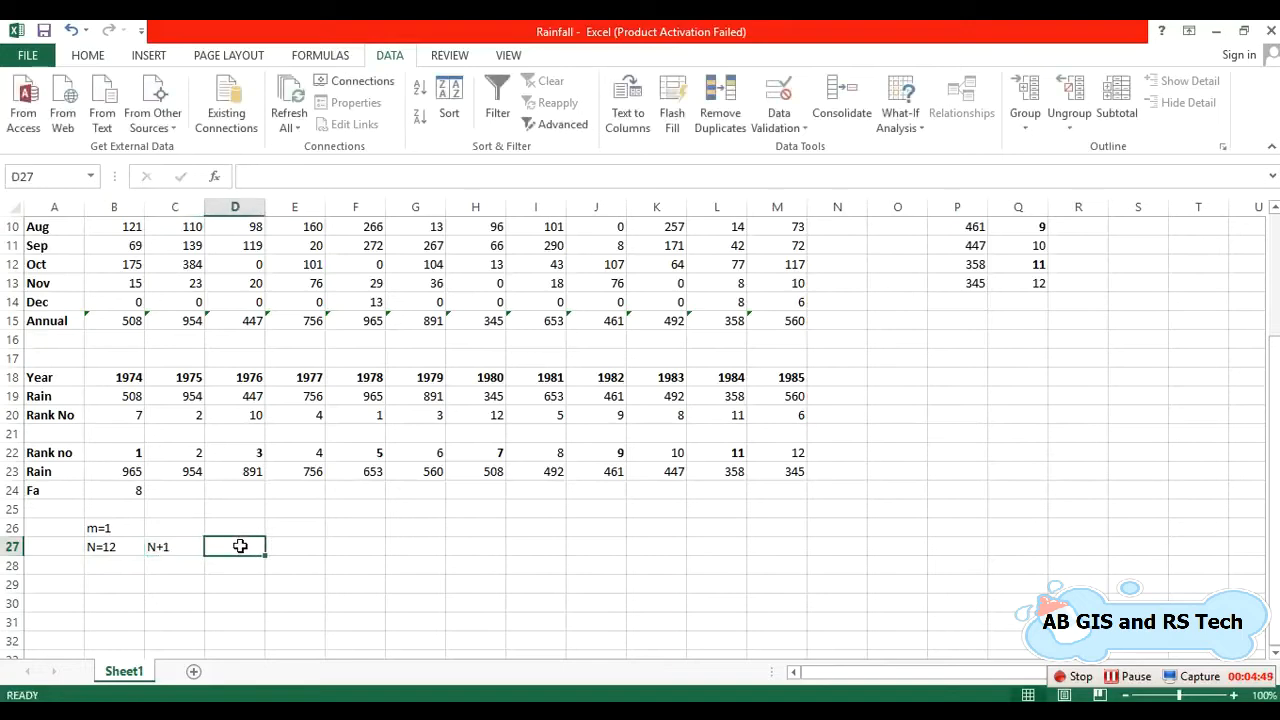
pyautogui.write('13')
pyautogui.click(238, 590)
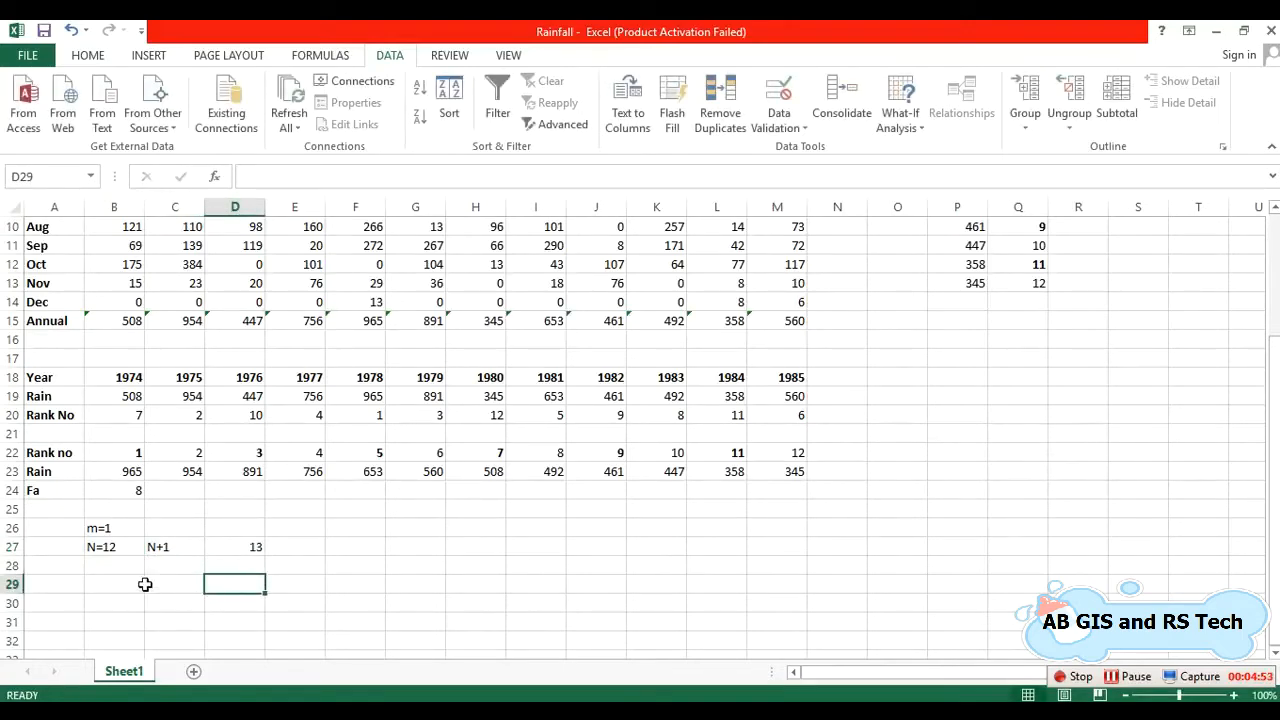
# Step: Label B29 "Fa=", check the Fa formula in the Word document, and return to the Rainfall workbook
pyautogui.click(107, 579)
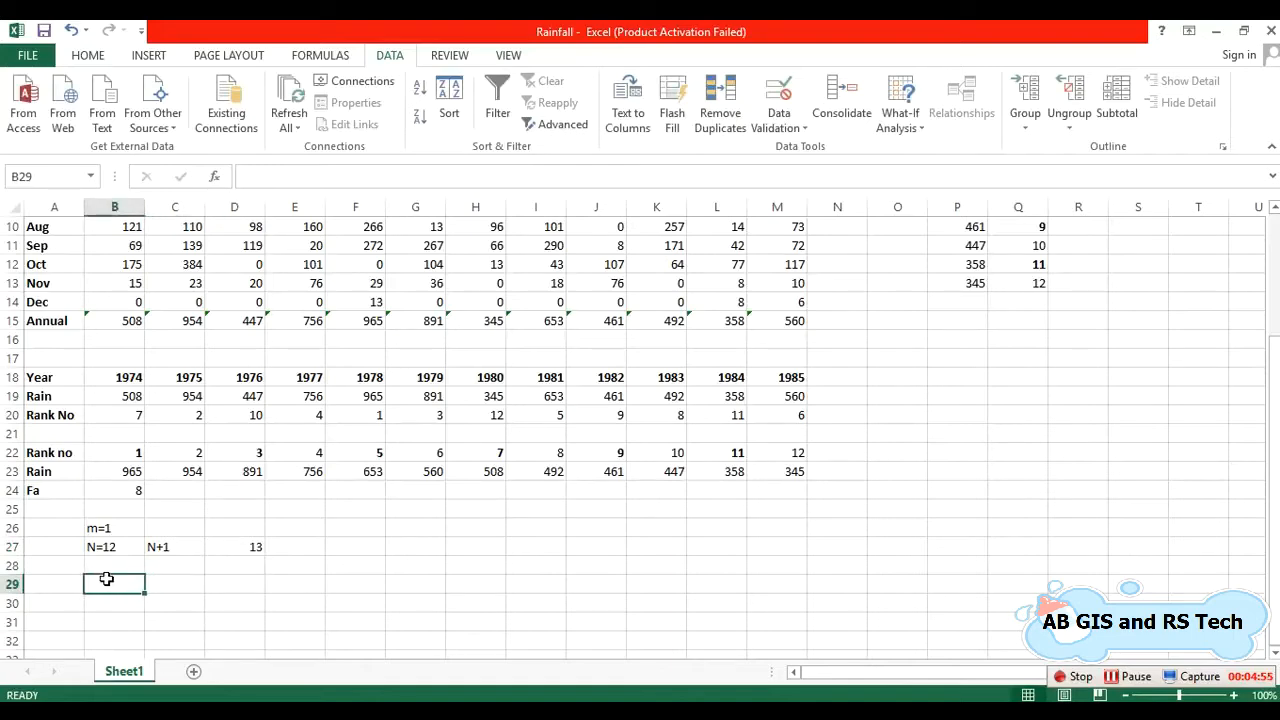
pyautogui.write('Fa=')
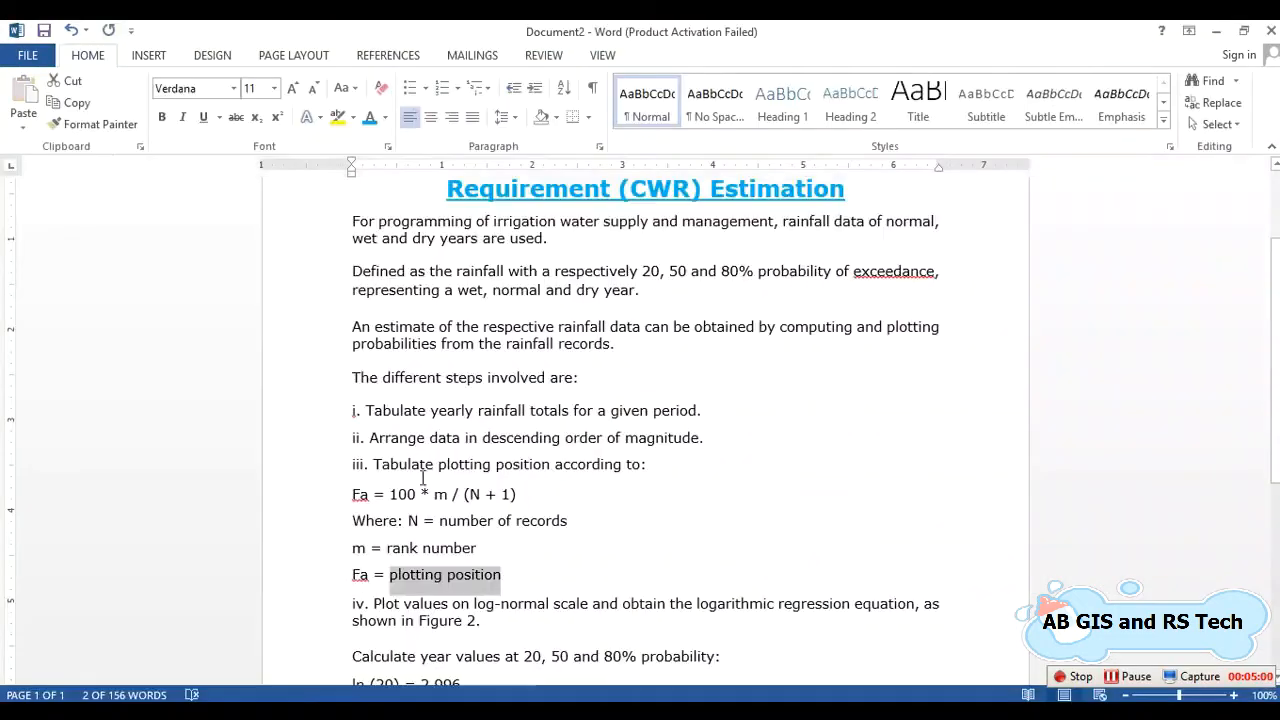
pyautogui.hotkey('alt', 'Tab')
pyautogui.moveTo(516, 494); pyautogui.dragTo(343, 497)
pyautogui.hotkey('alt', 'Tab')
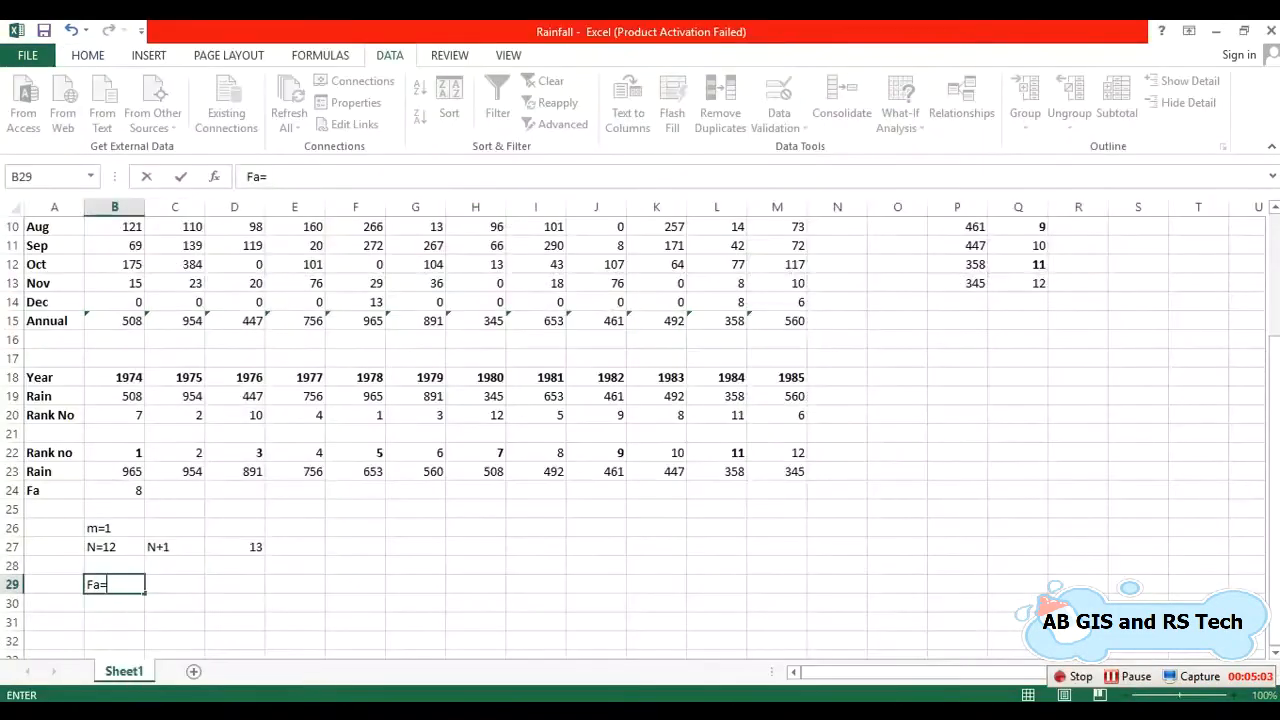
# Step: Calculate the first plotting position in C29 with the formula =1*100/13
pyautogui.click(174, 584)
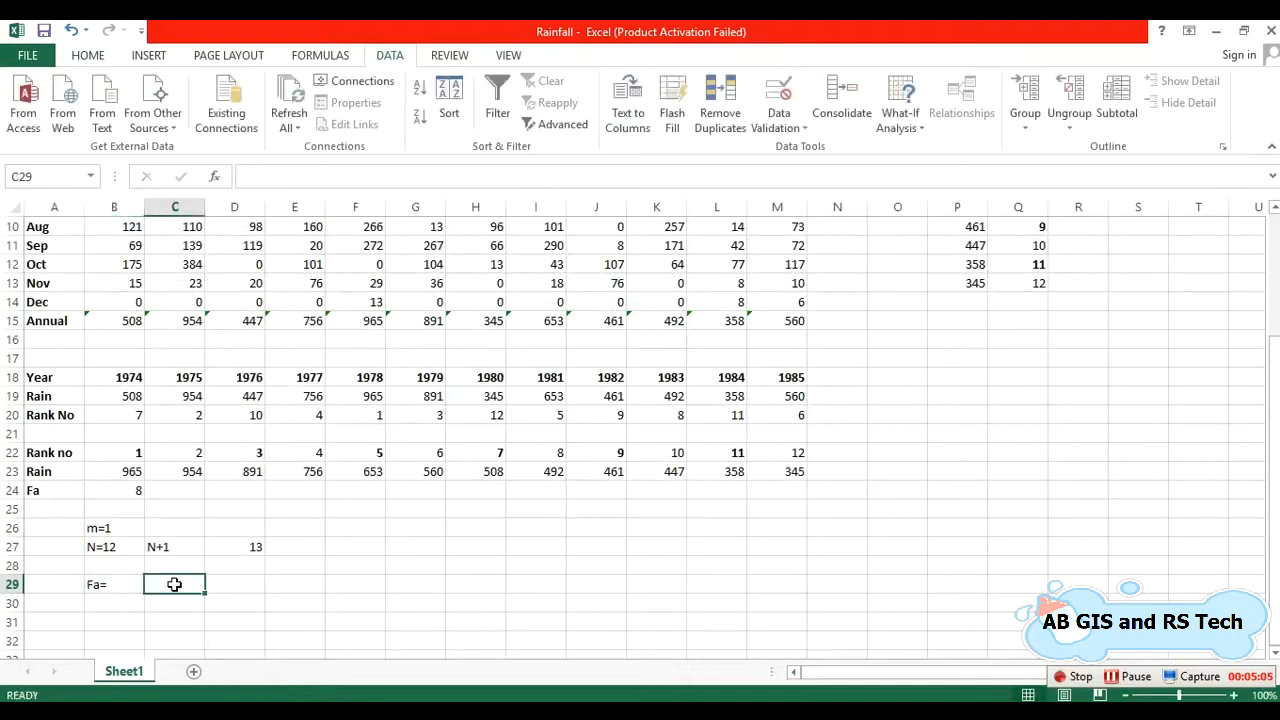
pyautogui.write('=1*100/13')
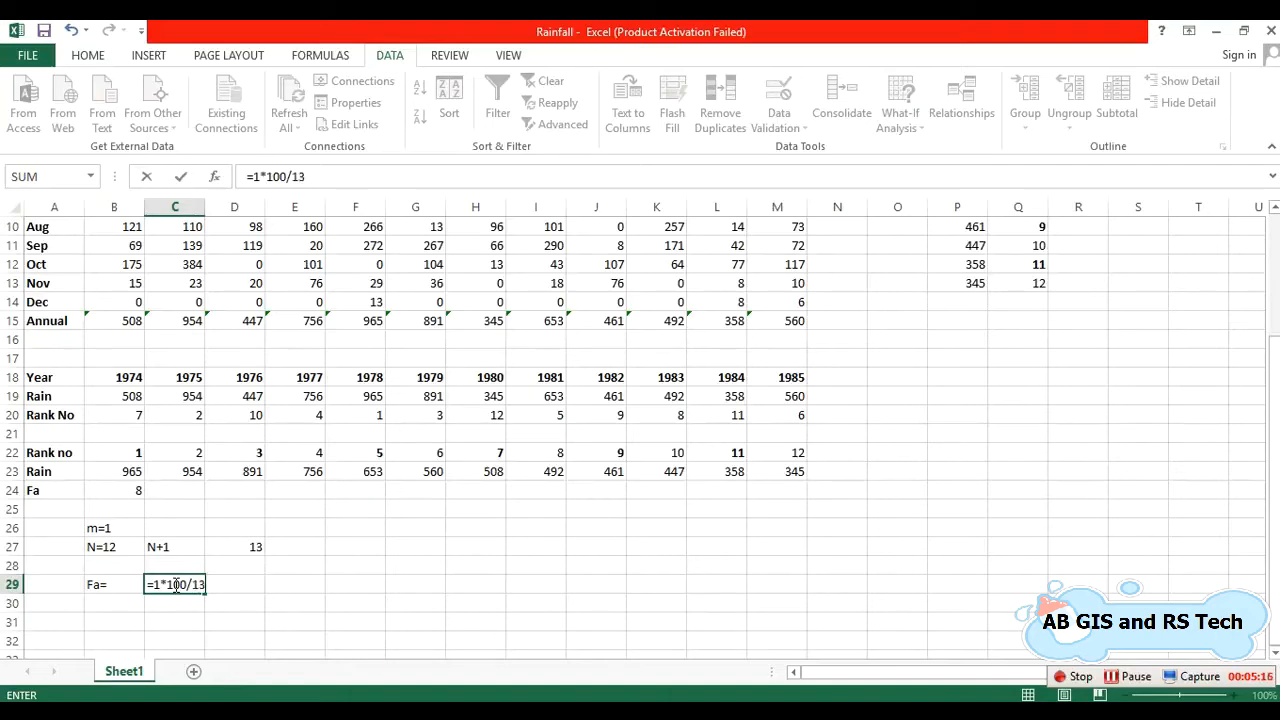
pyautogui.press('Return')
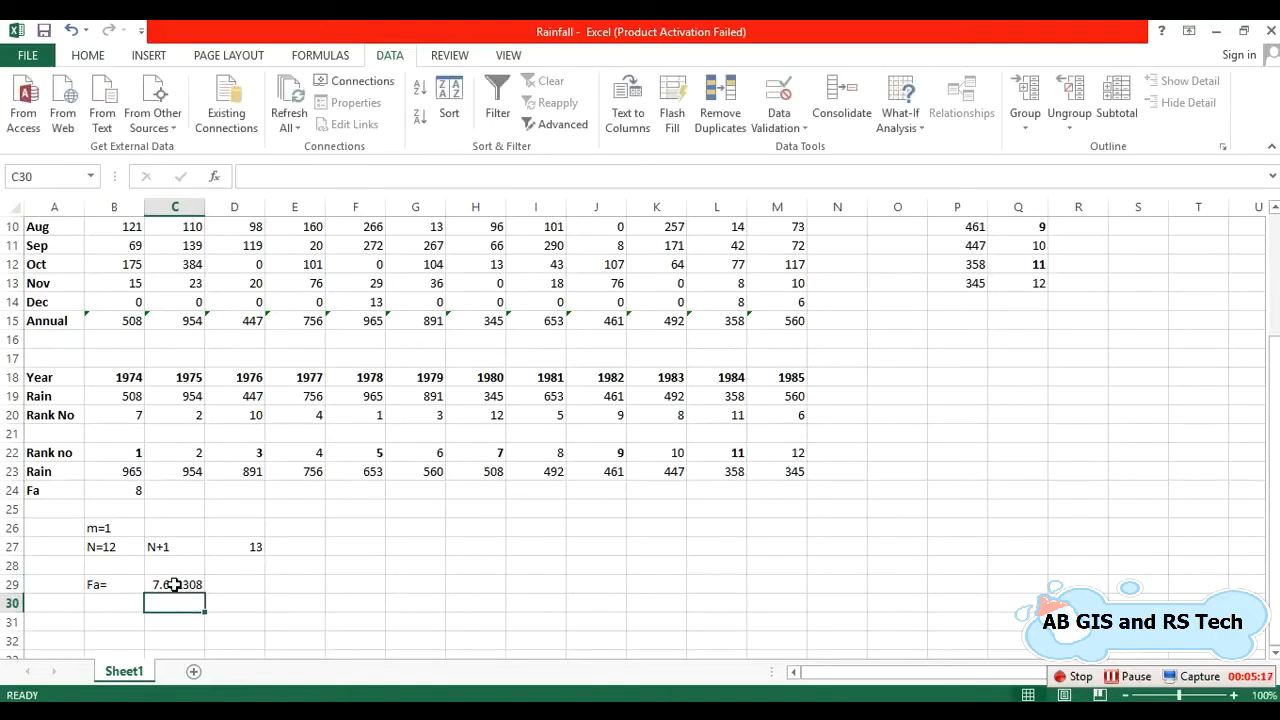
# Step: Show the Fa result in C29 as a whole number without decimals
pyautogui.click(175, 585)
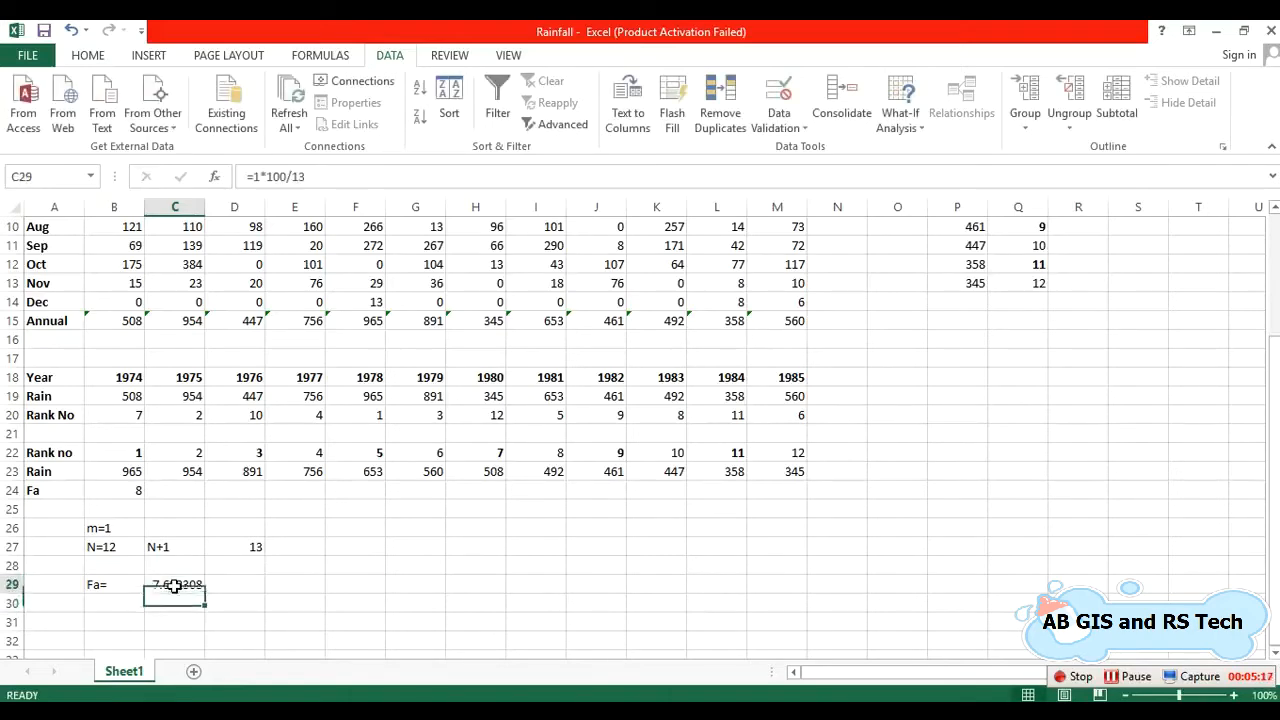
pyautogui.click(88, 55)
pyautogui.click(708, 118)
pyautogui.click(708, 118)
pyautogui.click(708, 118)
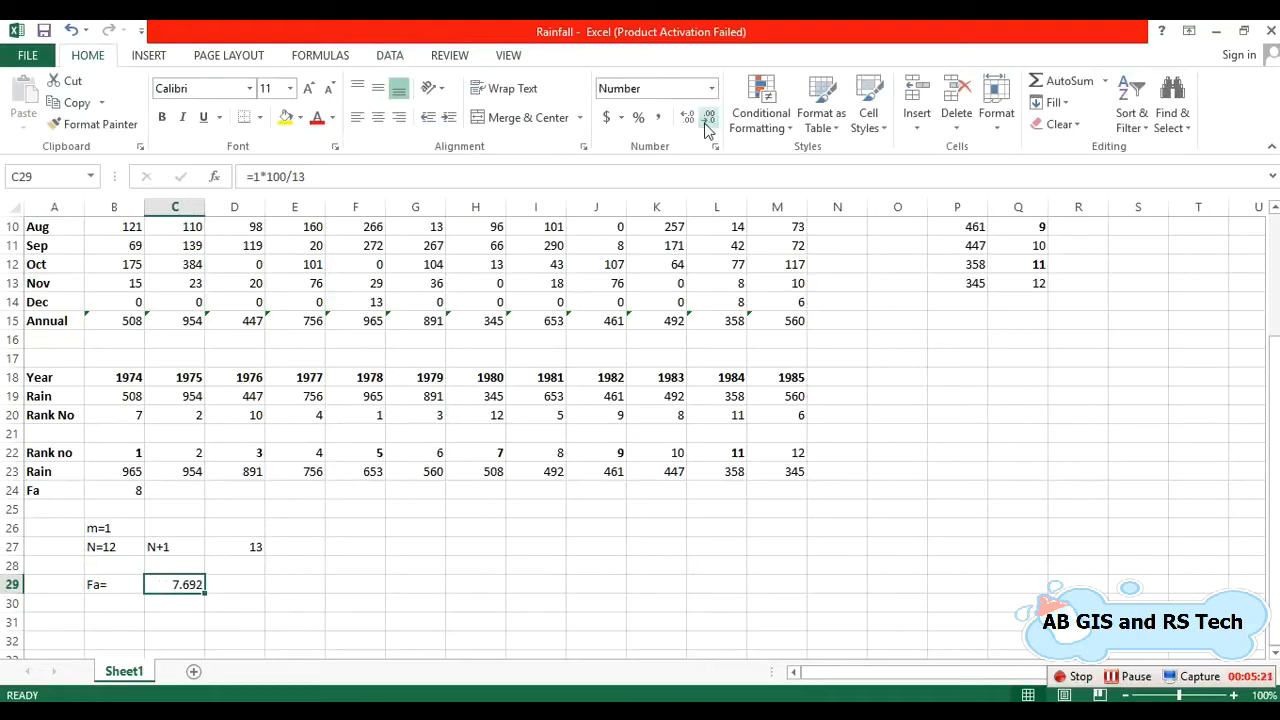
pyautogui.click(708, 118)
pyautogui.click(708, 118)
pyautogui.click(708, 118)
pyautogui.click(632, 497)
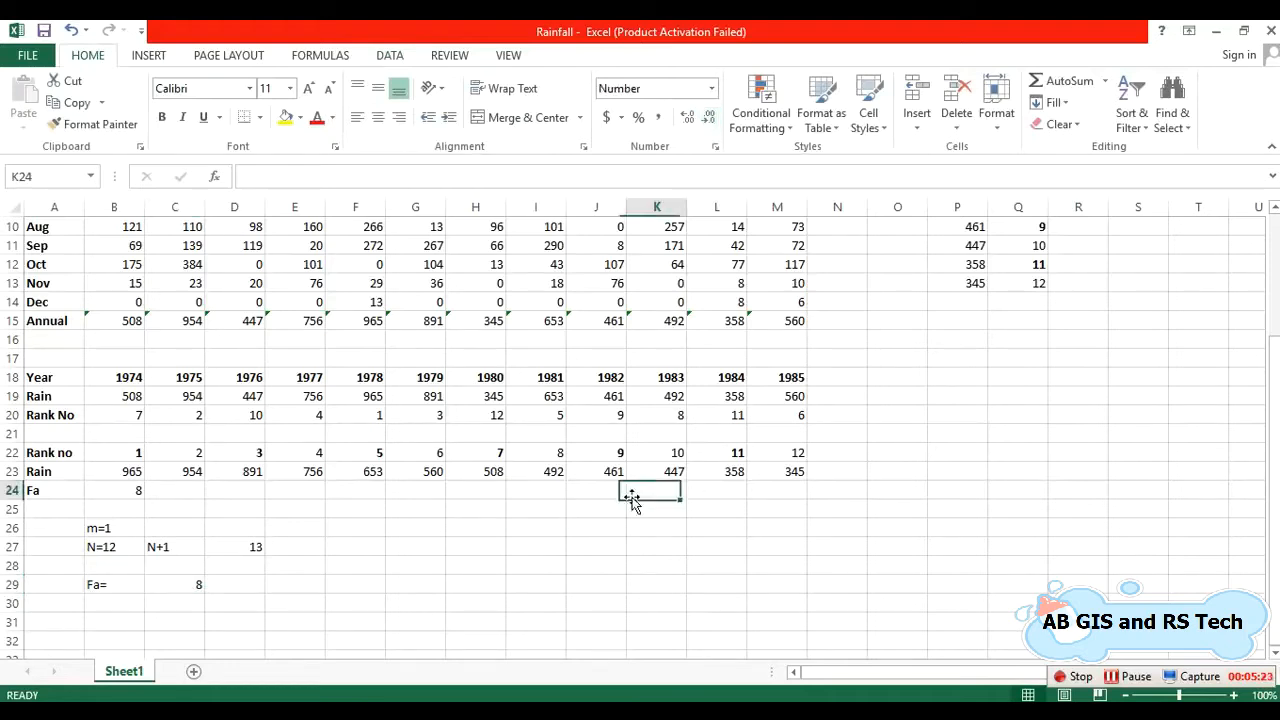
# Step: Clear the working notes in B26:D29 and fill the Fa formula from B24 across to M24
pyautogui.moveTo(98, 530); pyautogui.dragTo(232, 588)
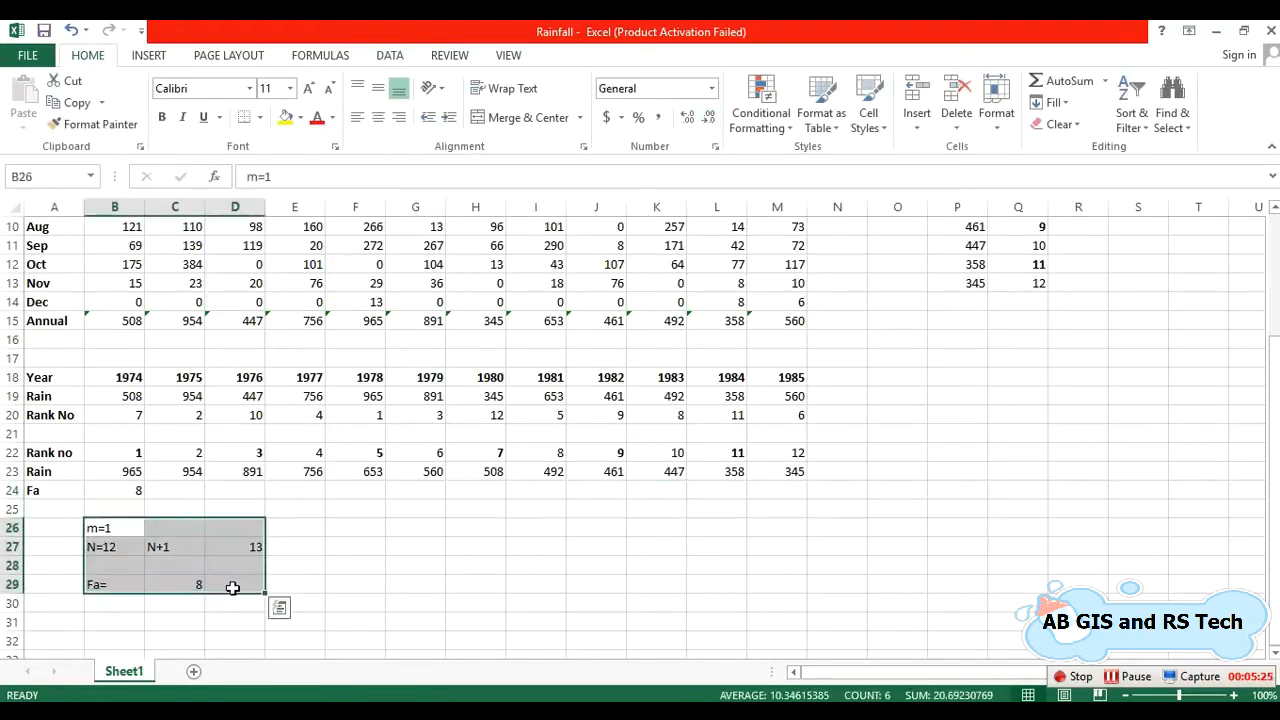
pyautogui.press('Delete')
pyautogui.click(136, 492)
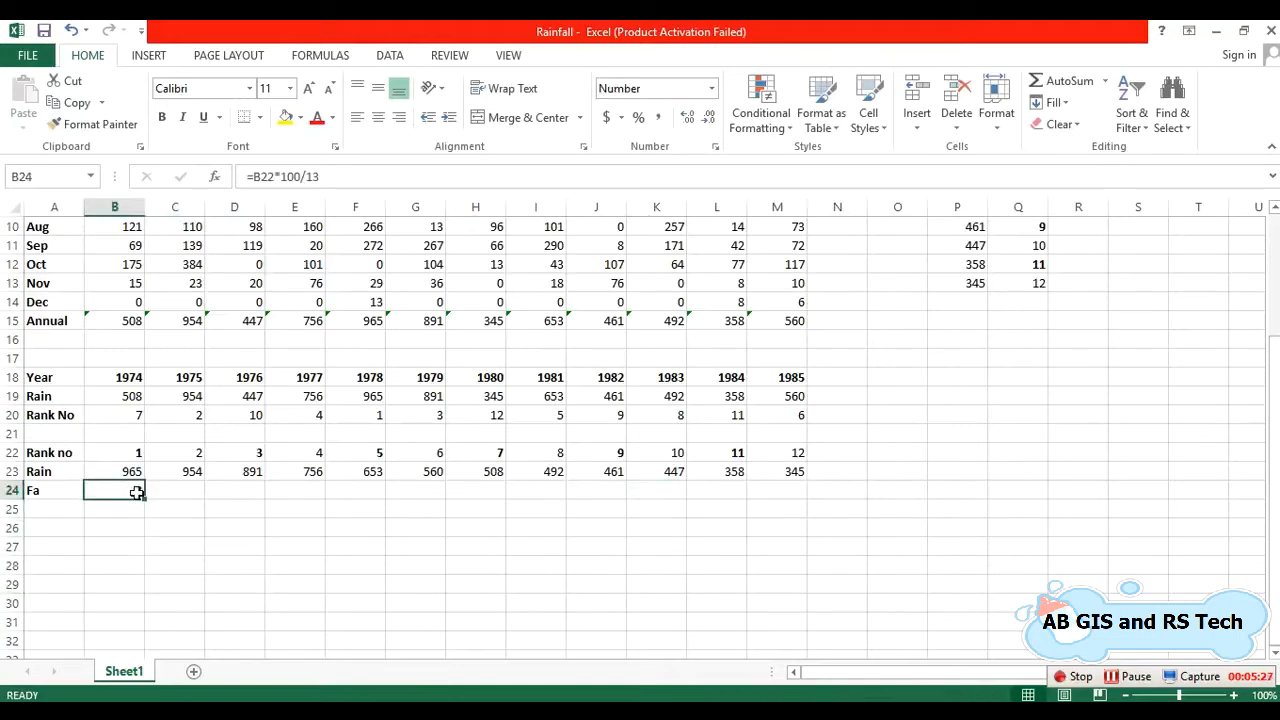
pyautogui.moveTo(136, 492); pyautogui.dragTo(790, 492)
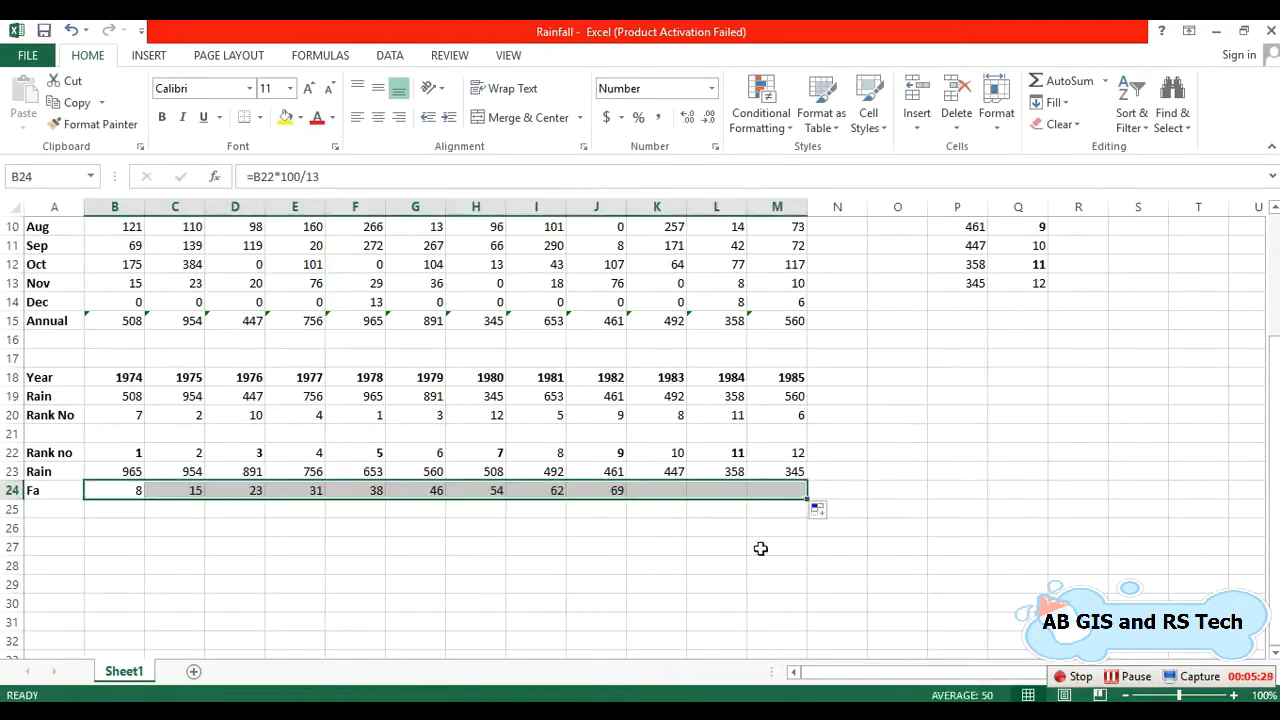
pyautogui.click(683, 600)
pyautogui.scroll(-1, 650, 580)
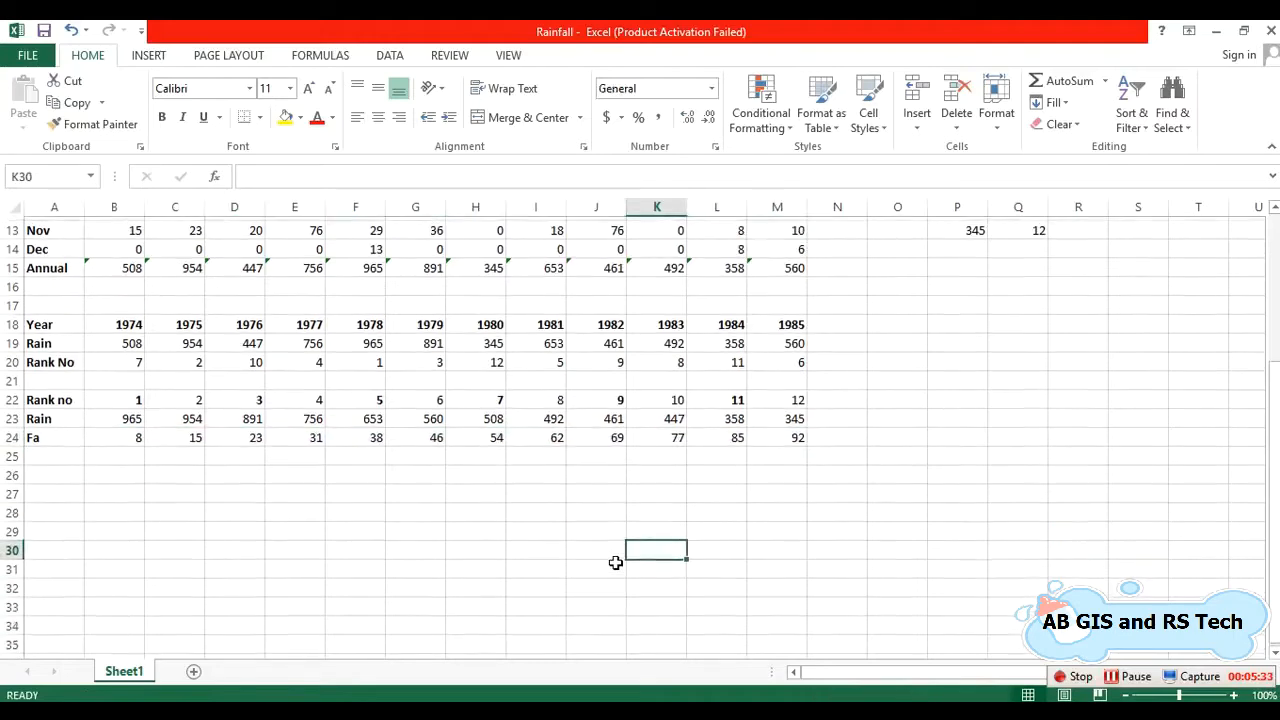
# Step: Copy the sorted Rain and Fa rows in B23:M24
pyautogui.scroll(1, 590, 560)
pyautogui.moveTo(114, 473); pyautogui.dragTo(783, 496)
pyautogui.hotkey('ctrl', 'c')
pyautogui.scroll(-3, 700, 545)
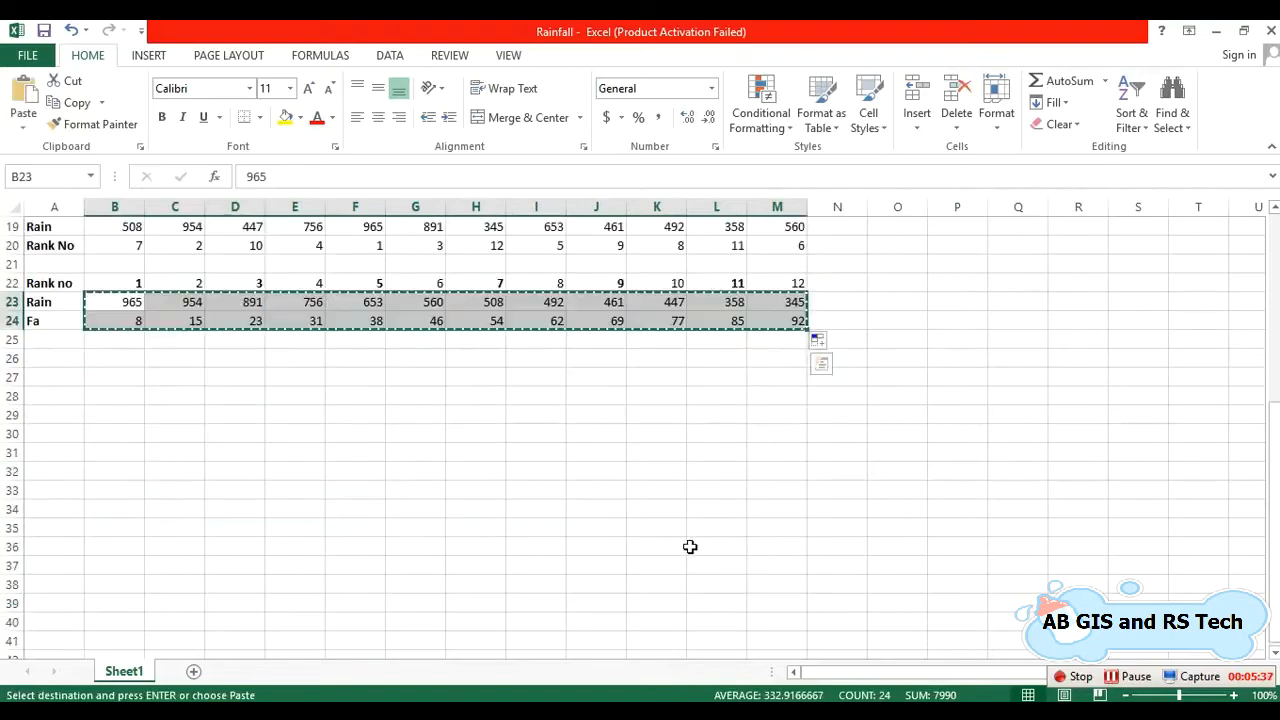
# Step: Try to paste the copied Rain and Fa rows transposed at B27, and undo the paste
pyautogui.rightClick(136, 377)
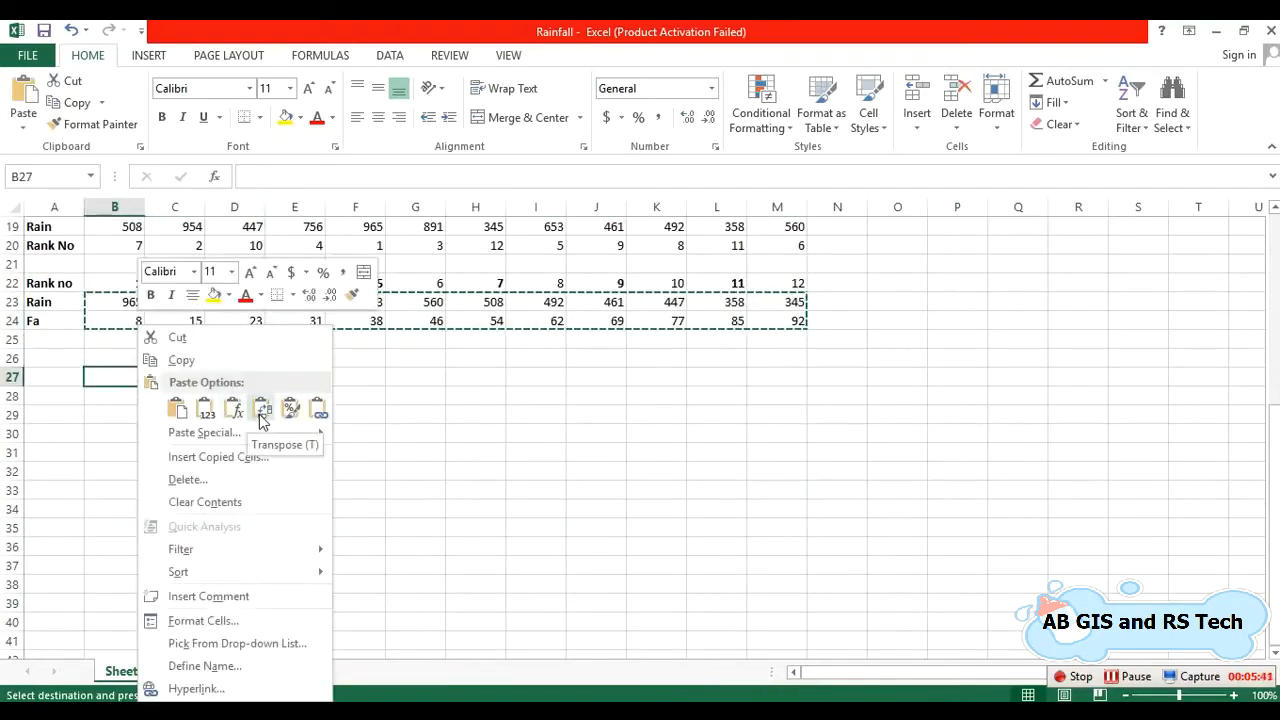
pyautogui.click(291, 409)
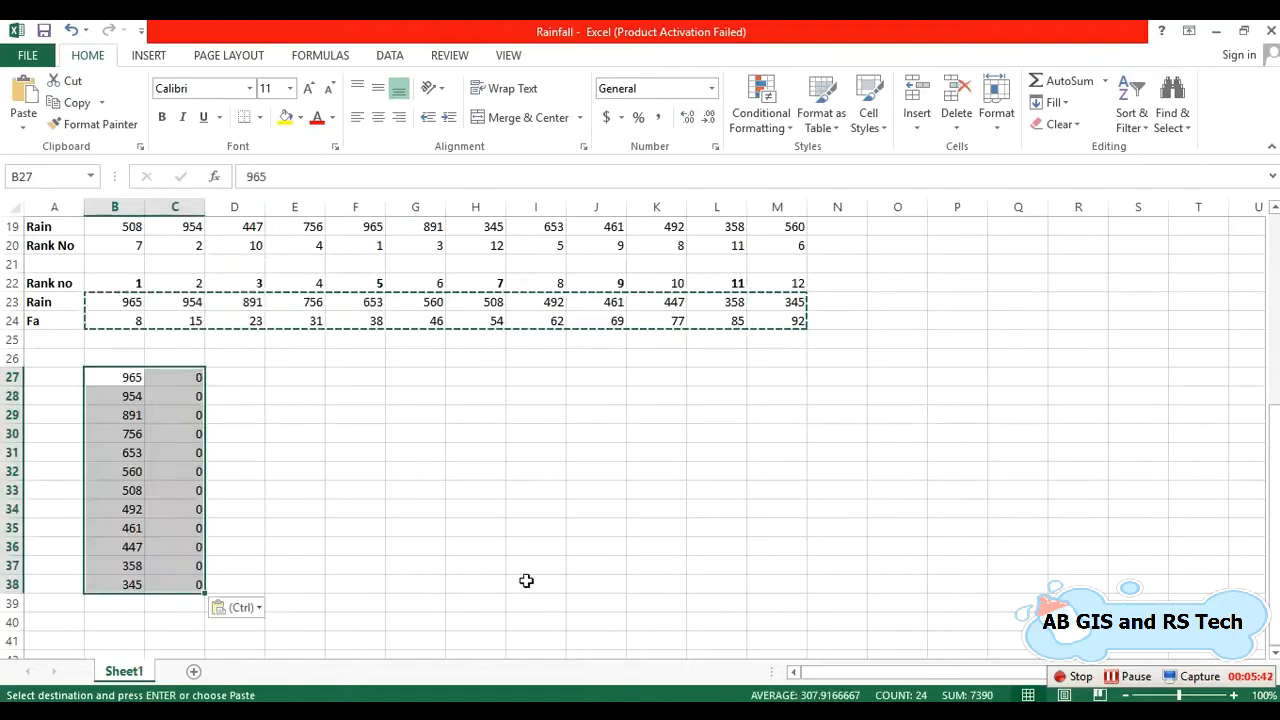
pyautogui.click(71, 30)
# Step: Paste the copied Rain and Fa rows at B27 with Paste Special, using Values and Transpose
pyautogui.rightClick(123, 379)
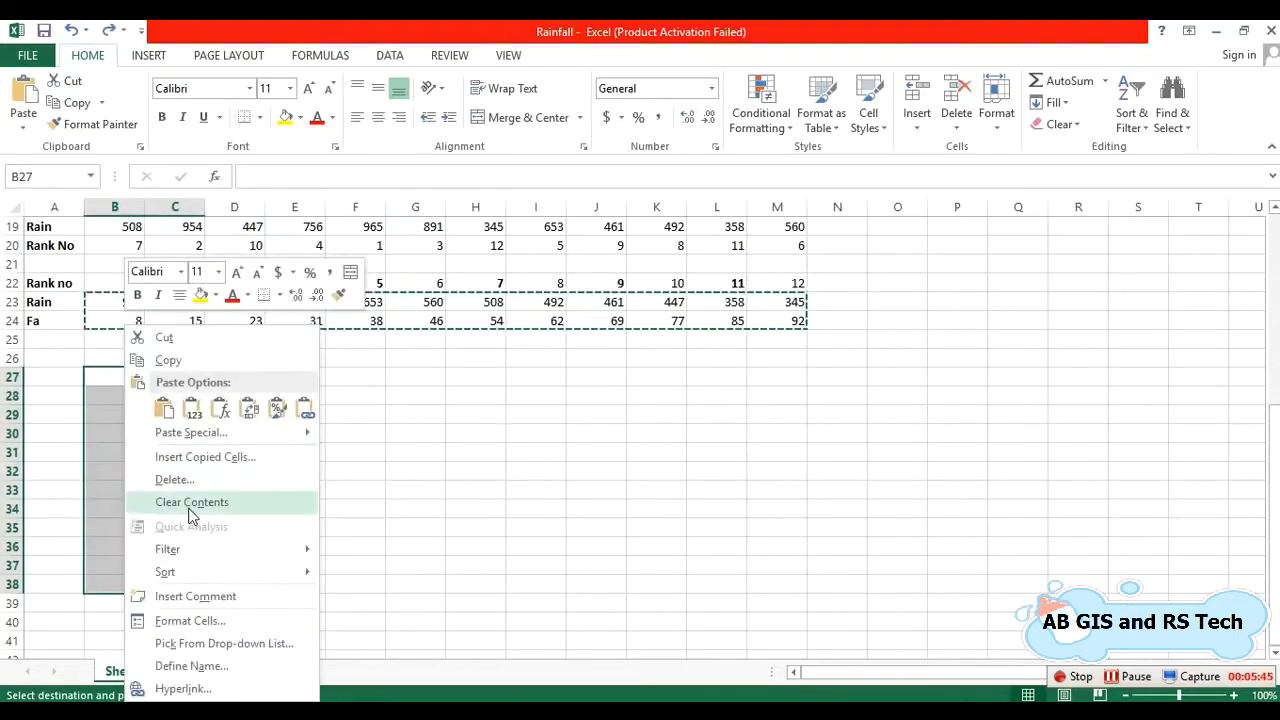
pyautogui.press('Escape')
pyautogui.hotkey('ctrl', 'alt', 'v')
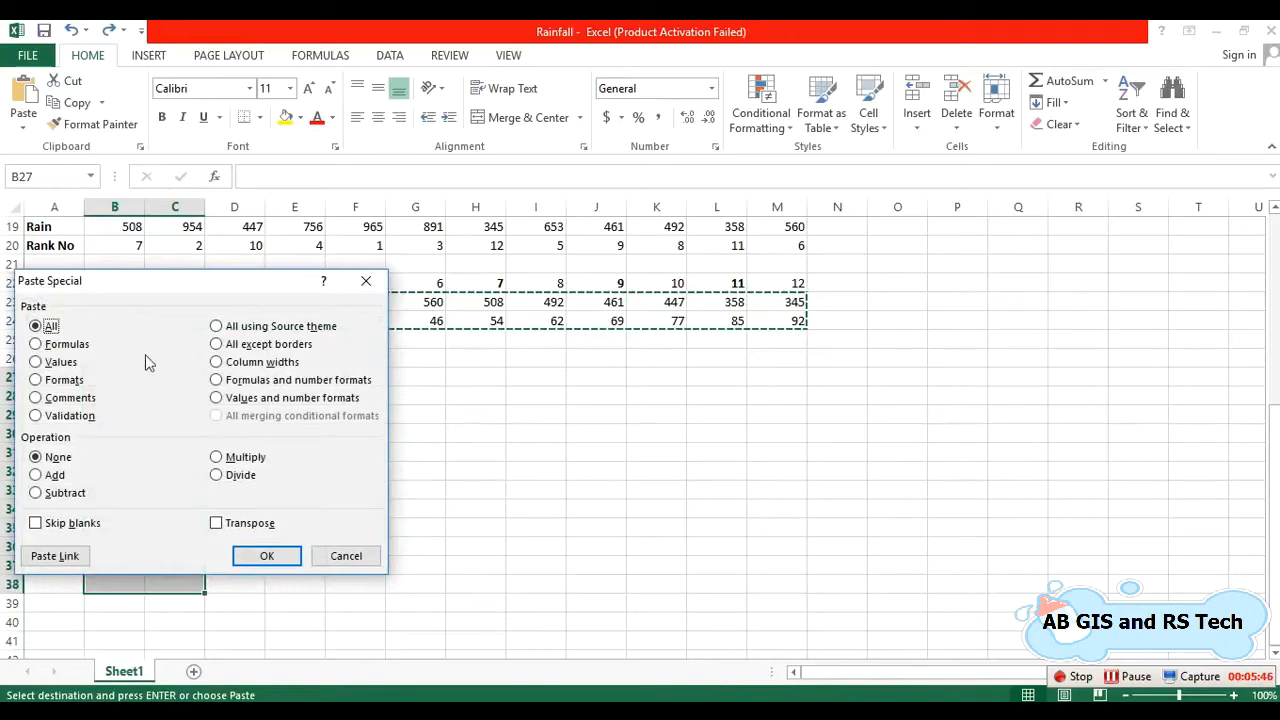
pyautogui.click(58, 362)
pyautogui.click(245, 527)
pyautogui.click(266, 555)
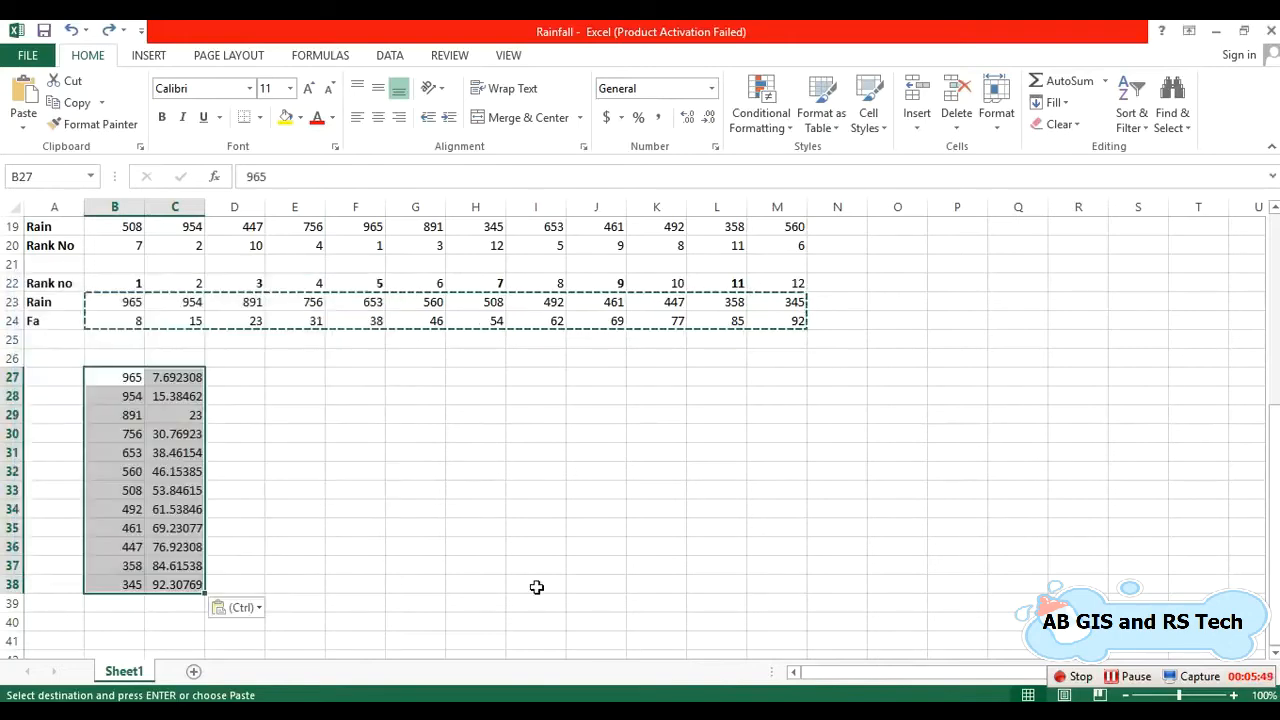
# Step: Format the transposed Rain and Fa values in B27:C38 to show no decimal places
pyautogui.click(535, 584)
pyautogui.moveTo(123, 377); pyautogui.dragTo(205, 582)
pyautogui.click(709, 118)
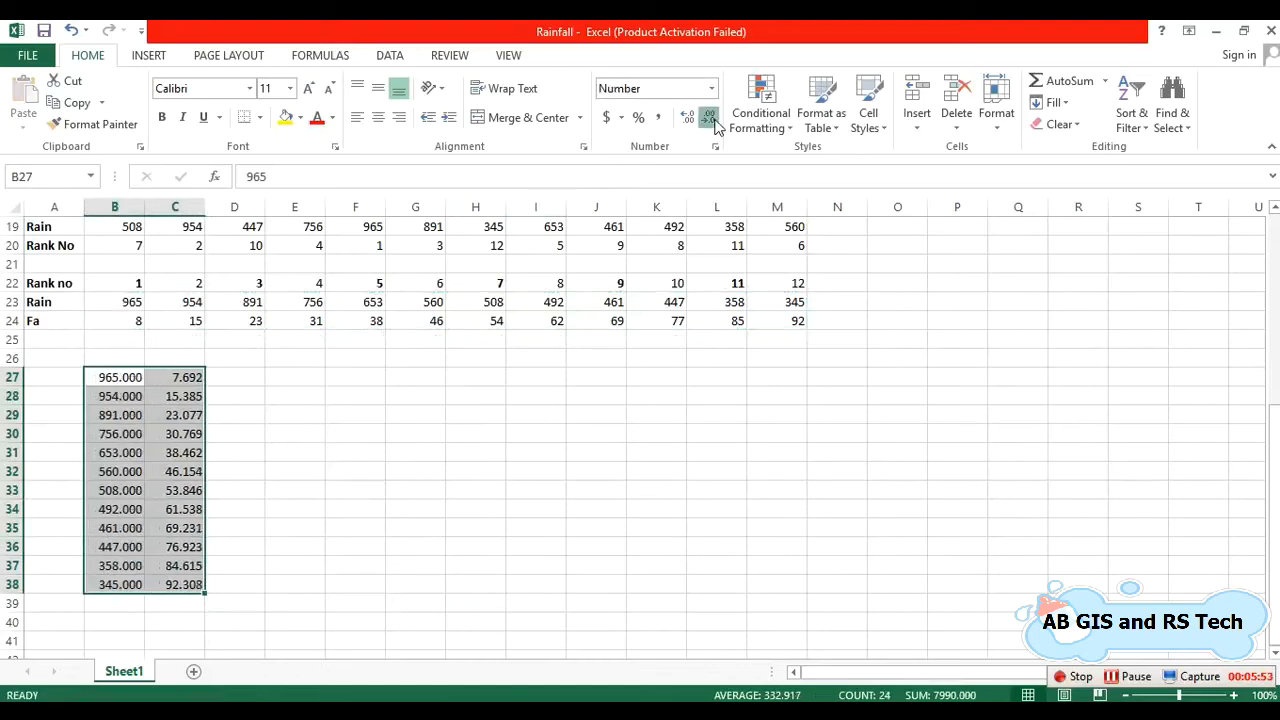
pyautogui.click(709, 118)
pyautogui.click(709, 118)
pyautogui.click(714, 120)
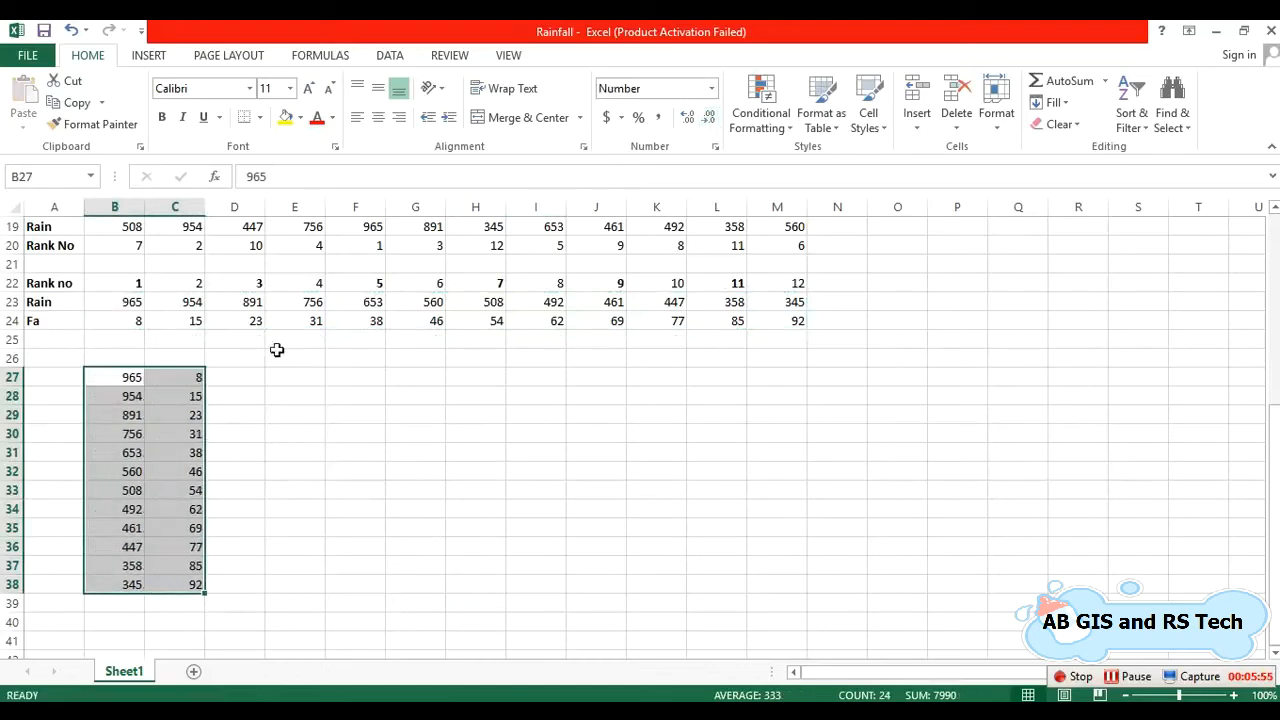
# Step: Insert an X Y (Scatter) chart of the Rain and Fa values in B27:C38
pyautogui.click(152, 56)
pyautogui.click(455, 122)
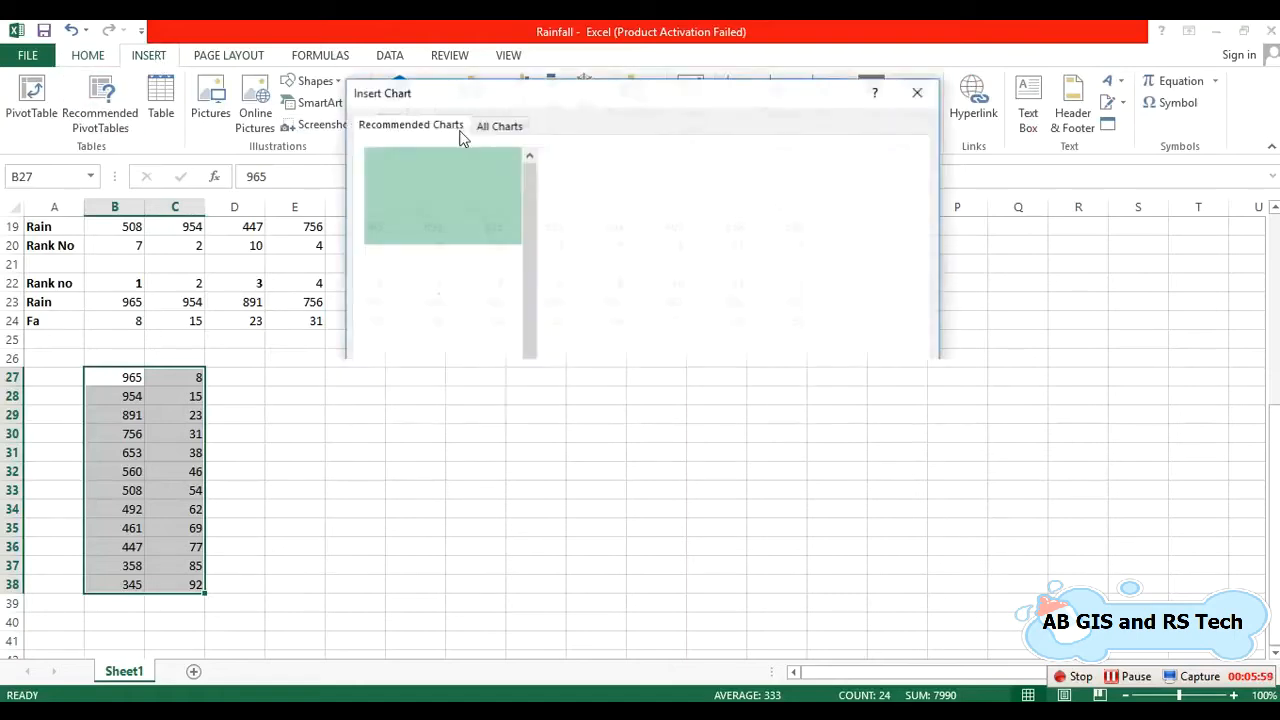
pyautogui.click(503, 127)
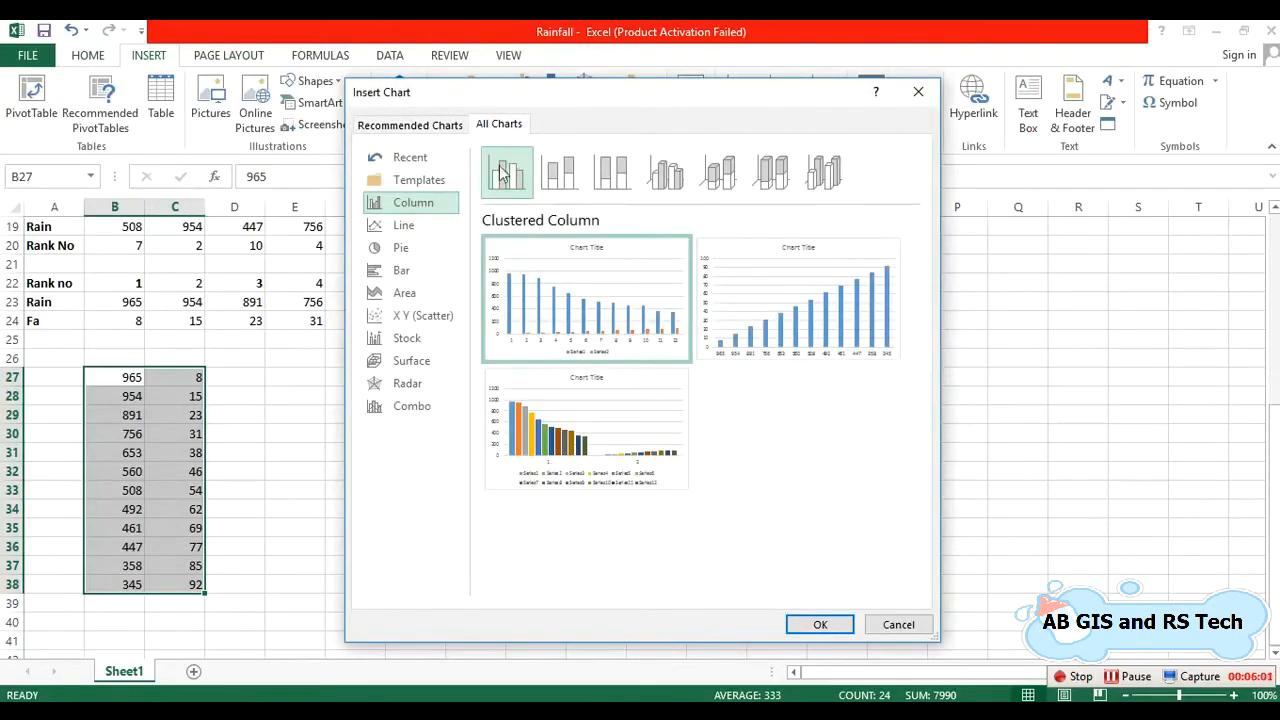
pyautogui.click(410, 315)
pyautogui.moveTo(547, 318)
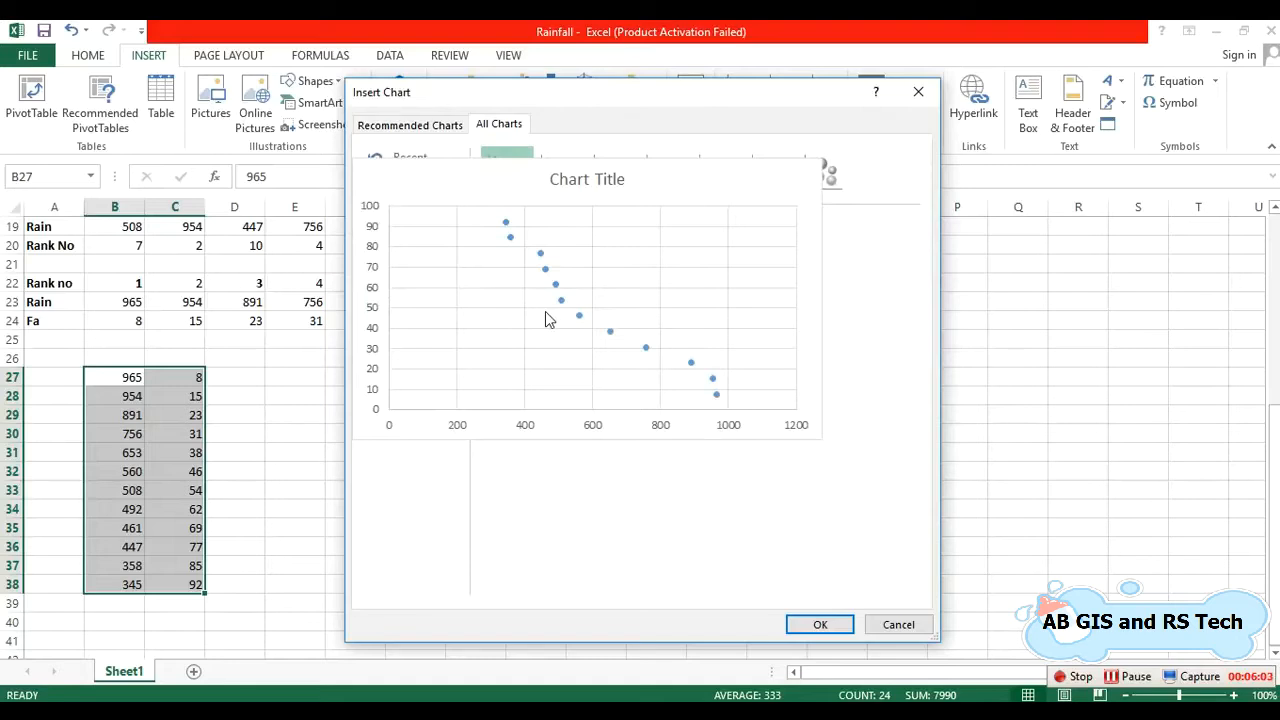
pyautogui.click(819, 624)
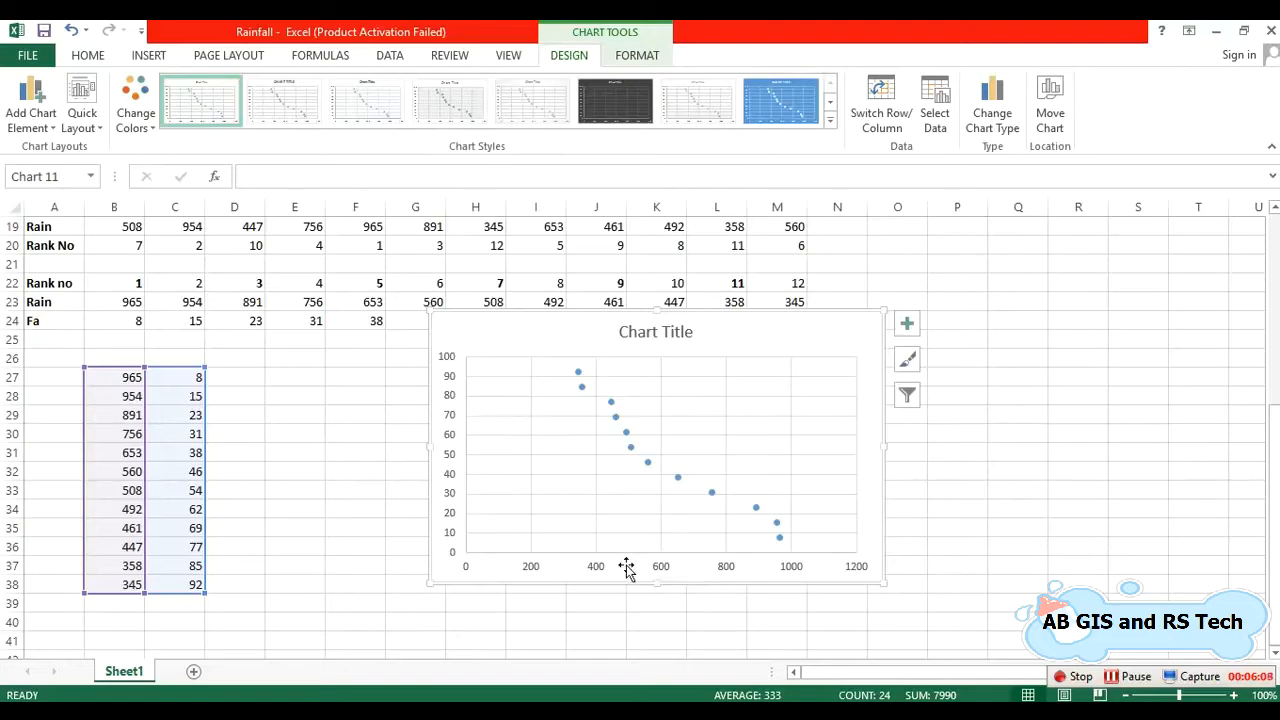
# Step: Edit the chart's data series and set its X values to the Fa column, C27:C38
pyautogui.doubleClick(566, 567)
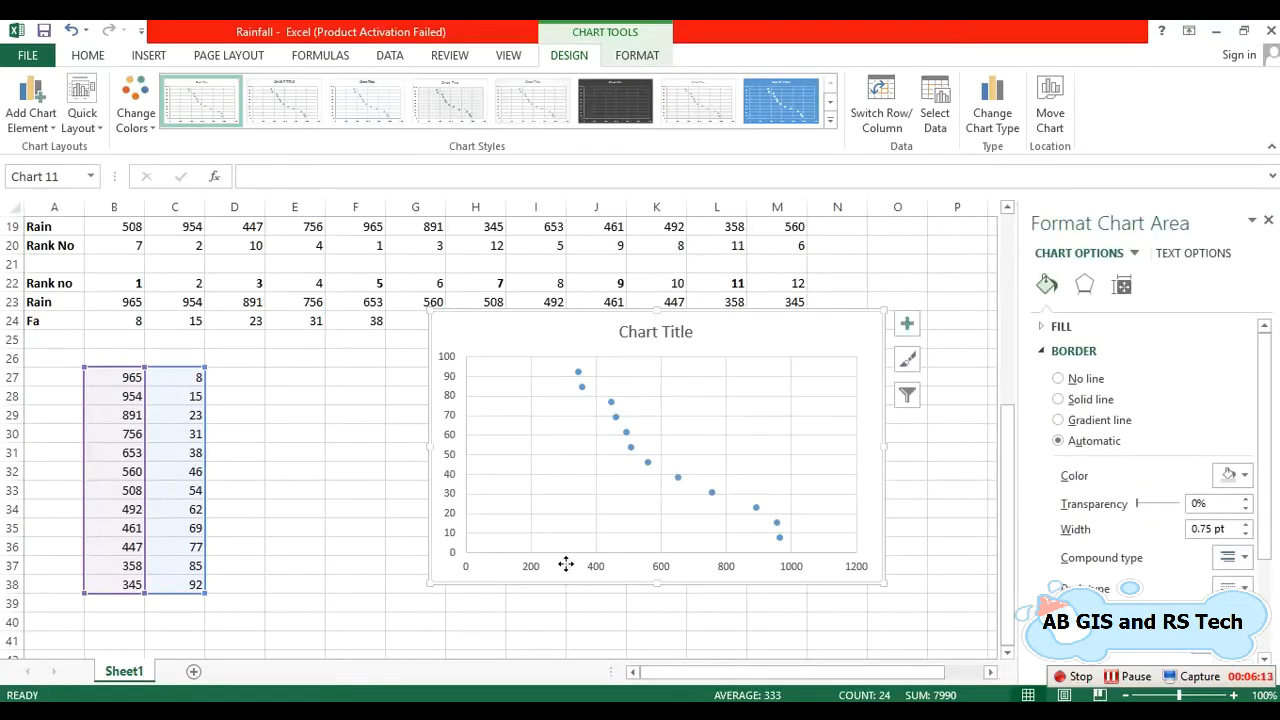
pyautogui.click(597, 570)
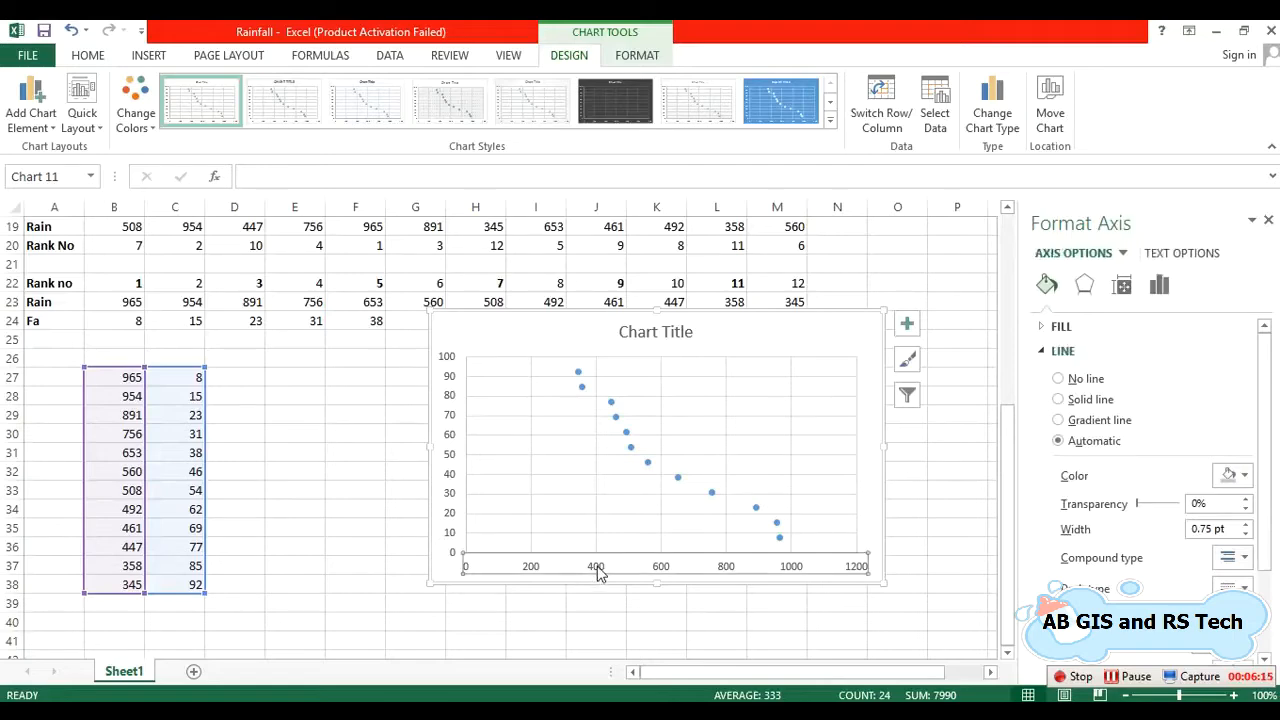
pyautogui.rightClick(597, 570)
pyautogui.click(669, 469)
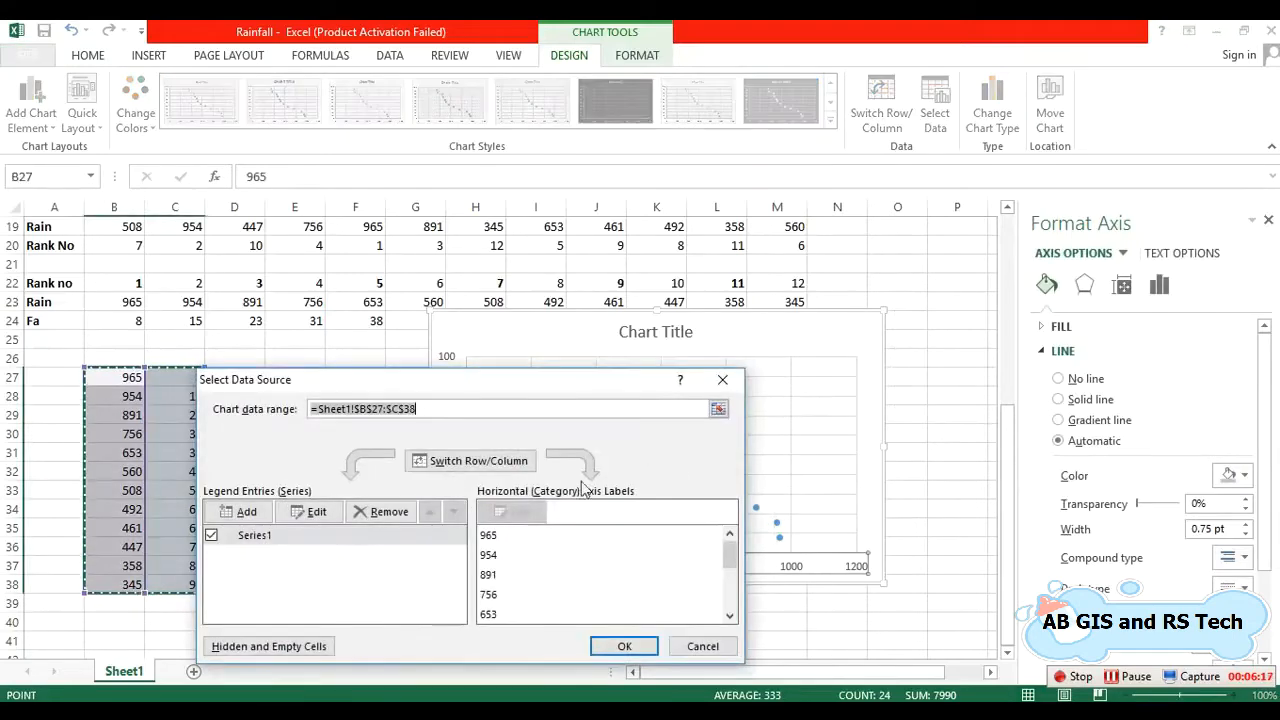
pyautogui.click(315, 511)
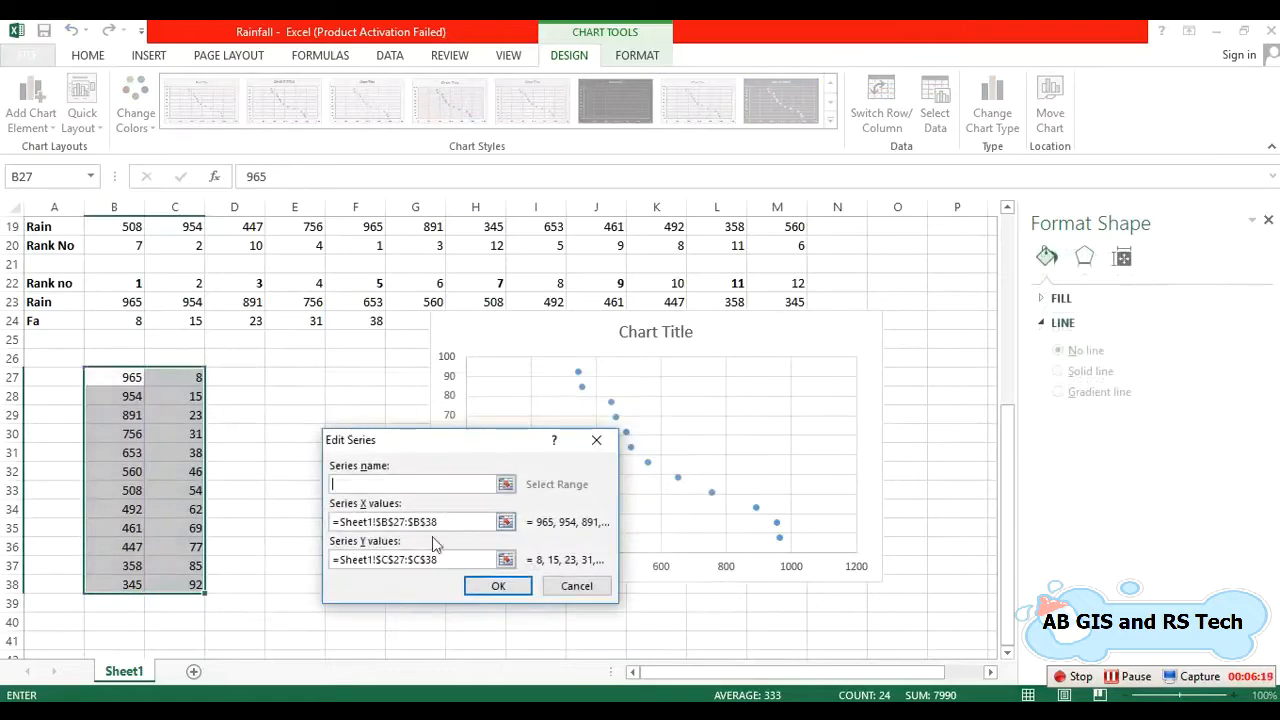
pyautogui.click(507, 523)
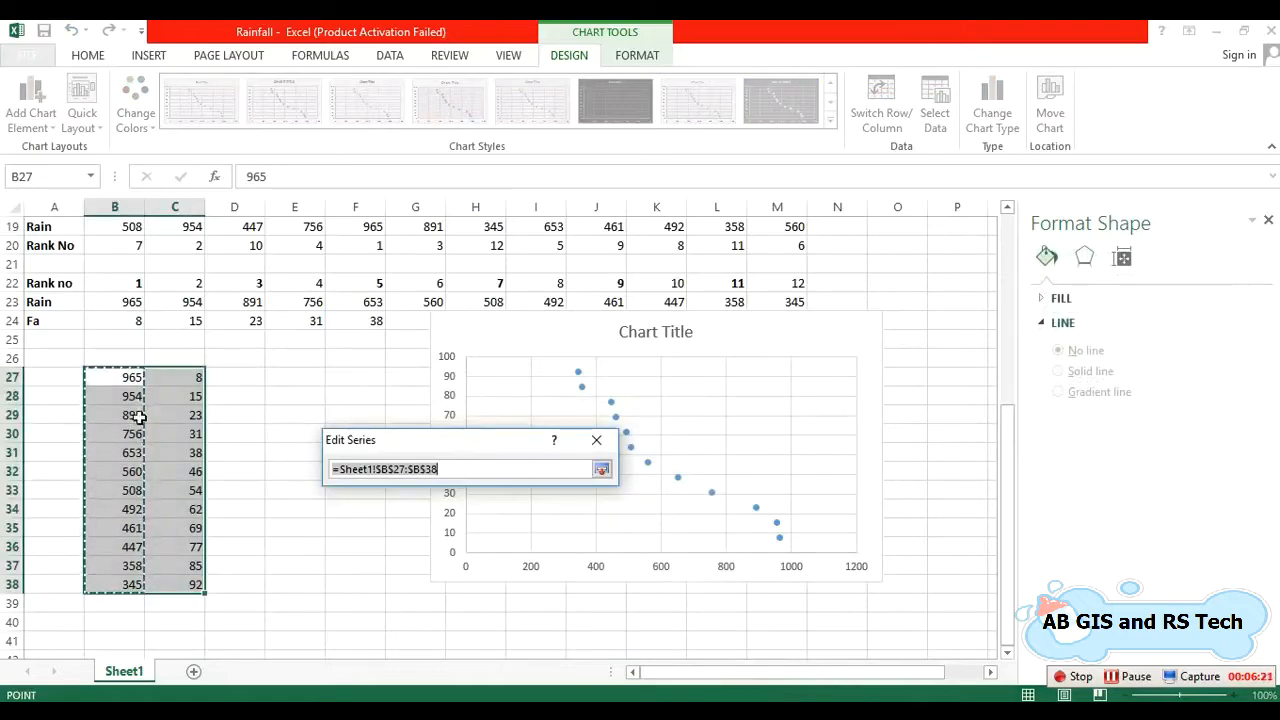
pyautogui.click(168, 377)
pyautogui.moveTo(168, 377); pyautogui.dragTo(177, 582)
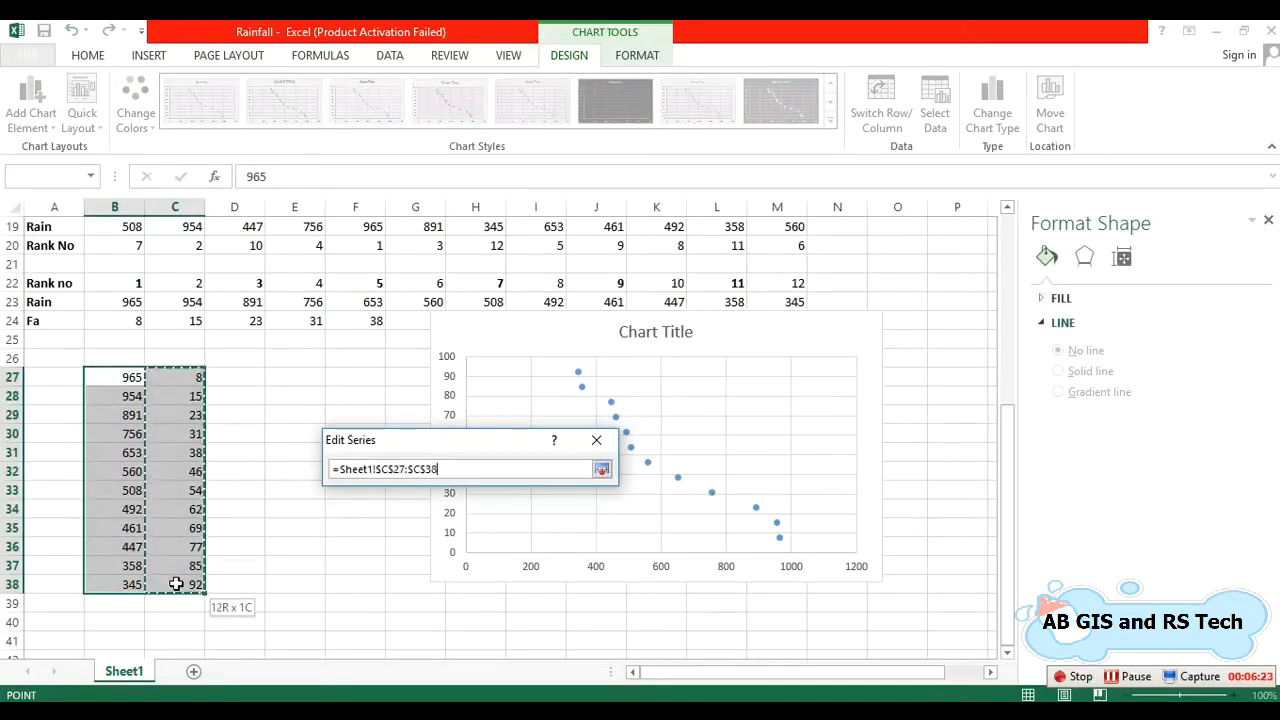
pyautogui.click(601, 470)
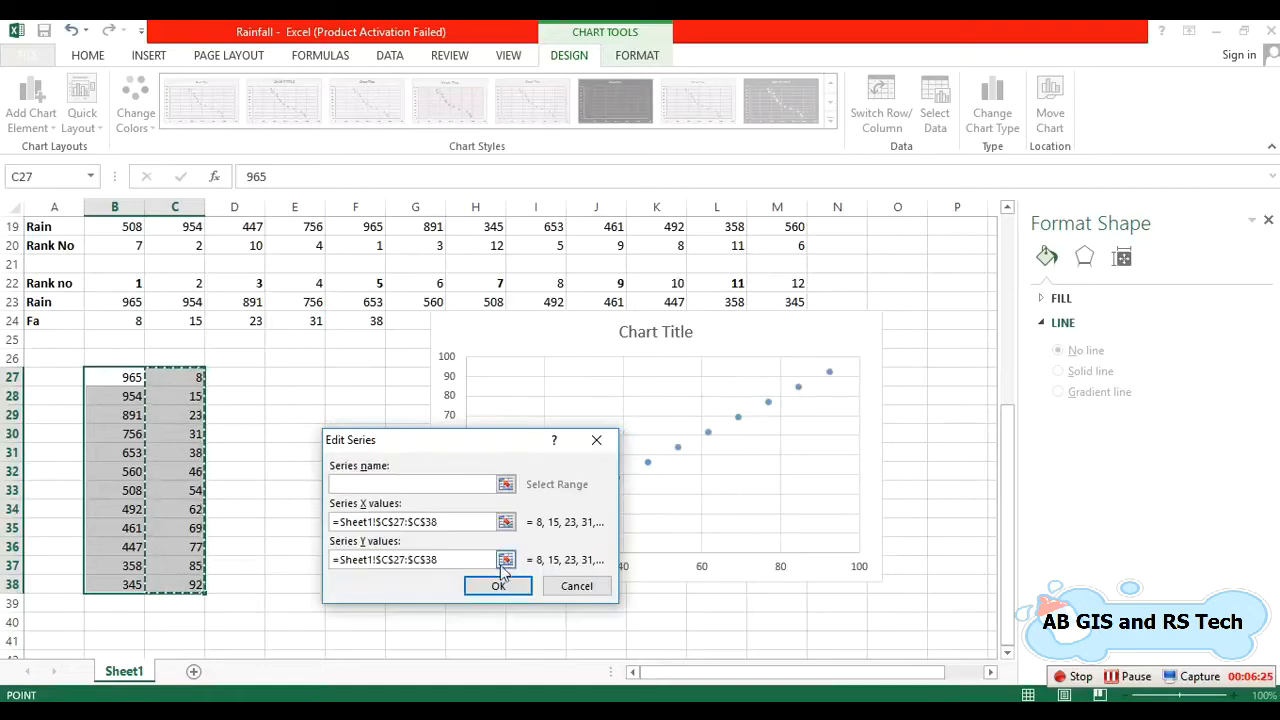
# Step: Set the series Y values to the rainfall column, B27:B38, and accept the new data source
pyautogui.click(505, 556)
pyautogui.moveTo(117, 377); pyautogui.dragTo(117, 585)
pyautogui.click(601, 469)
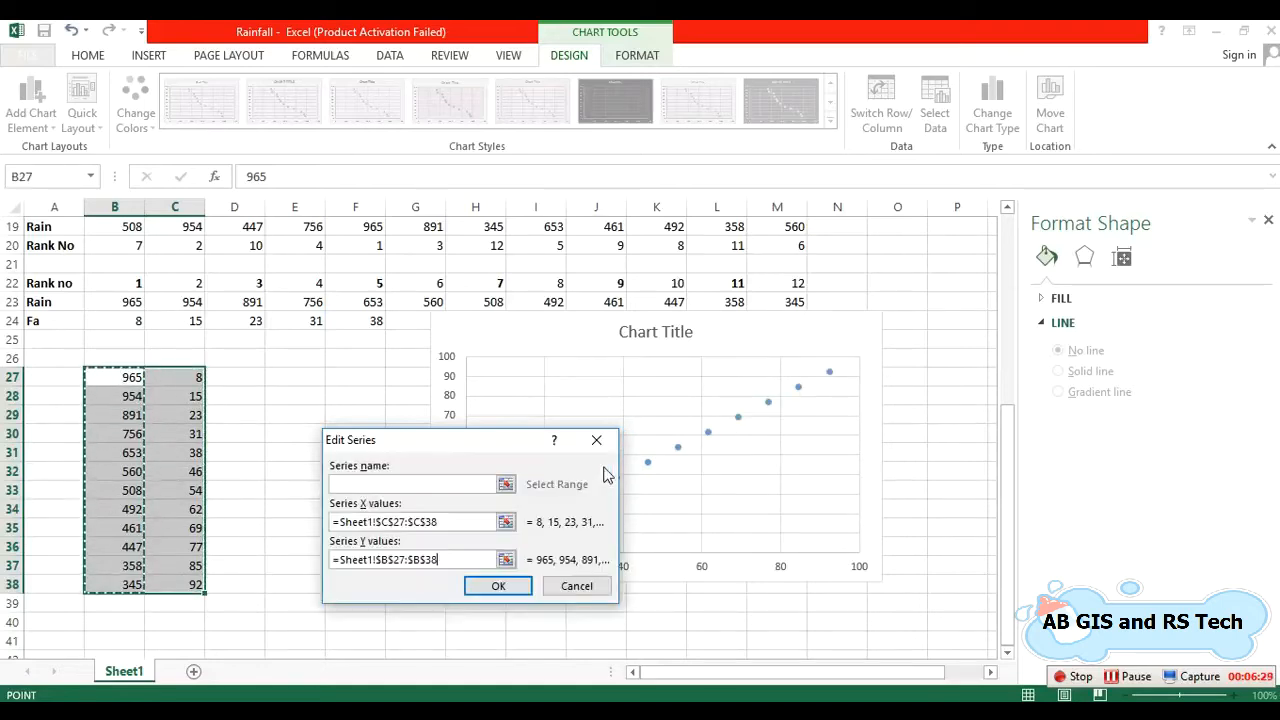
pyautogui.click(498, 586)
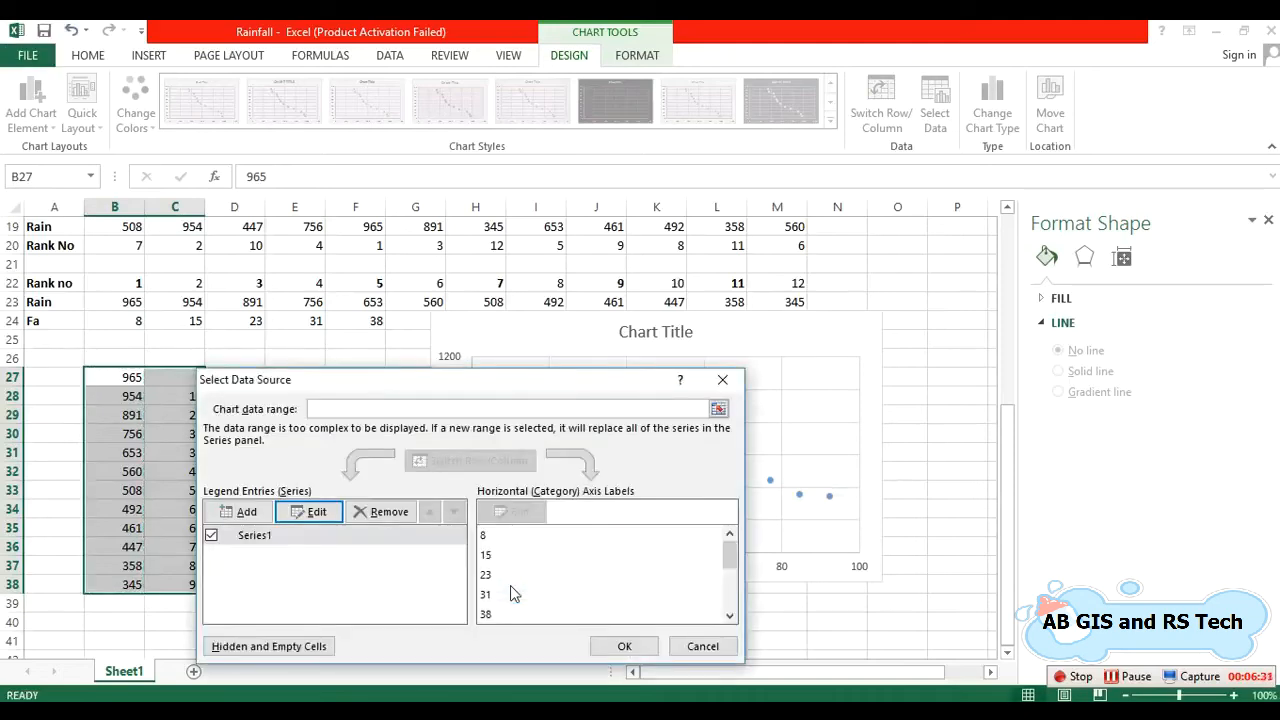
pyautogui.click(647, 648)
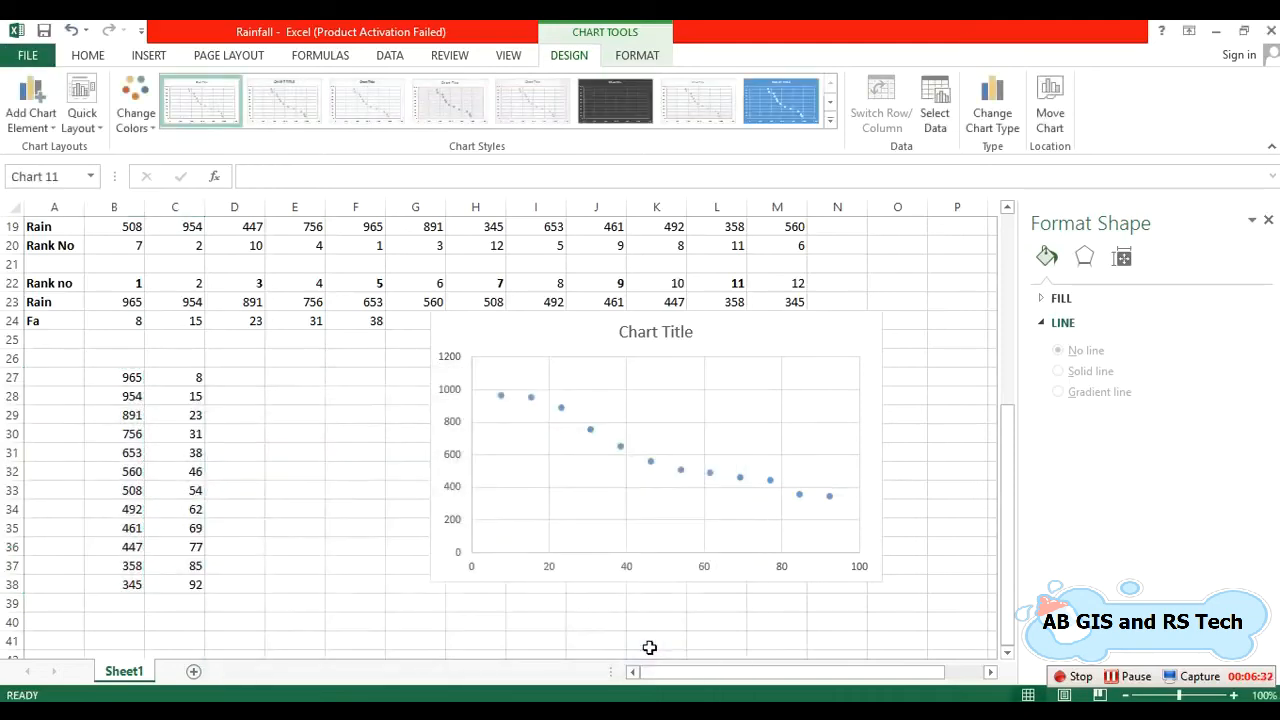
# Step: Format the chart's horizontal axis with a base-10 logarithmic scale and values in reverse order
pyautogui.click(626, 570)
pyautogui.rightClick(627, 563)
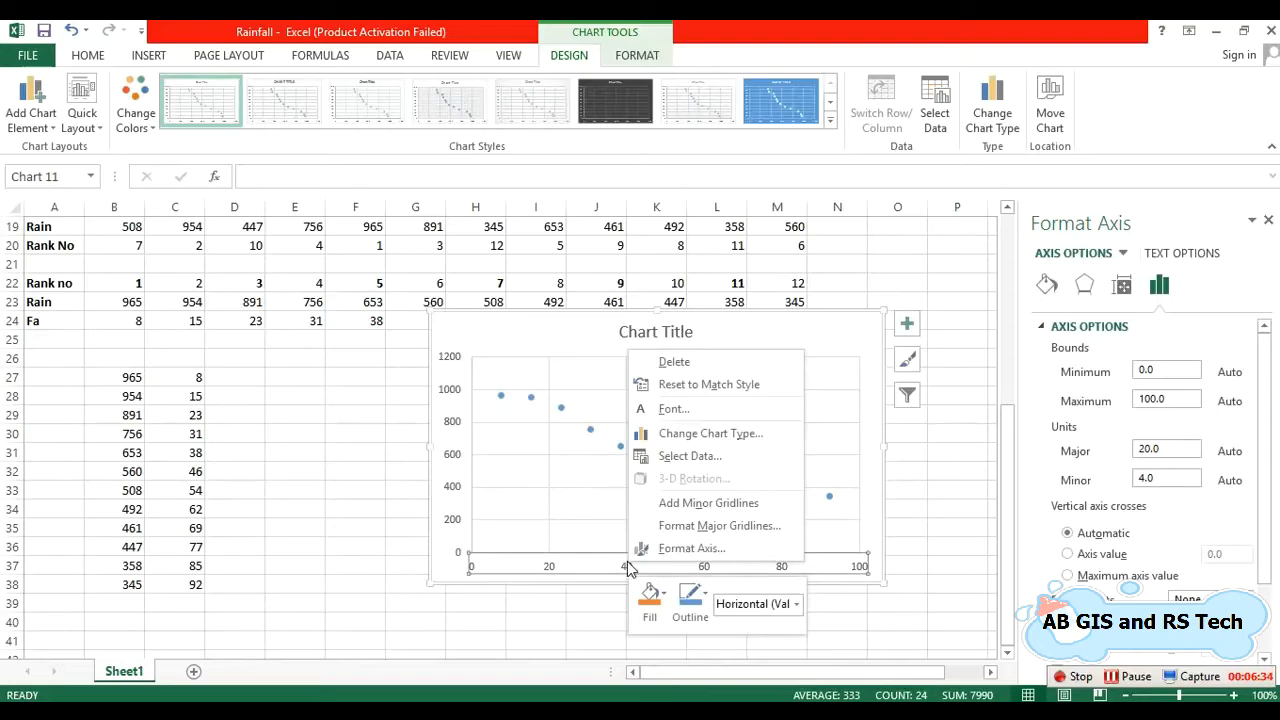
pyautogui.click(676, 549)
pyautogui.scroll(-2, 1110, 590)
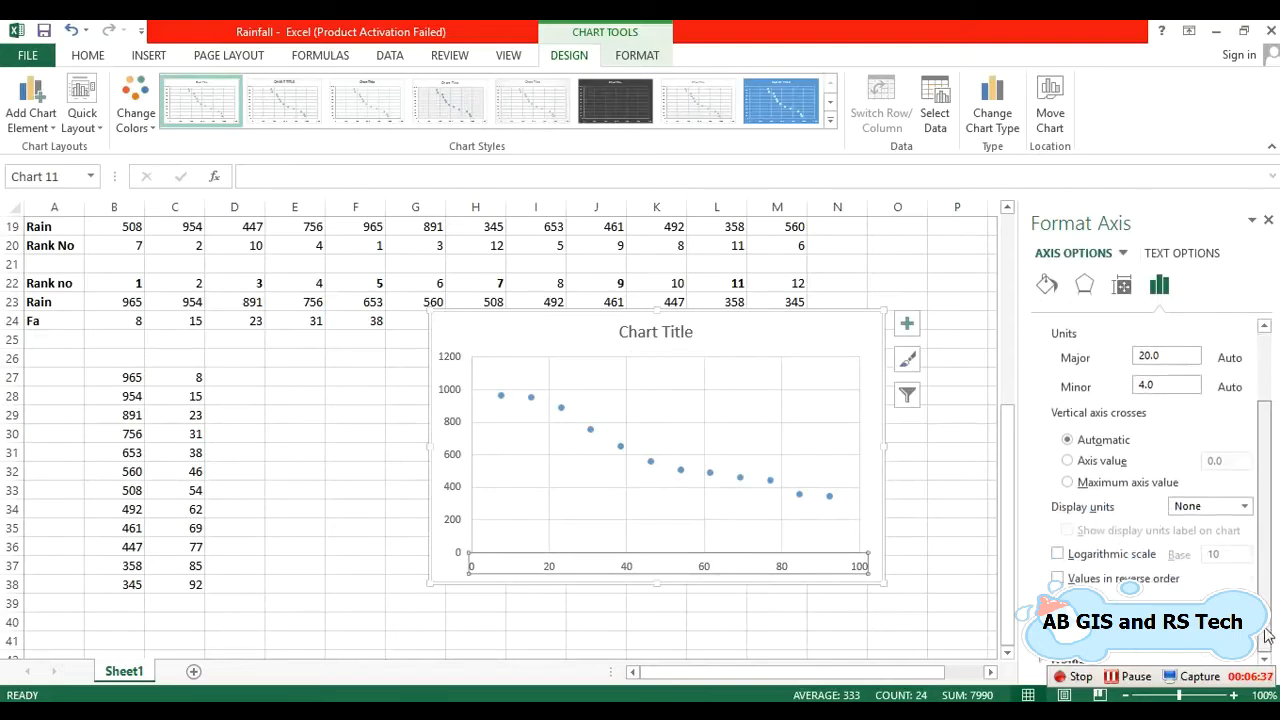
pyautogui.click(1107, 556)
pyautogui.click(1103, 580)
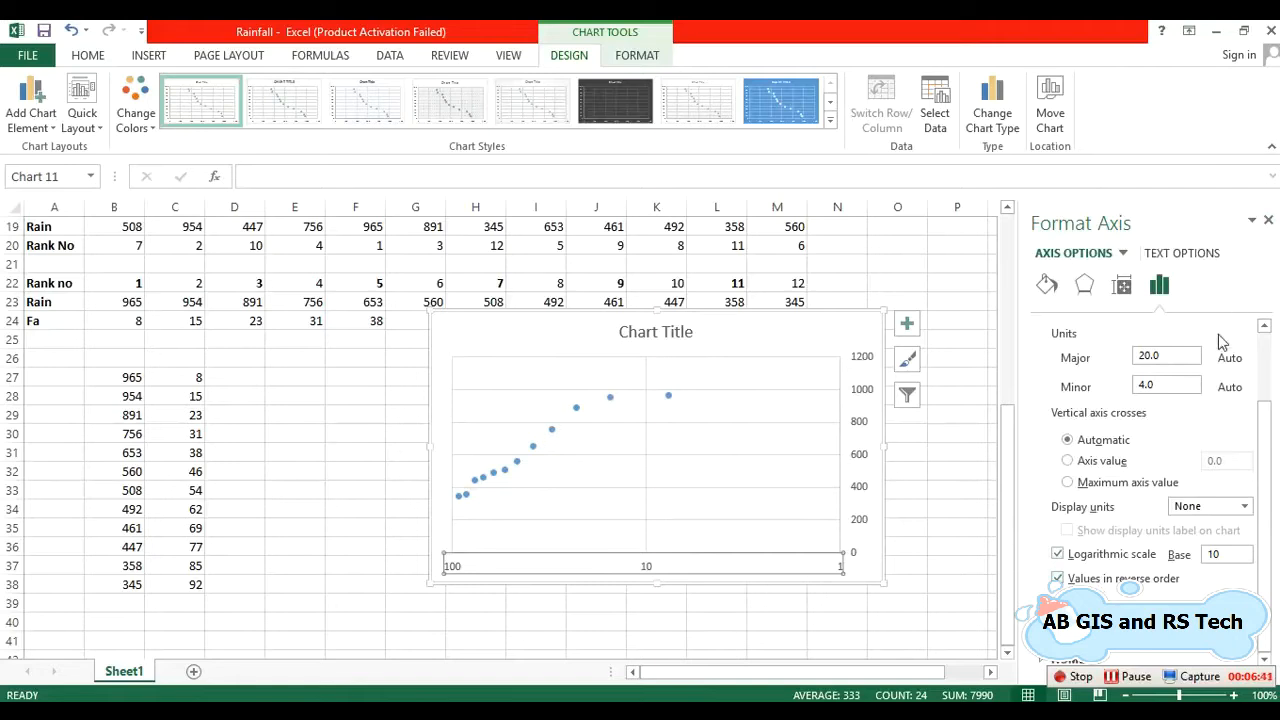
pyautogui.scroll(2, 1175, 396)
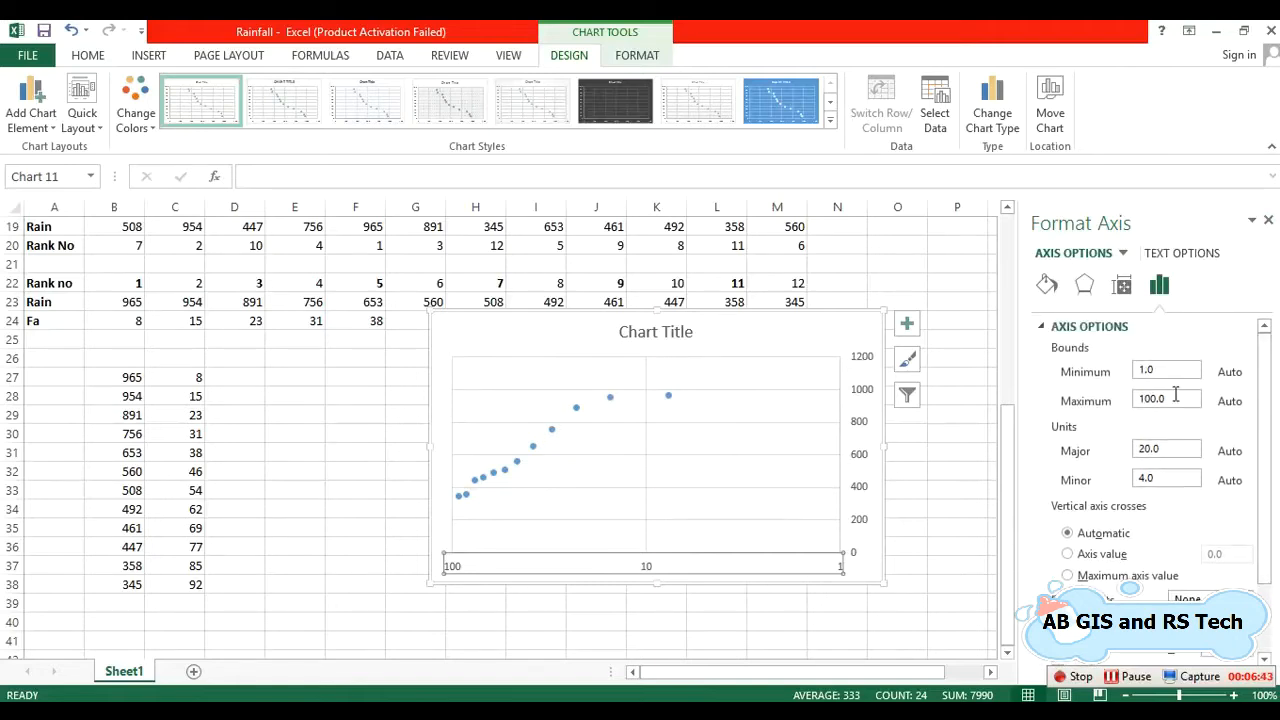
pyautogui.click(1268, 219)
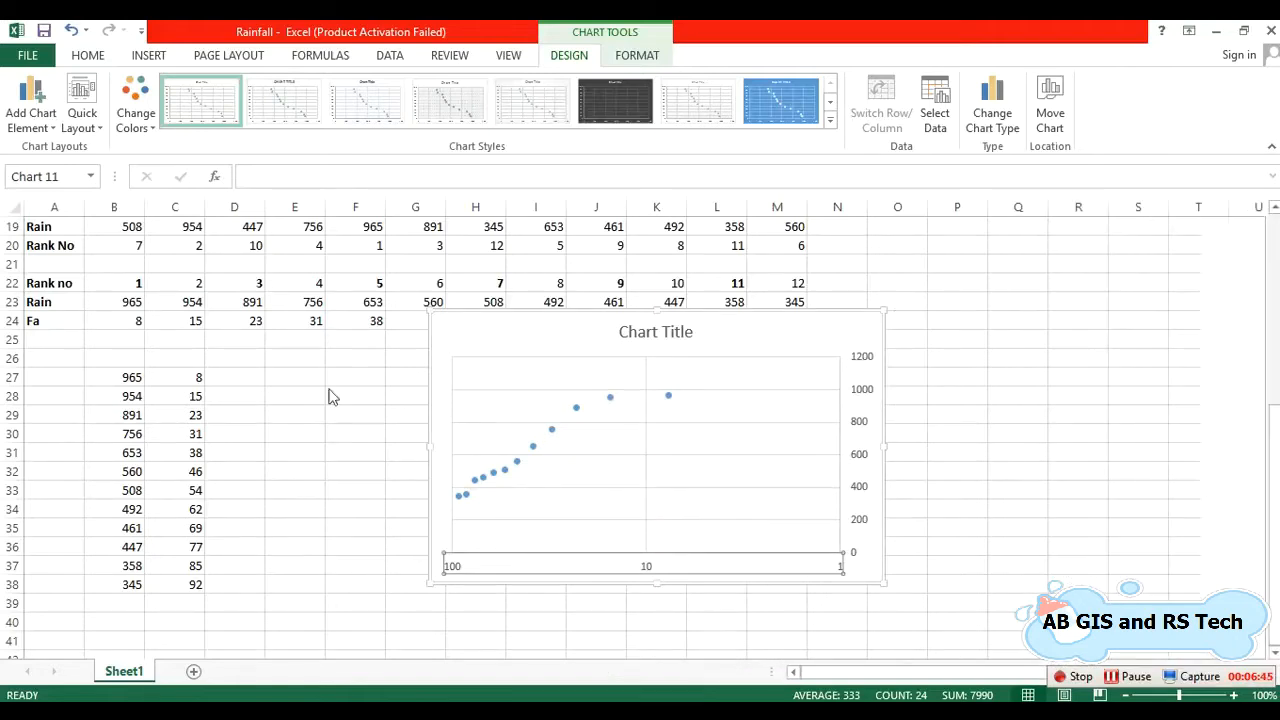
# Step: Add a logarithmic trendline to the plotted rainfall series and display its equation on the chart
pyautogui.click(36, 108)
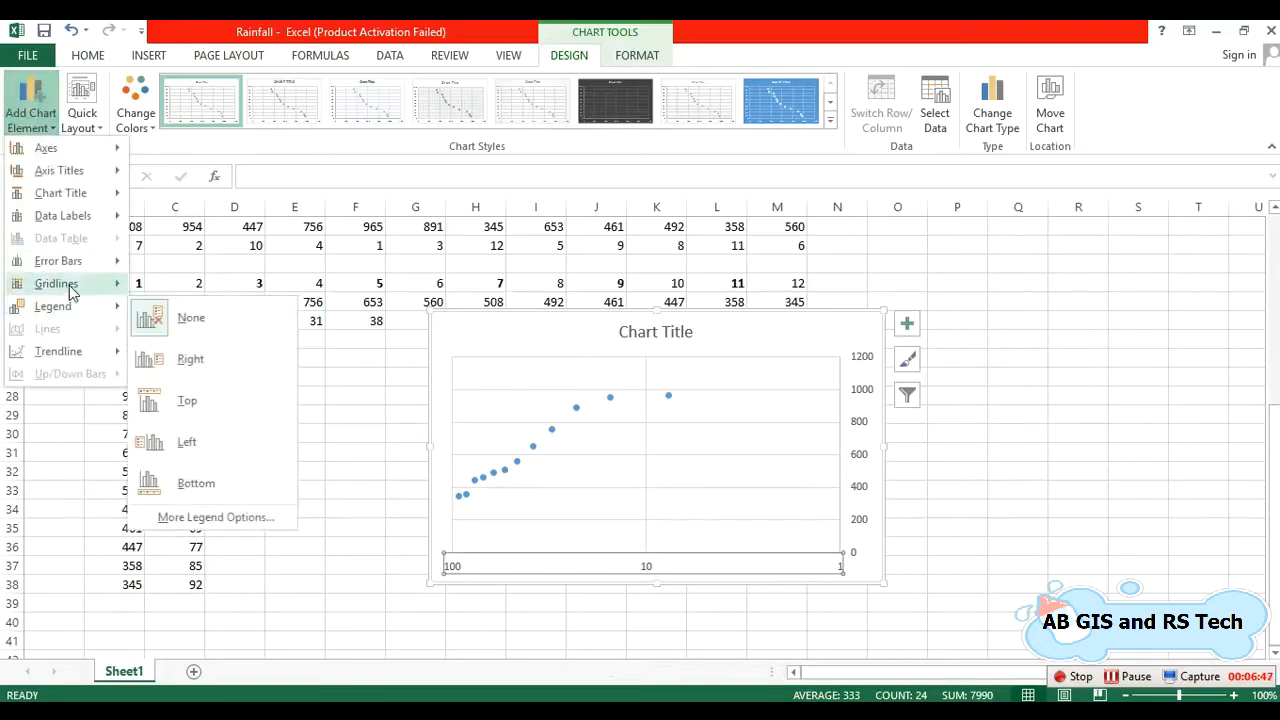
pyautogui.click(226, 420)
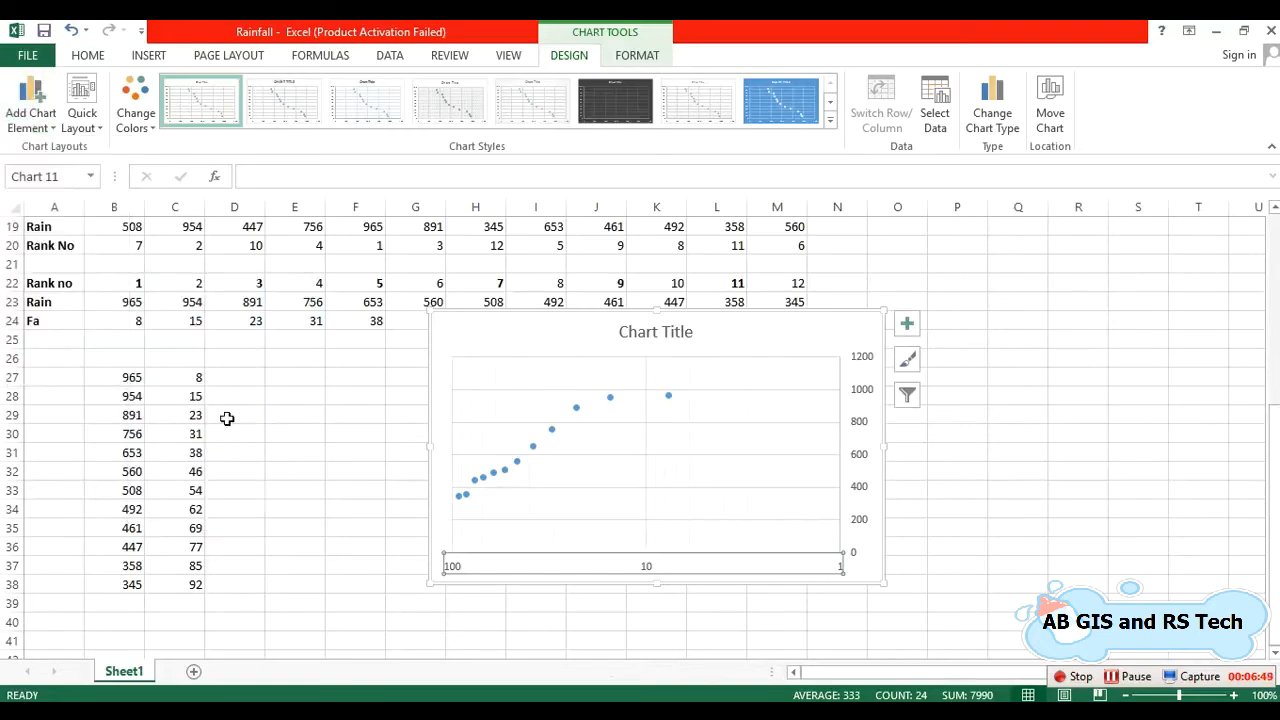
pyautogui.click(578, 410)
pyautogui.rightClick(578, 410)
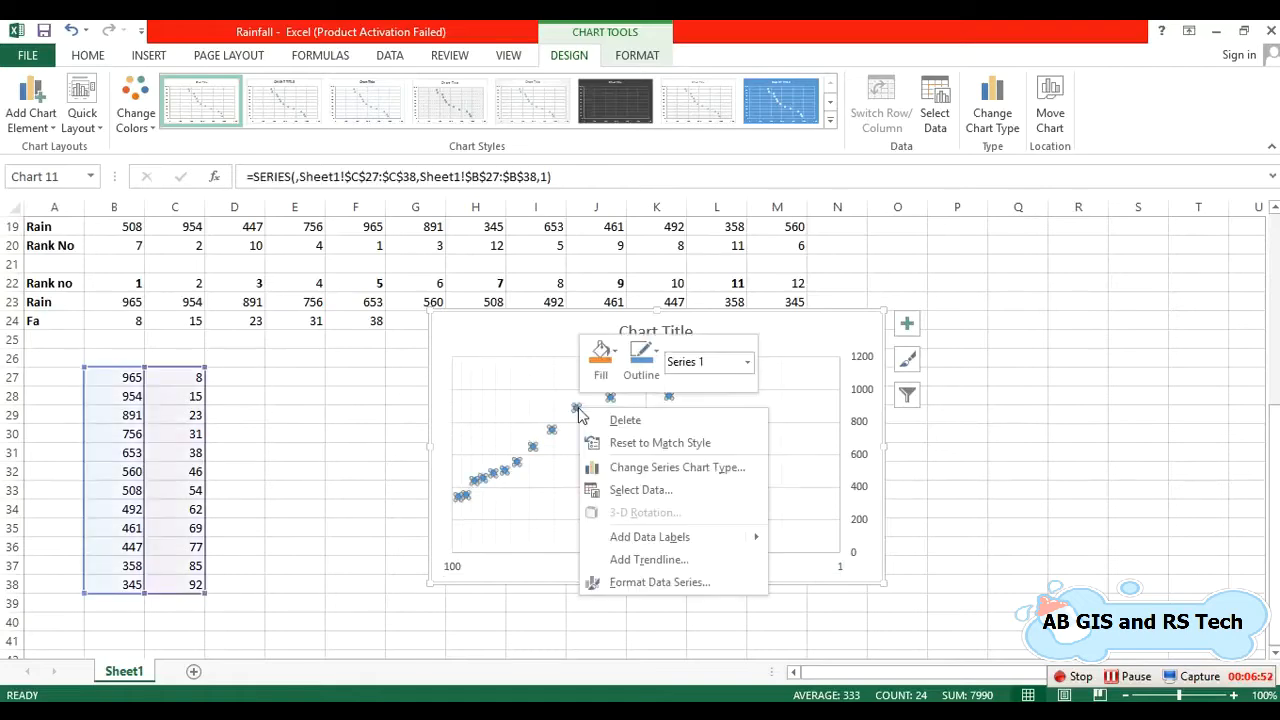
pyautogui.click(625, 559)
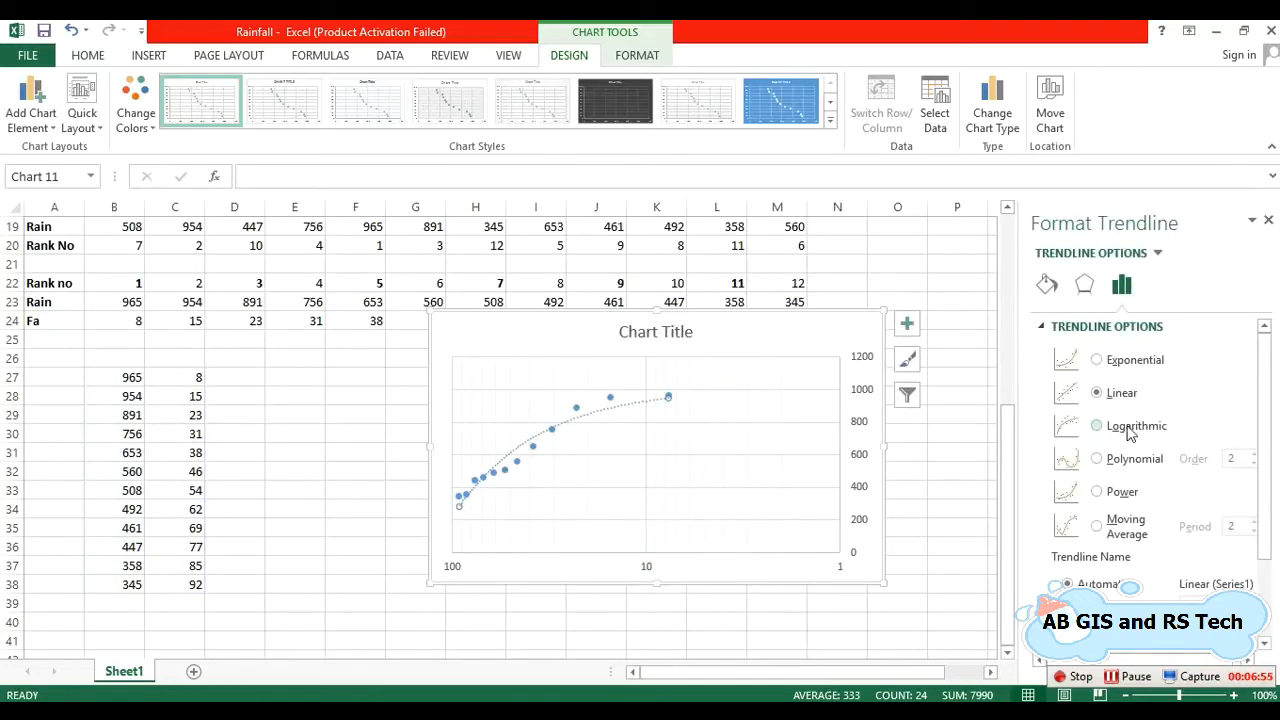
pyautogui.click(1128, 427)
pyautogui.scroll(-3, 1262, 450)
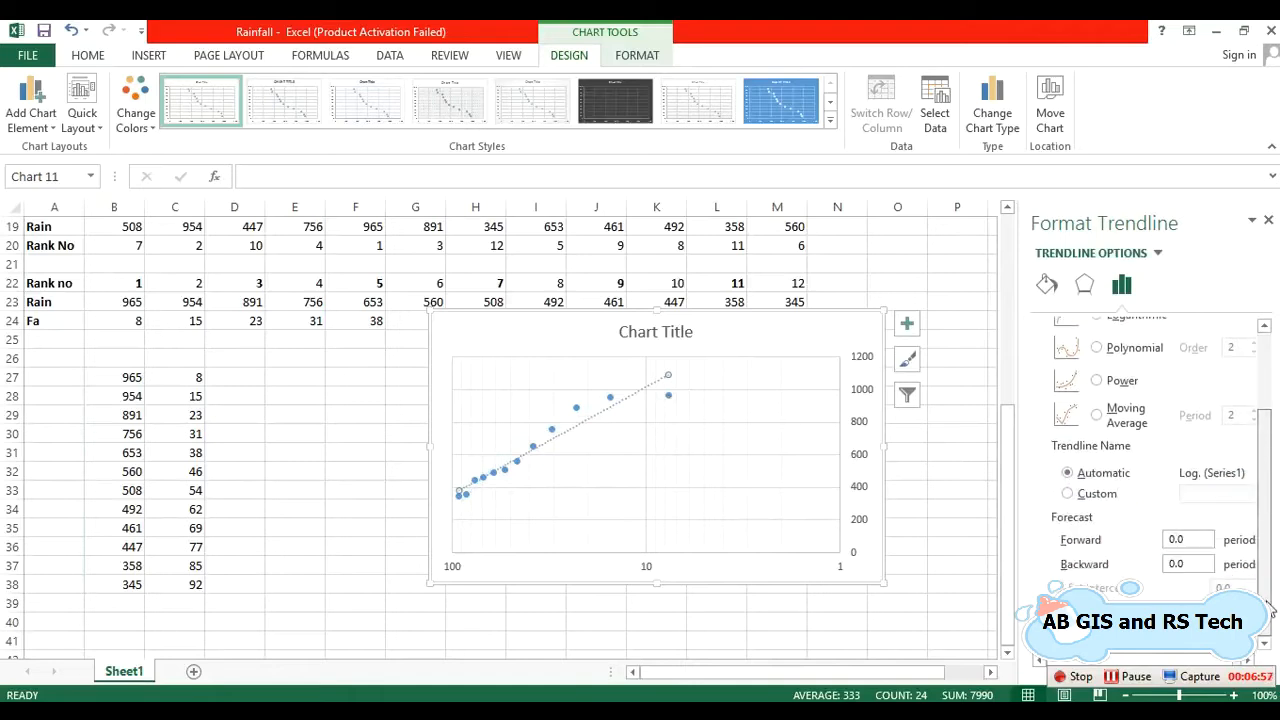
pyautogui.click(1068, 613)
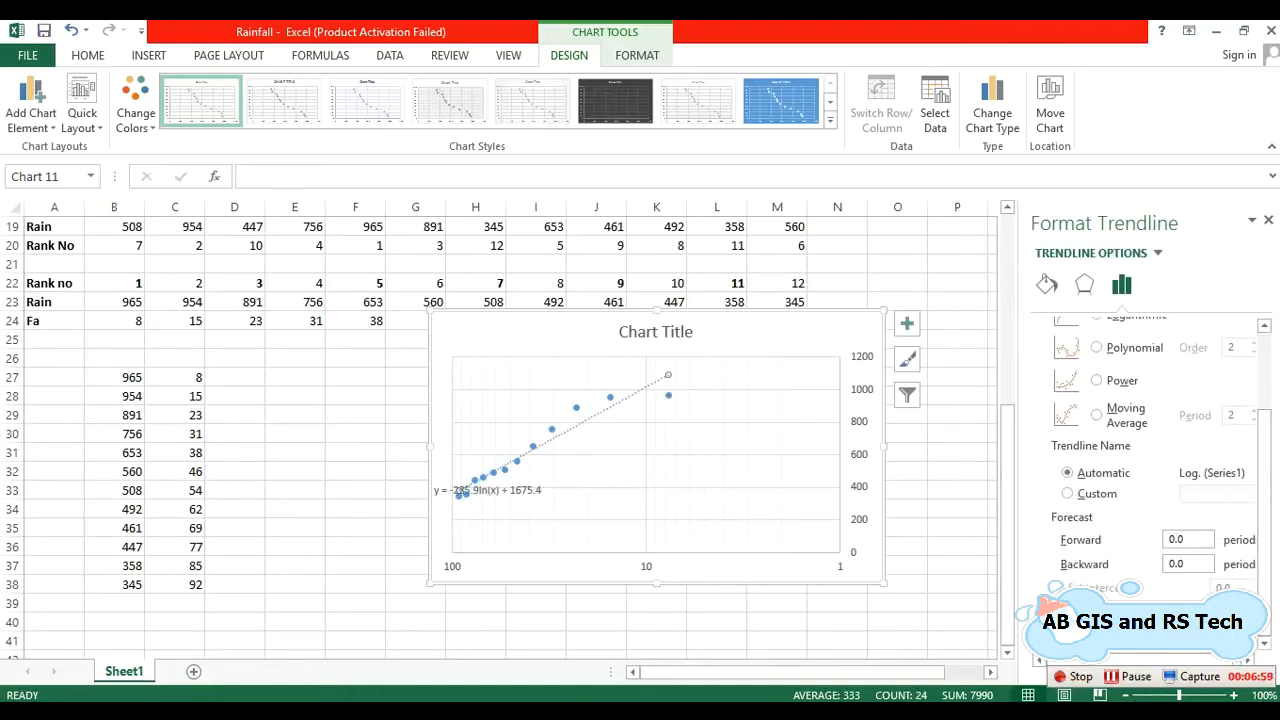
pyautogui.click(1268, 219)
# Step: Move the trendline equation label off the data points to beside the chart title
pyautogui.click(508, 500)
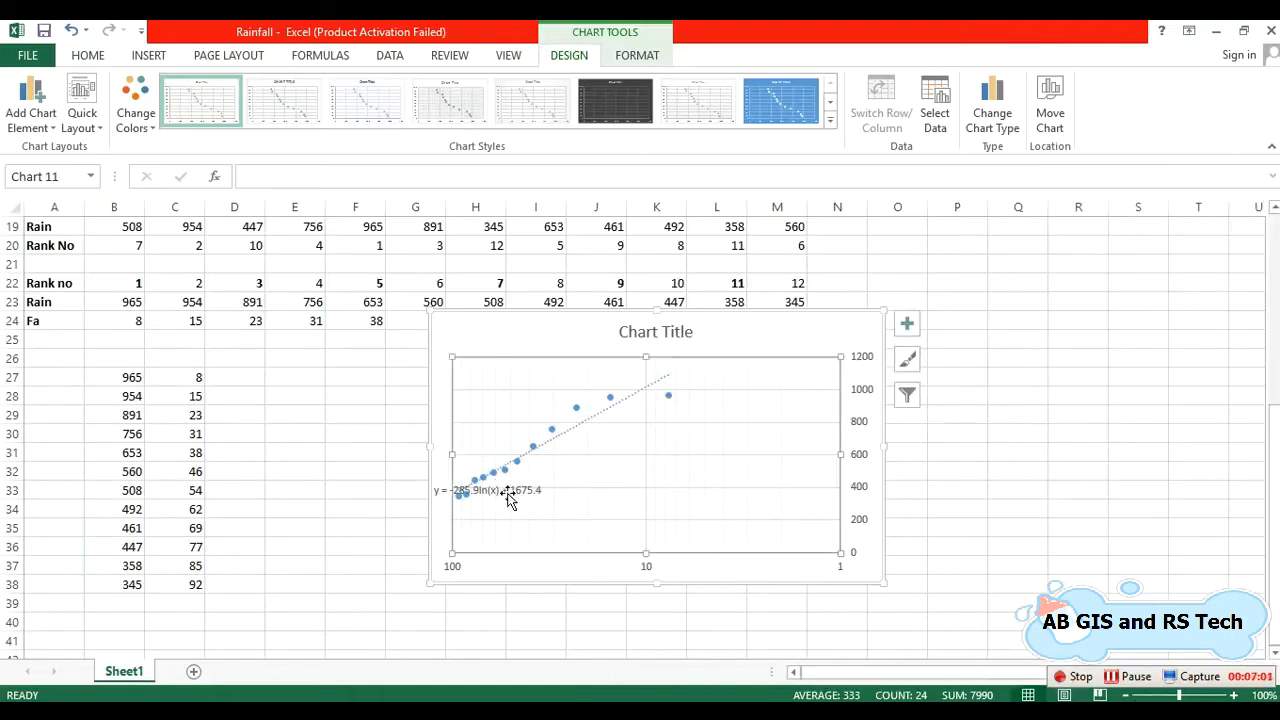
pyautogui.moveTo(508, 494); pyautogui.dragTo(787, 326)
pyautogui.click(1069, 484)
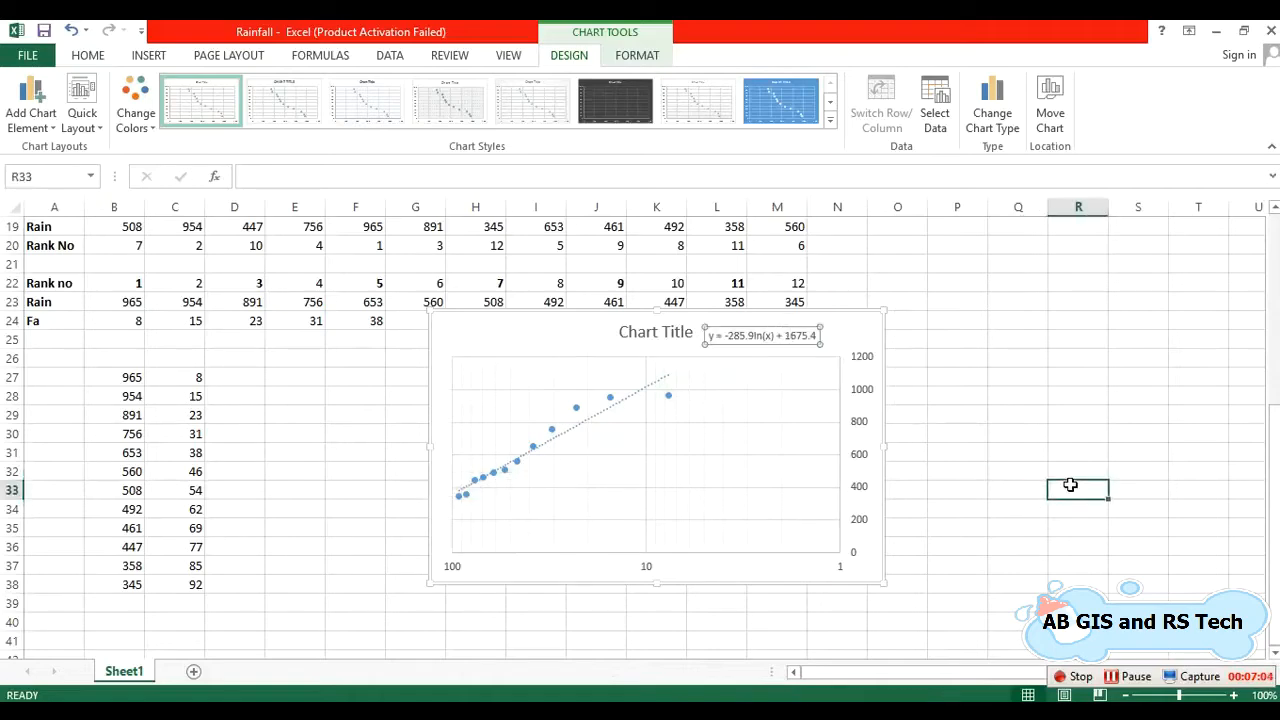
# Step: Arrange the Excel and Word windows side by side, with the whole chart and its equation in view
pyautogui.click(1243, 31)
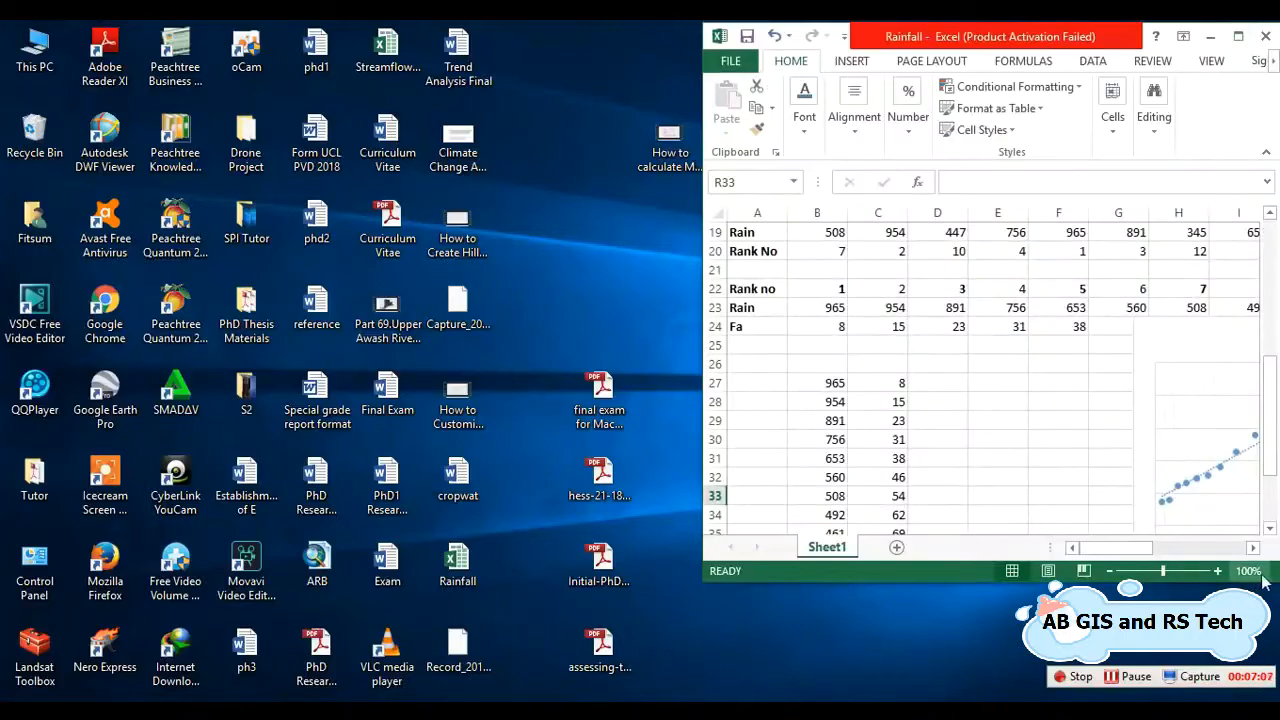
pyautogui.moveTo(1264, 583); pyautogui.dragTo(1279, 672)
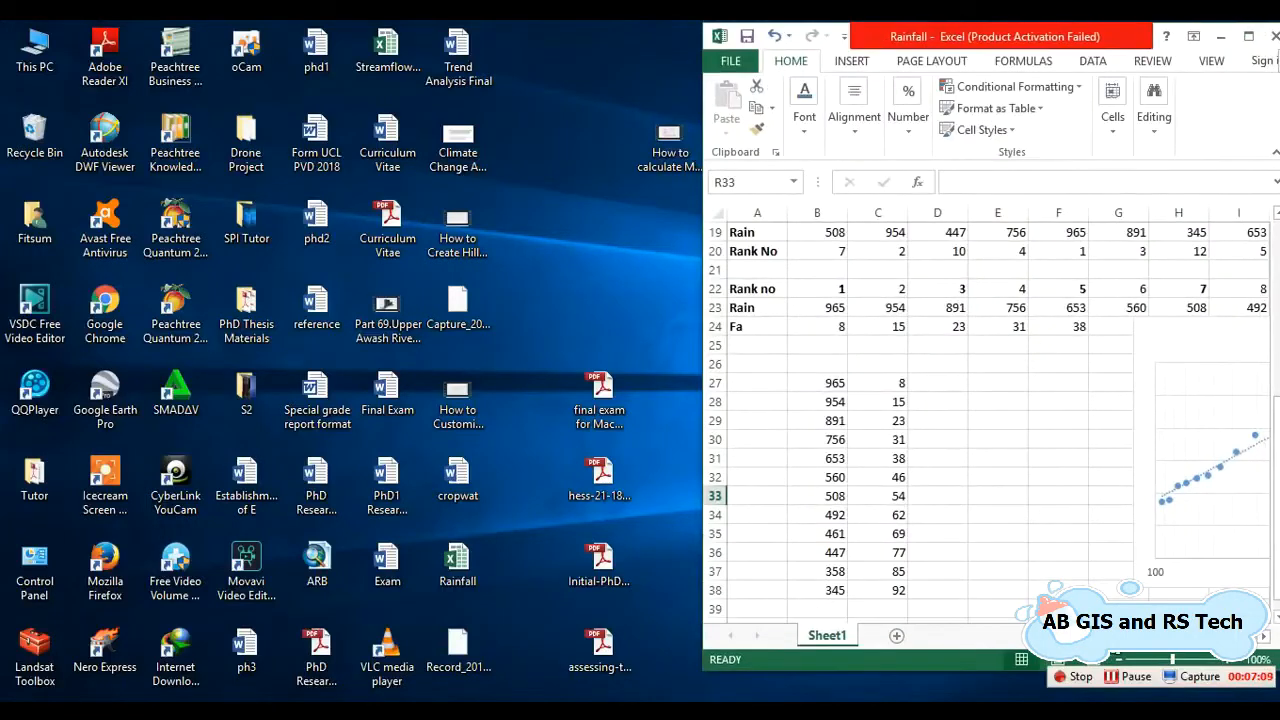
pyautogui.moveTo(1146, 637); pyautogui.dragTo(1198, 646)
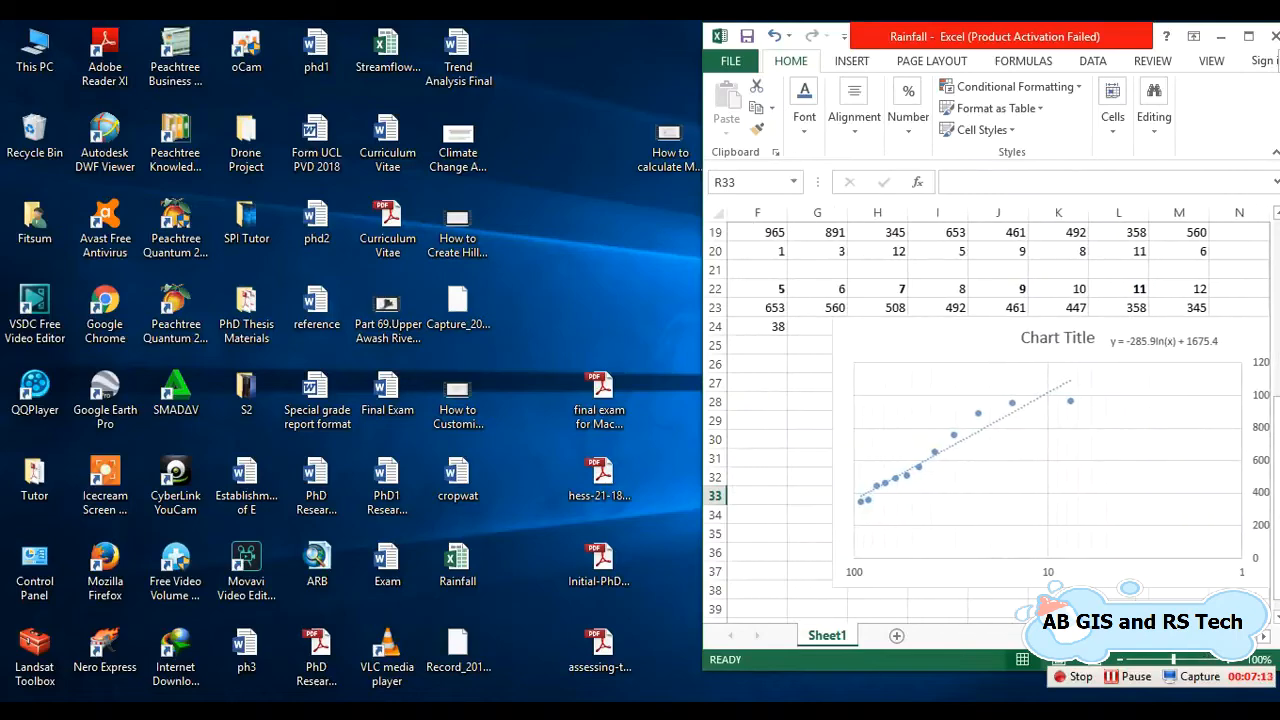
pyautogui.click(455, 712)
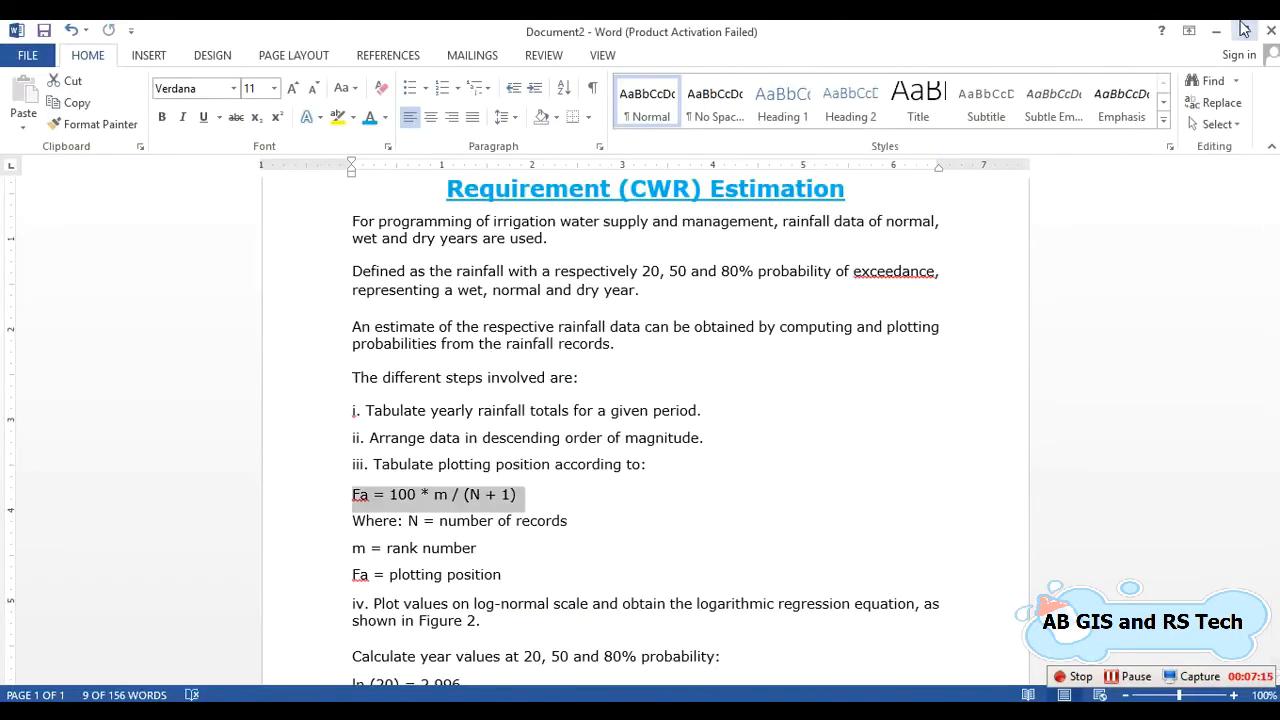
pyautogui.click(1244, 31)
pyautogui.moveTo(459, 560); pyautogui.dragTo(631, 652)
# Step: Review step iv and the 20, 50 and 80% probability calculations in the Word document against the chart
pyautogui.scroll(-4, 369, 494)
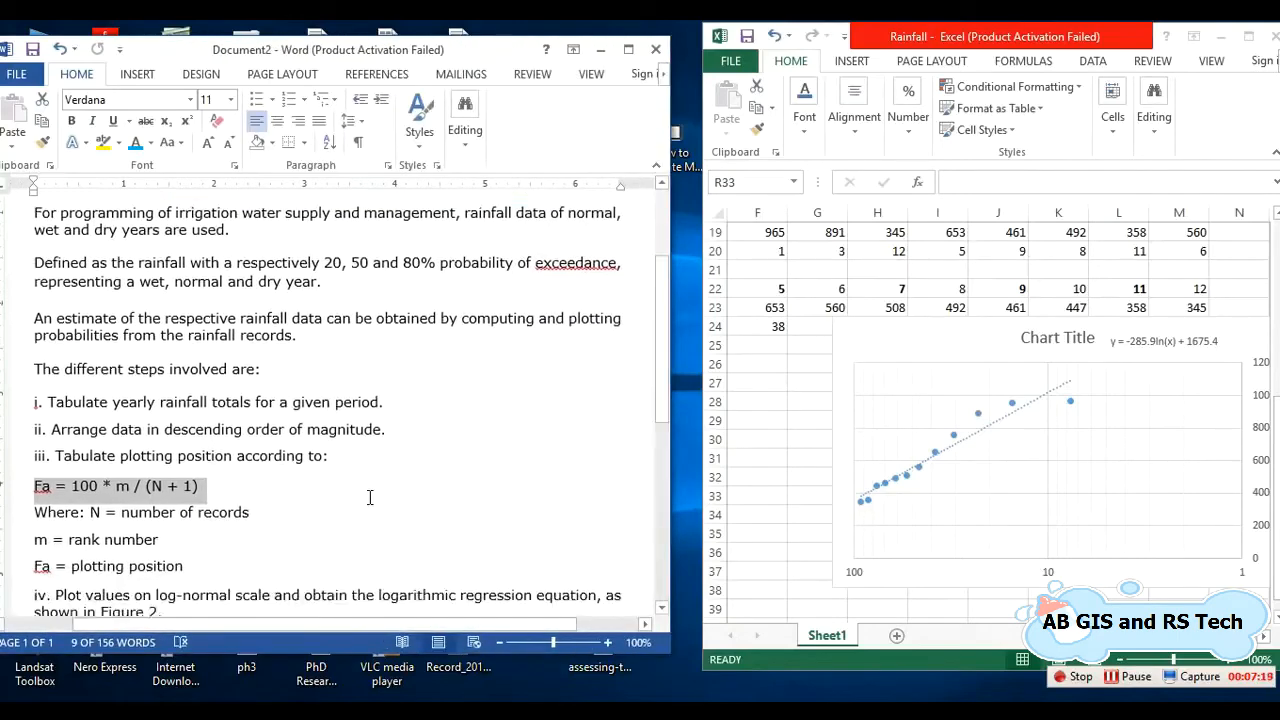
pyautogui.click(370, 491)
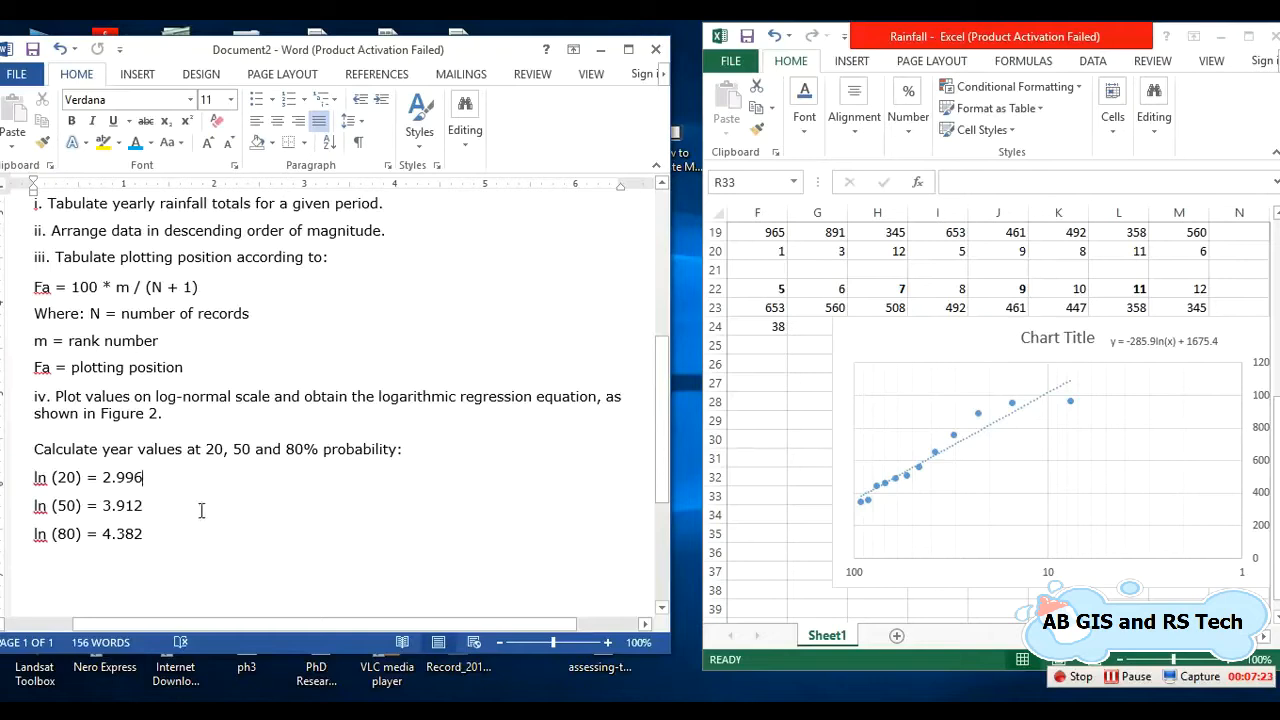
pyautogui.moveTo(163, 370); pyautogui.dragTo(172, 414)
pyautogui.click(269, 551)
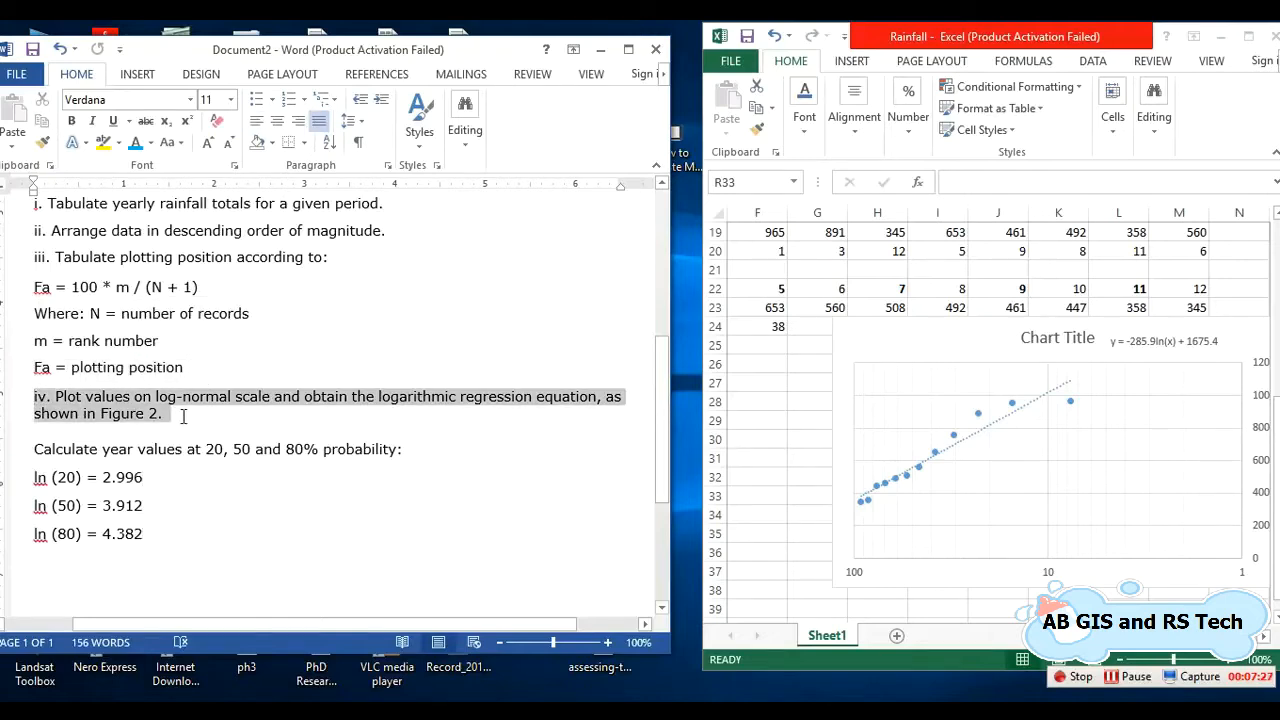
pyautogui.click(1152, 364)
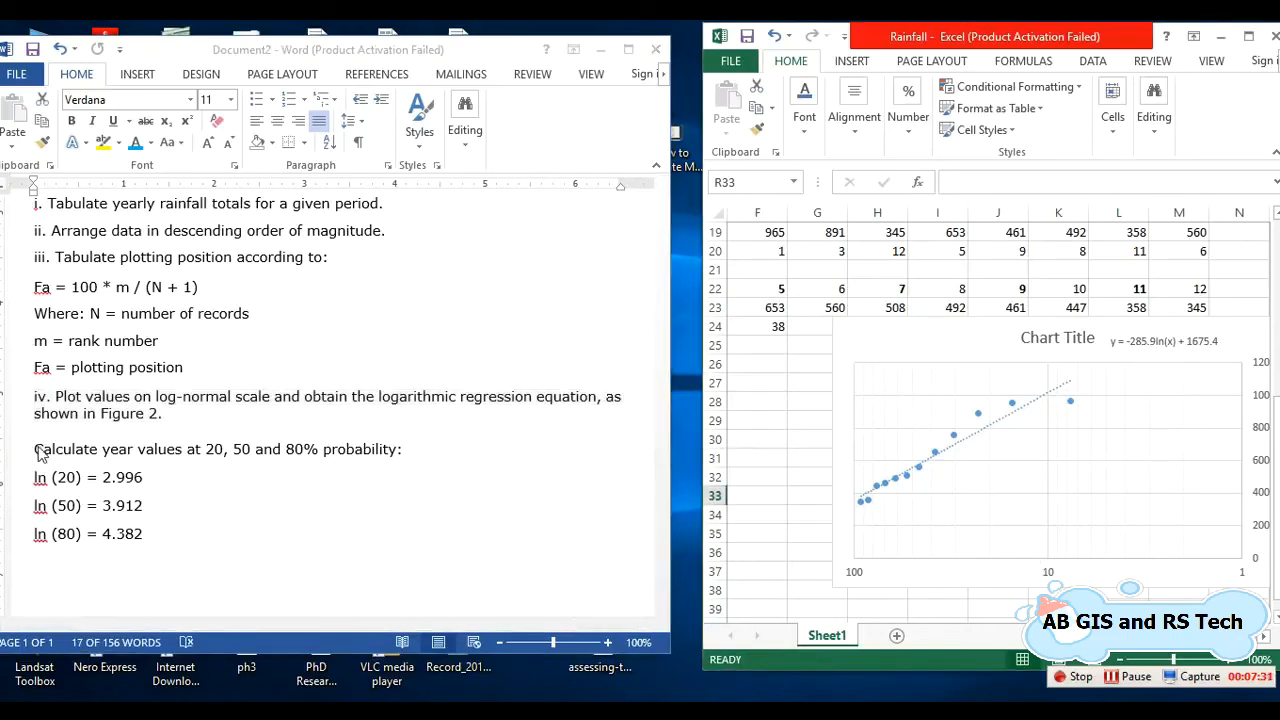
pyautogui.moveTo(34, 448); pyautogui.dragTo(408, 456)
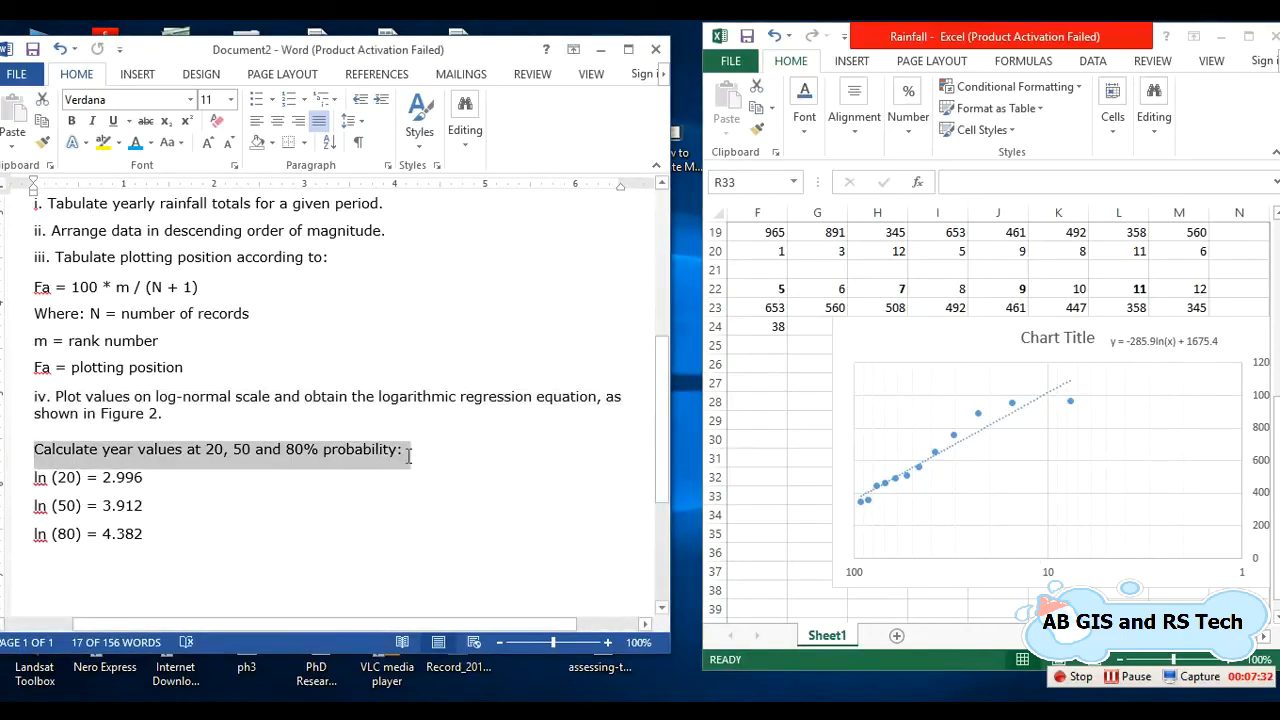
pyautogui.click(414, 545)
pyautogui.scroll(-2, 414, 543)
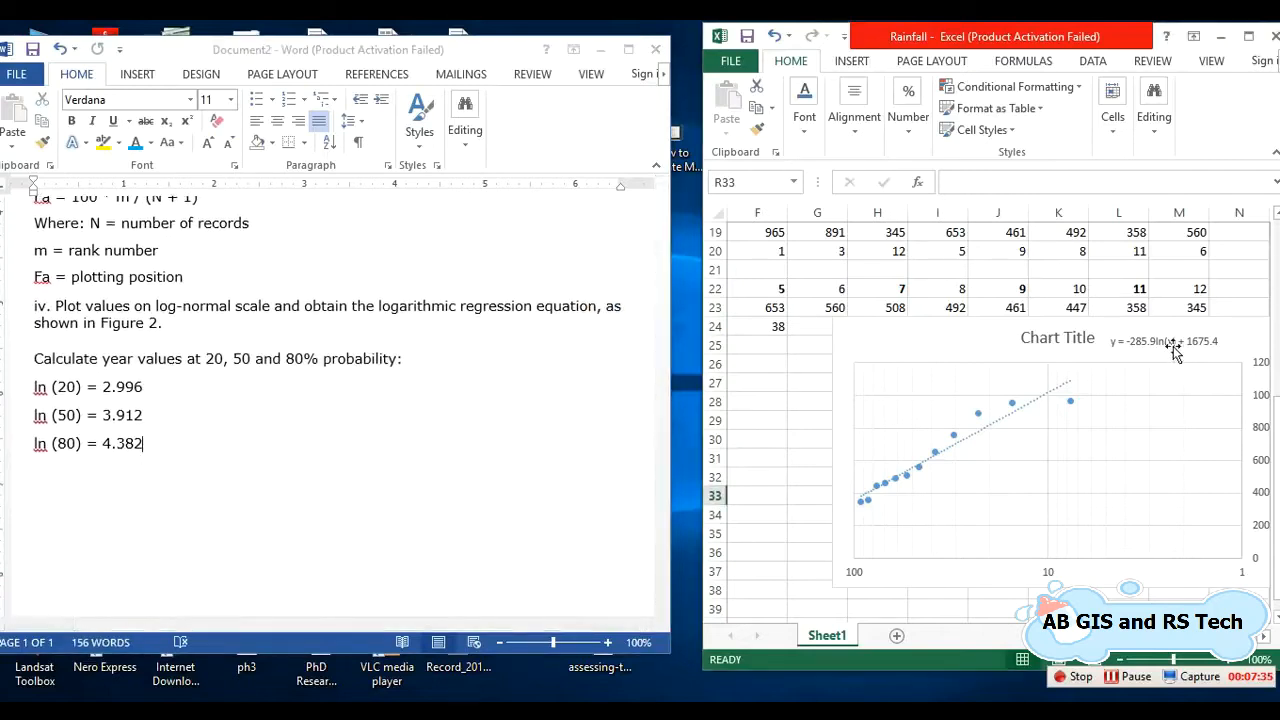
# Step: Copy the trendline equation from the chart and paste it into Word below the ln (80) line, separated by a blank line
pyautogui.click(1120, 342)
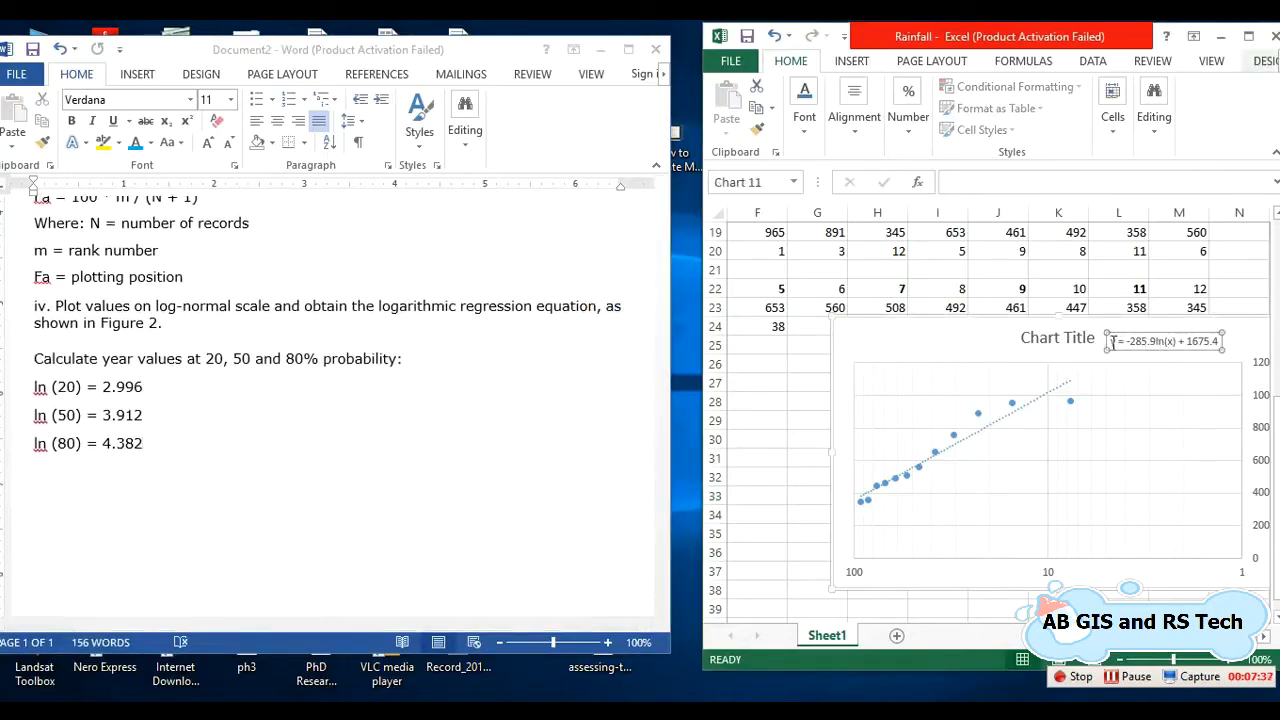
pyautogui.moveTo(1113, 341); pyautogui.dragTo(1215, 345)
pyautogui.hotkey('ctrl', 'c')
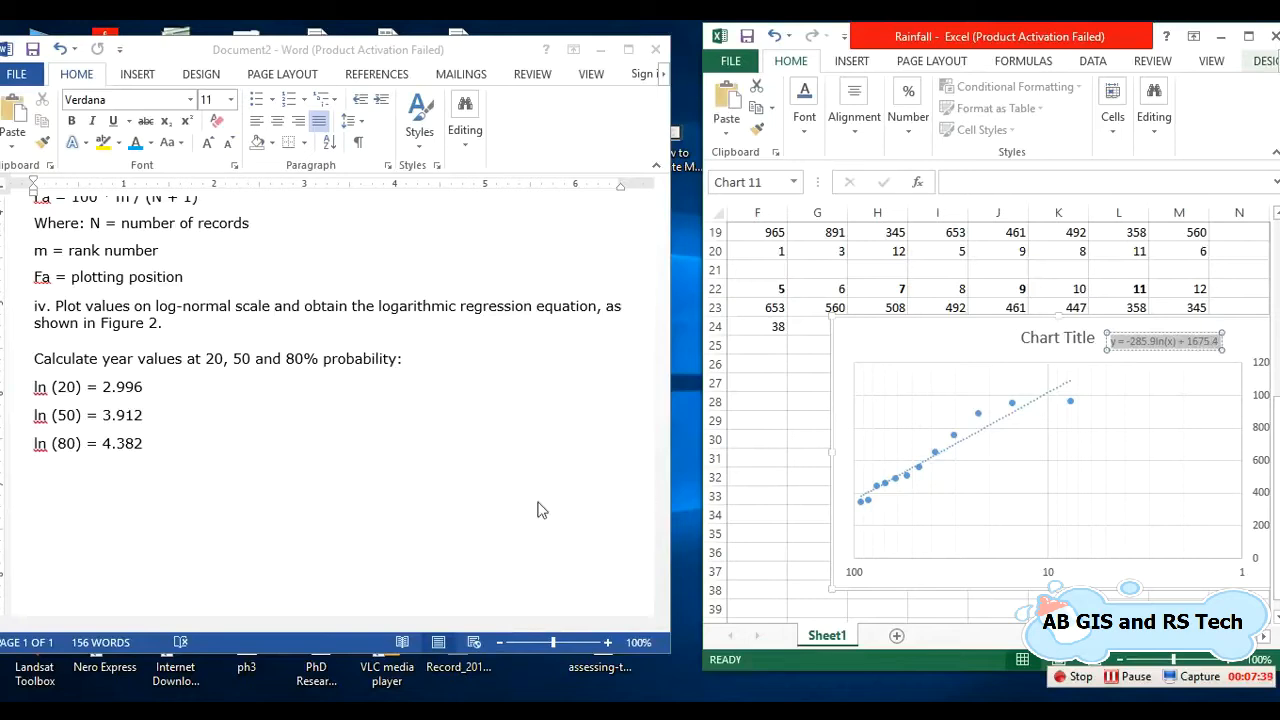
pyautogui.click(126, 482)
pyautogui.press('Return')
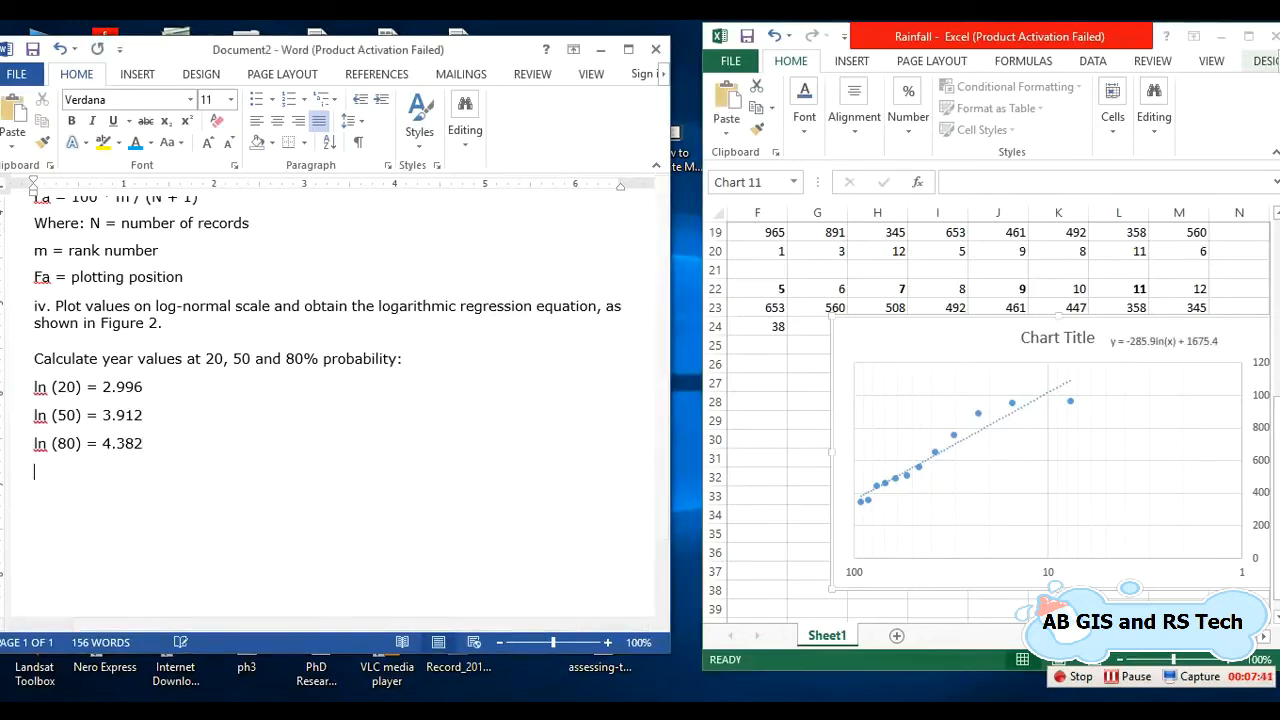
pyautogui.hotkey('ctrl', 'v')
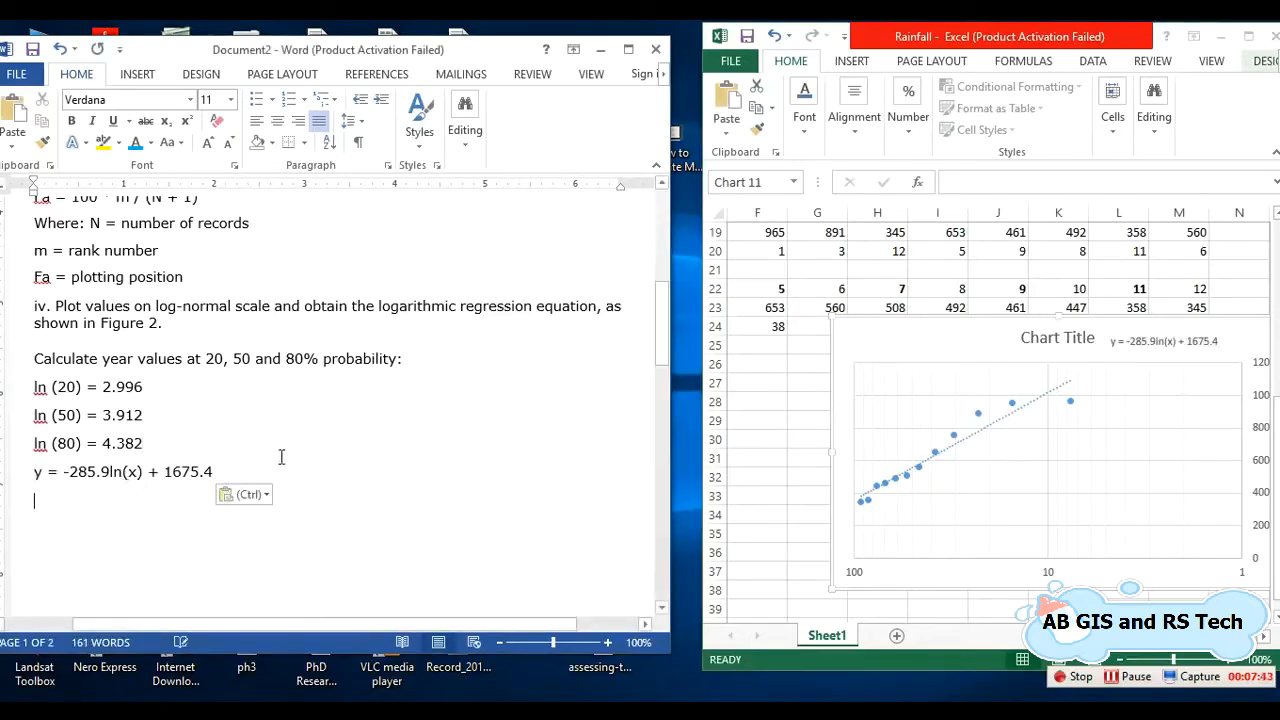
pyautogui.press('Return')
# Step: Add the line "Y(20)= -285ln(20) + 1675.4" below the pasted equation in the Word document
pyautogui.click(265, 500)
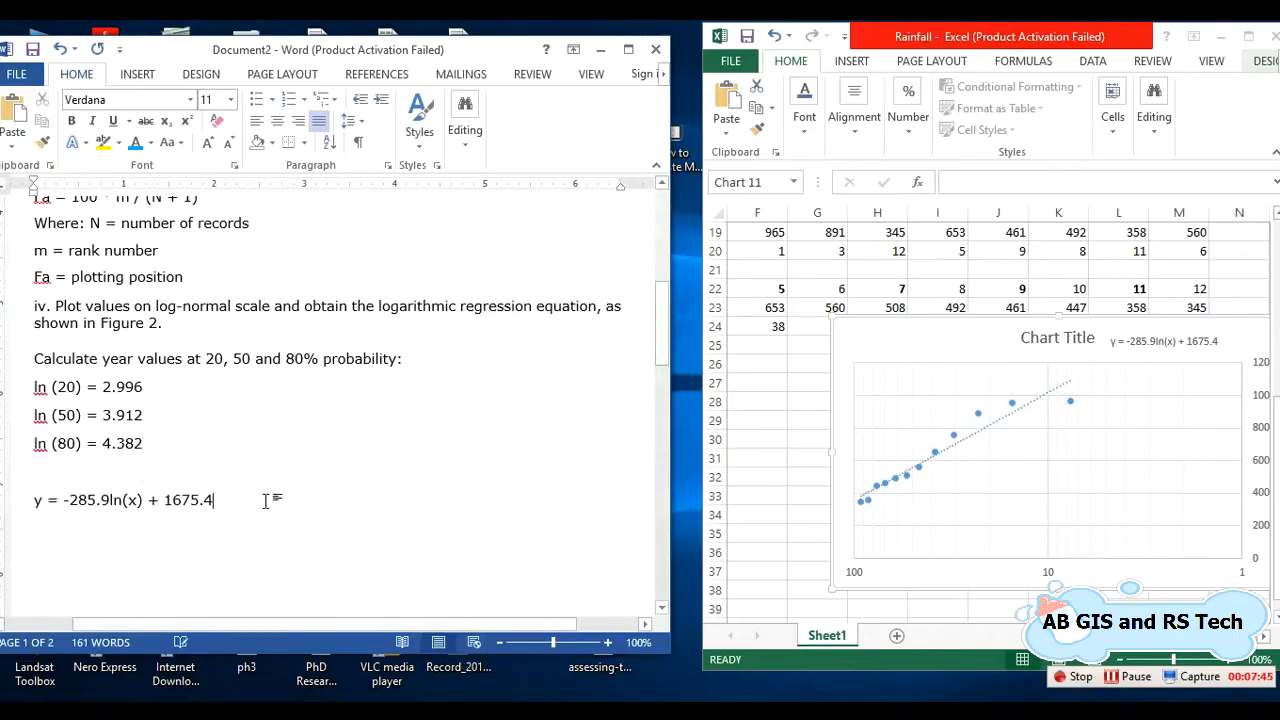
pyautogui.press('Return')
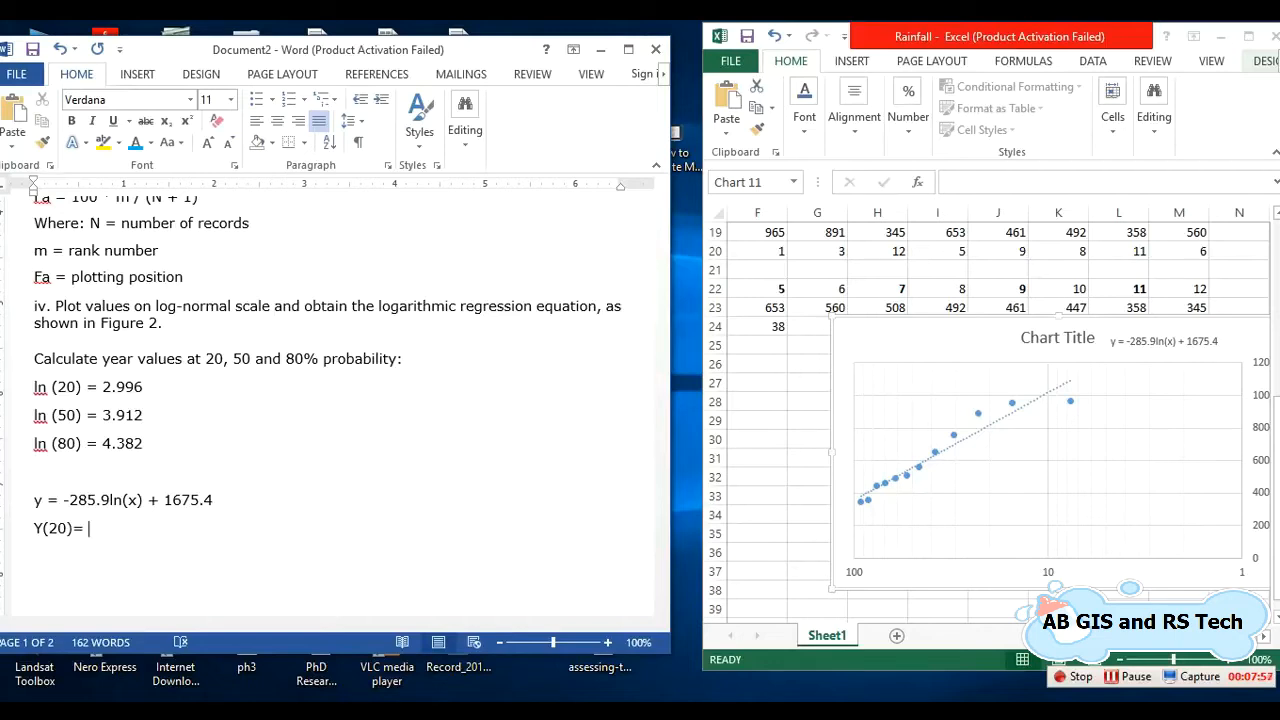
pyautogui.write('285ln(20) + 1675.4')
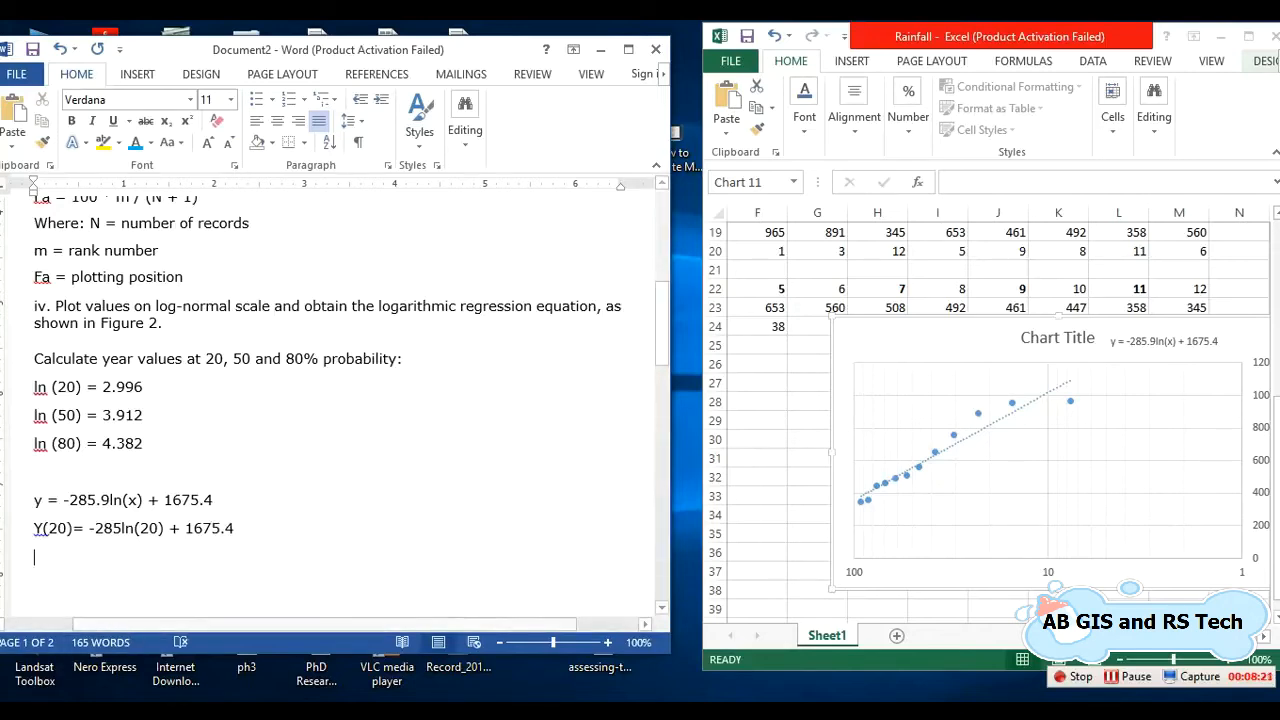
# Step: Open Calculator and start the Y(20) calculation by entering 0 - 285 followed by the multiplication operator
pyautogui.click(22, 716)
pyautogui.write('cal')
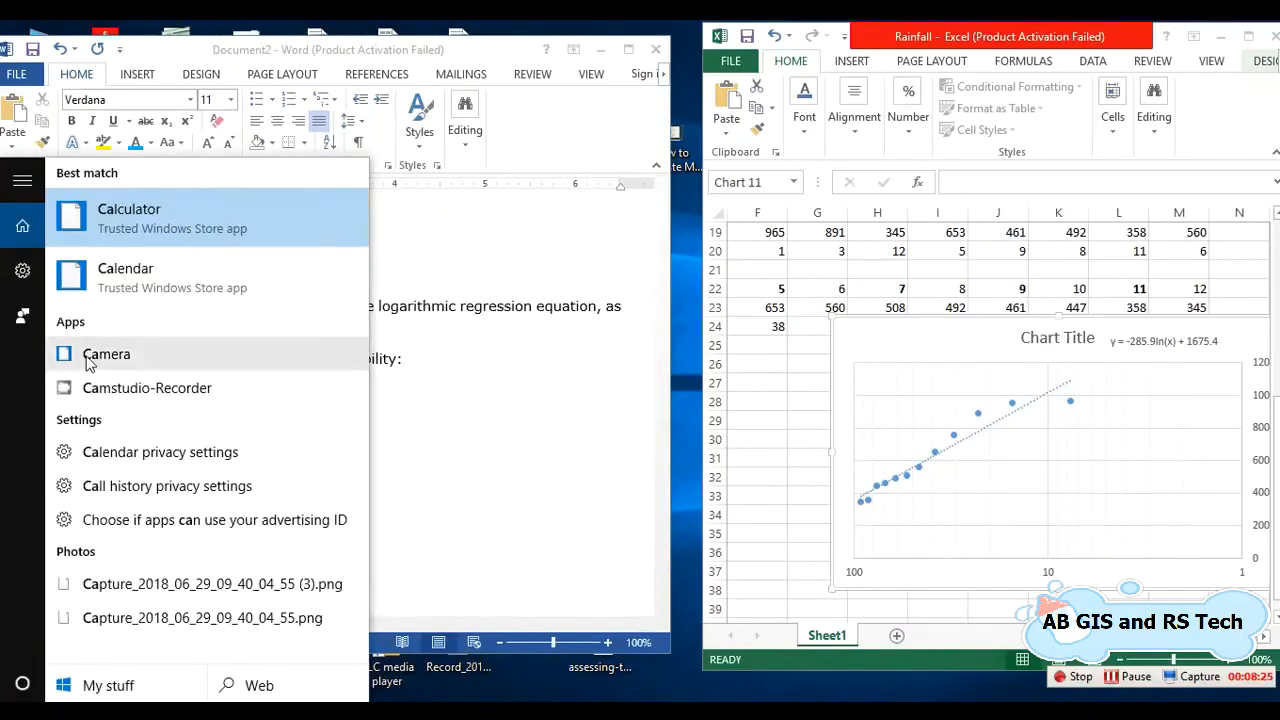
pyautogui.click(118, 220)
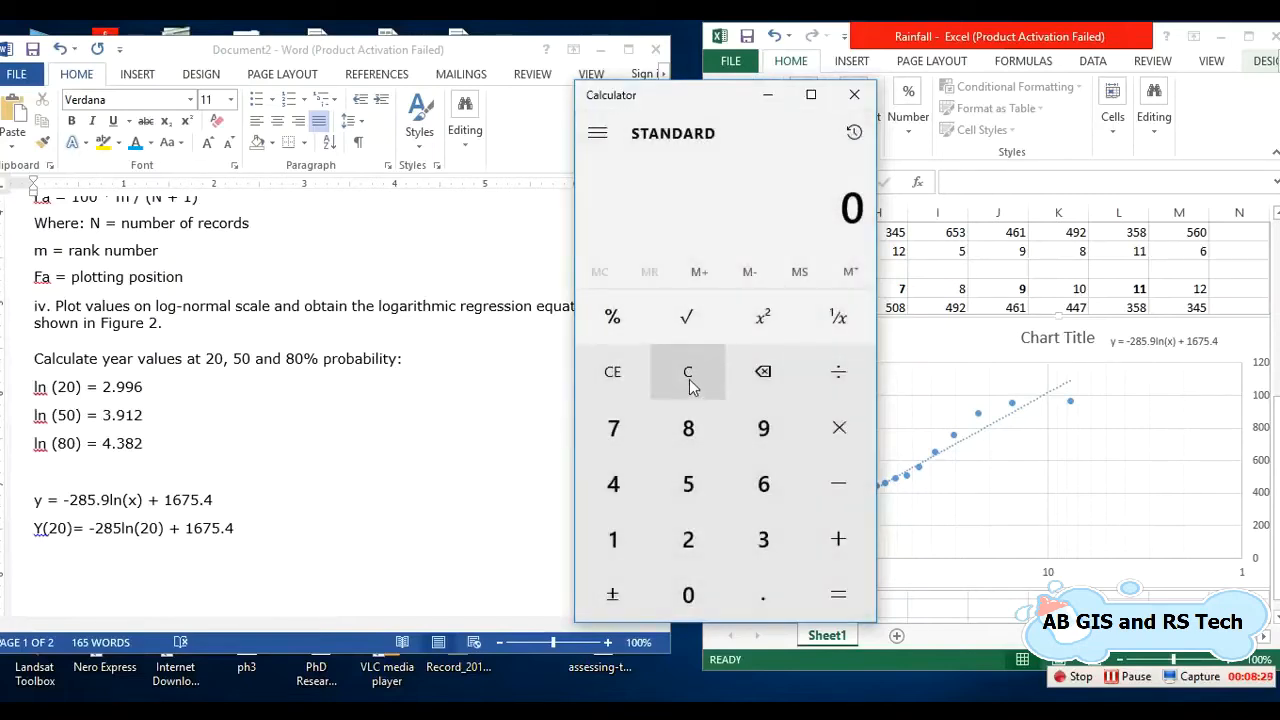
pyautogui.click(843, 497)
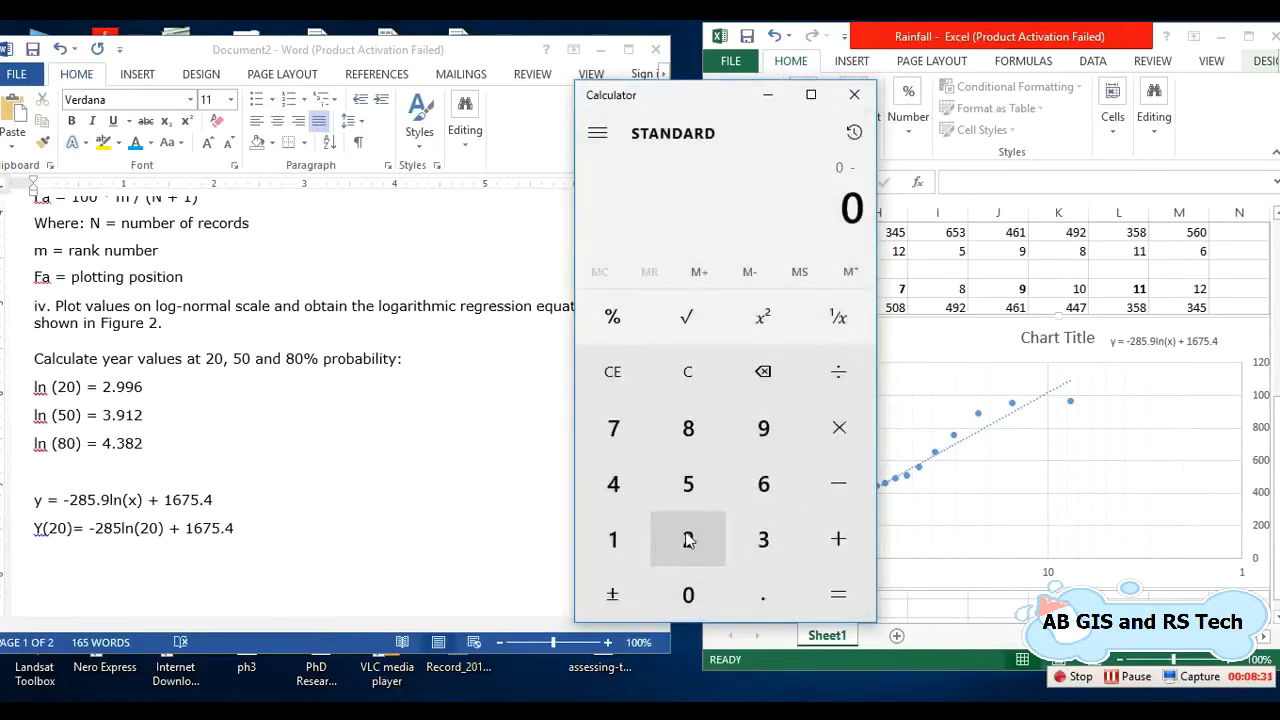
pyautogui.click(689, 537)
pyautogui.click(689, 428)
pyautogui.click(688, 483)
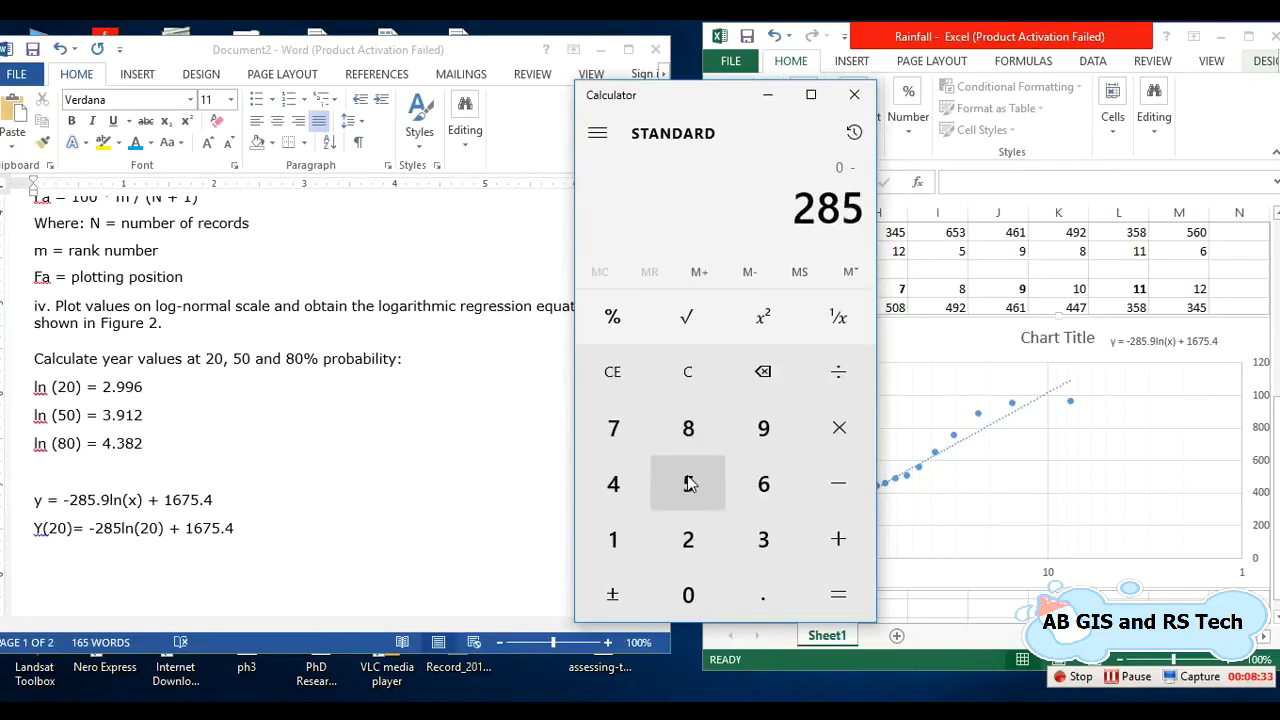
pyautogui.click(835, 451)
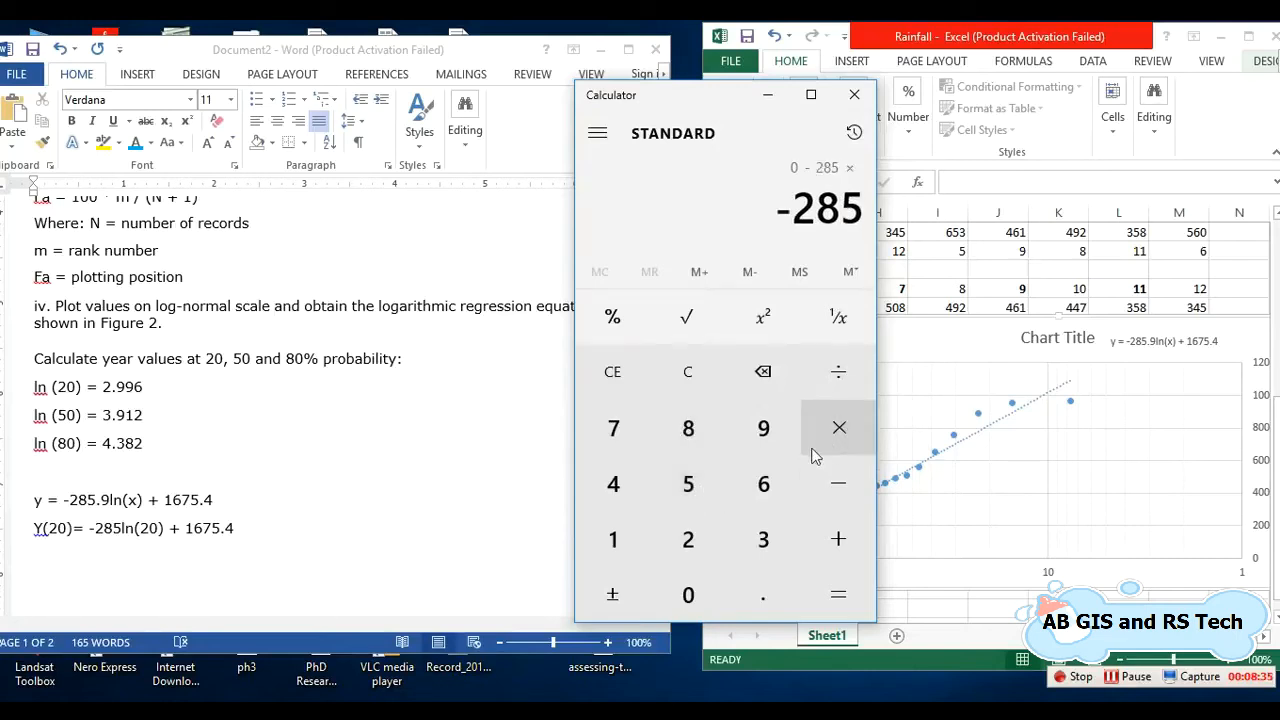
# Step: Look up the ln (20) value in the Word document and enter 2.996 as the multiplier in Calculator
pyautogui.click(163, 533)
pyautogui.moveTo(135, 527)
pyautogui.mouseDown()
pyautogui.moveTo(90, 528)
pyautogui.moveTo(121, 528)
pyautogui.mouseUp()
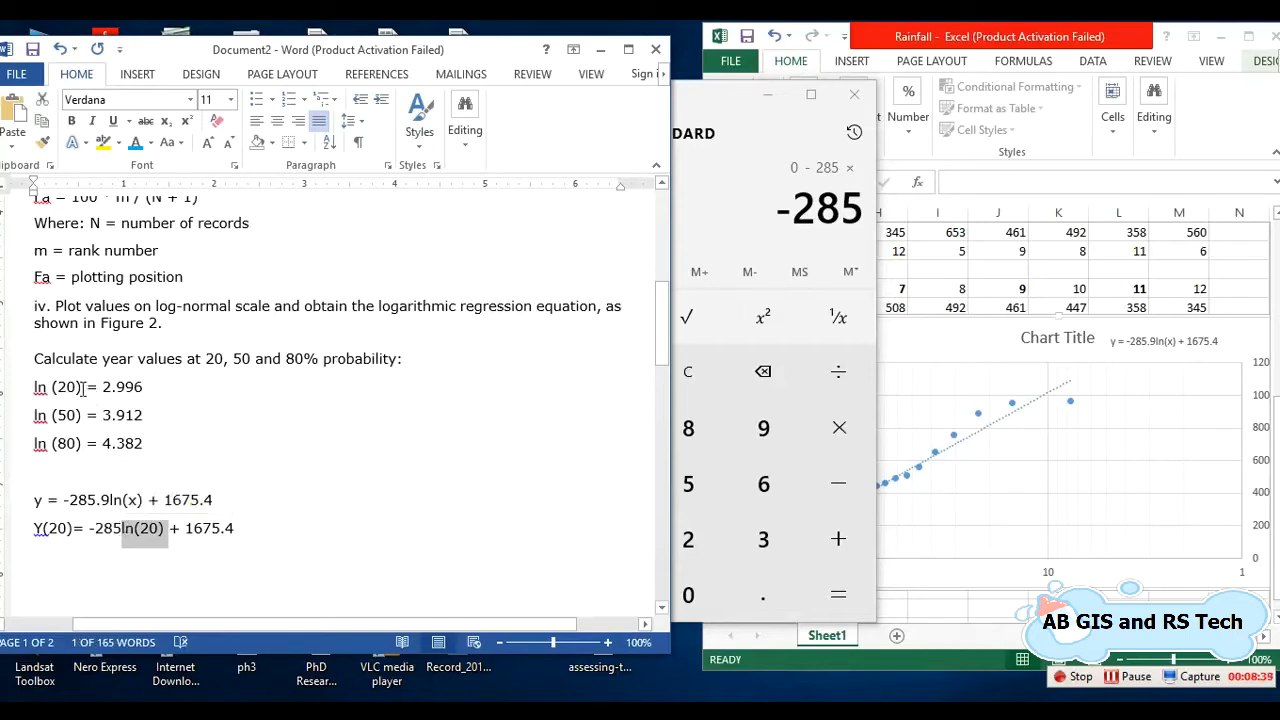
pyautogui.moveTo(83, 387); pyautogui.dragTo(34, 387)
pyautogui.moveTo(143, 387); pyautogui.dragTo(103, 390)
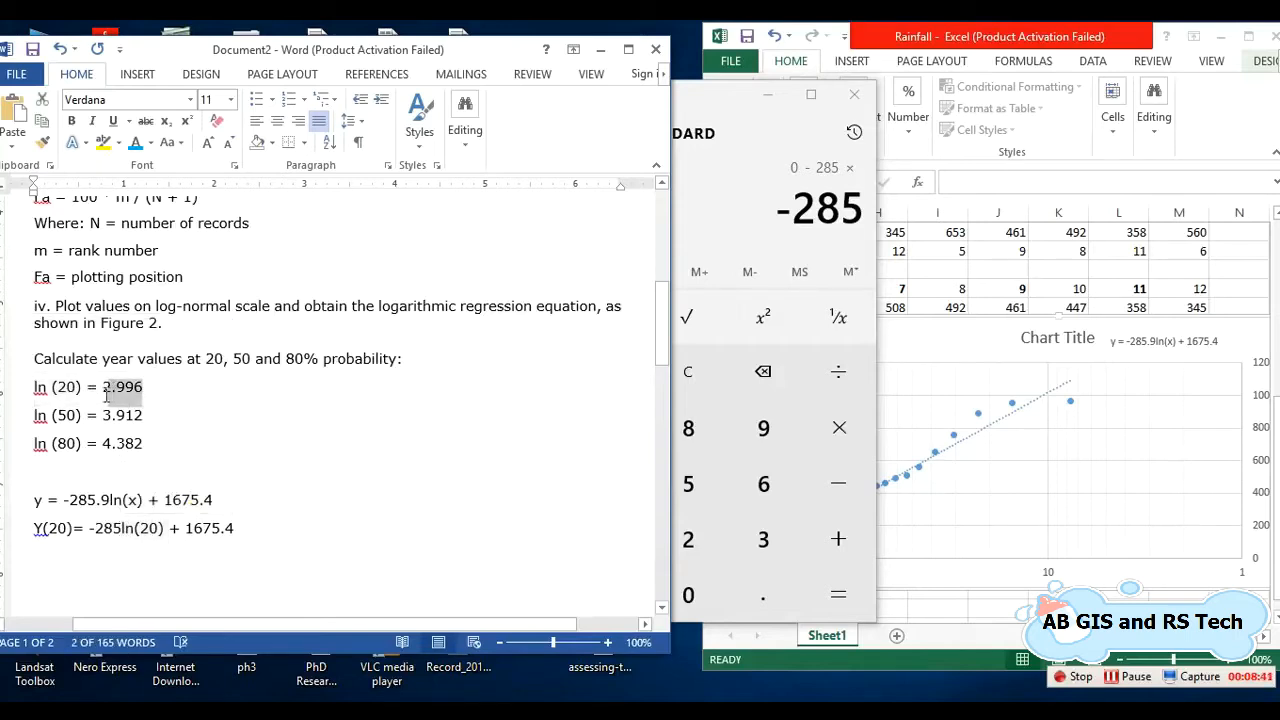
pyautogui.click(713, 210)
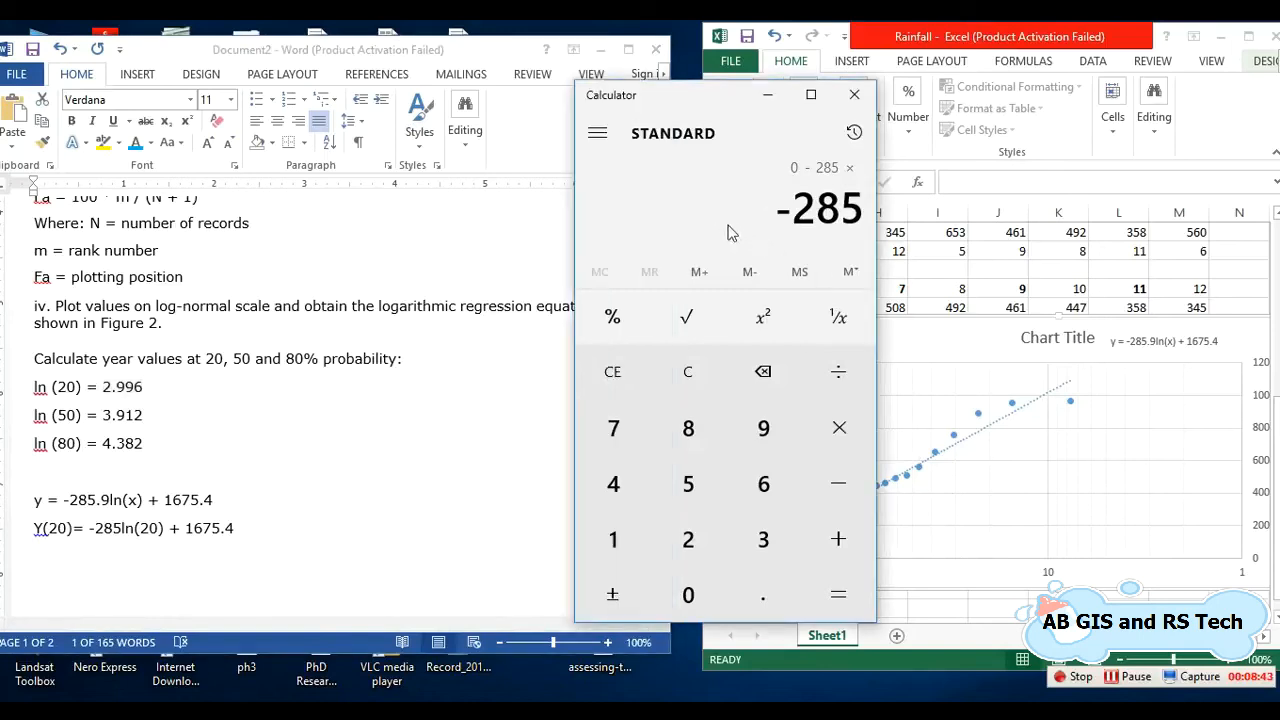
pyautogui.click(688, 540)
pyautogui.click(763, 596)
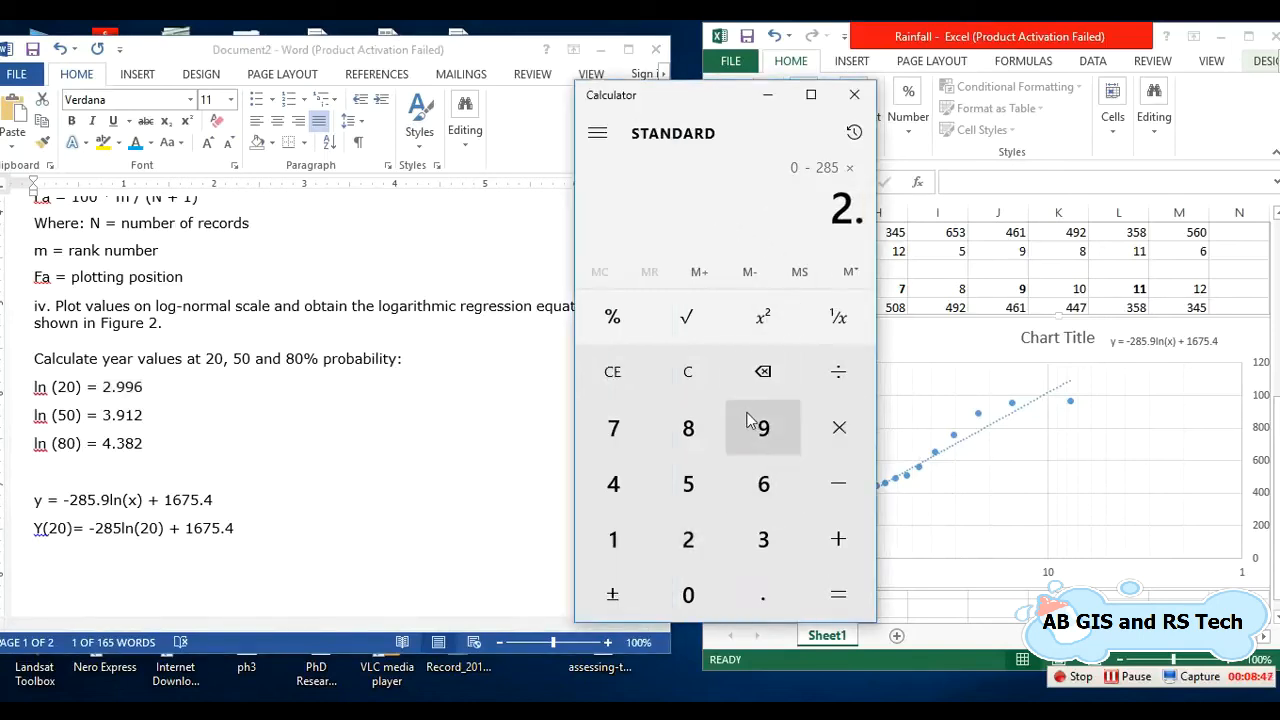
pyautogui.click(760, 432)
pyautogui.click(762, 430)
pyautogui.click(768, 483)
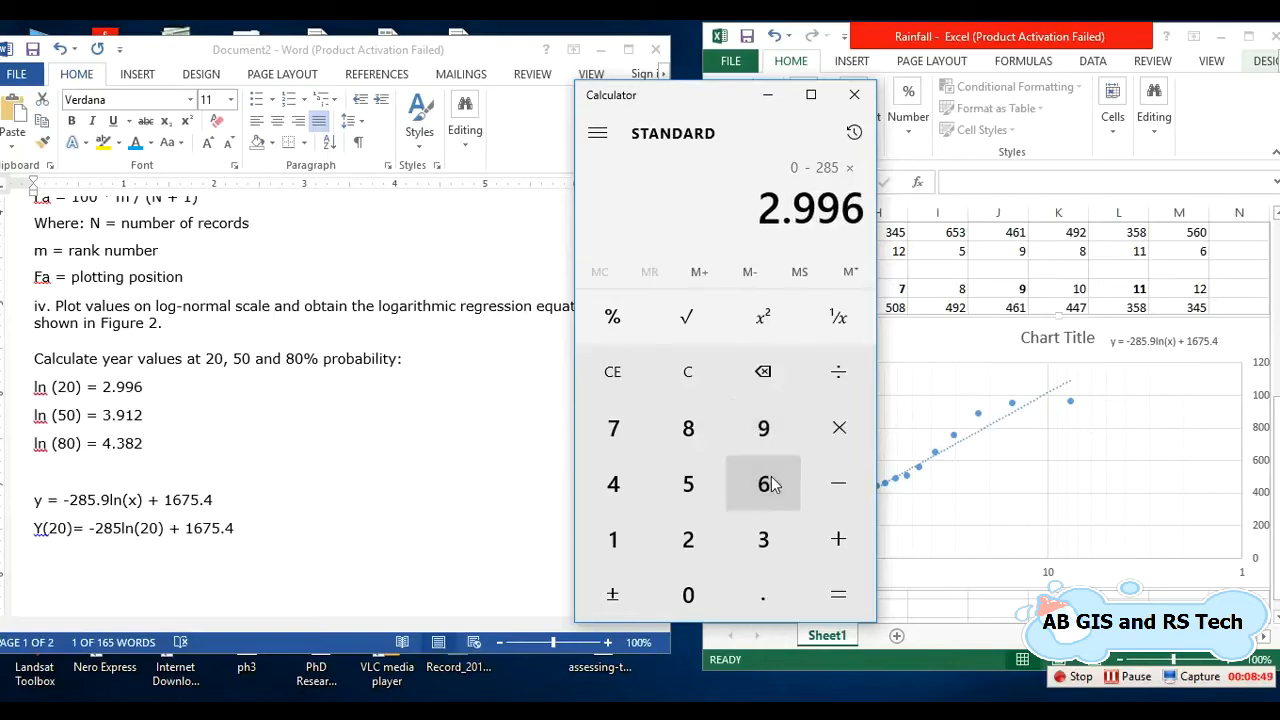
# Step: Evaluate the product in Calculator and add 1675.4 to it to complete the Y(20) calculation
pyautogui.click(838, 600)
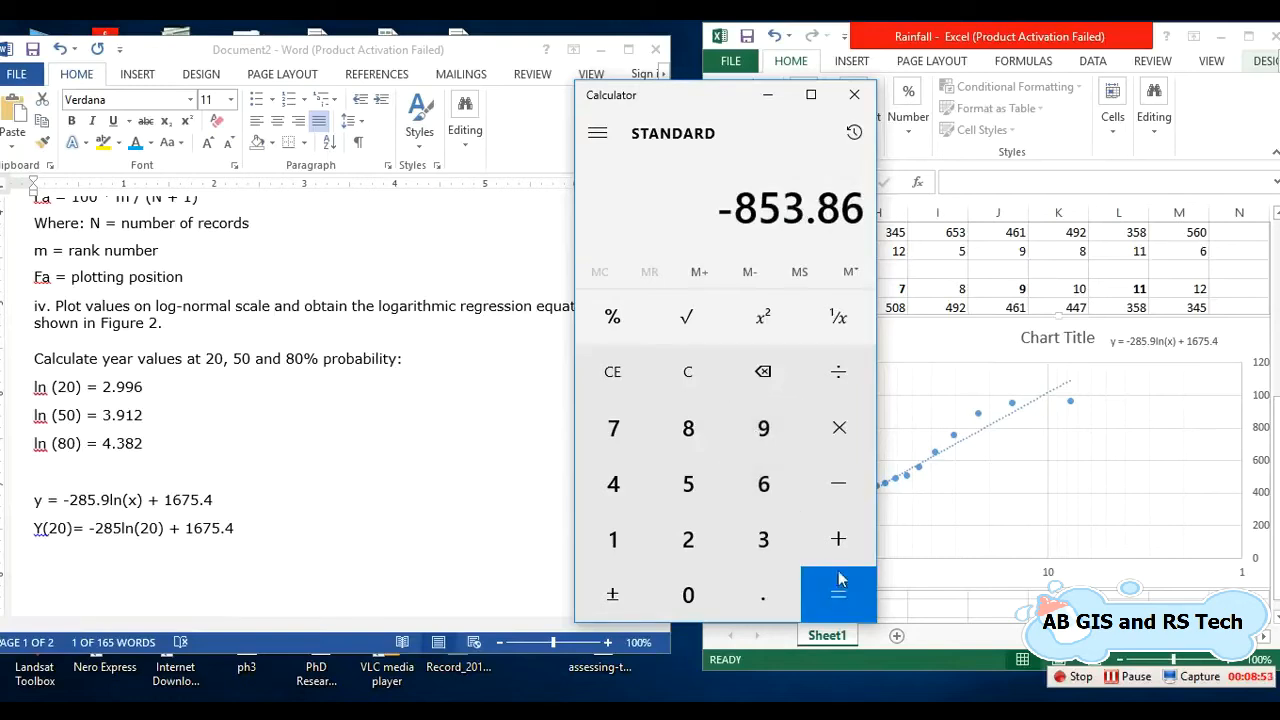
pyautogui.click(840, 553)
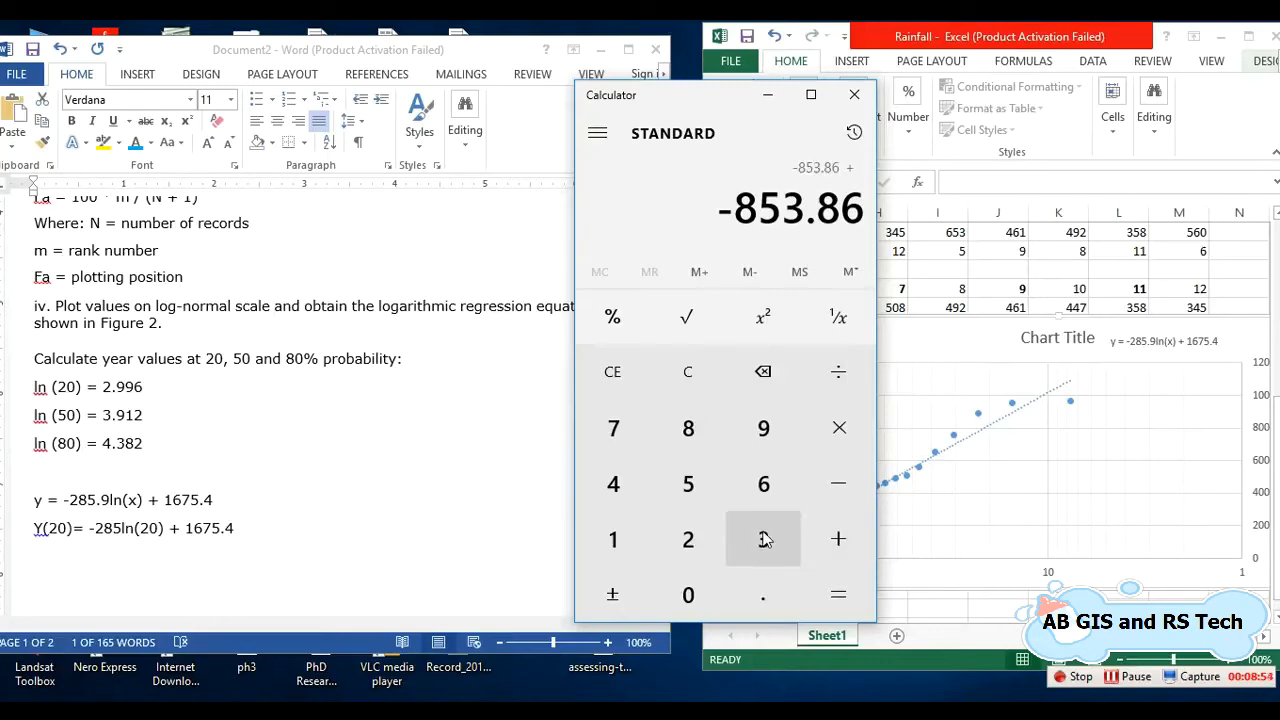
pyautogui.click(632, 538)
pyautogui.click(752, 488)
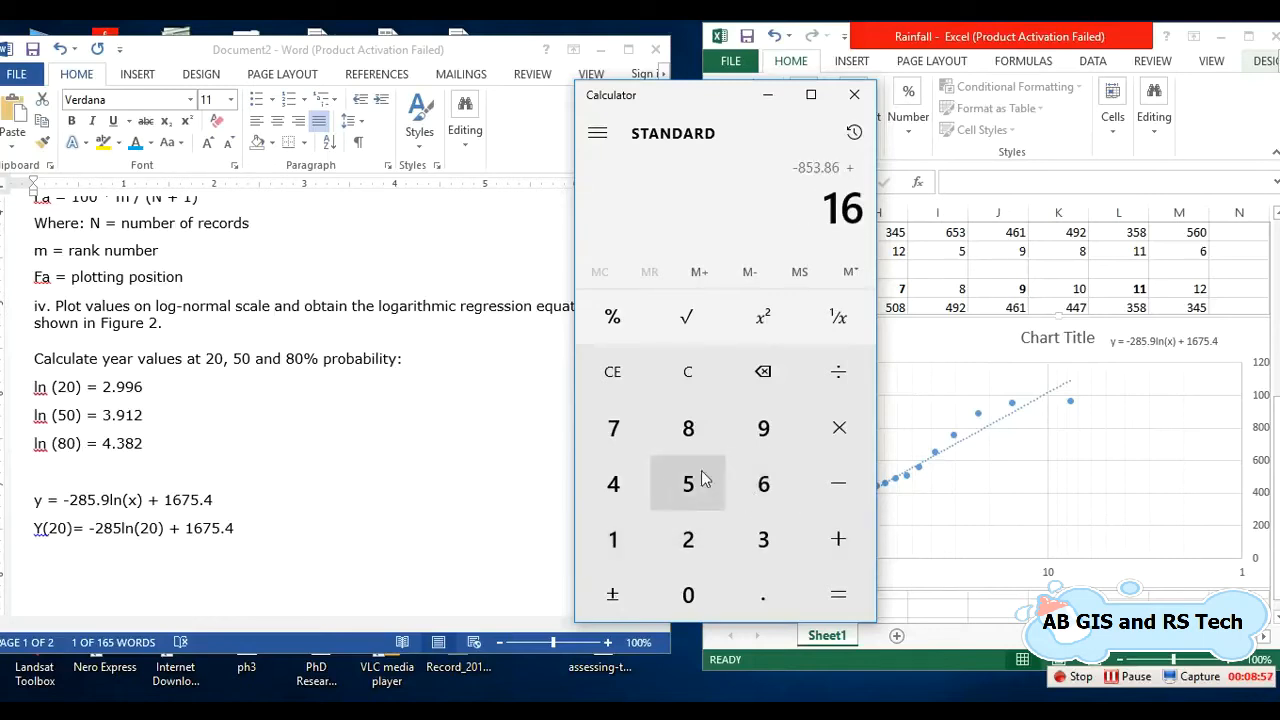
pyautogui.click(609, 429)
pyautogui.click(684, 484)
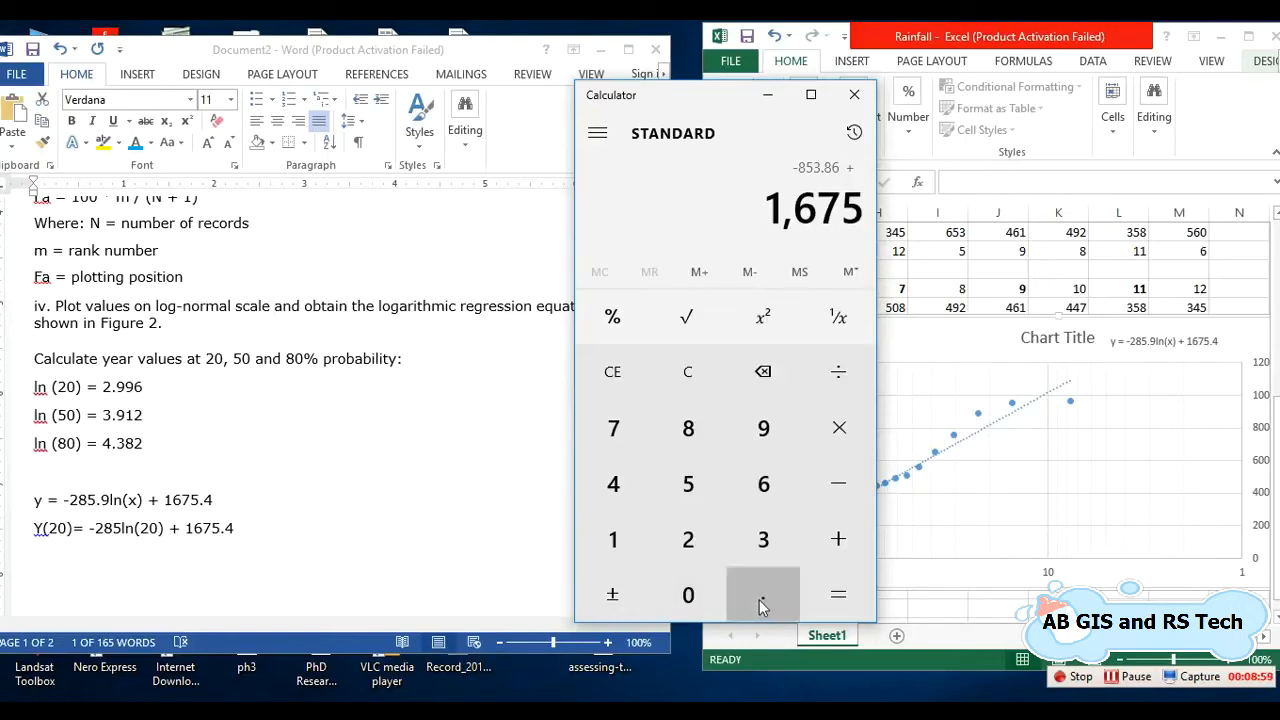
pyautogui.click(757, 600)
pyautogui.click(632, 496)
pyautogui.click(838, 594)
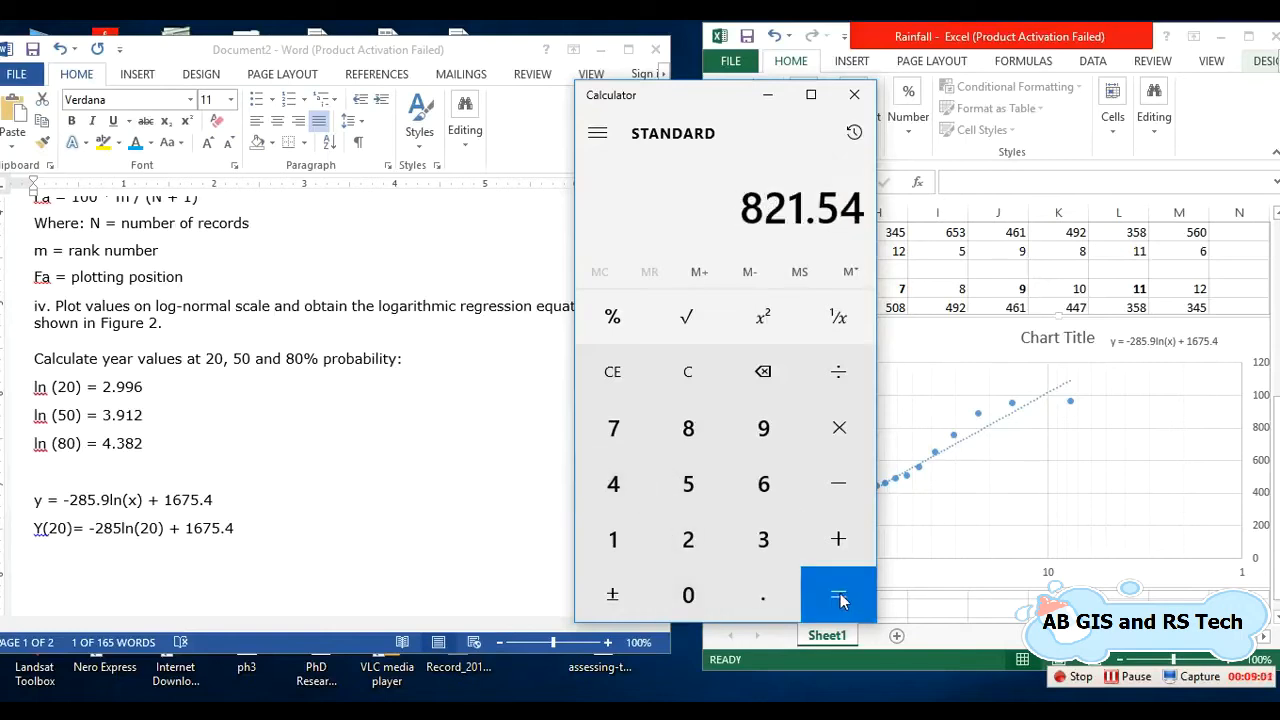
# Step: Add the result "821.54mm" on its own line below the Y(20) equation in the Word document
pyautogui.click(265, 538)
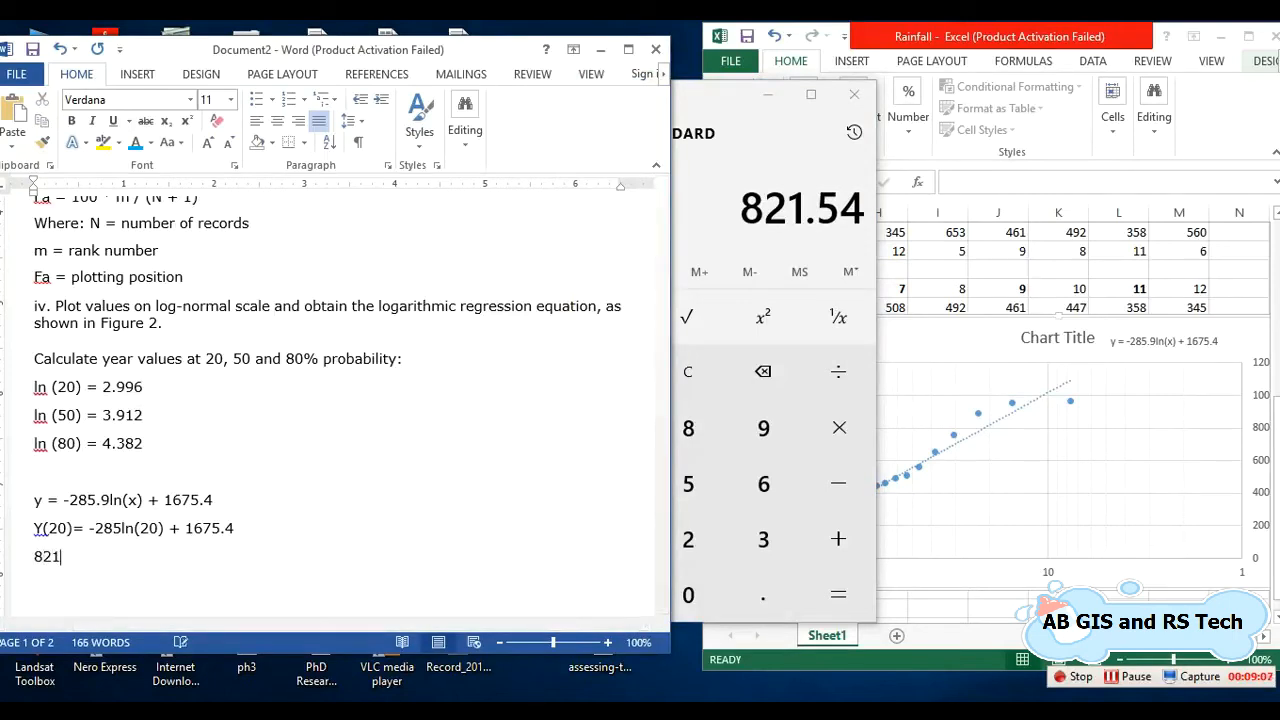
pyautogui.write('821.54')
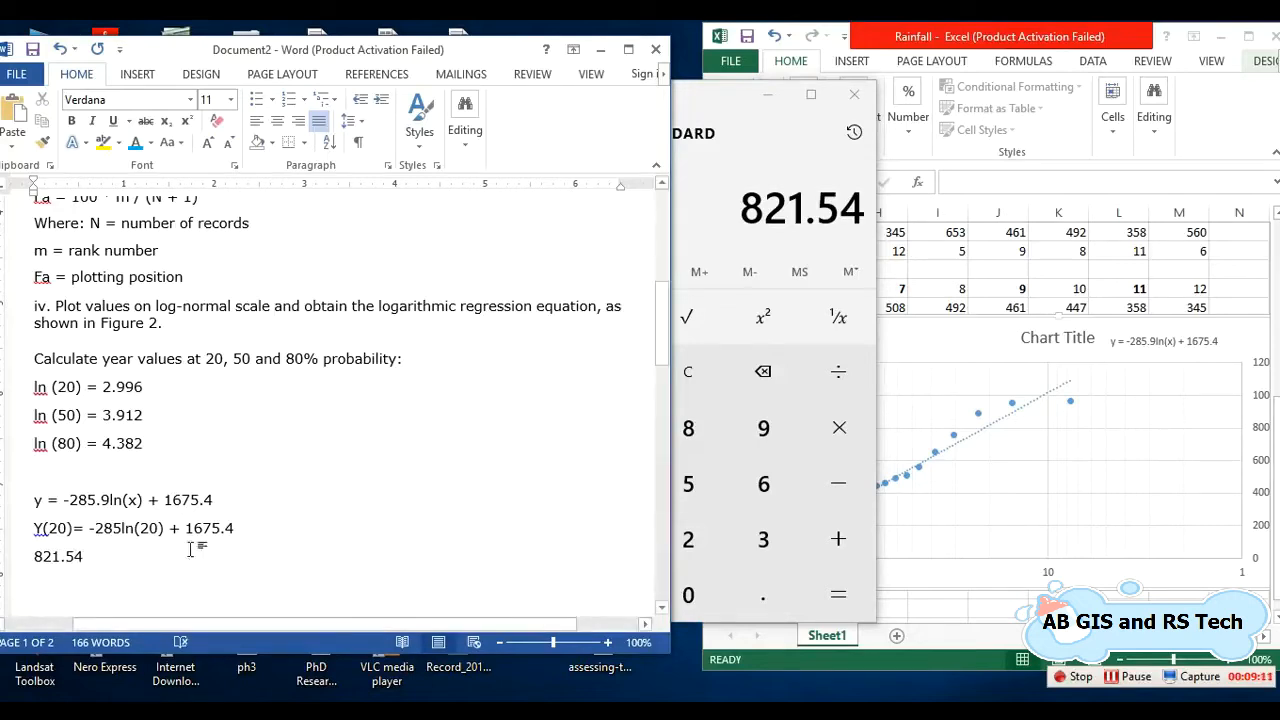
pyautogui.write('mm')
# Step: Start a line "Y(50) =" below the 821.54mm result and complete it with a copy of the Y(20) expression, -285ln(20) + 1675.4
pyautogui.click(118, 585)
pyautogui.write('Y')
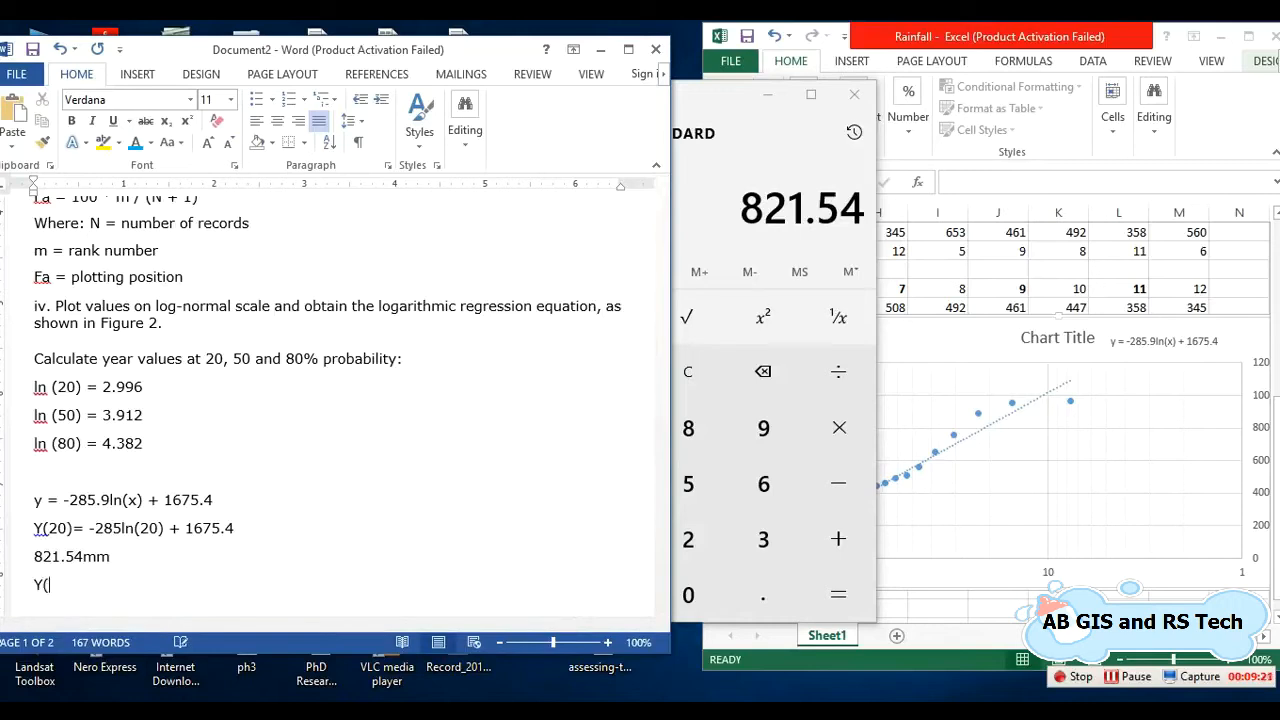
pyautogui.write('(50) =')
pyautogui.moveTo(240, 530); pyautogui.dragTo(89, 535)
pyautogui.hotkey('ctrl', 'c')
pyautogui.click(122, 585)
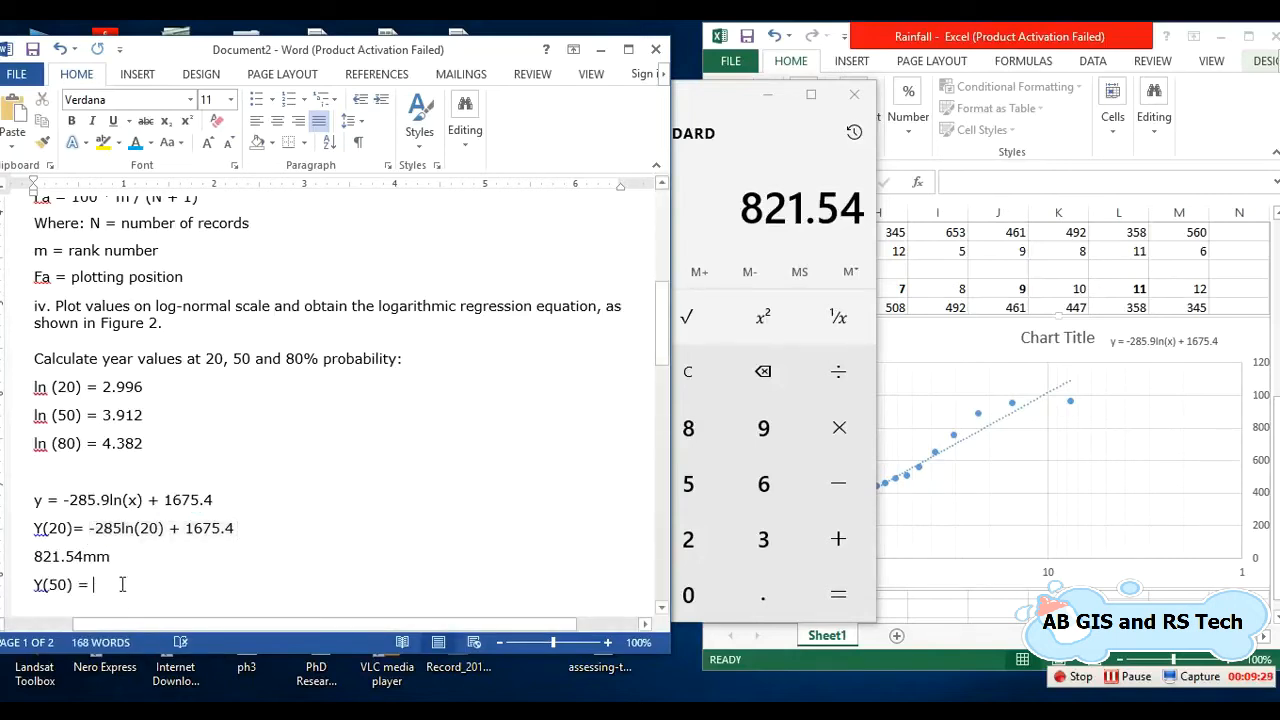
pyautogui.hotkey('ctrl', 'v')
# Step: Change the logarithm term in the Y(50) line to ln(50)
pyautogui.click(155, 585)
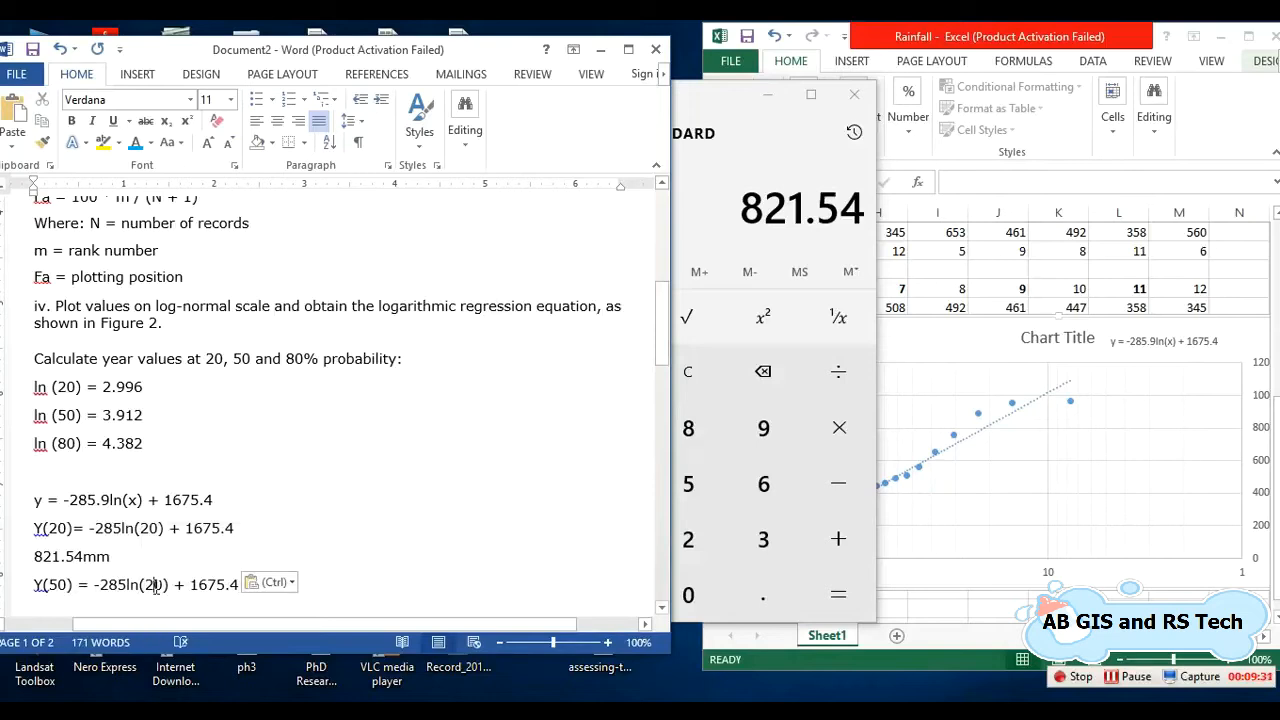
pyautogui.press('BackSpace')
pyautogui.press('Delete')
pyautogui.write('50')
pyautogui.click(283, 597)
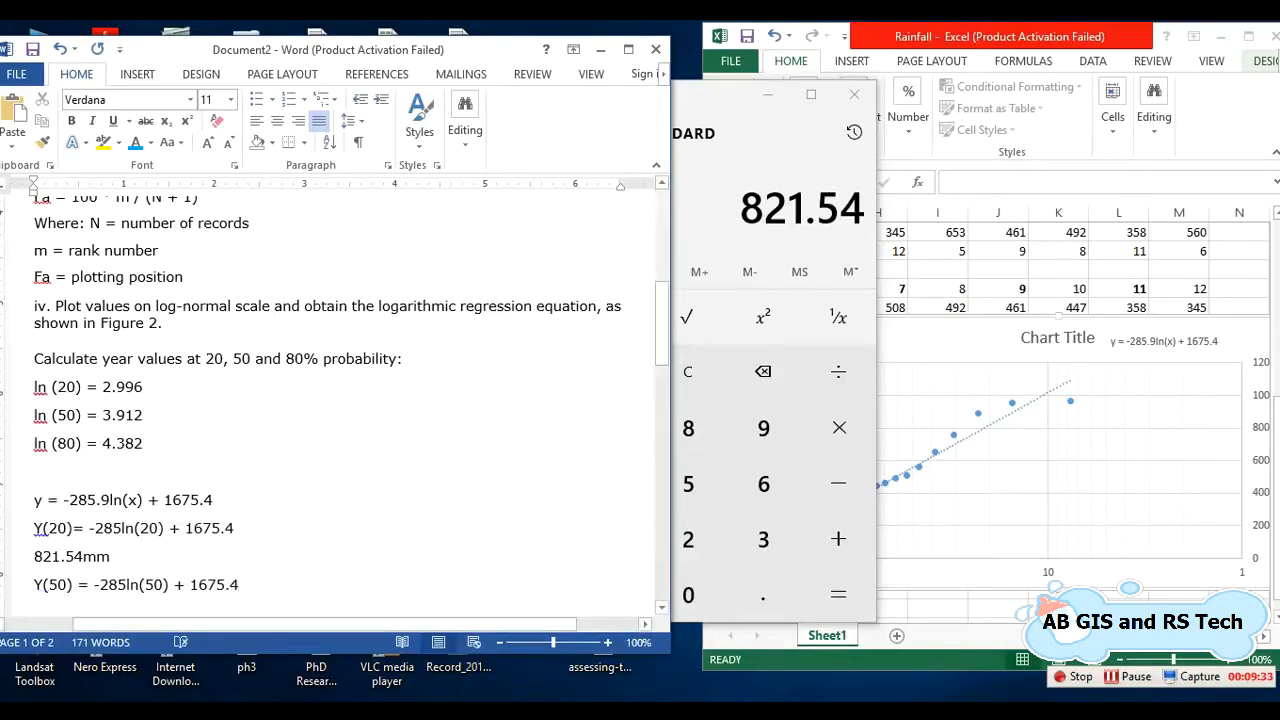
# Step: Match the ln(50) term to its listed value, clear Calculator and enter 0 - 285 followed by the multiplication operator
pyautogui.scroll(-1, 257, 590)
pyautogui.moveTo(173, 555); pyautogui.dragTo(127, 560)
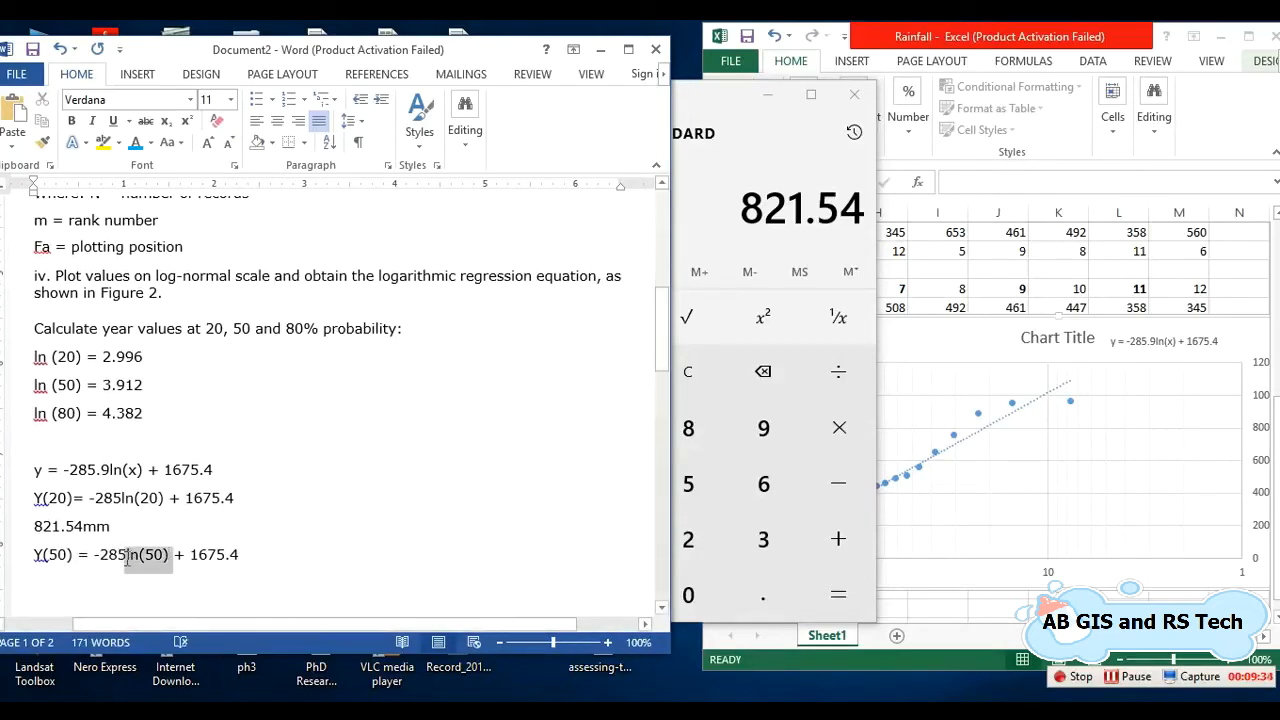
pyautogui.moveTo(88, 386); pyautogui.dragTo(33, 387)
pyautogui.moveTo(144, 387); pyautogui.dragTo(106, 392)
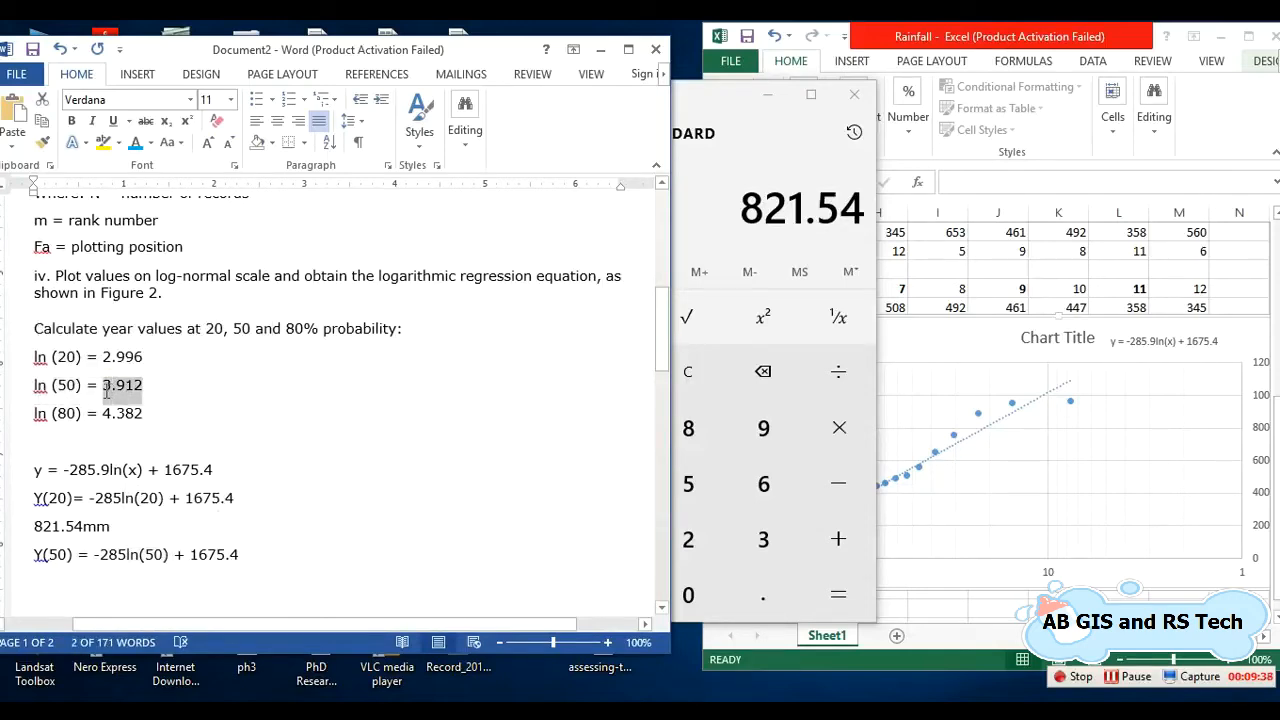
pyautogui.click(602, 505)
pyautogui.click(735, 190)
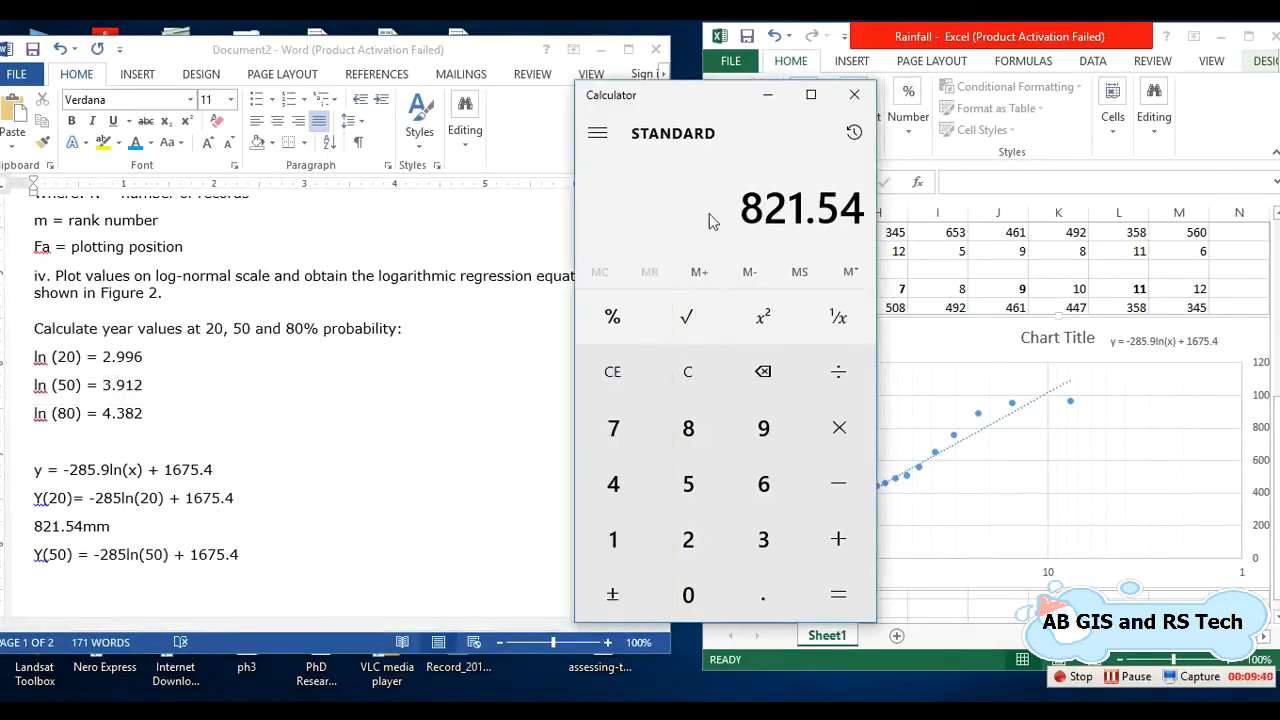
pyautogui.click(635, 371)
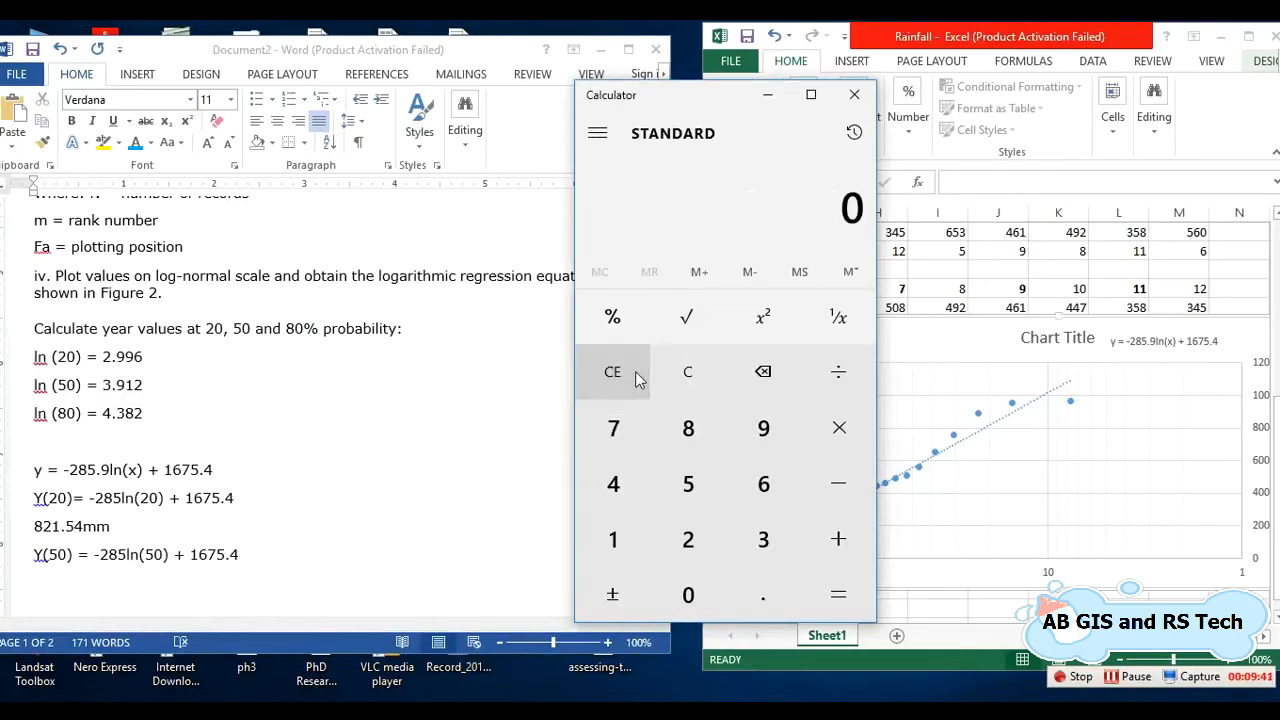
pyautogui.click(848, 494)
pyautogui.click(687, 537)
pyautogui.click(688, 436)
pyautogui.click(688, 470)
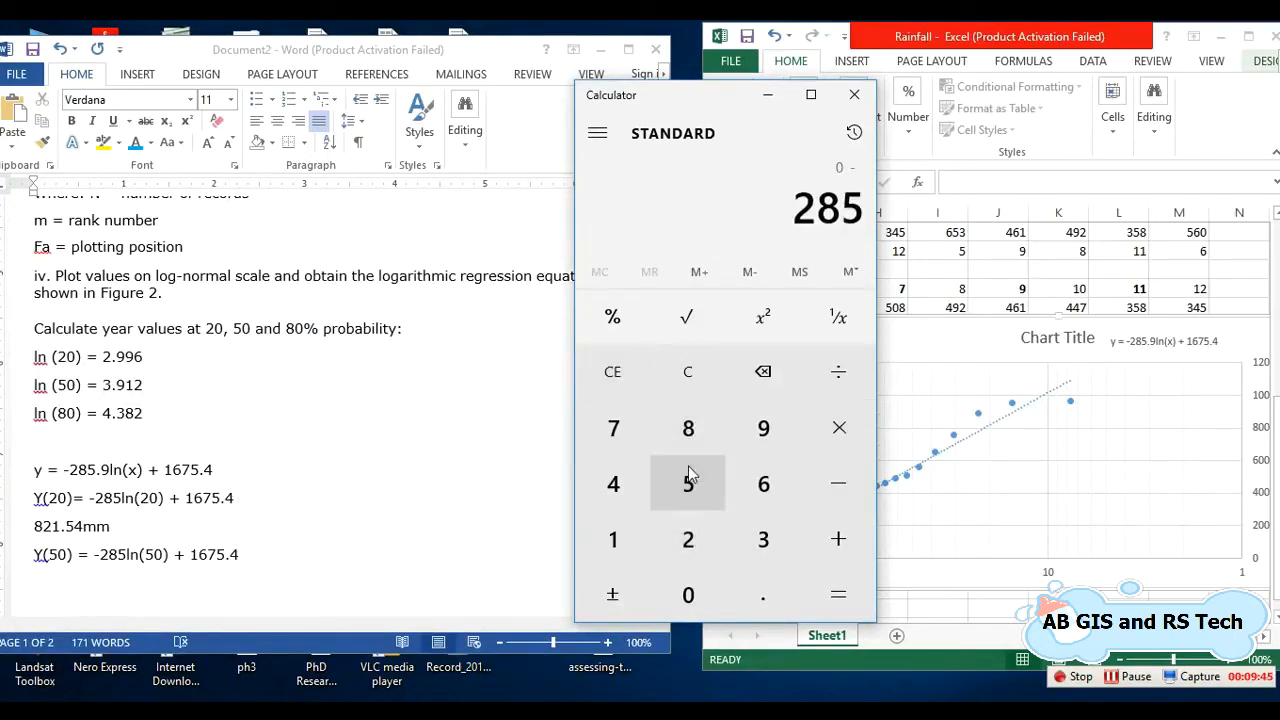
pyautogui.click(836, 428)
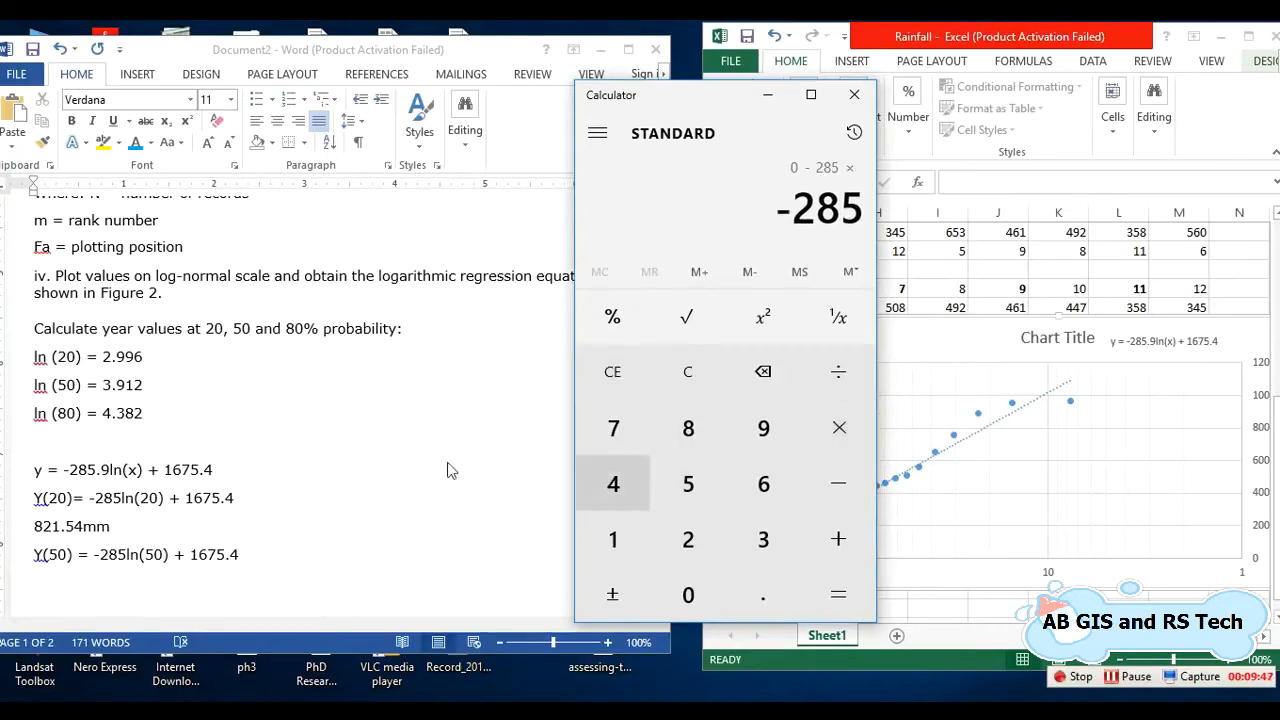
# Step: Look up the ln (50) value in Word, enter 3.912 as the multiplier in Calculator and evaluate the product
pyautogui.click(140, 400)
pyautogui.doubleClick(135, 385)
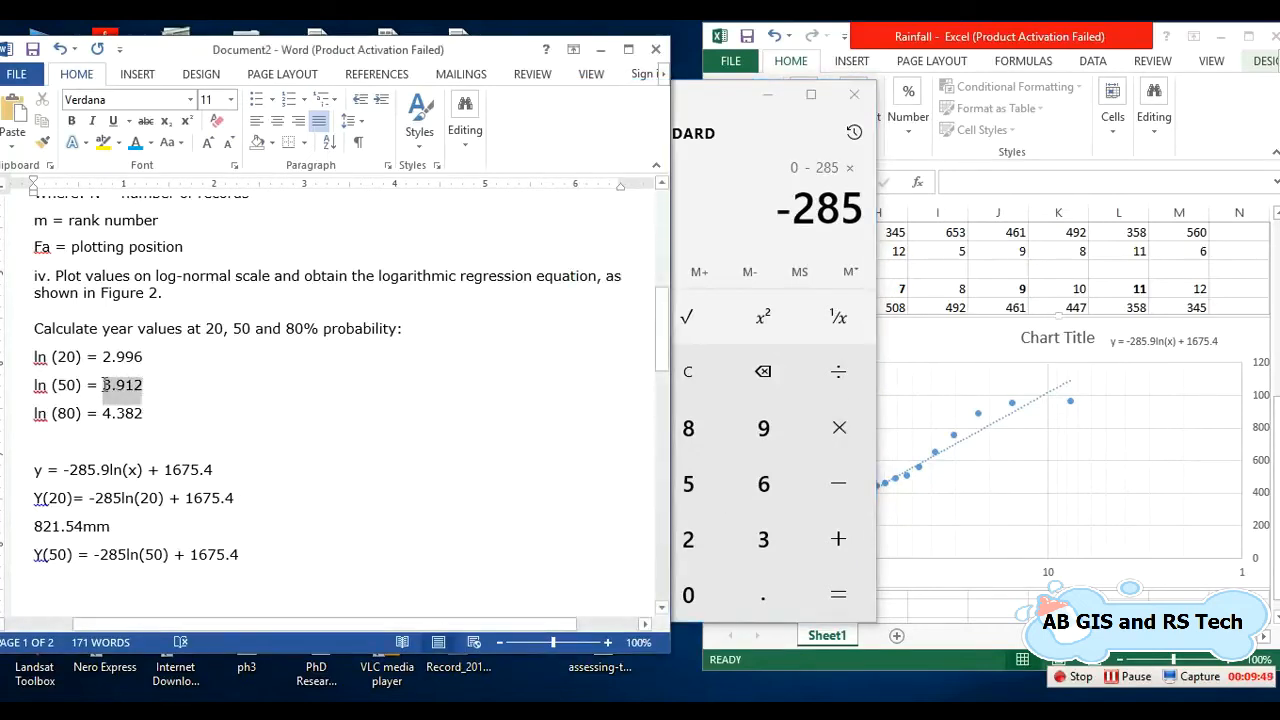
pyautogui.click(763, 538)
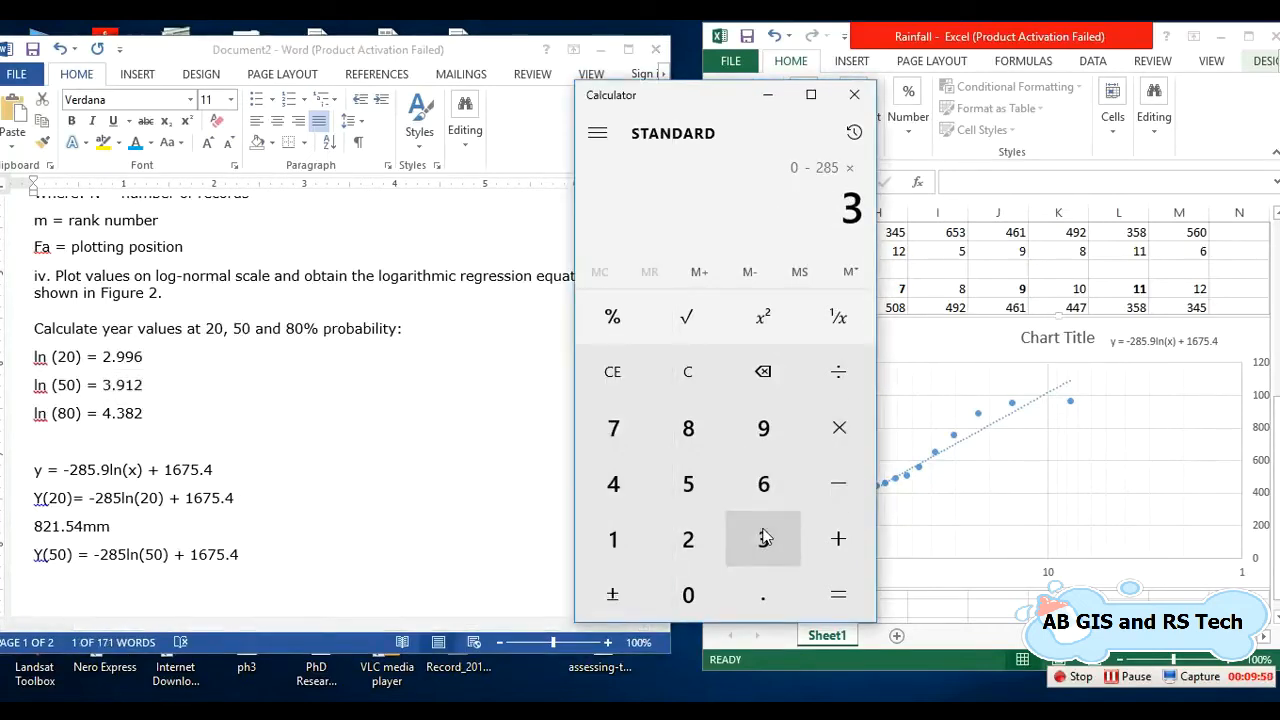
pyautogui.click(760, 593)
pyautogui.click(763, 428)
pyautogui.click(636, 545)
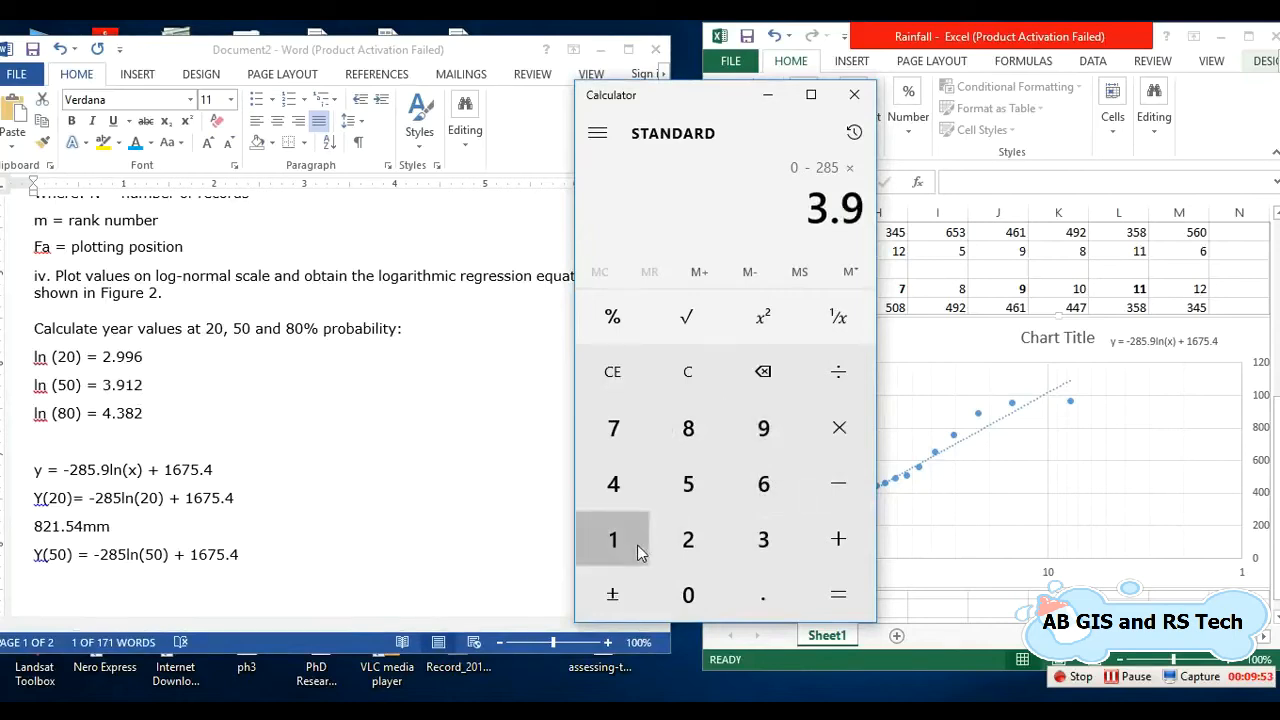
pyautogui.click(688, 540)
pyautogui.click(815, 594)
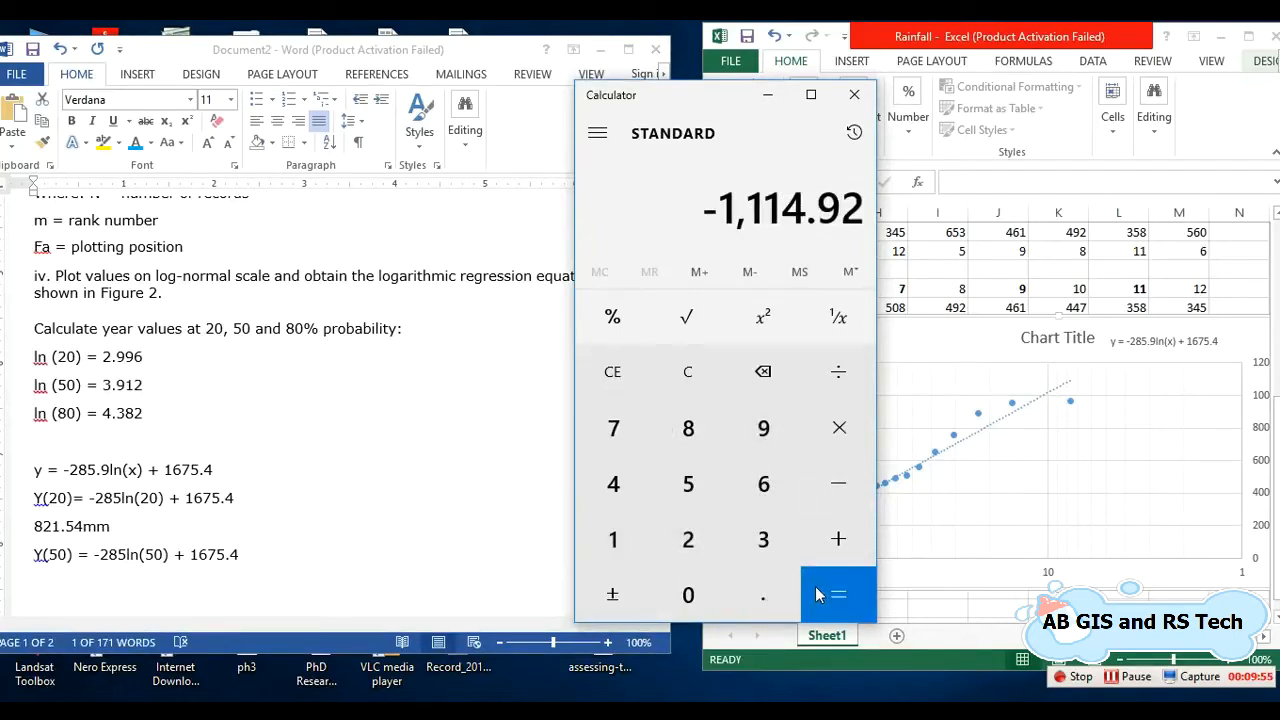
# Step: Add 1675.4 to the product in Calculator to complete the Y(50) calculation
pyautogui.click(834, 545)
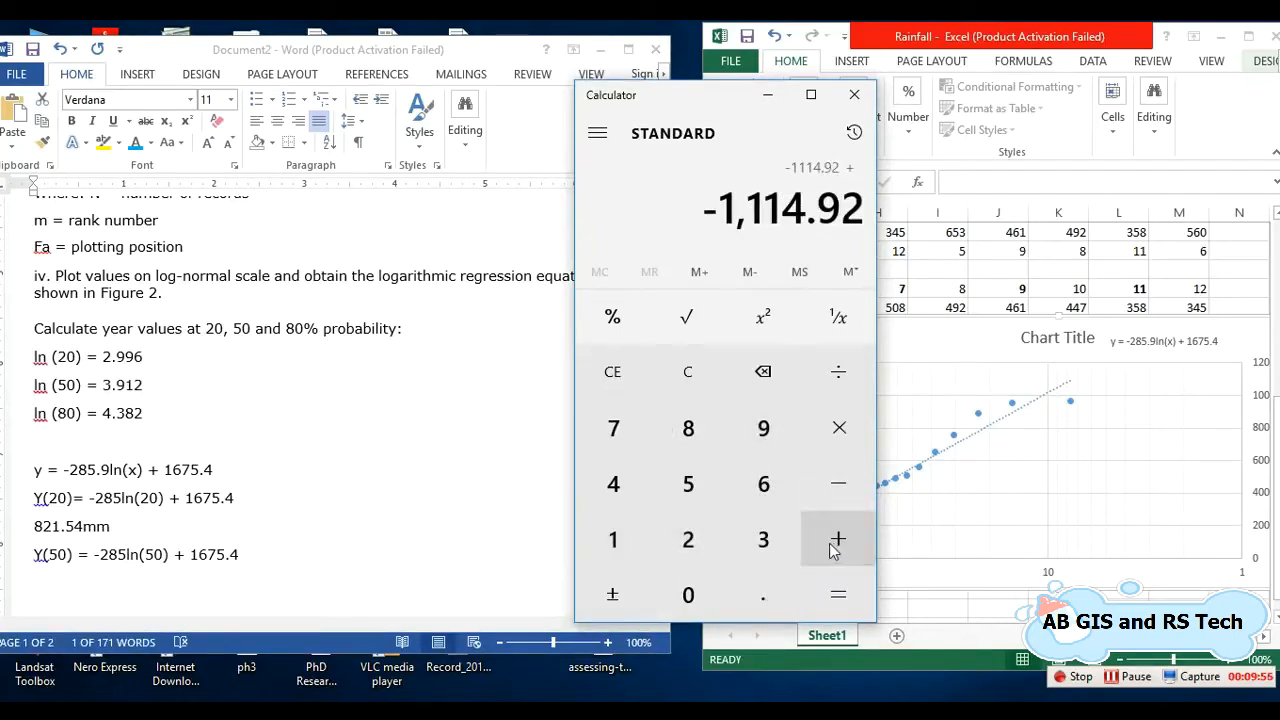
pyautogui.click(614, 538)
pyautogui.click(755, 487)
pyautogui.click(628, 444)
pyautogui.click(670, 480)
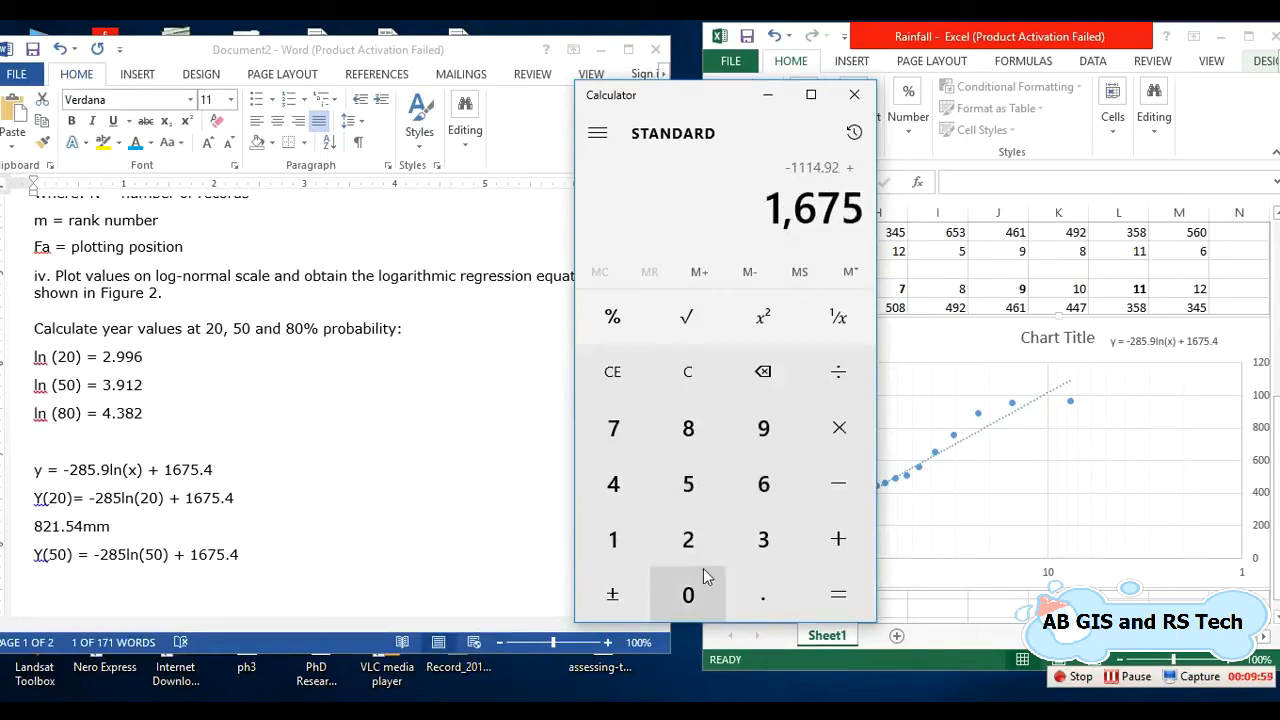
pyautogui.click(760, 598)
pyautogui.click(613, 483)
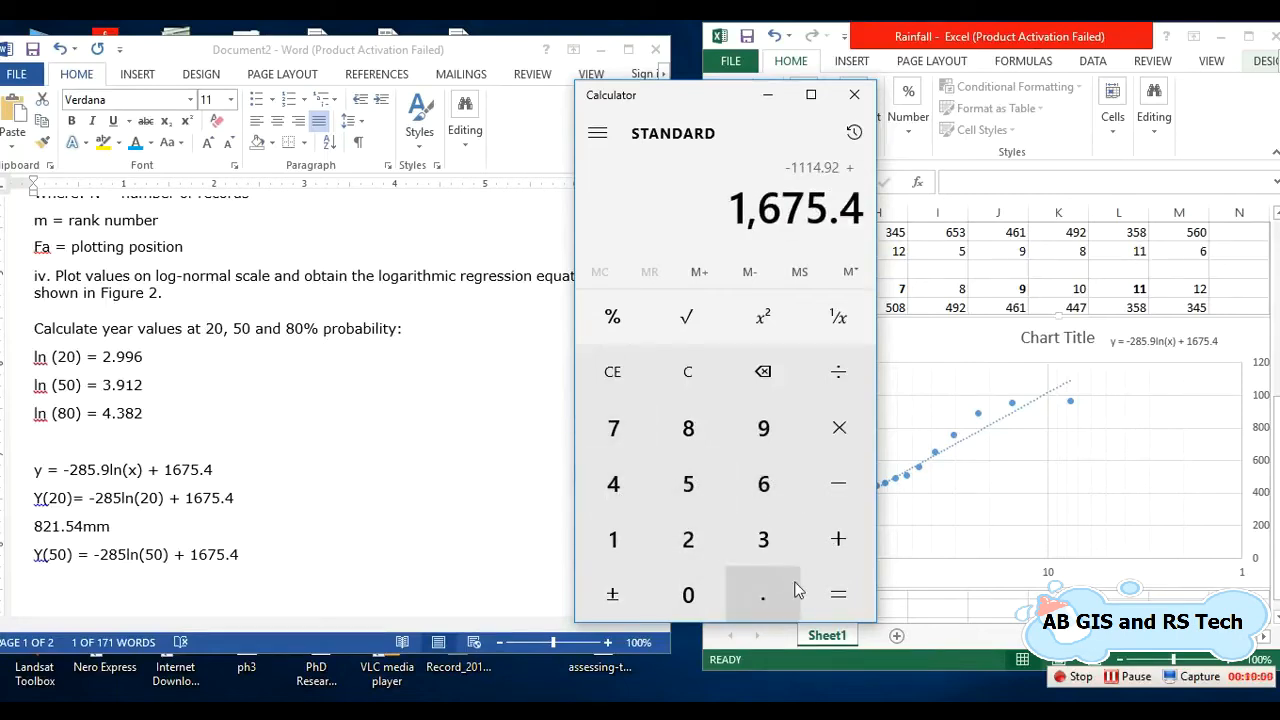
pyautogui.click(856, 595)
# Step: Add the line "560.78mm" below the Y(50) equation in the Word document
pyautogui.click(309, 561)
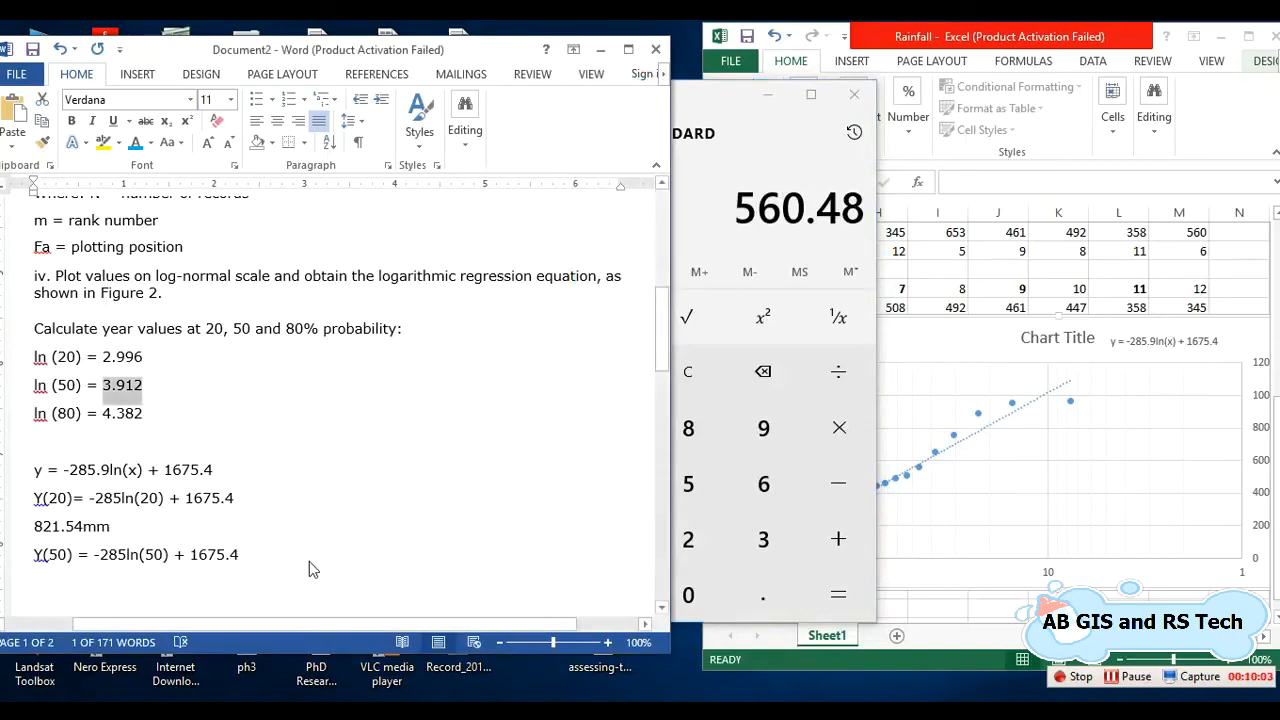
pyautogui.click(310, 560)
pyautogui.press('Return')
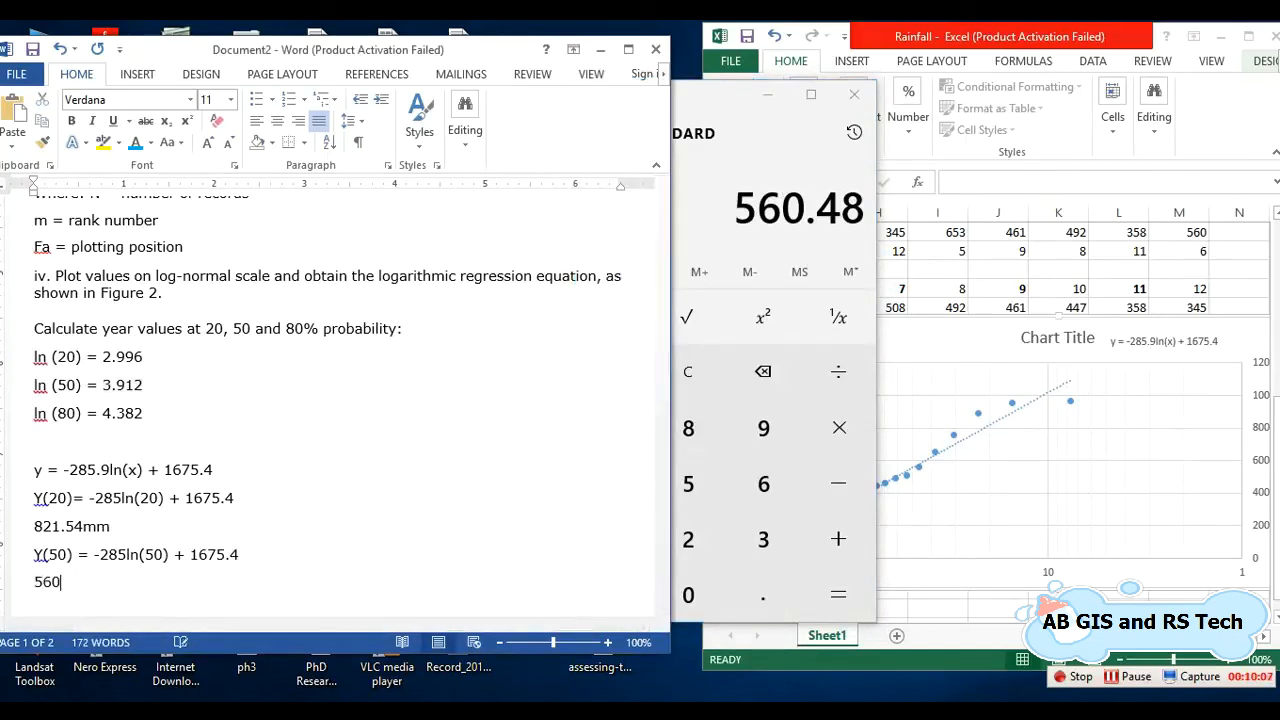
pyautogui.write('560.78mm')
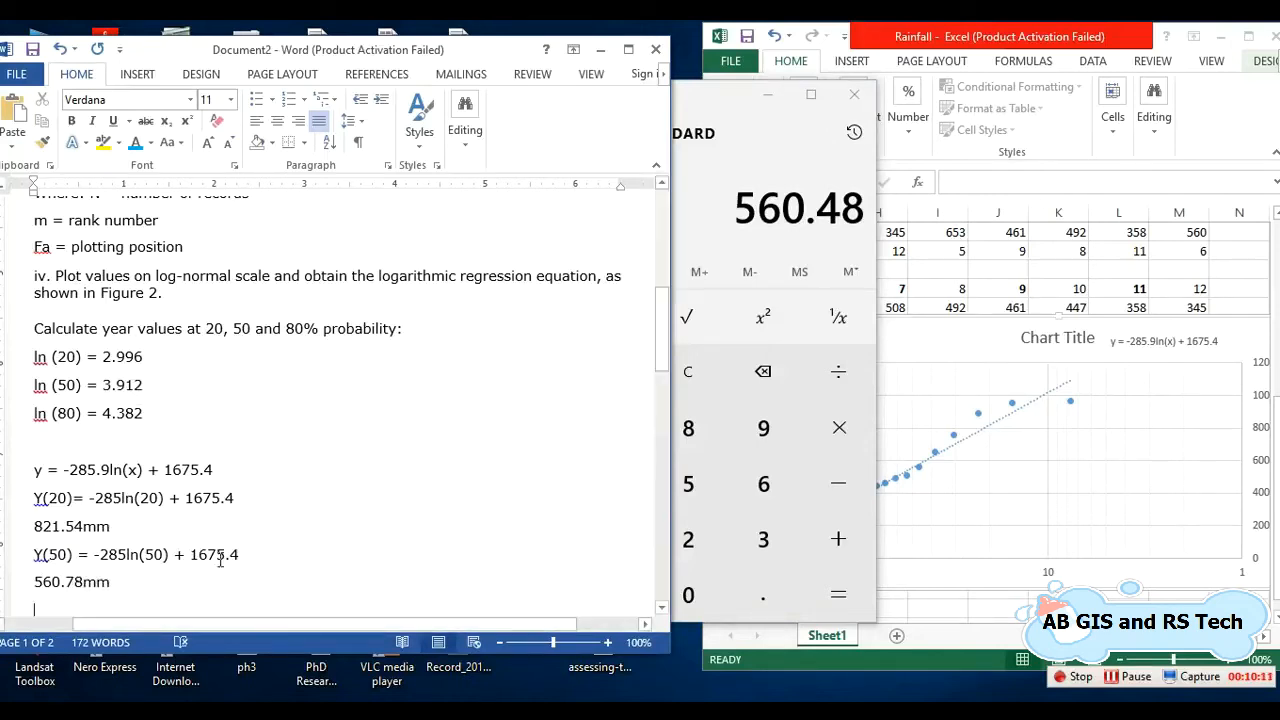
# Step: Duplicate the Y(50) equation line below the 560.78mm result and change the copy's logarithm term to ln(80)
pyautogui.scroll(-1, 325, 548)
pyautogui.moveTo(294, 466); pyautogui.dragTo(29, 469)
pyautogui.hotkey('ctrl', 'c')
pyautogui.click(157, 520)
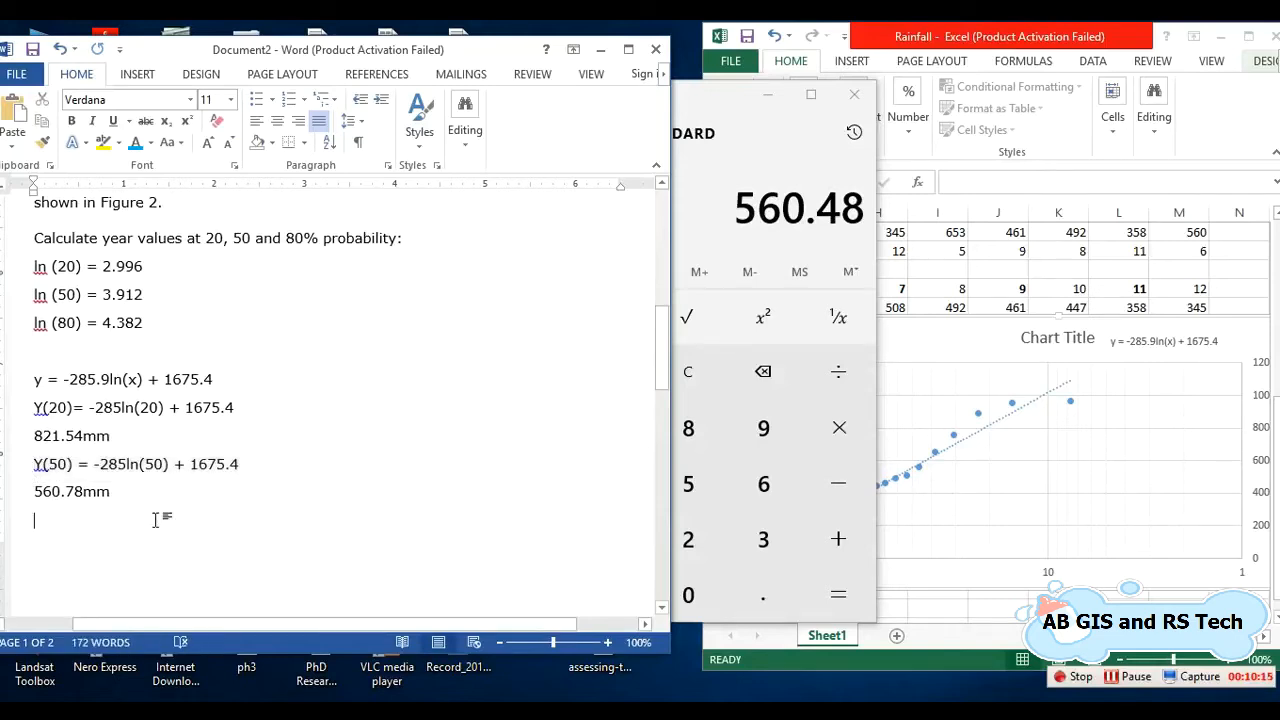
pyautogui.hotkey('ctrl', 'v')
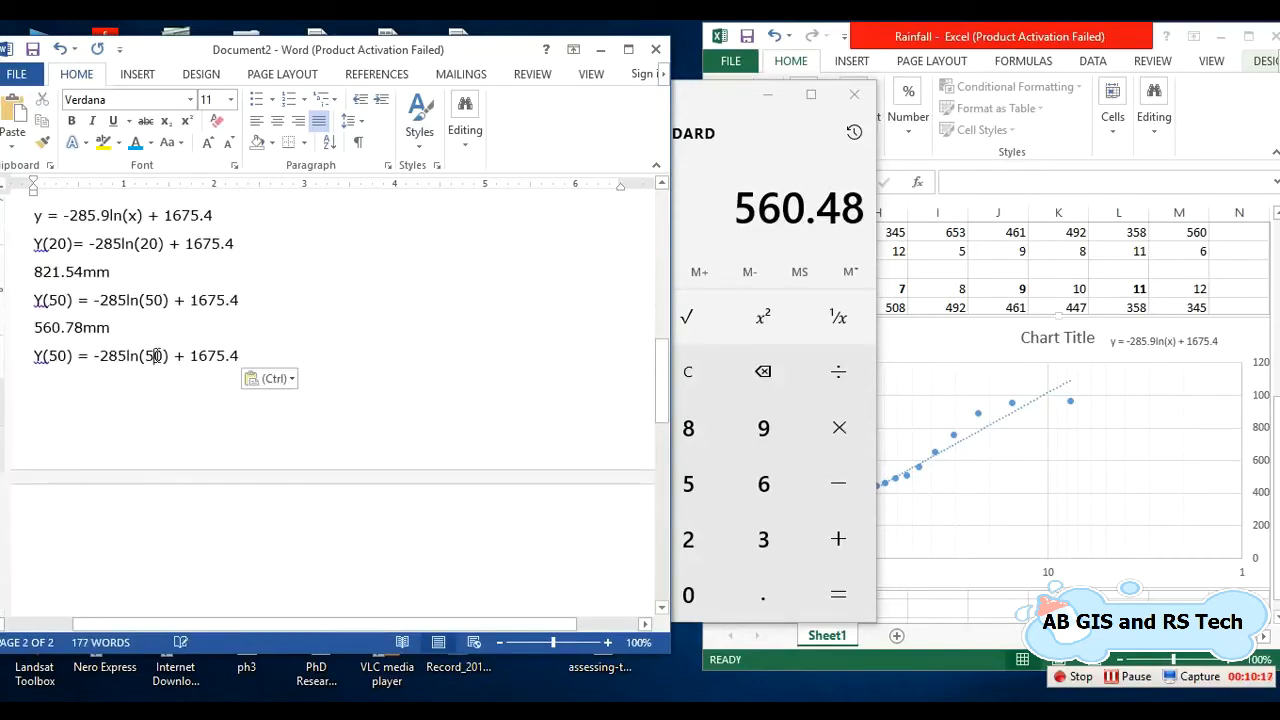
pyautogui.click(153, 356)
pyautogui.press('BackSpace')
pyautogui.write('8')
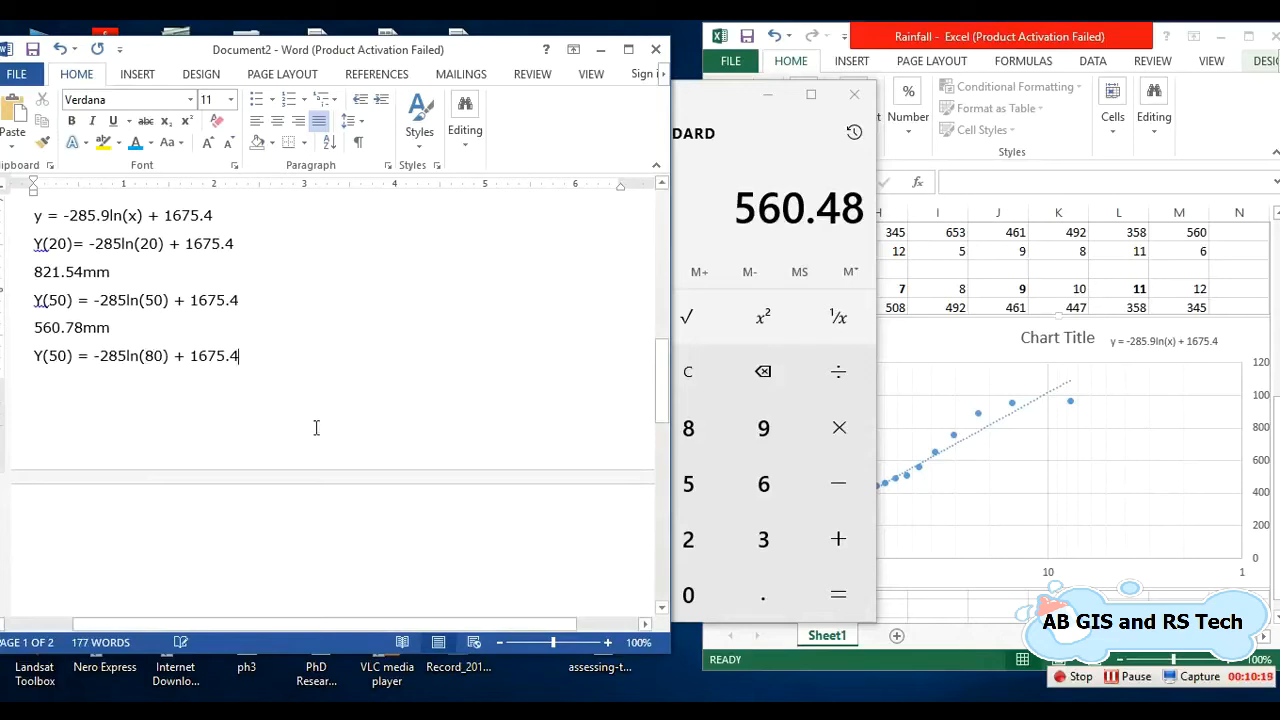
# Step: Delete the blank line between the ln (80) value and the y = -285.9ln(x) + 1675.4 equation
pyautogui.scroll(3, 290, 420)
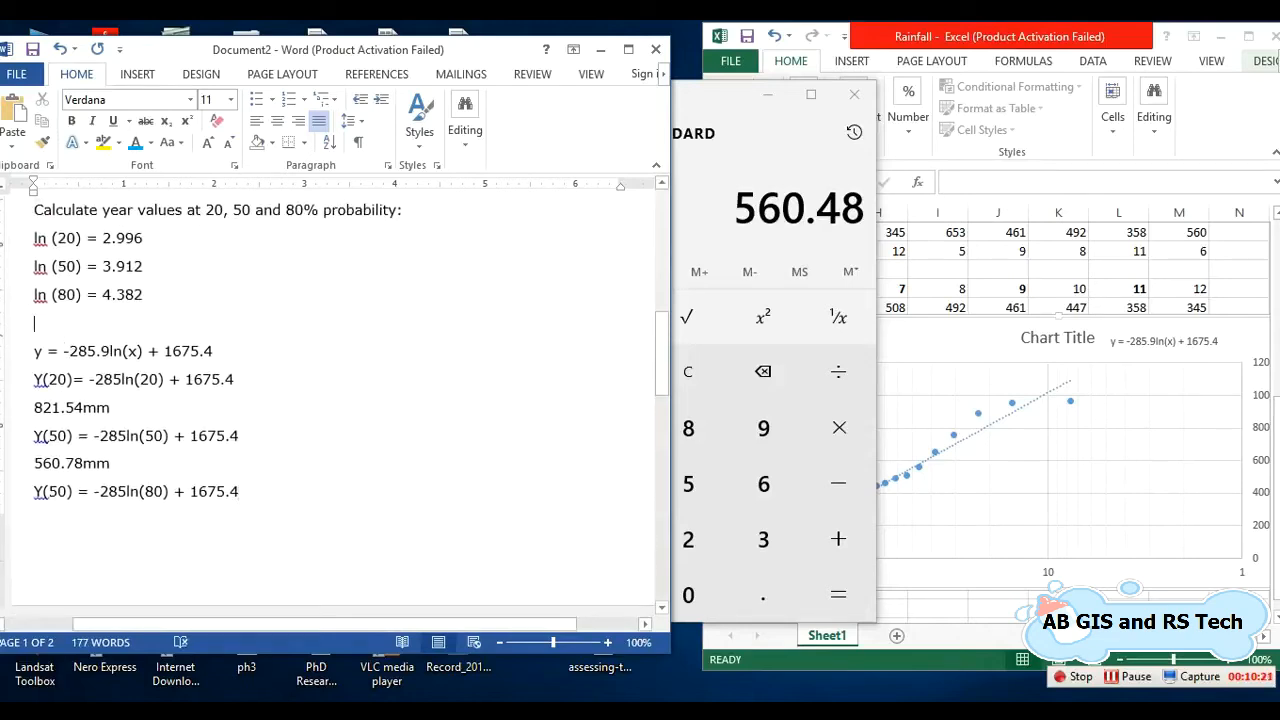
pyautogui.press('BackSpace')
pyautogui.click(286, 474)
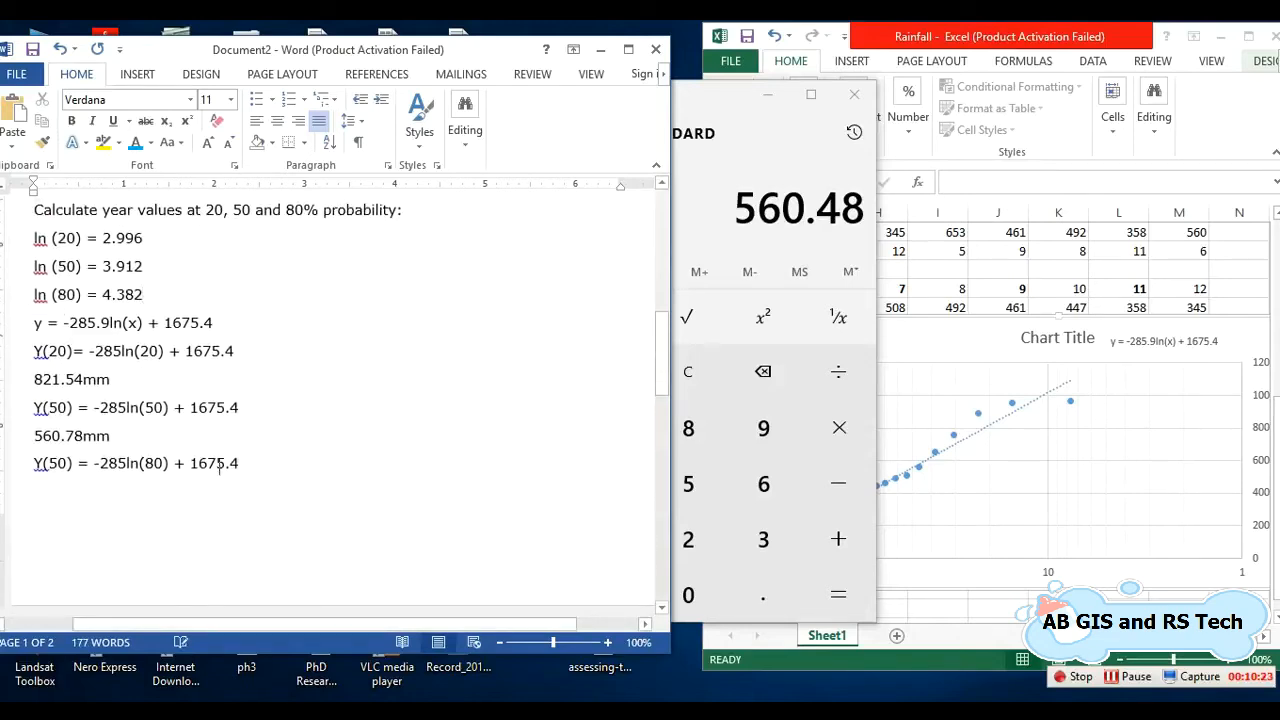
pyautogui.press('Return')
# Step: Check the ln (80) value in the document, clear the previous result in Calculator and enter 0 - 285
pyautogui.moveTo(170, 462); pyautogui.dragTo(126, 466)
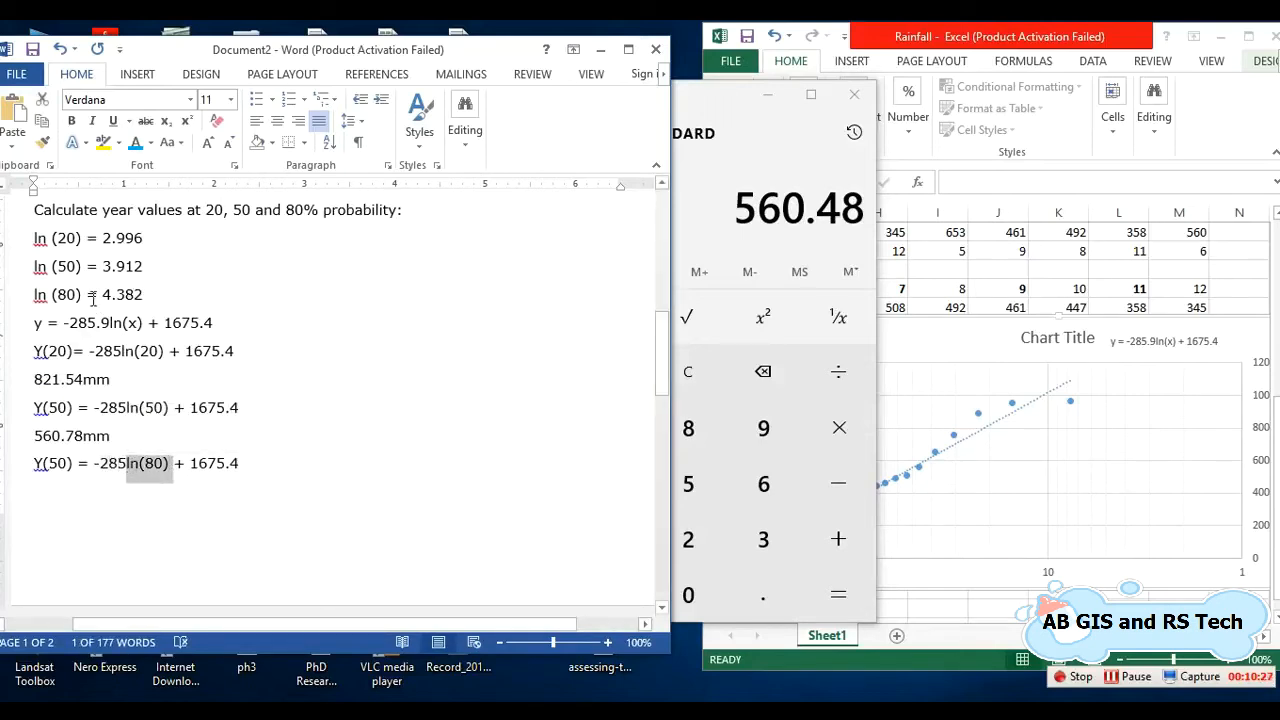
pyautogui.moveTo(85, 295); pyautogui.dragTo(26, 292)
pyautogui.moveTo(144, 298); pyautogui.dragTo(115, 297)
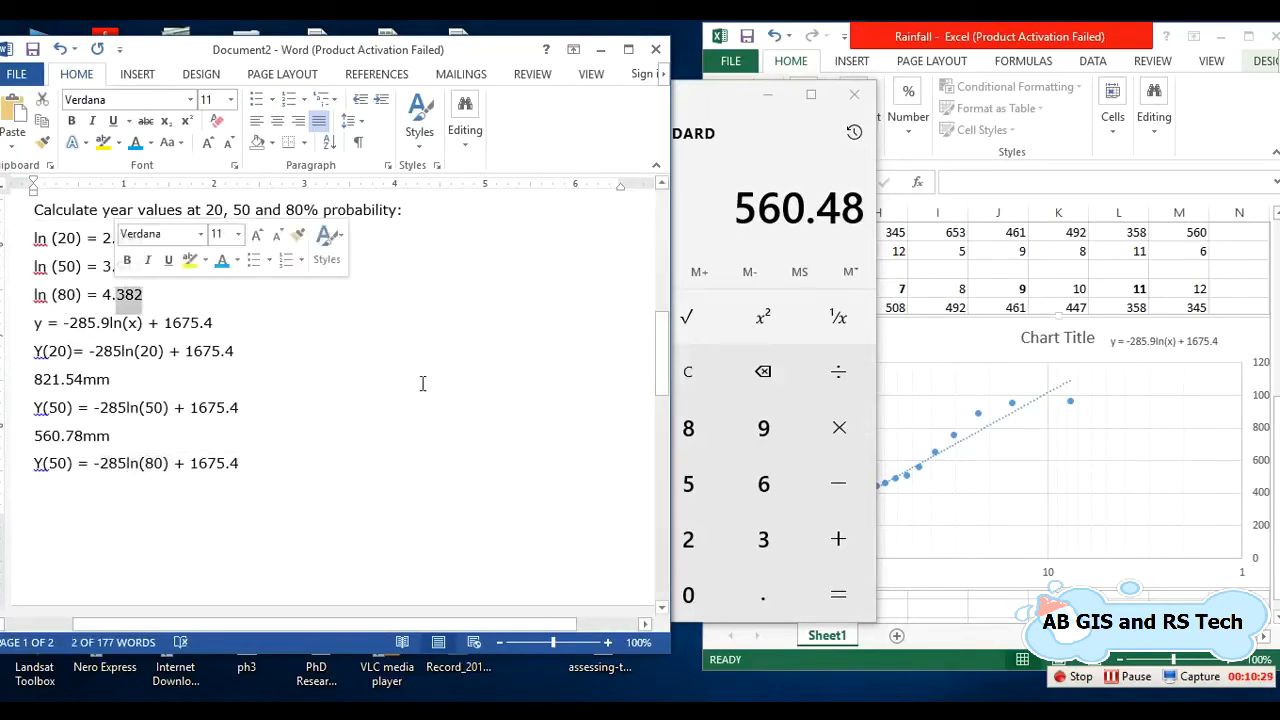
pyautogui.click(422, 383)
pyautogui.click(750, 420)
pyautogui.click(606, 368)
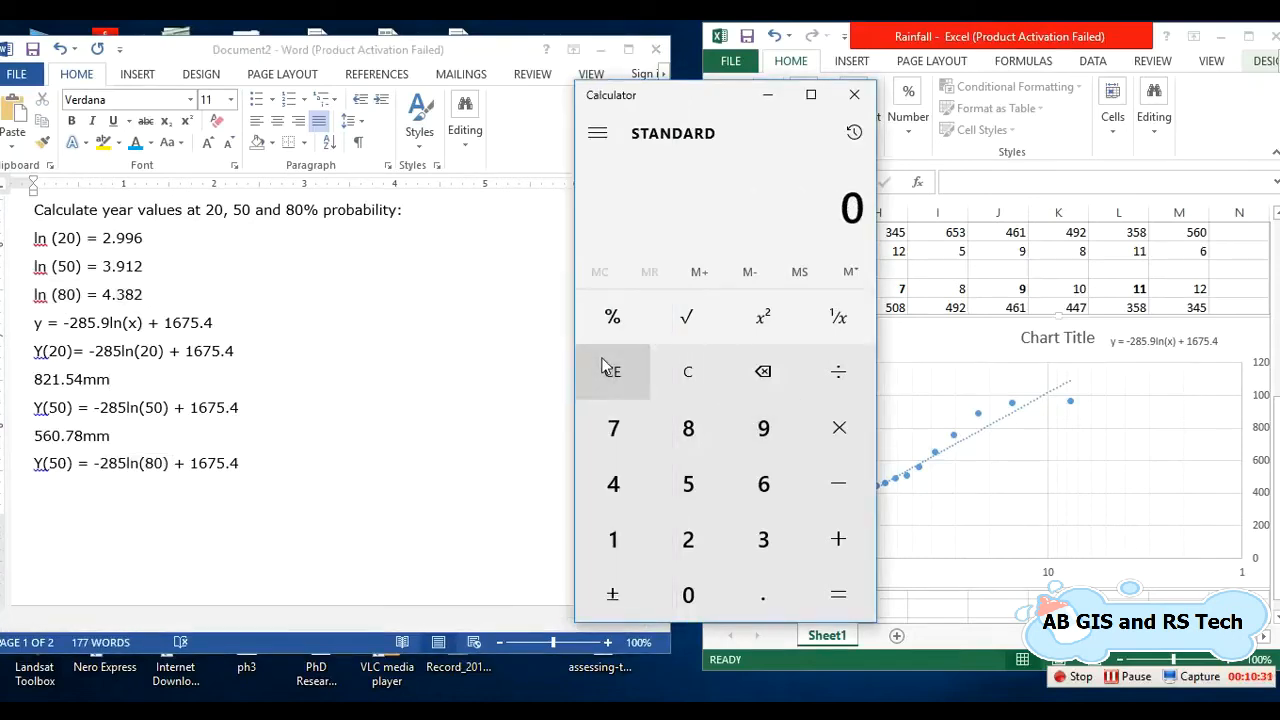
pyautogui.click(845, 482)
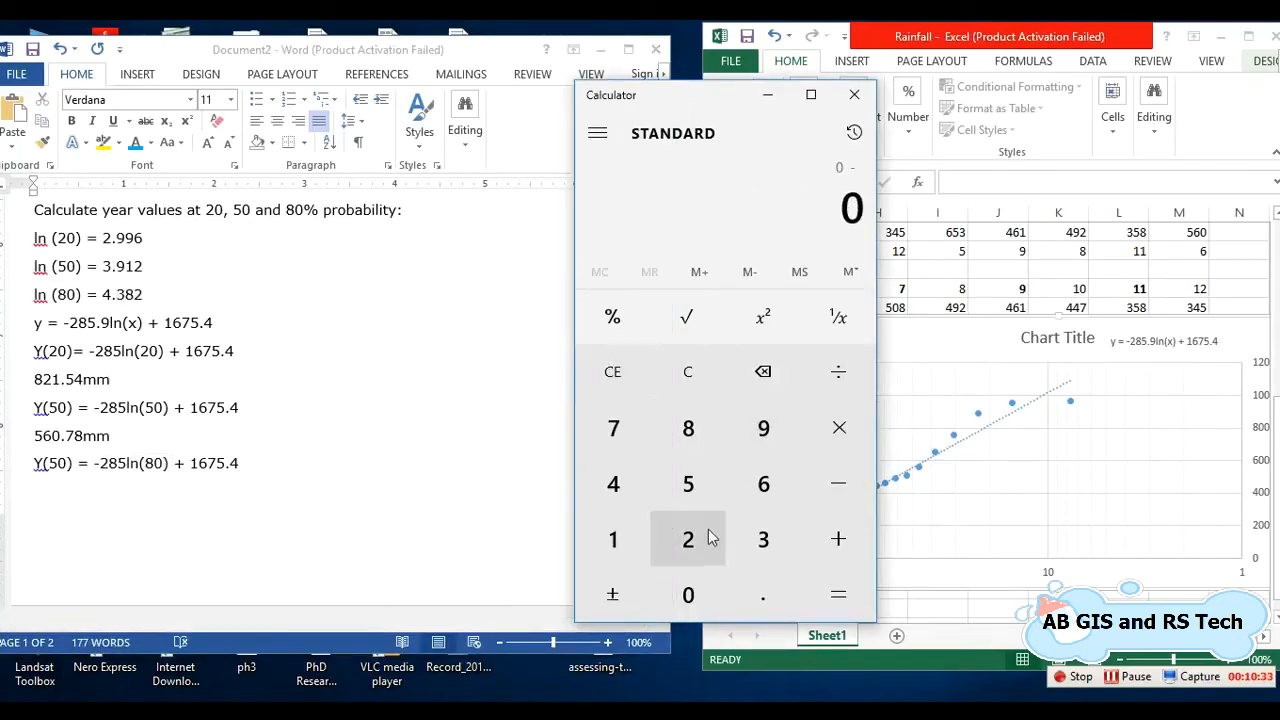
pyautogui.click(703, 537)
pyautogui.click(698, 448)
pyautogui.click(690, 484)
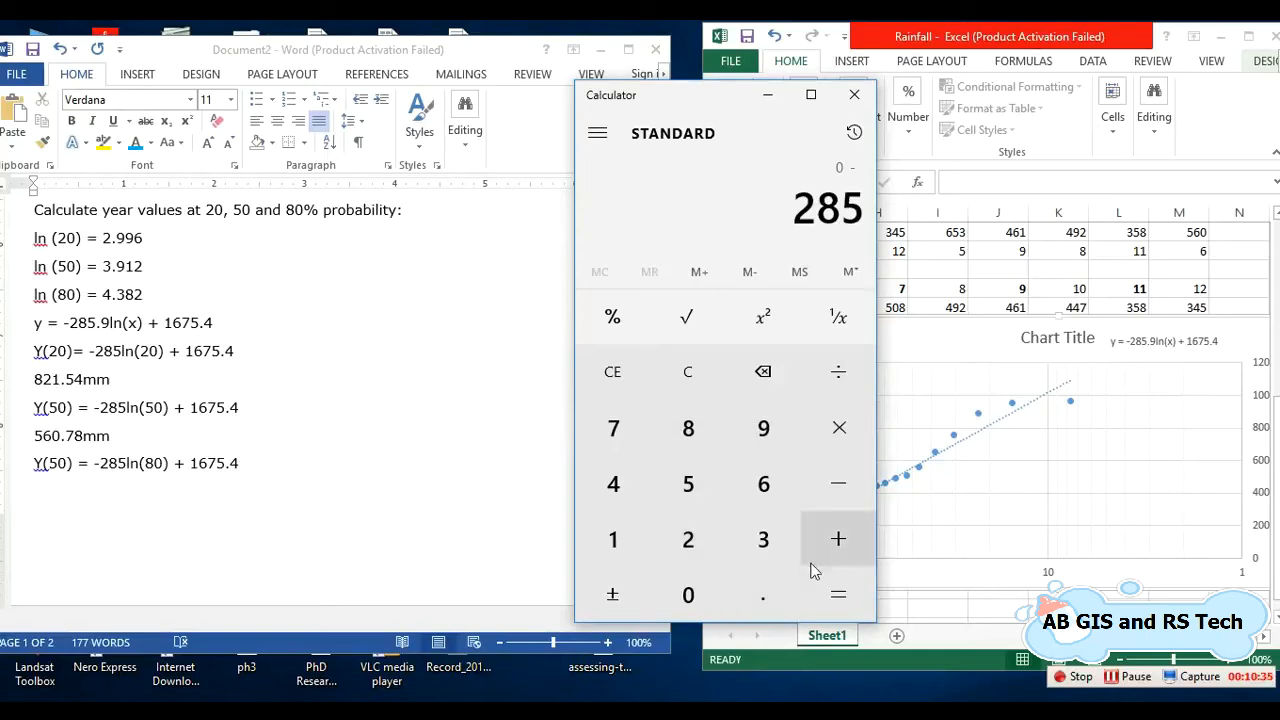
# Step: Multiply -285 by the ln (80) value, 4.382, to get the product for the Y(80) calculation
pyautogui.click(837, 447)
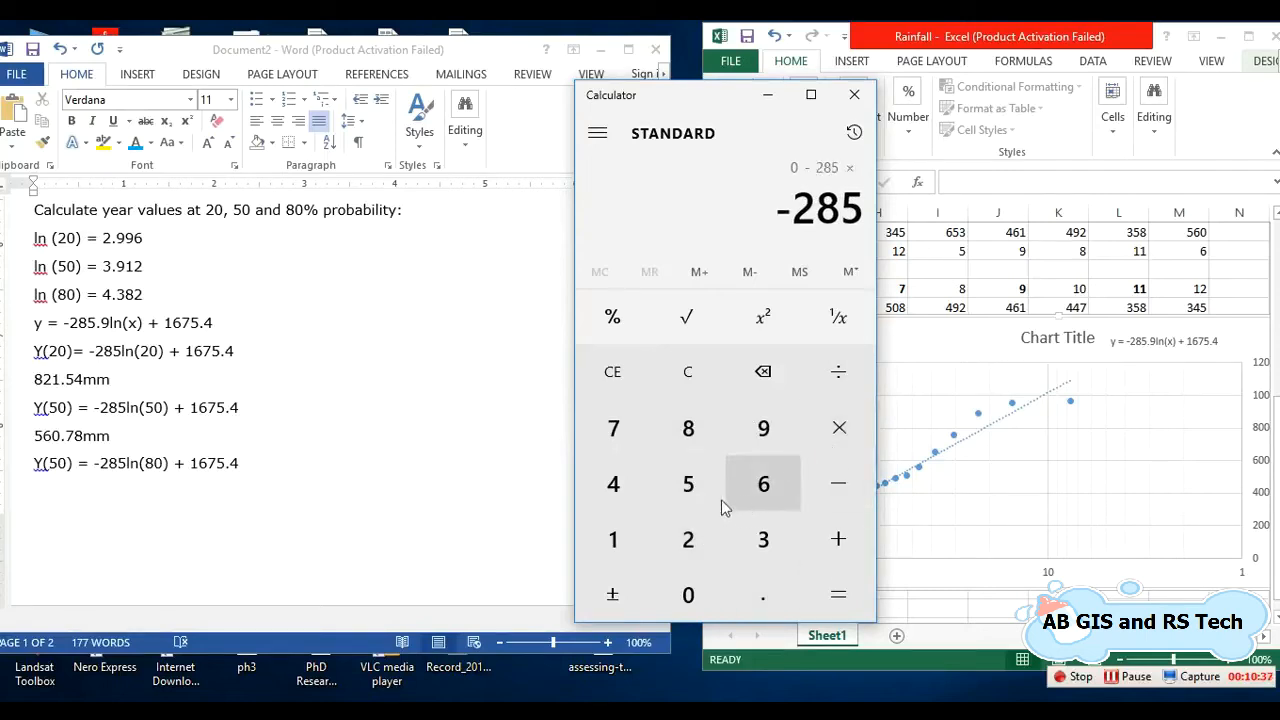
pyautogui.click(619, 485)
pyautogui.click(749, 588)
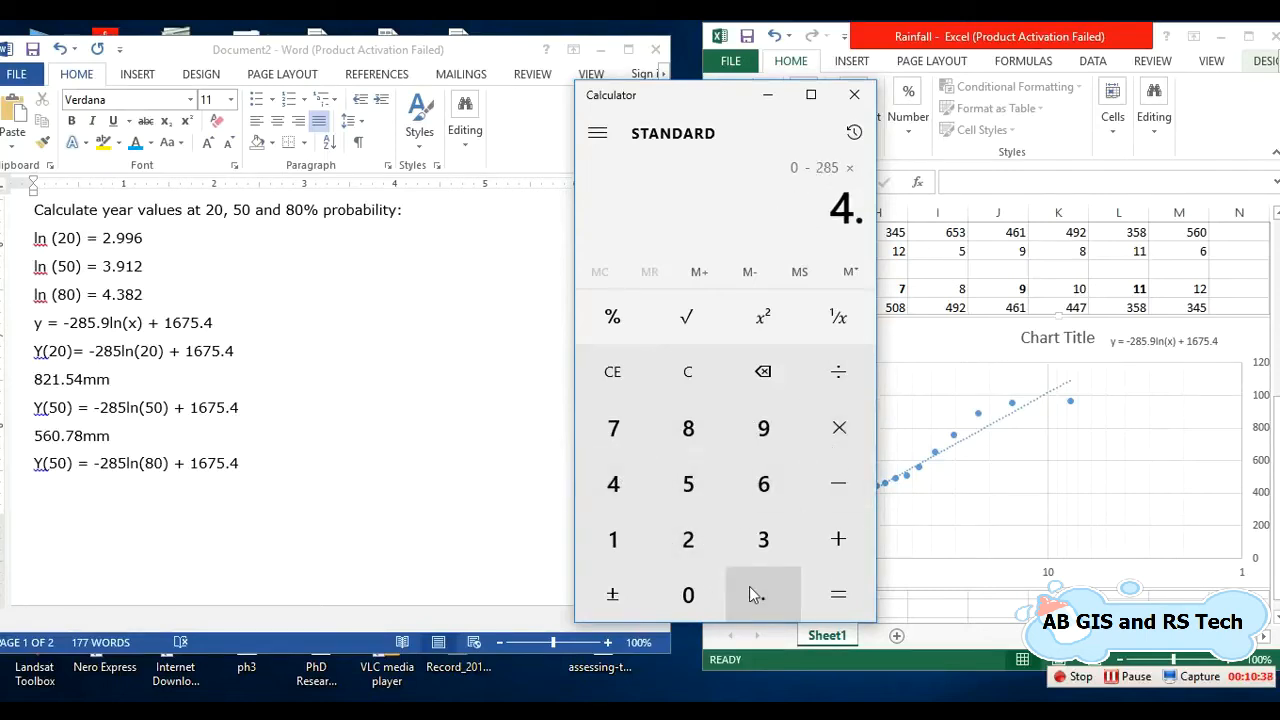
pyautogui.click(775, 543)
pyautogui.click(688, 440)
pyautogui.click(688, 540)
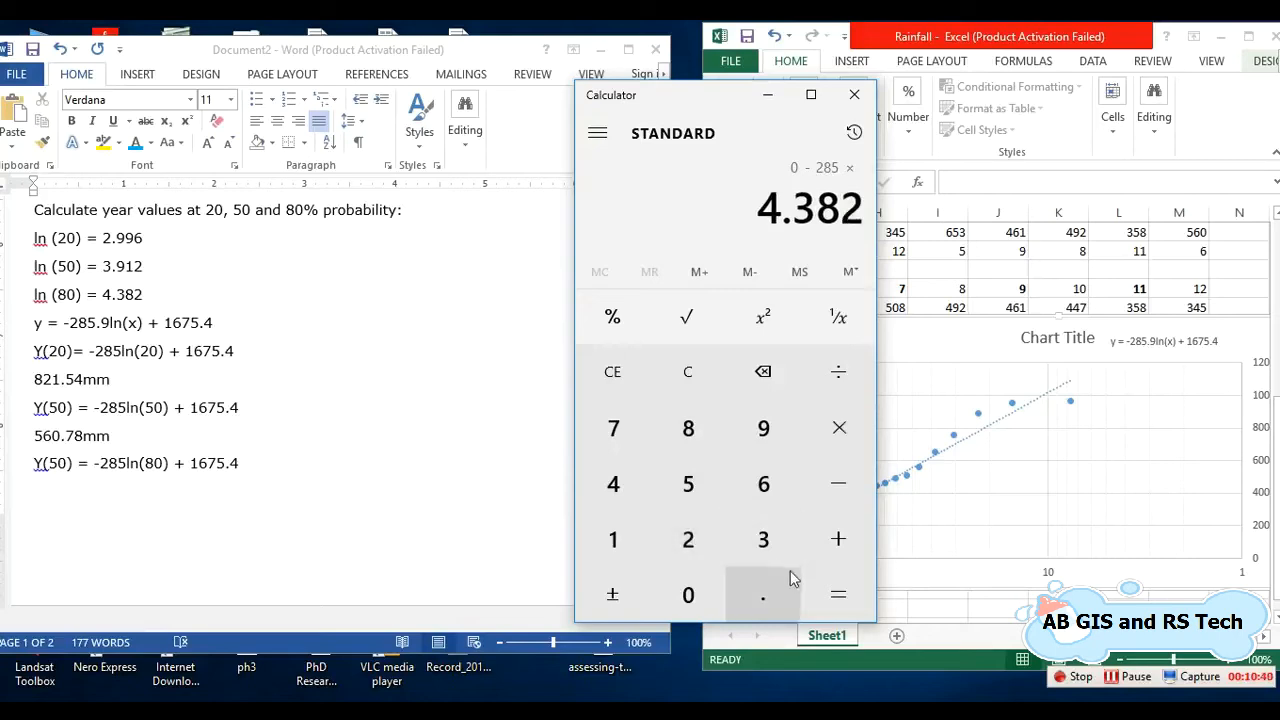
pyautogui.click(836, 594)
# Step: Add 1675.4 to the product in Calculator to complete the 80% probability calculation
pyautogui.click(838, 550)
pyautogui.click(617, 538)
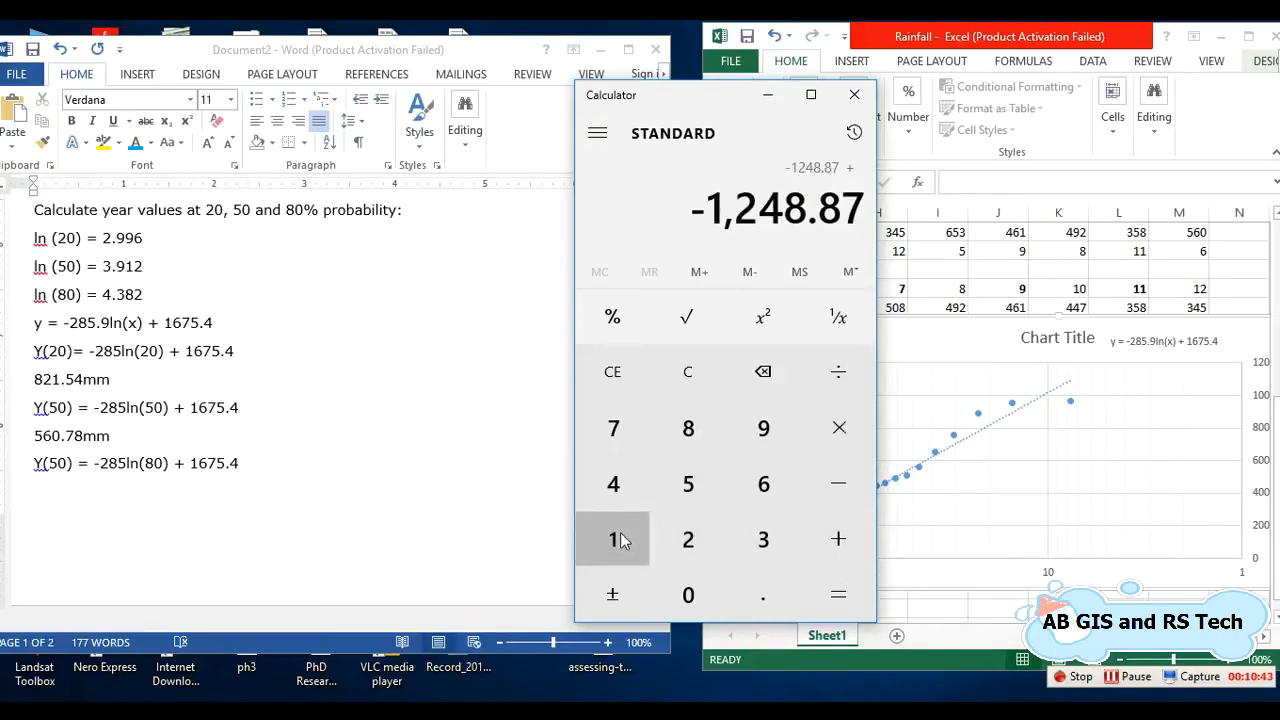
pyautogui.click(754, 488)
pyautogui.click(640, 440)
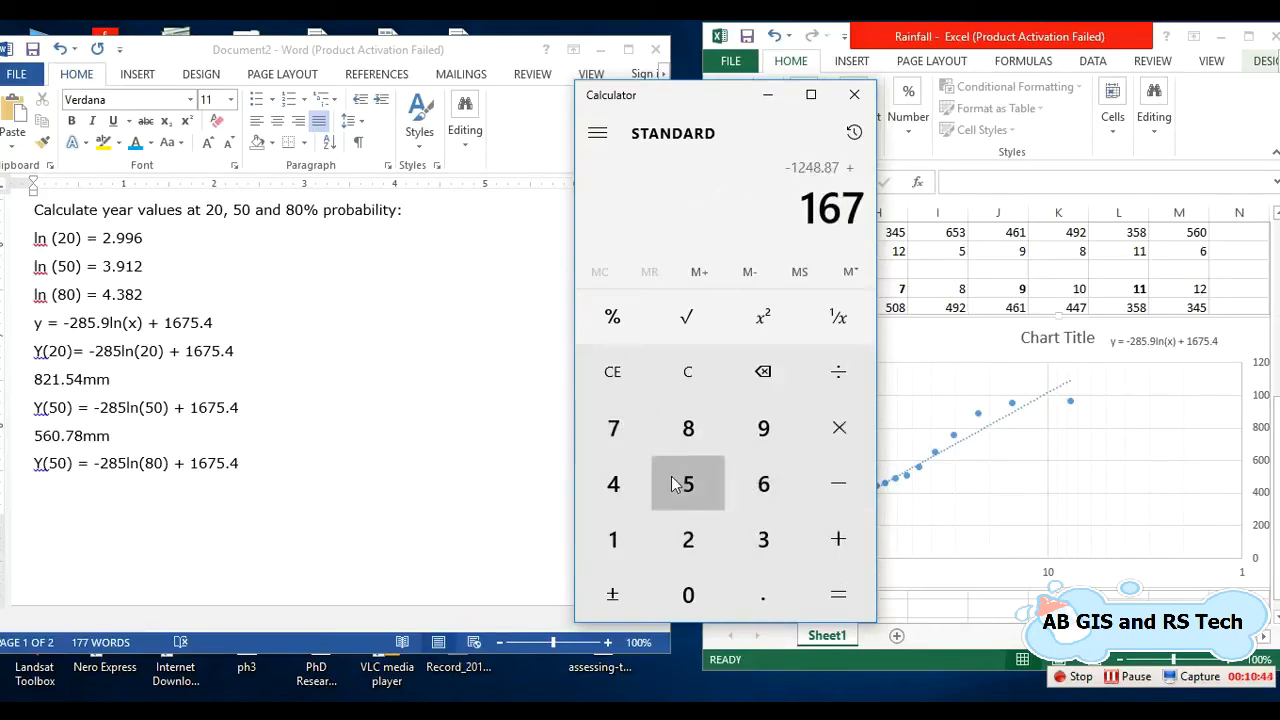
pyautogui.click(674, 486)
pyautogui.click(763, 603)
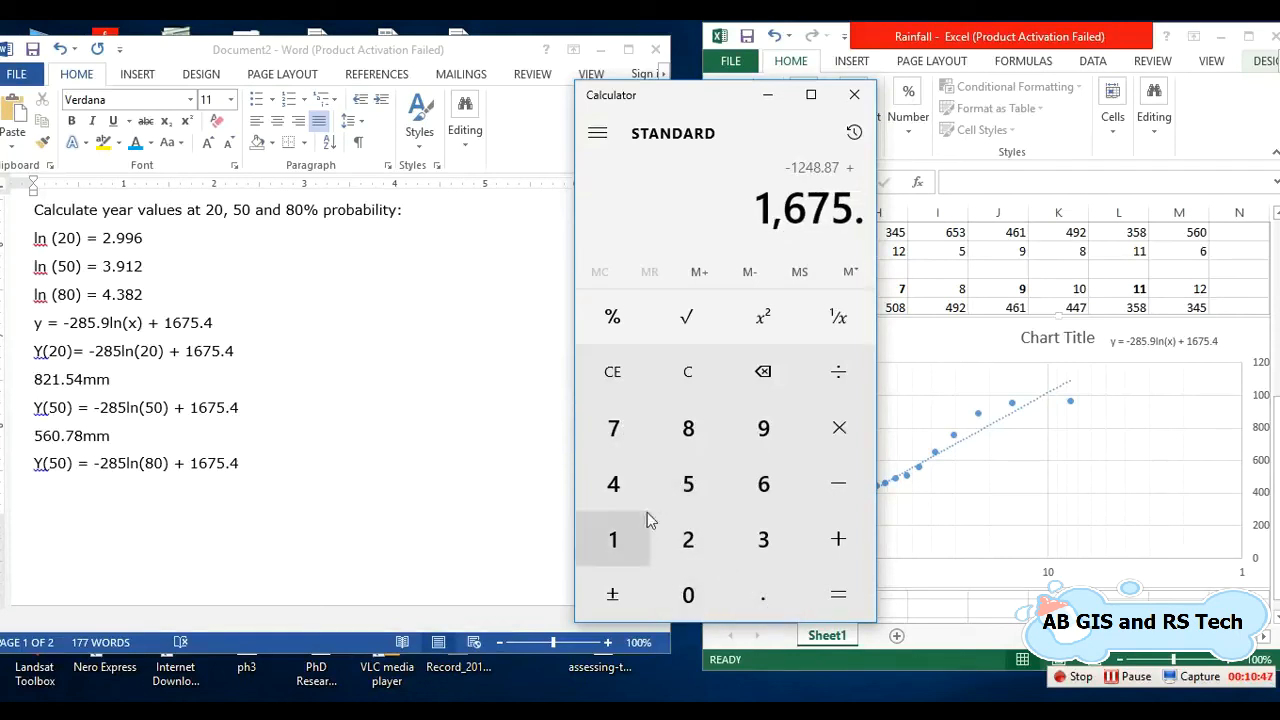
pyautogui.click(628, 494)
pyautogui.click(840, 592)
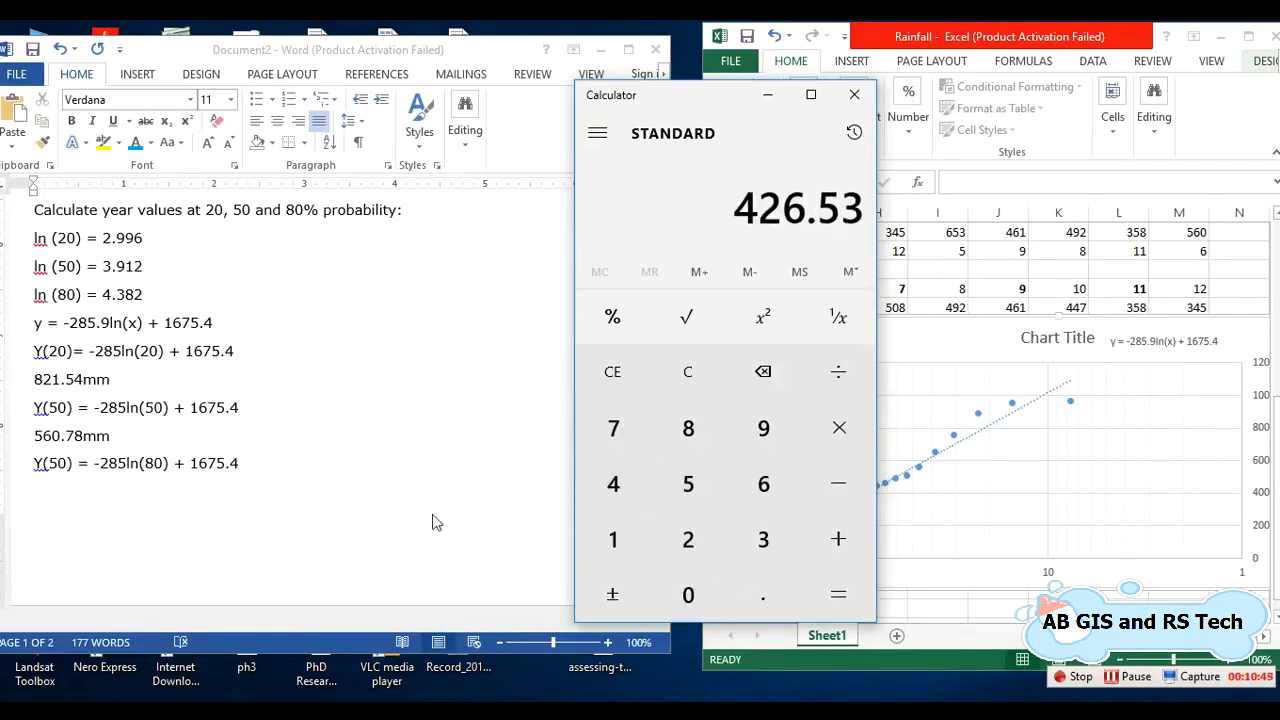
# Step: Add the line "426.53" below the ln(80) equation in the Word document
pyautogui.click(271, 483)
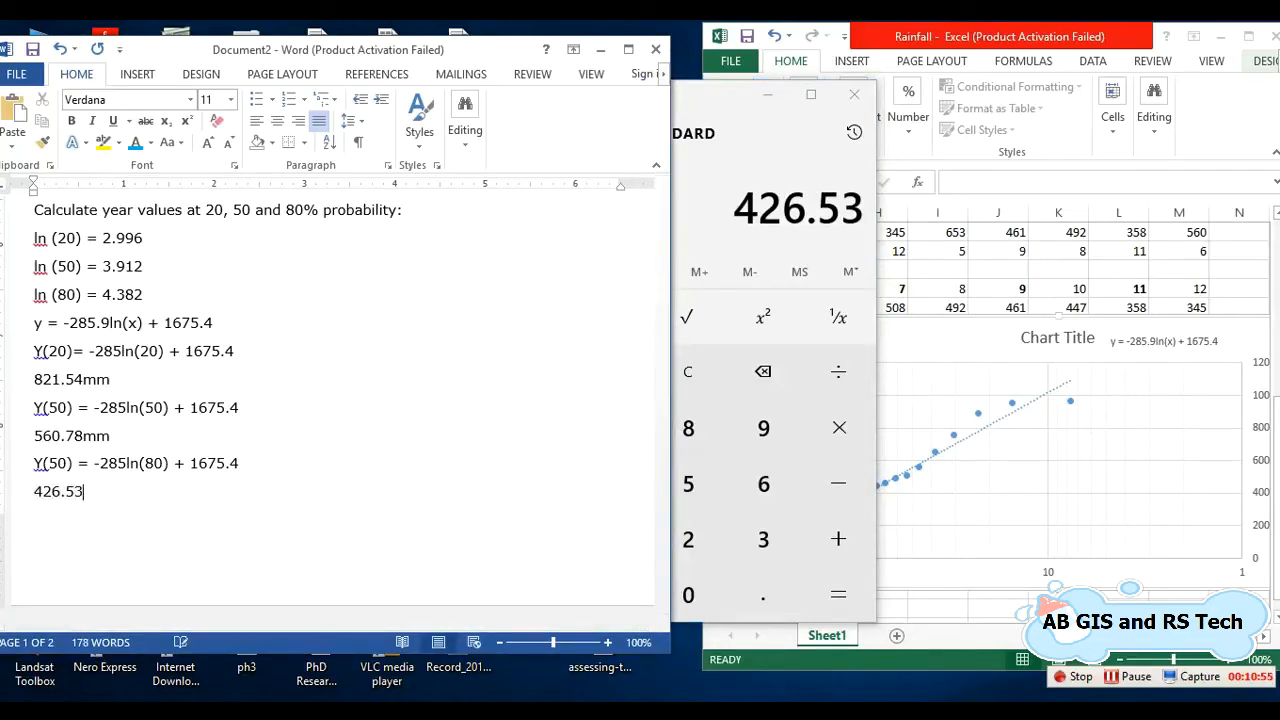
pyautogui.scroll(-2, 277, 426)
pyautogui.scroll(3, 280, 426)
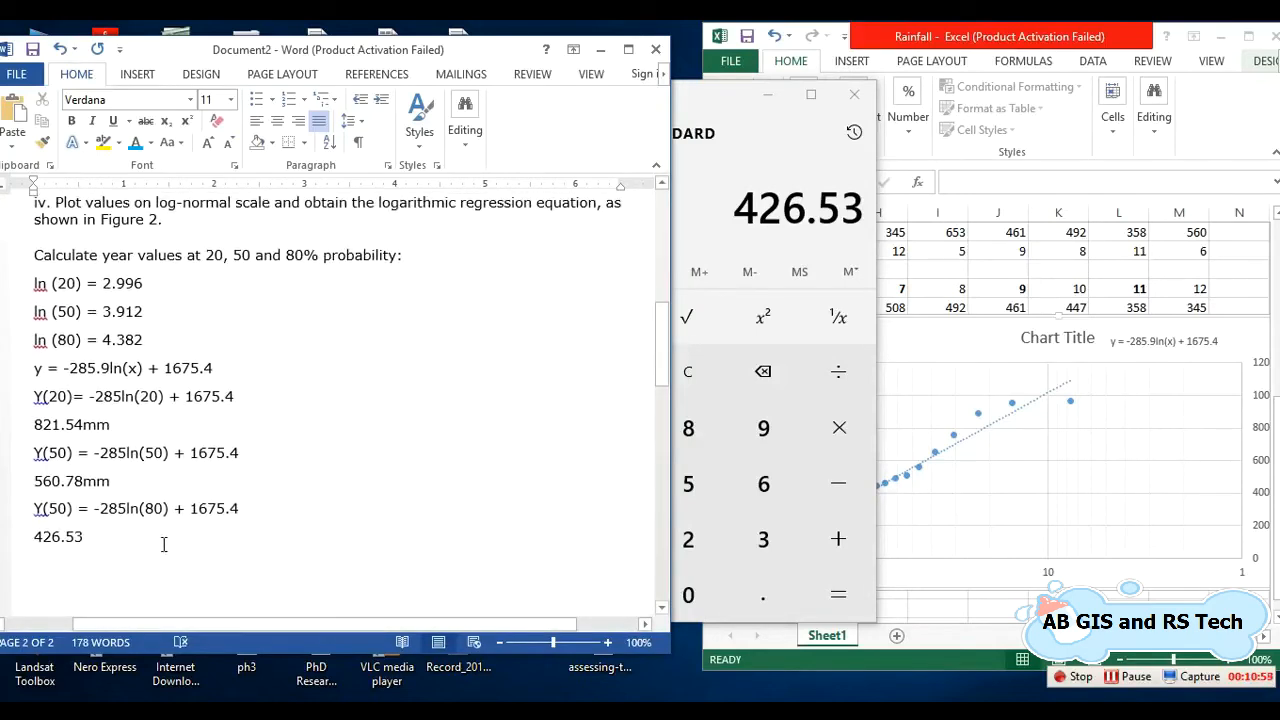
# Step: Change the label of the ln(80) equation to Y(80)
pyautogui.click(58, 508)
pyautogui.press('BackSpace')
pyautogui.write('8')
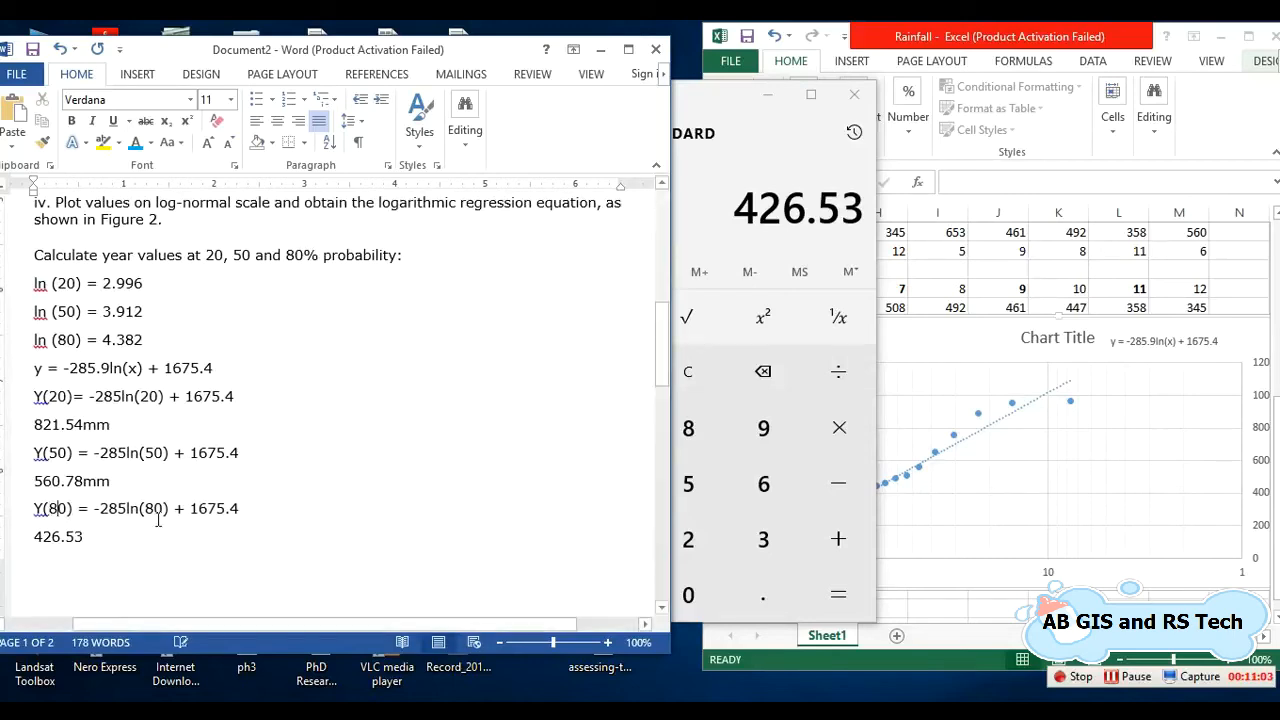
# Step: Append the label "(wet)" after the 426.53 result
pyautogui.click(167, 551)
pyautogui.write('(')
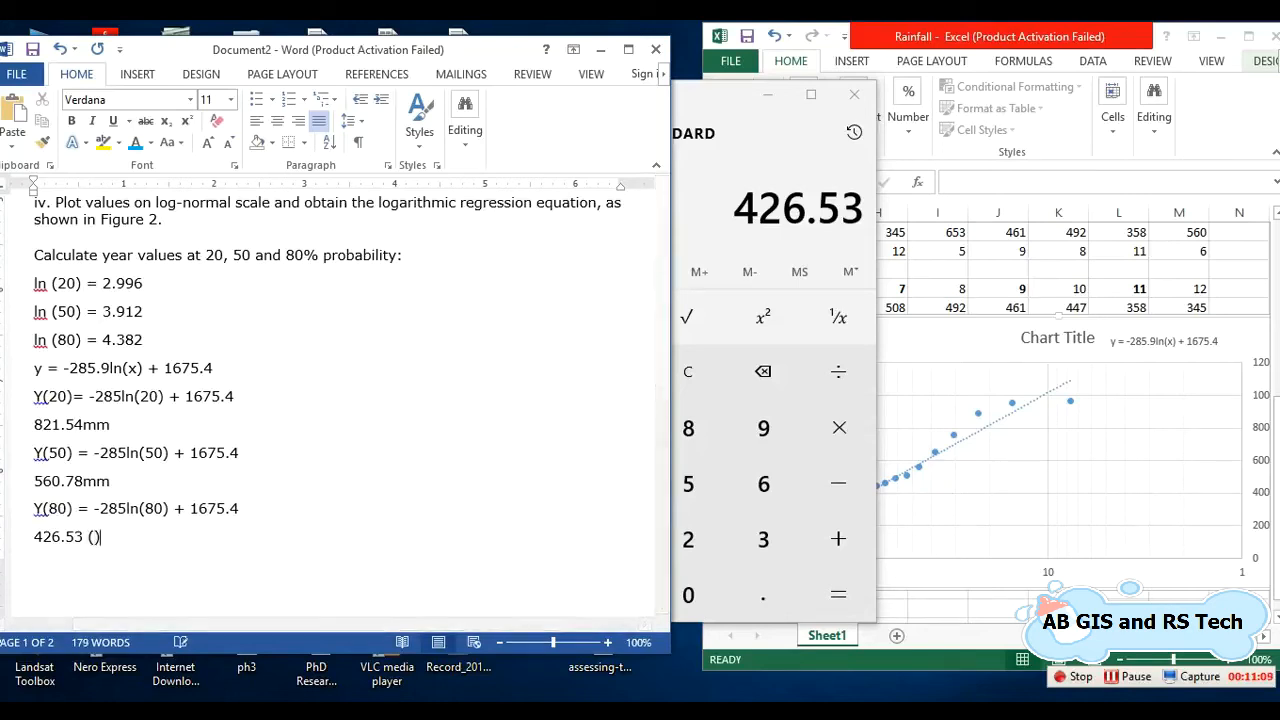
pyautogui.press('Down')
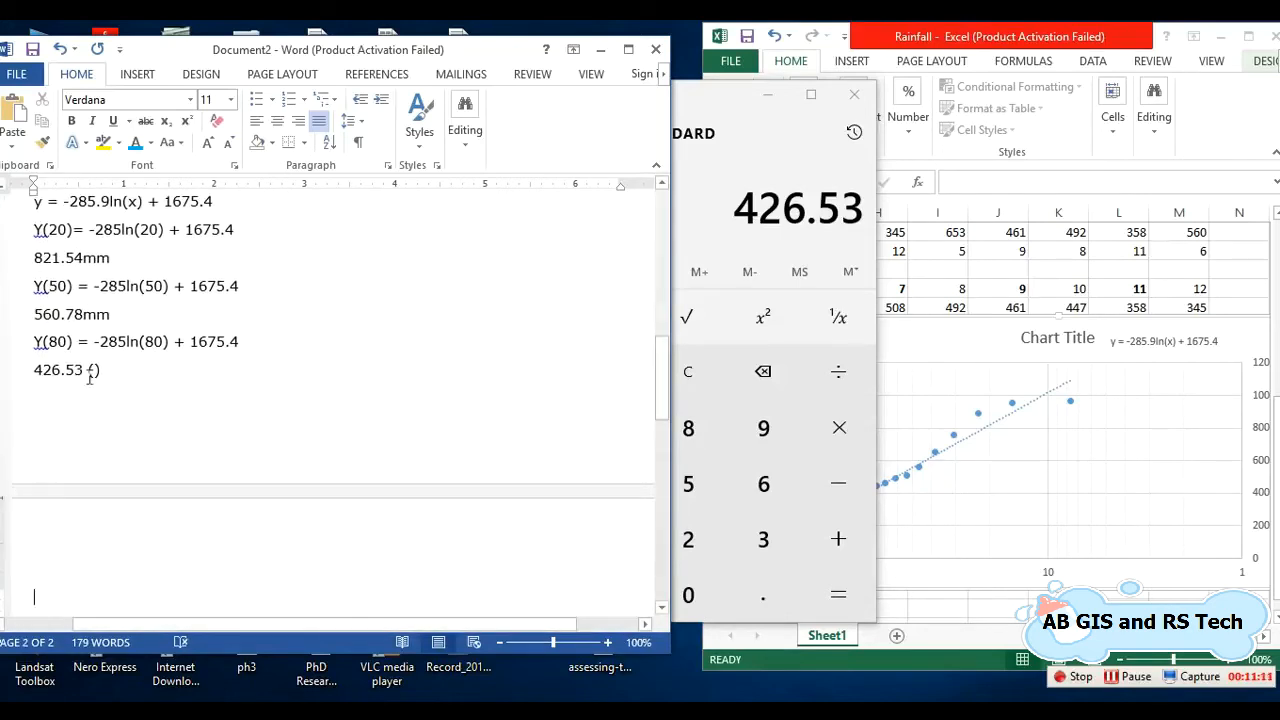
pyautogui.click(96, 372)
pyautogui.write('wet')
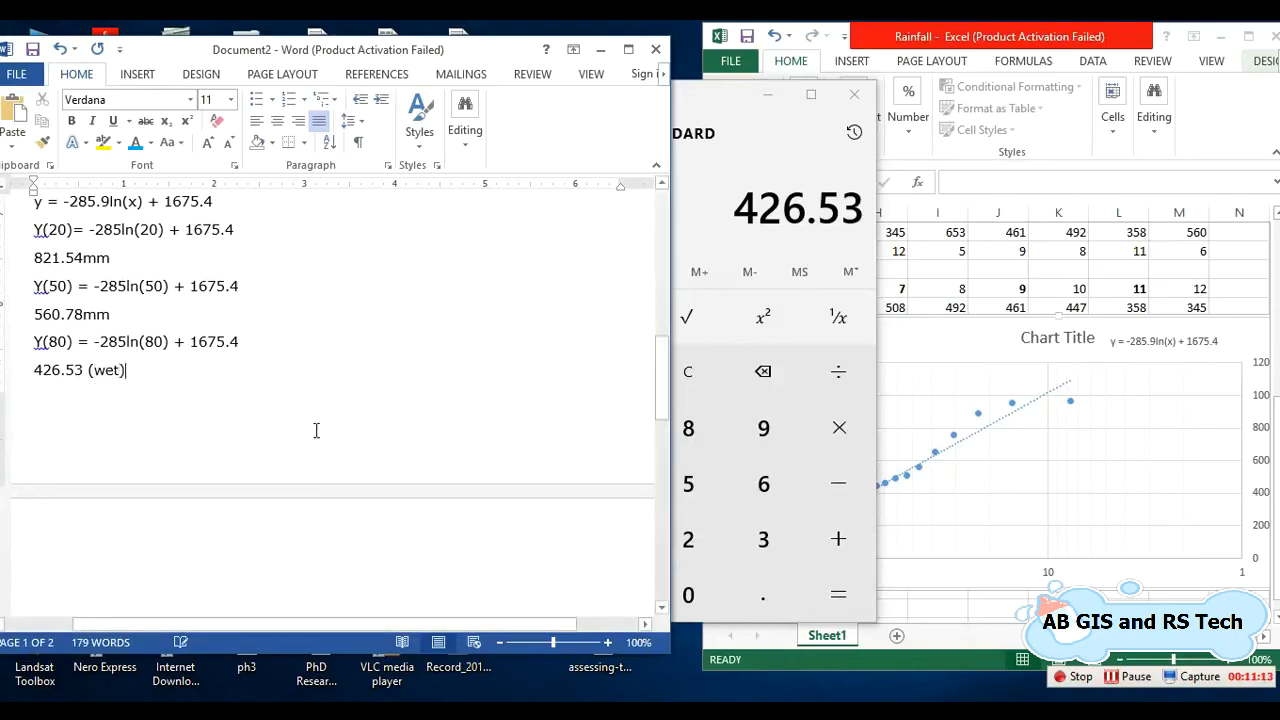
pyautogui.press('Right')
# Step: Append the label "(Normal)" after the 821.54mm result
pyautogui.scroll(1, 319, 431)
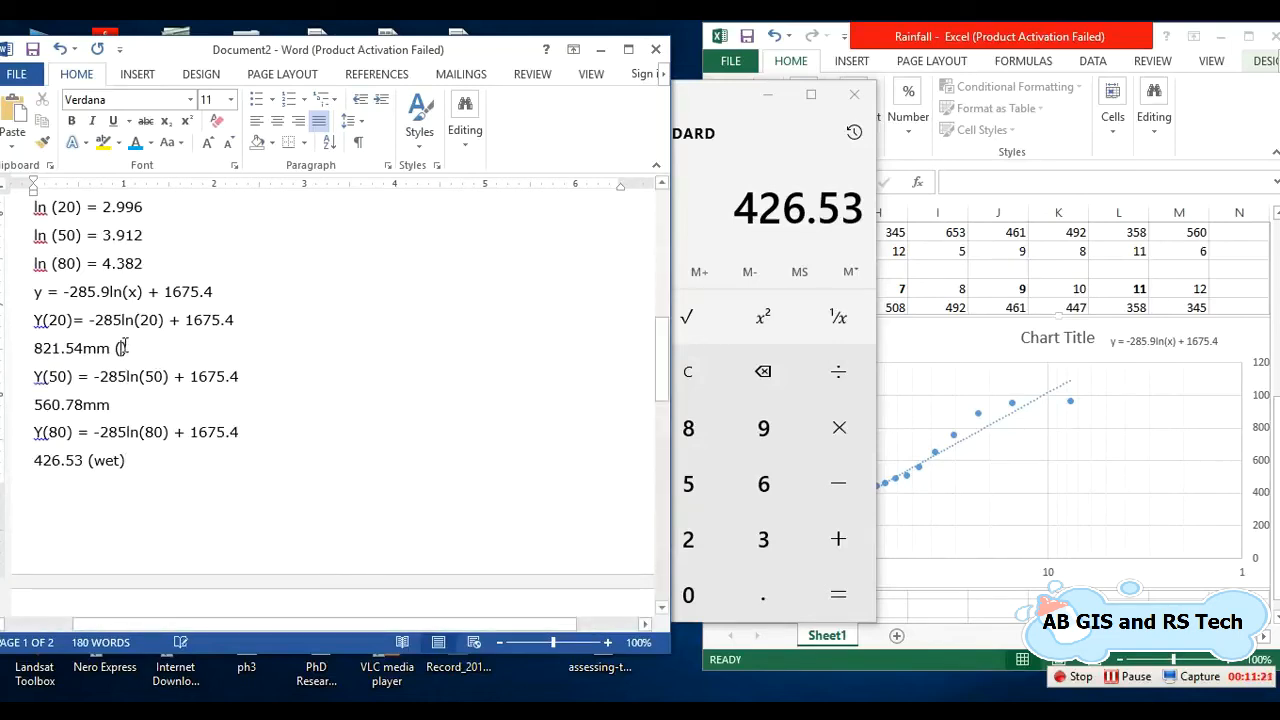
pyautogui.write('Normal')
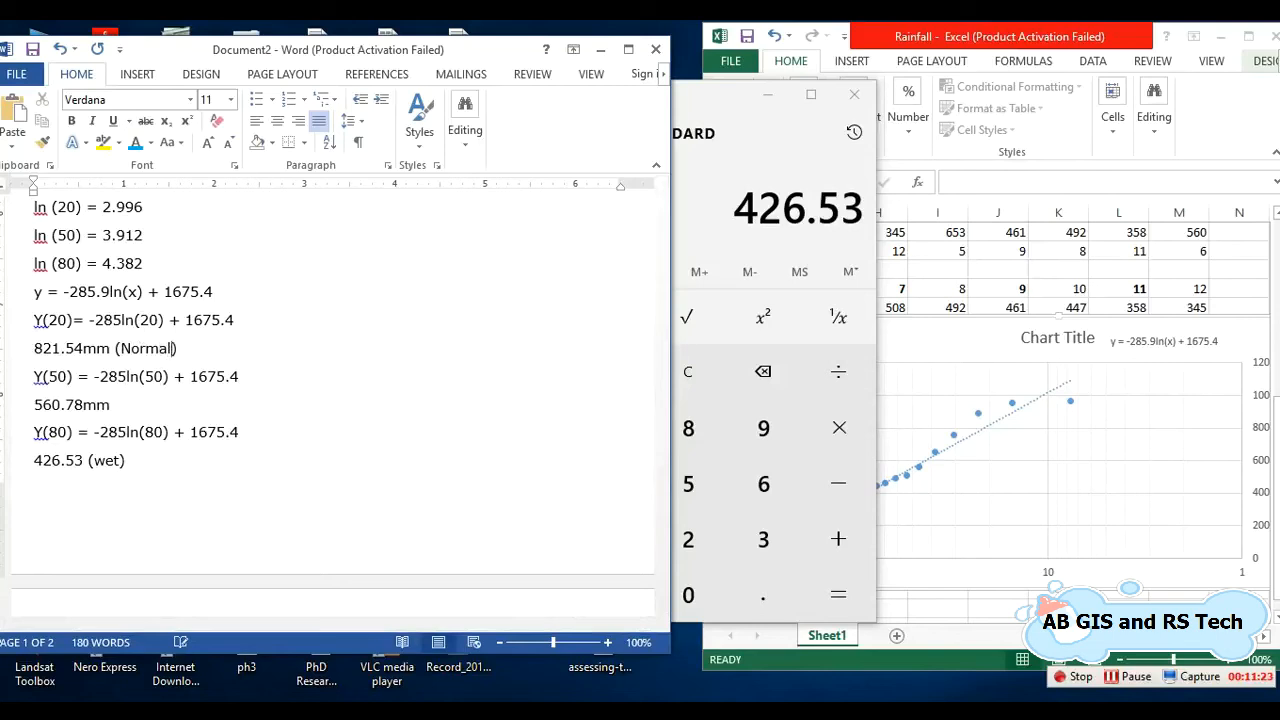
pyautogui.scroll(2, 117, 343)
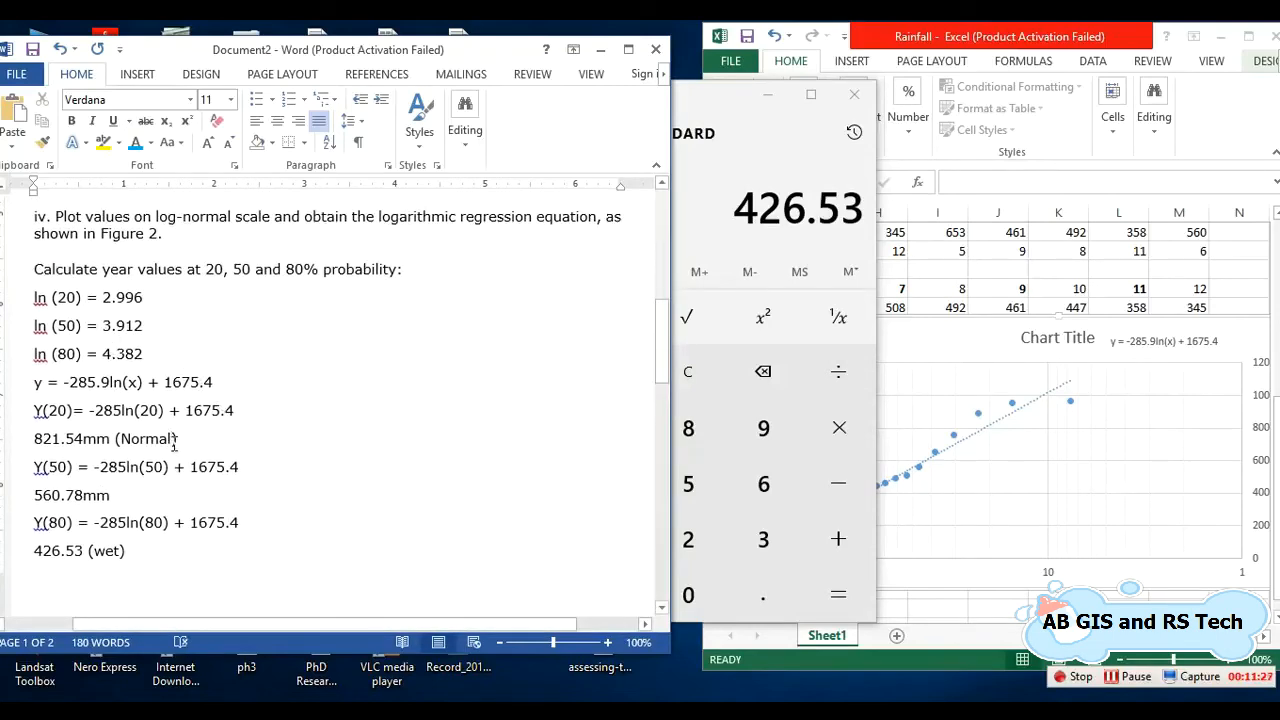
# Step: Move the "(Normal)" label from the 821.54mm line to the end of the 560.78mm line
pyautogui.moveTo(175, 440); pyautogui.dragTo(128, 440)
pyautogui.click(127, 440)
pyautogui.doubleClick(113, 438)
pyautogui.click(164, 440)
pyautogui.moveTo(180, 440); pyautogui.dragTo(118, 448)
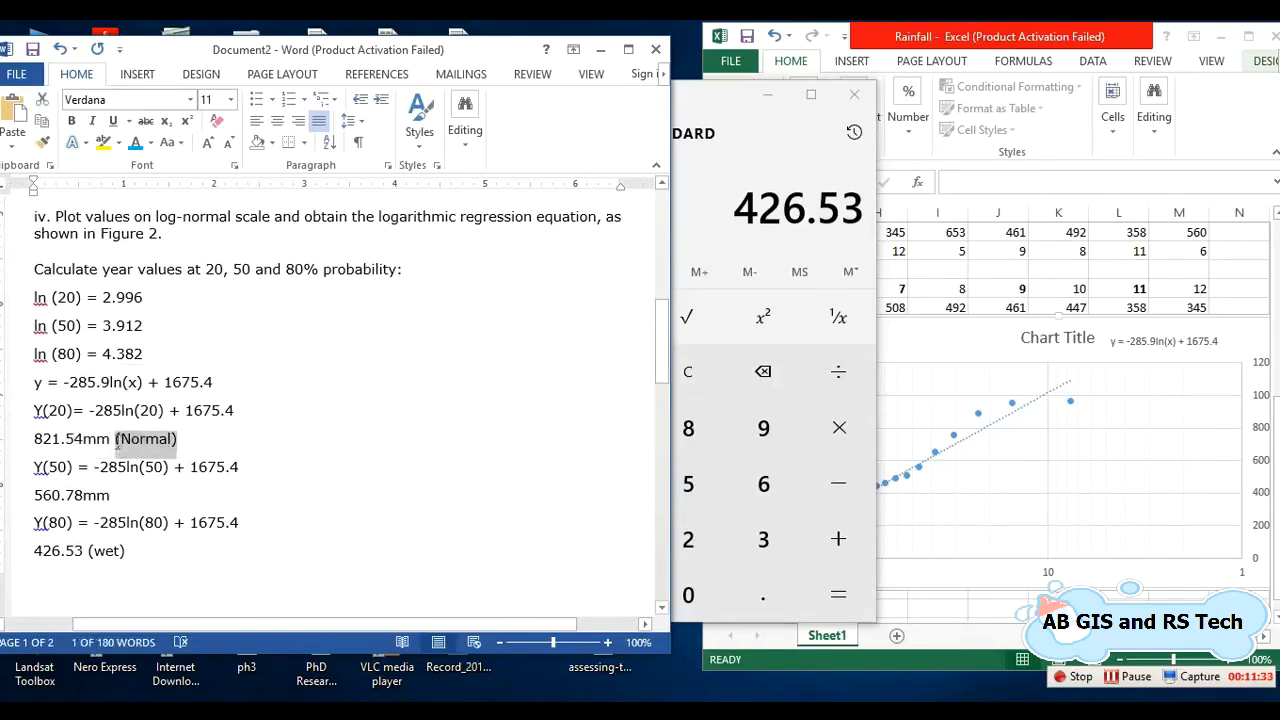
pyautogui.hotkey('ctrl', 'x')
pyautogui.click(128, 503)
pyautogui.hotkey('ctrl', 'v')
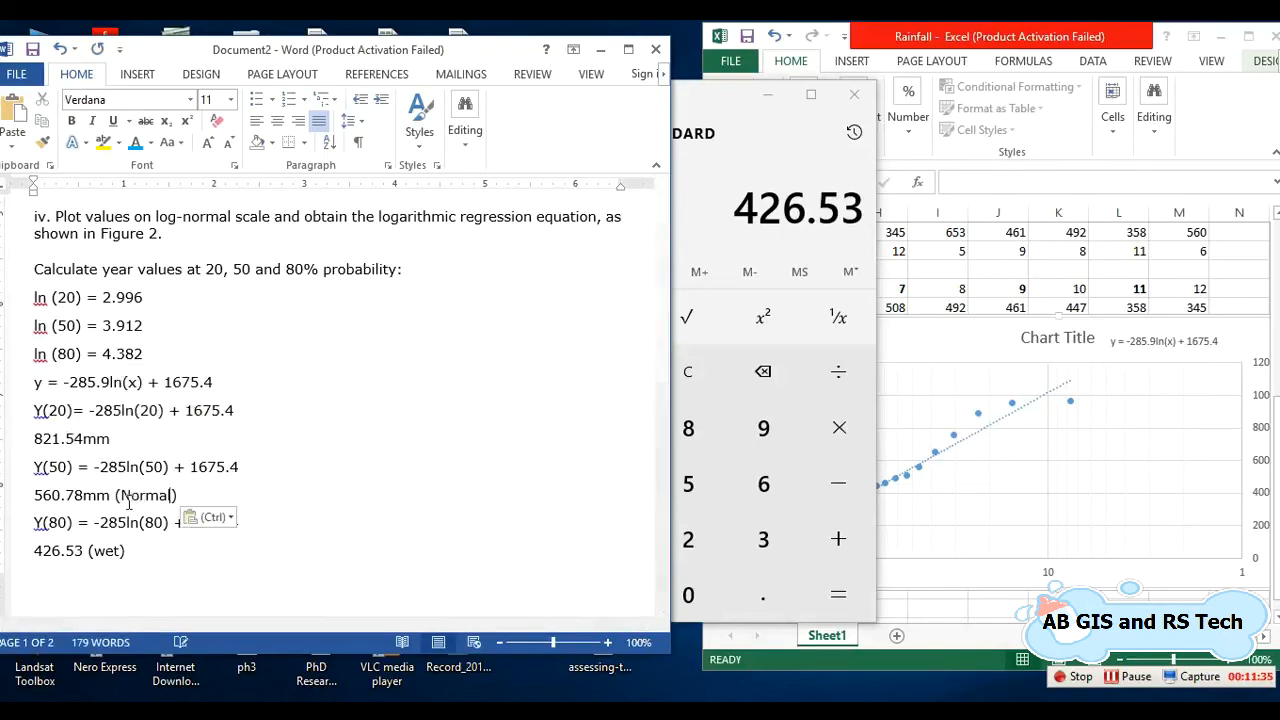
# Step: Paste a copy of the label after 821.54mm and change its text to "dry"
pyautogui.hotkey('ctrl', 'v')
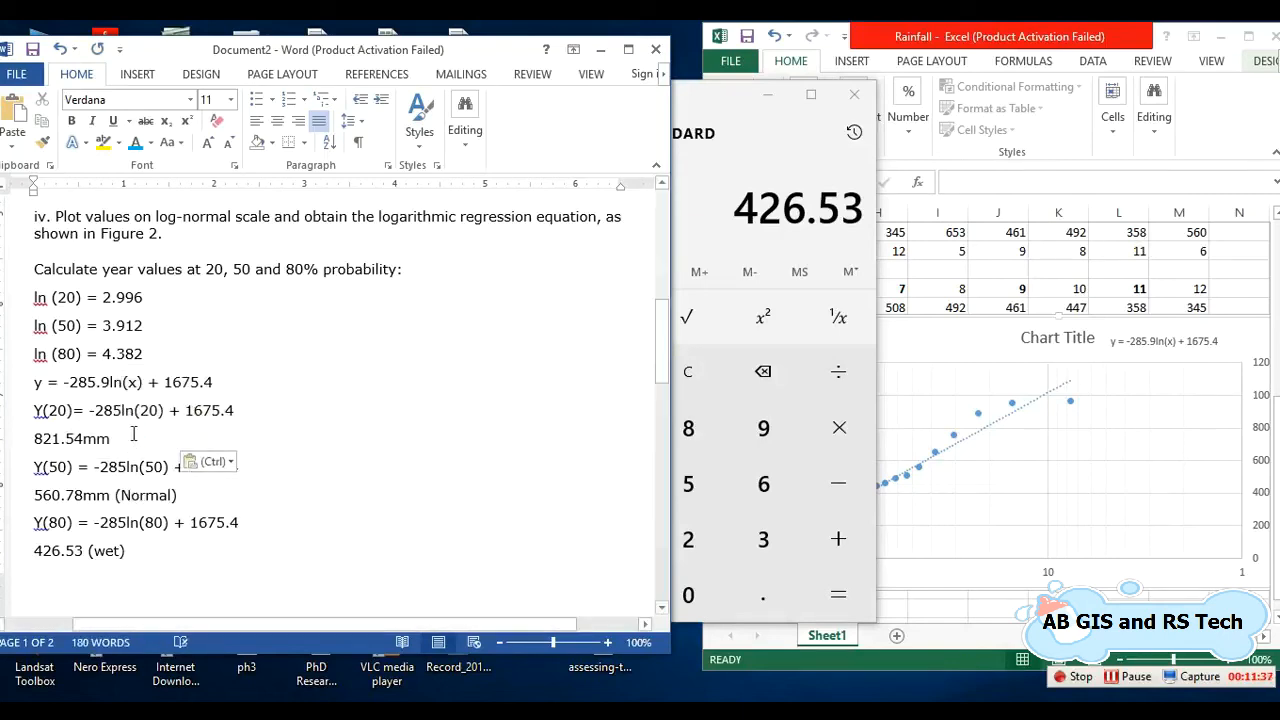
pyautogui.doubleClick(142, 440)
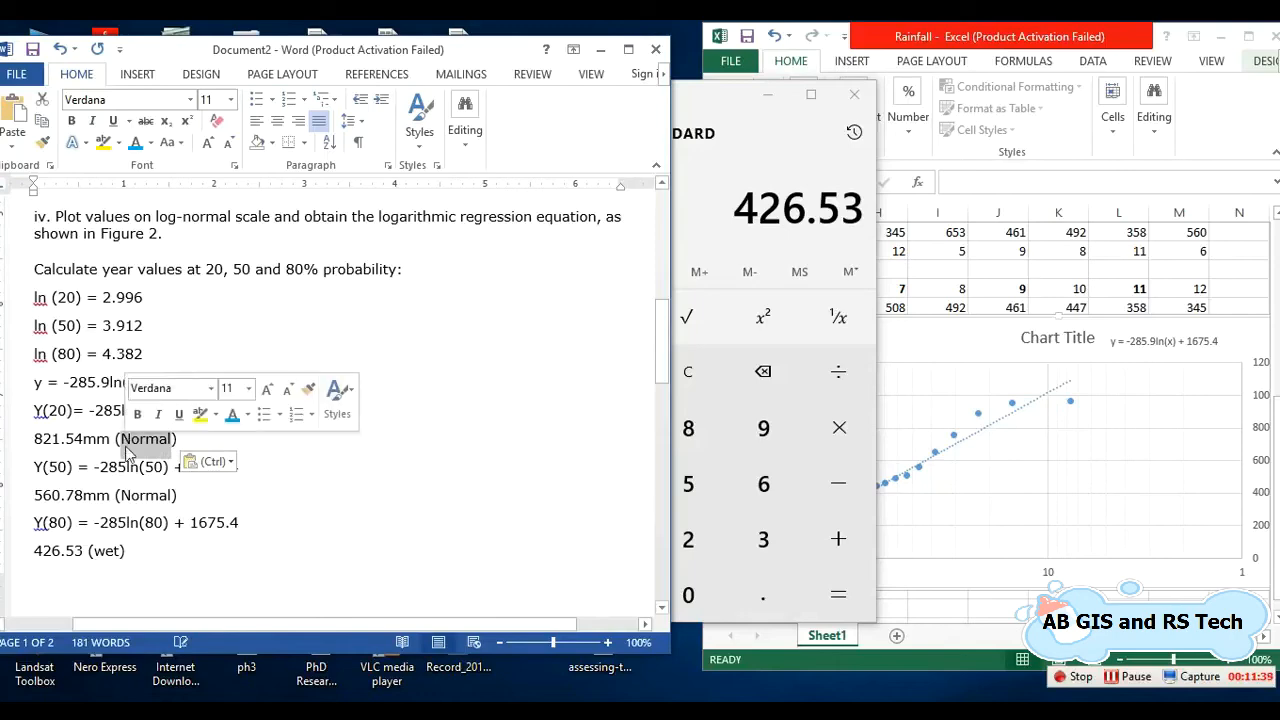
pyautogui.write('dry')
pyautogui.click(419, 500)
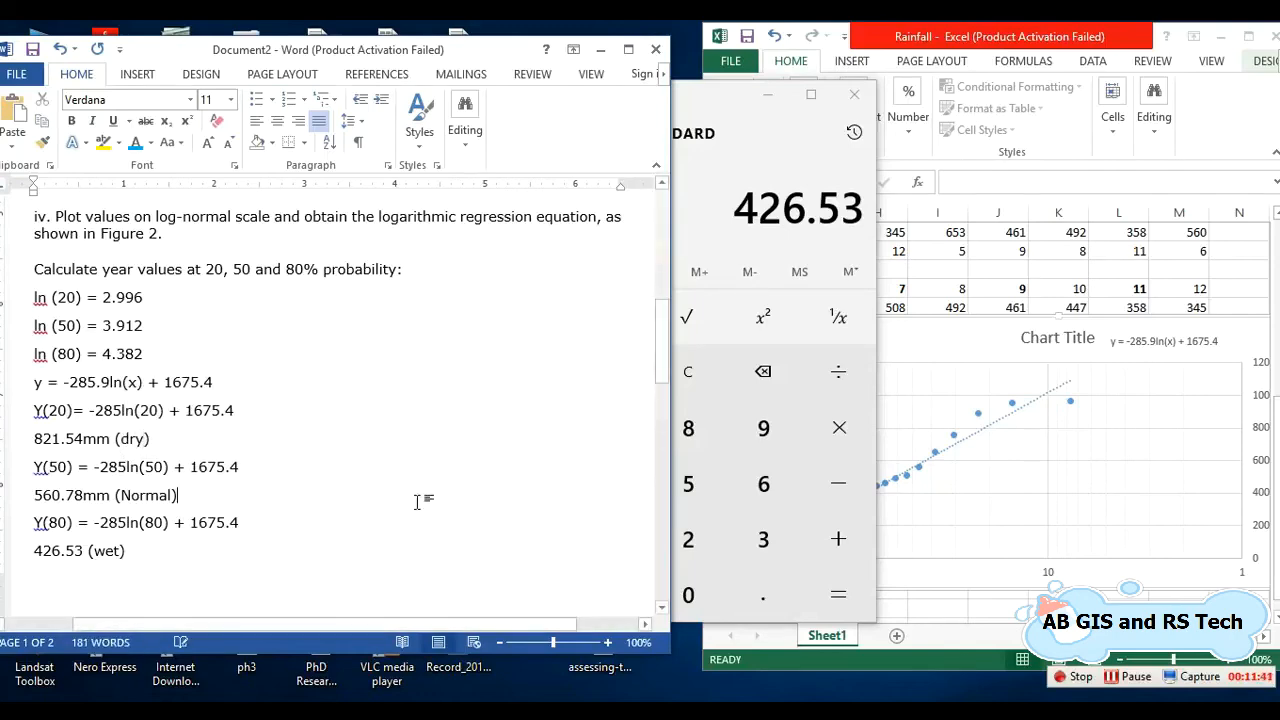
# Step: Review the introduction's definition of how 20, 50 and 80% exceedance probabilities correspond to wet, normal and dry years
pyautogui.scroll(12, 417, 500)
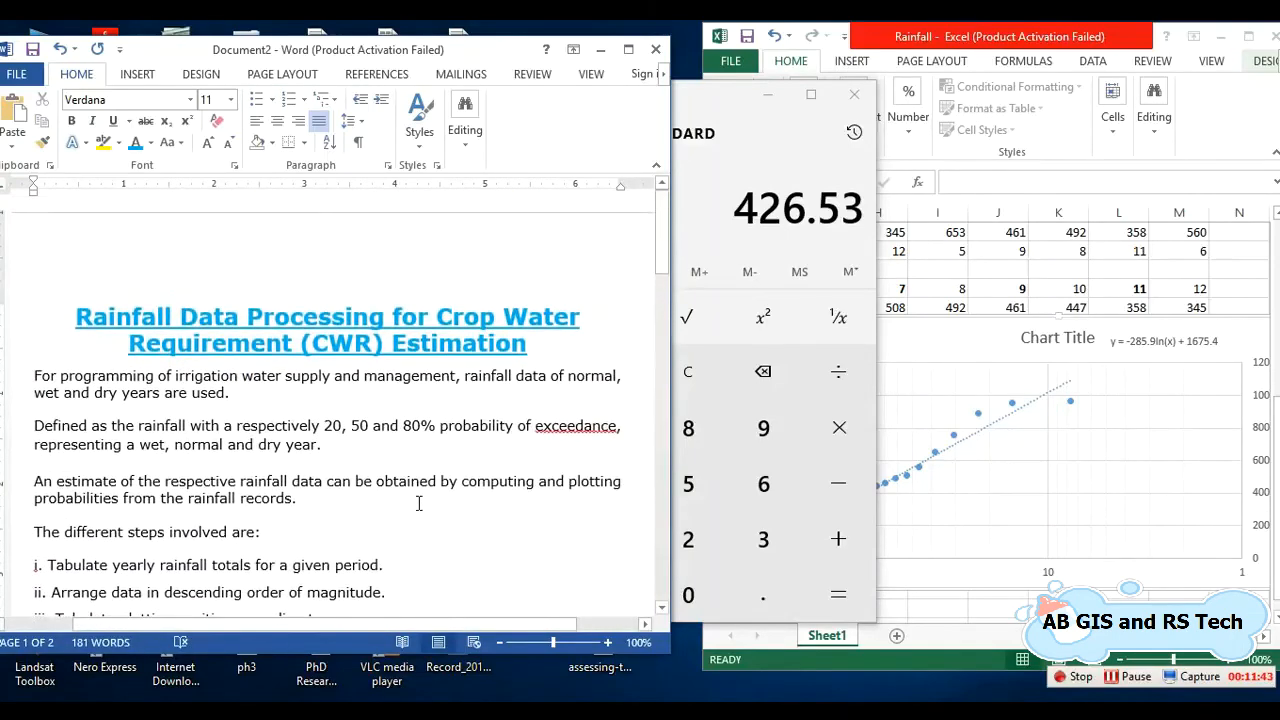
pyautogui.moveTo(341, 425); pyautogui.dragTo(325, 425)
pyautogui.moveTo(121, 397); pyautogui.dragTo(102, 397)
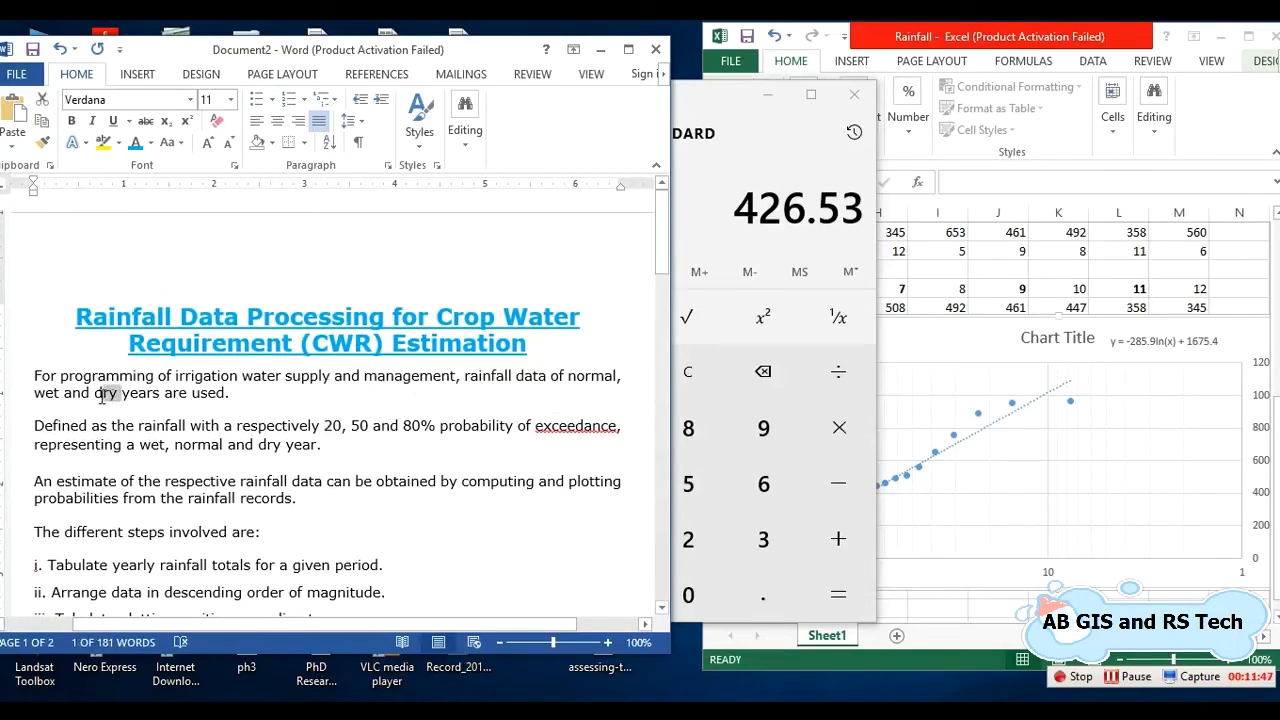
pyautogui.click(420, 481)
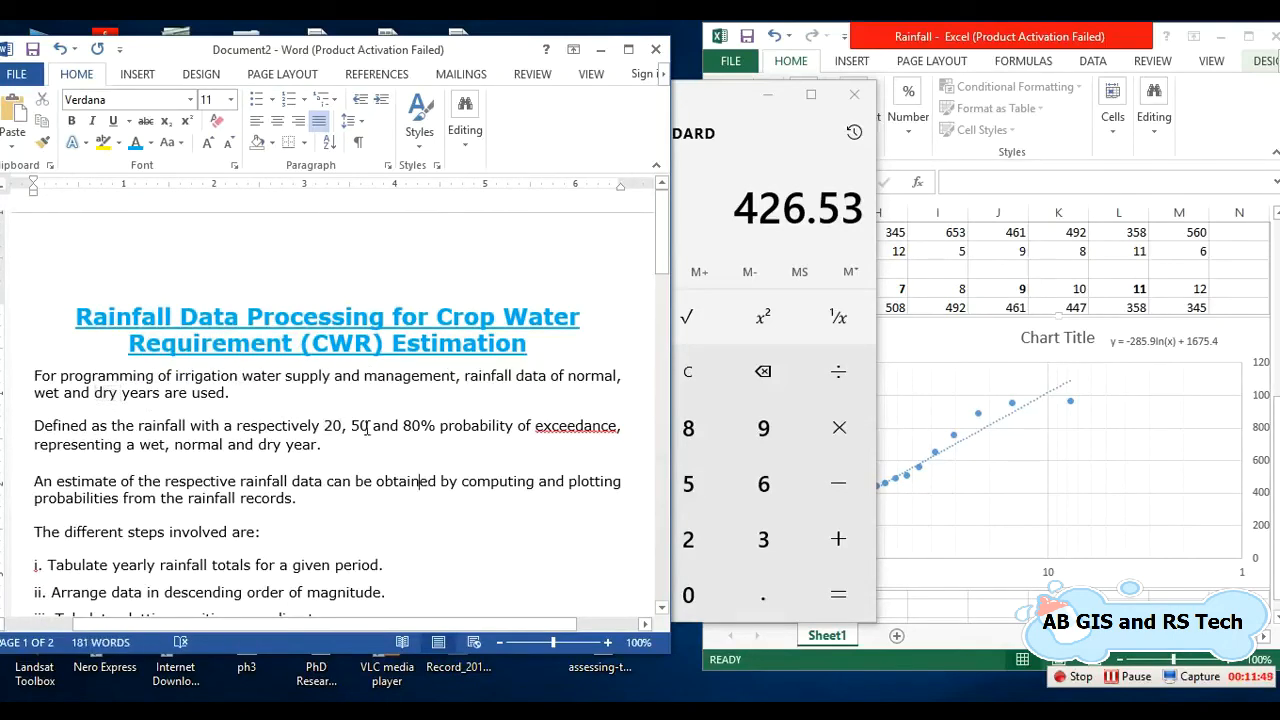
pyautogui.moveTo(367, 427); pyautogui.dragTo(350, 426)
pyautogui.click(353, 426)
pyautogui.doubleClick(355, 426)
pyautogui.moveTo(224, 445); pyautogui.dragTo(181, 447)
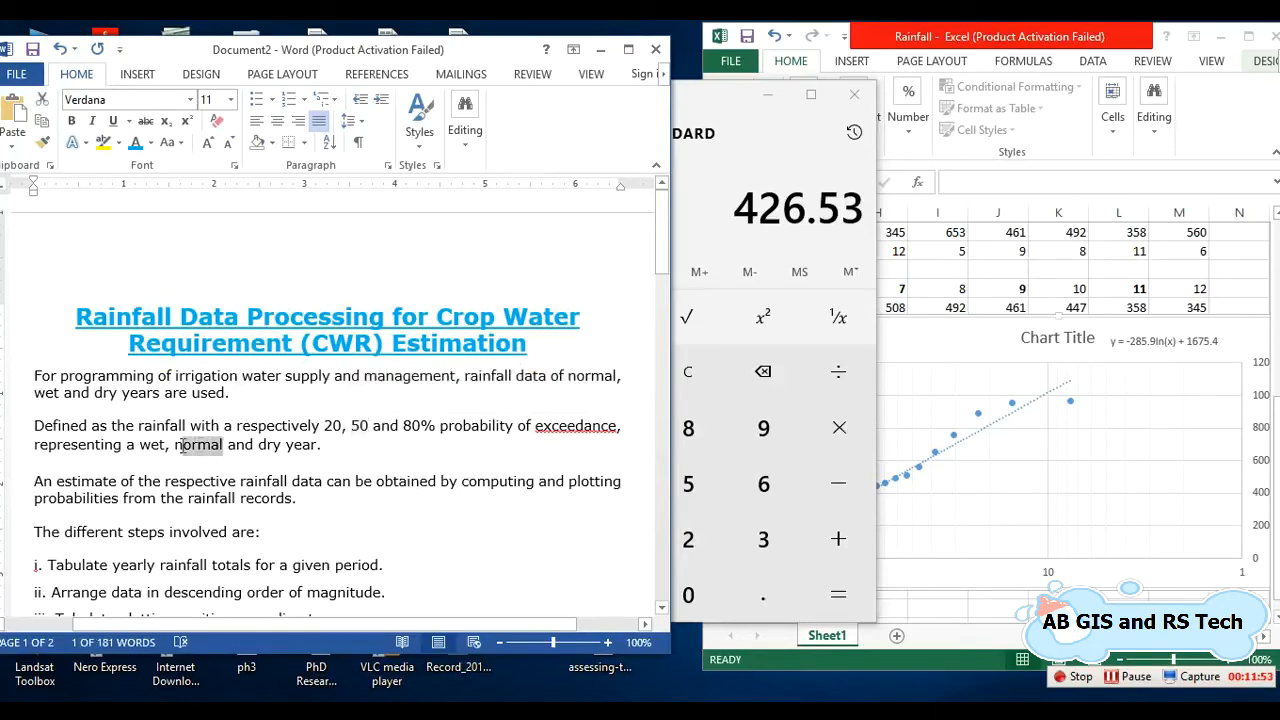
pyautogui.click(425, 430)
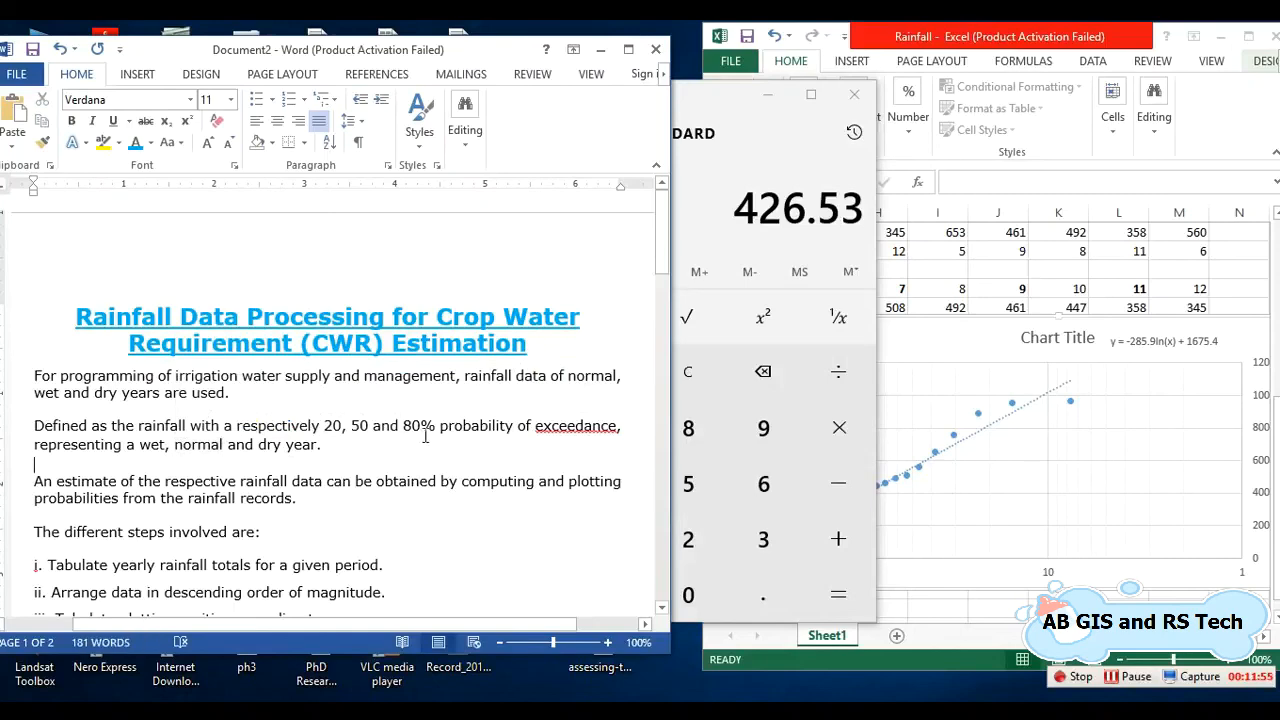
pyautogui.moveTo(411, 427); pyautogui.dragTo(402, 427)
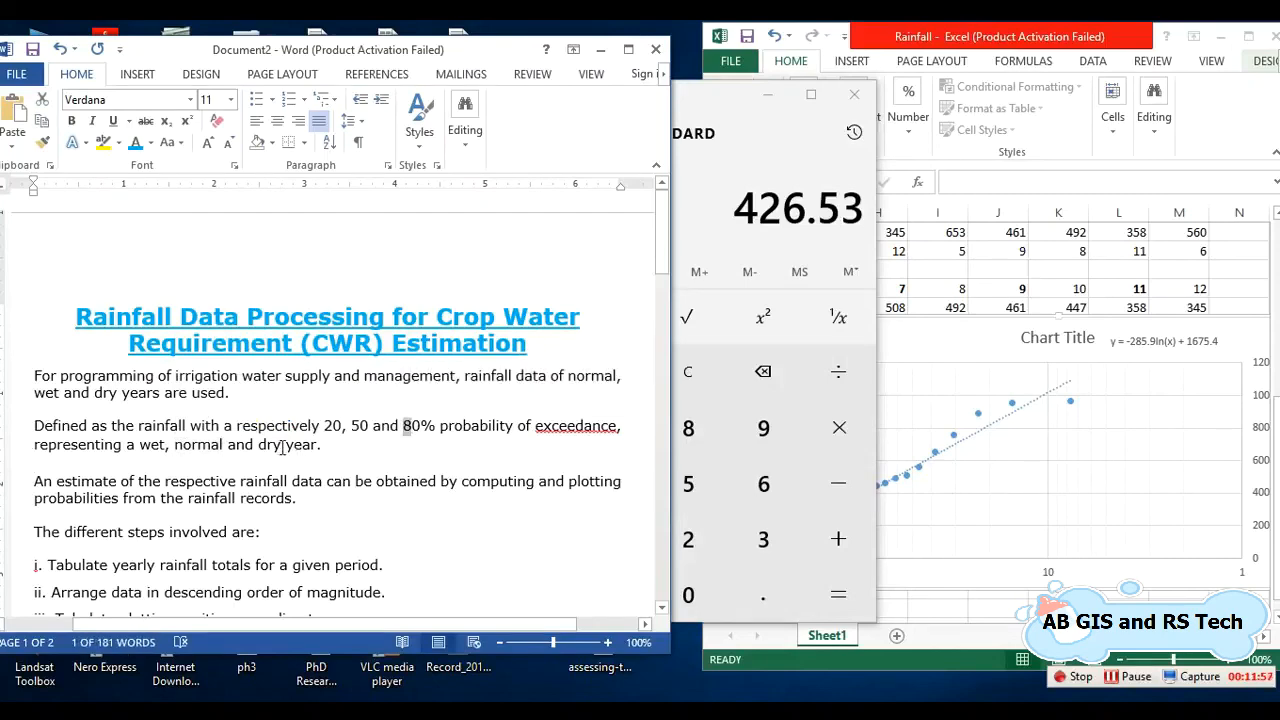
pyautogui.moveTo(283, 447); pyautogui.dragTo(259, 447)
pyautogui.click(430, 532)
# Step: Move the word "dry" from the parentheses after 821.54mm into the parentheses after 426.53
pyautogui.scroll(-3, 470, 530)
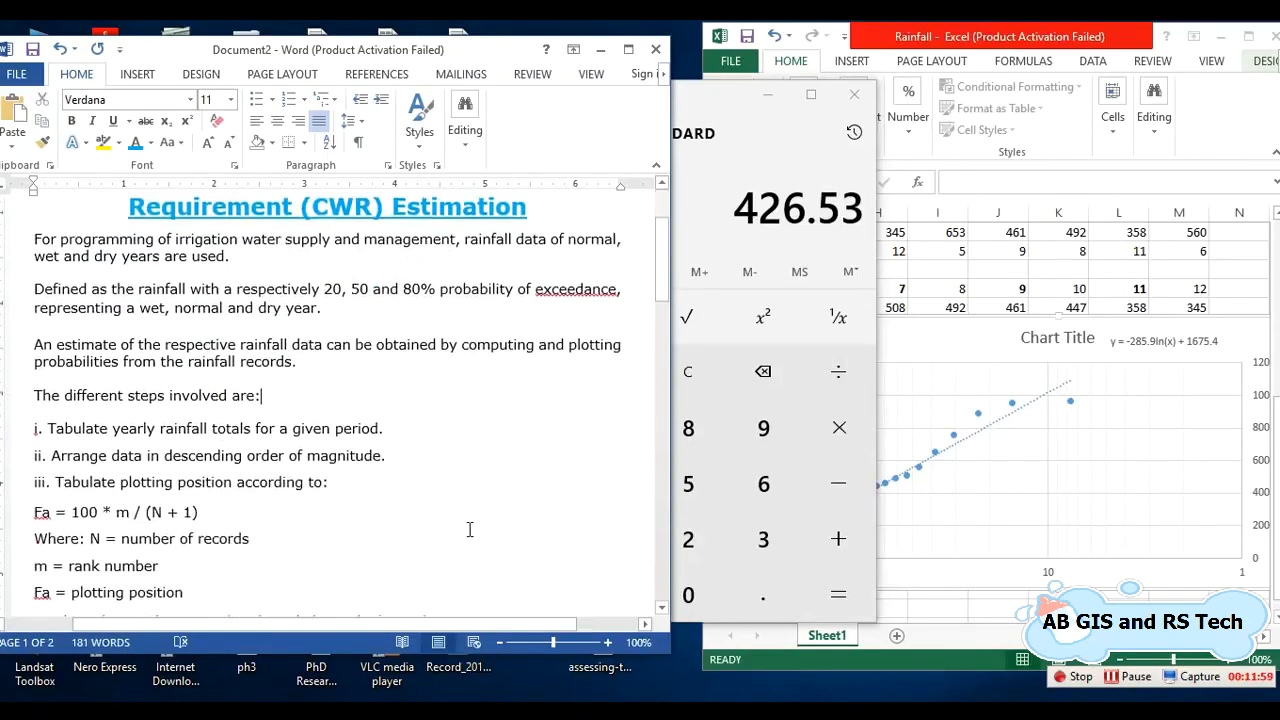
pyautogui.scroll(-12, 470, 530)
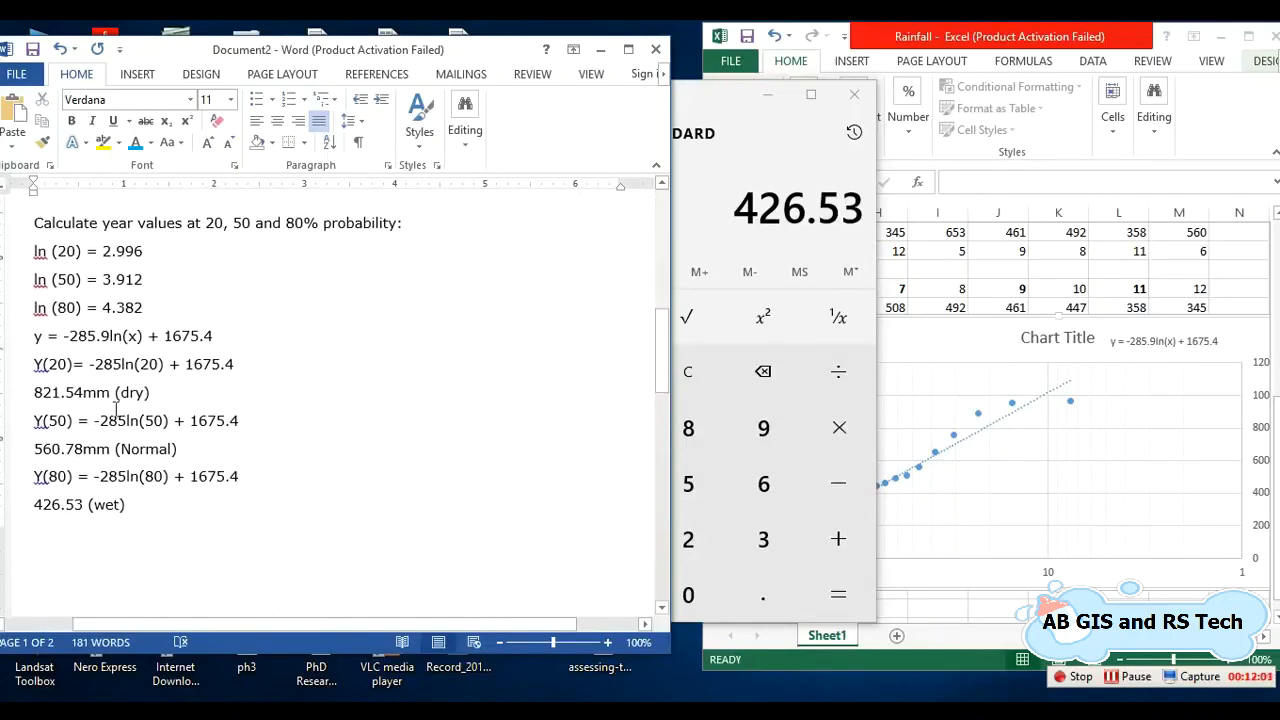
pyautogui.moveTo(148, 393); pyautogui.dragTo(120, 393)
pyautogui.hotkey('ctrl', 'c')
pyautogui.press('Delete')
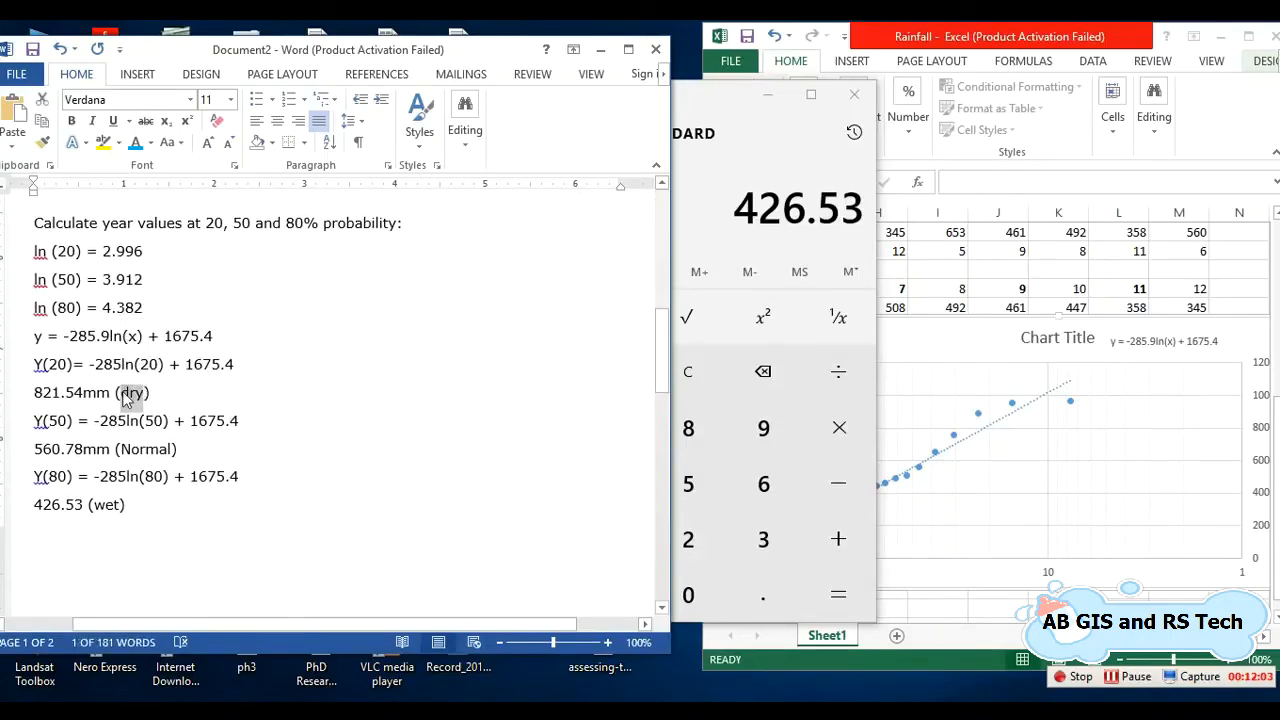
pyautogui.hotkey('ctrl', 'v')
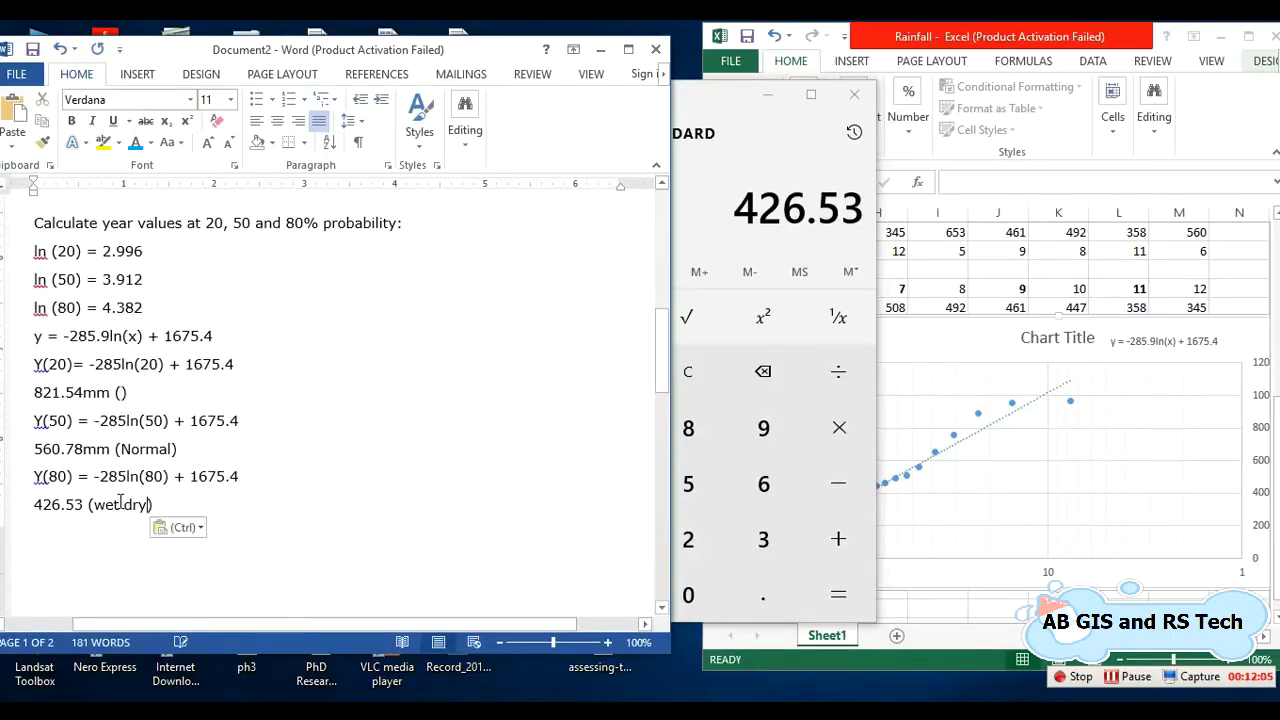
# Step: Move the word "wet" from the 426.53 label into the empty parentheses after 821.54mm
pyautogui.moveTo(122, 505); pyautogui.dragTo(93, 505)
pyautogui.hotkey('ctrl', 'c')
pyautogui.press('Delete')
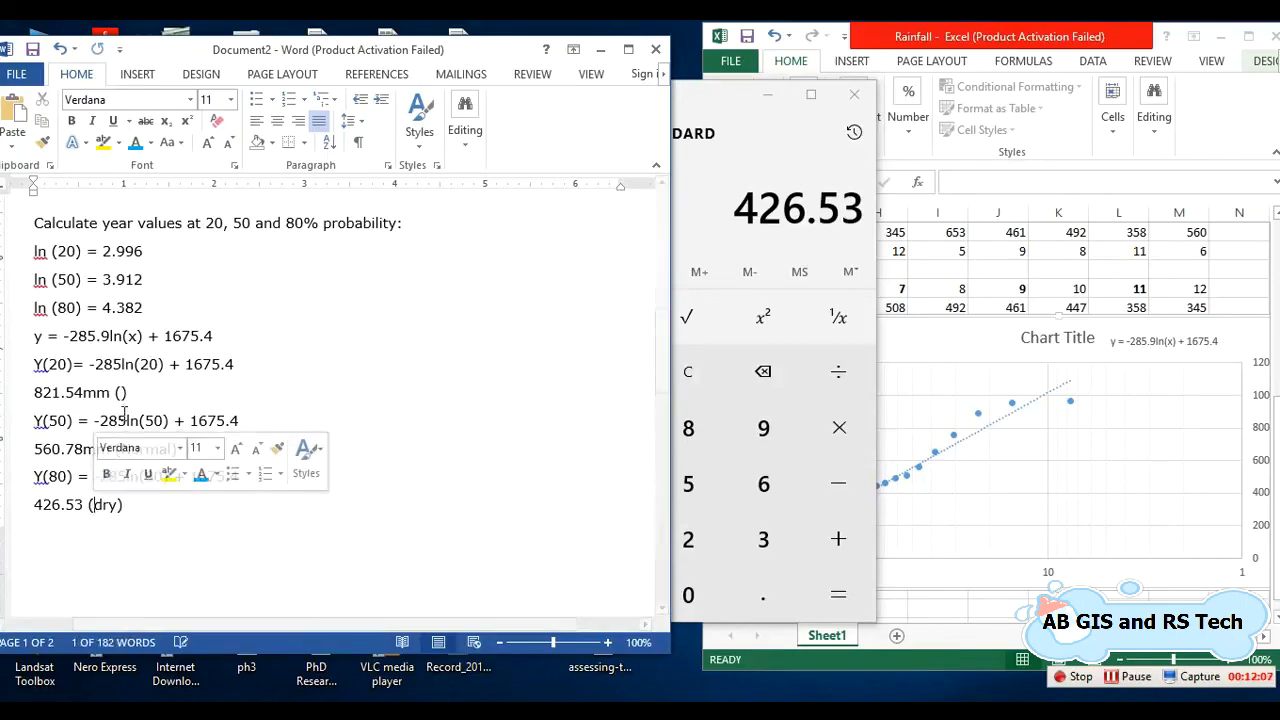
pyautogui.hotkey('ctrl', 'v')
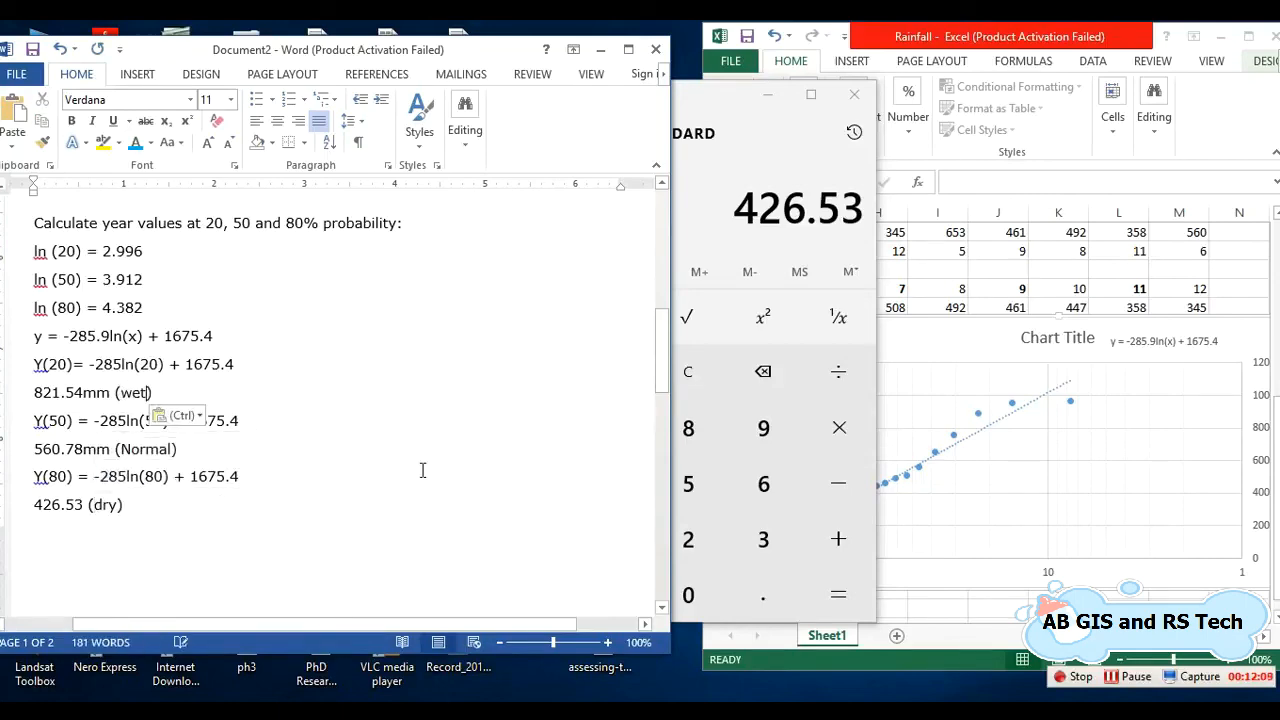
# Step: Recheck in the introduction which of the 20, 50 and 80% probabilities belongs to the wet, normal and dry year
pyautogui.scroll(10, 438, 462)
pyautogui.scroll(1, 440, 461)
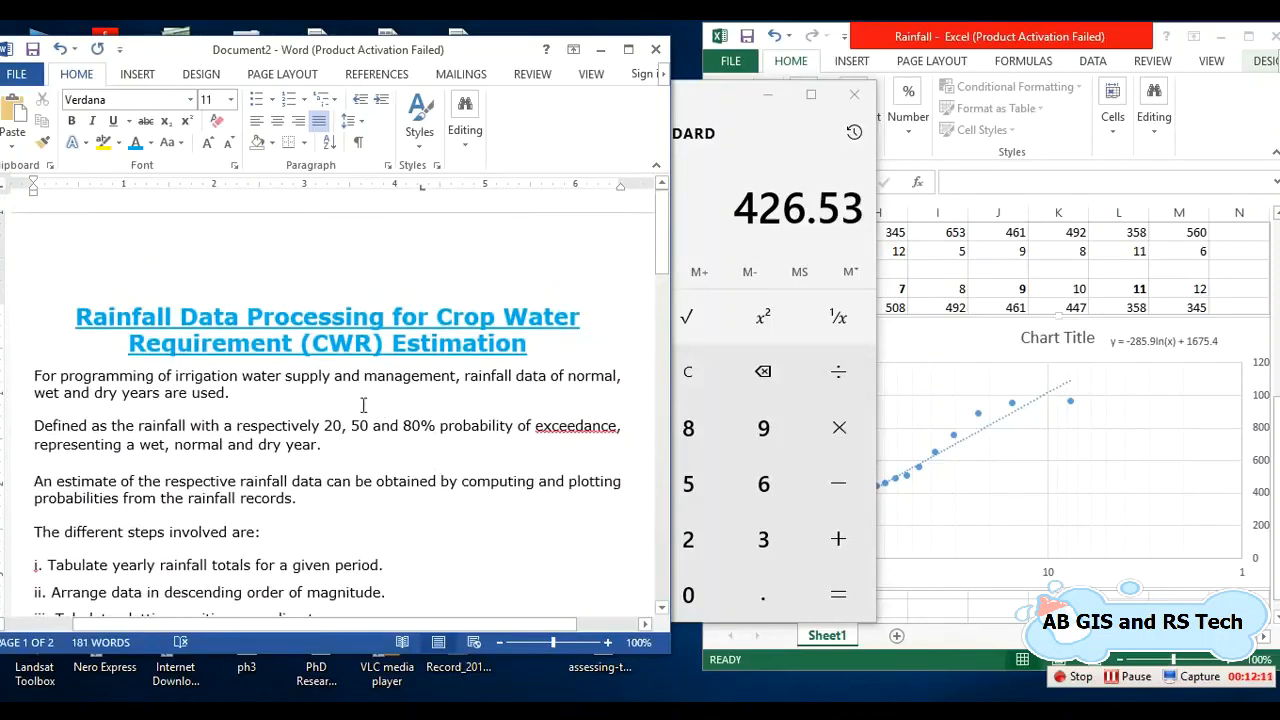
pyautogui.moveTo(342, 426); pyautogui.dragTo(321, 426)
pyautogui.click(166, 446)
pyautogui.write(',')
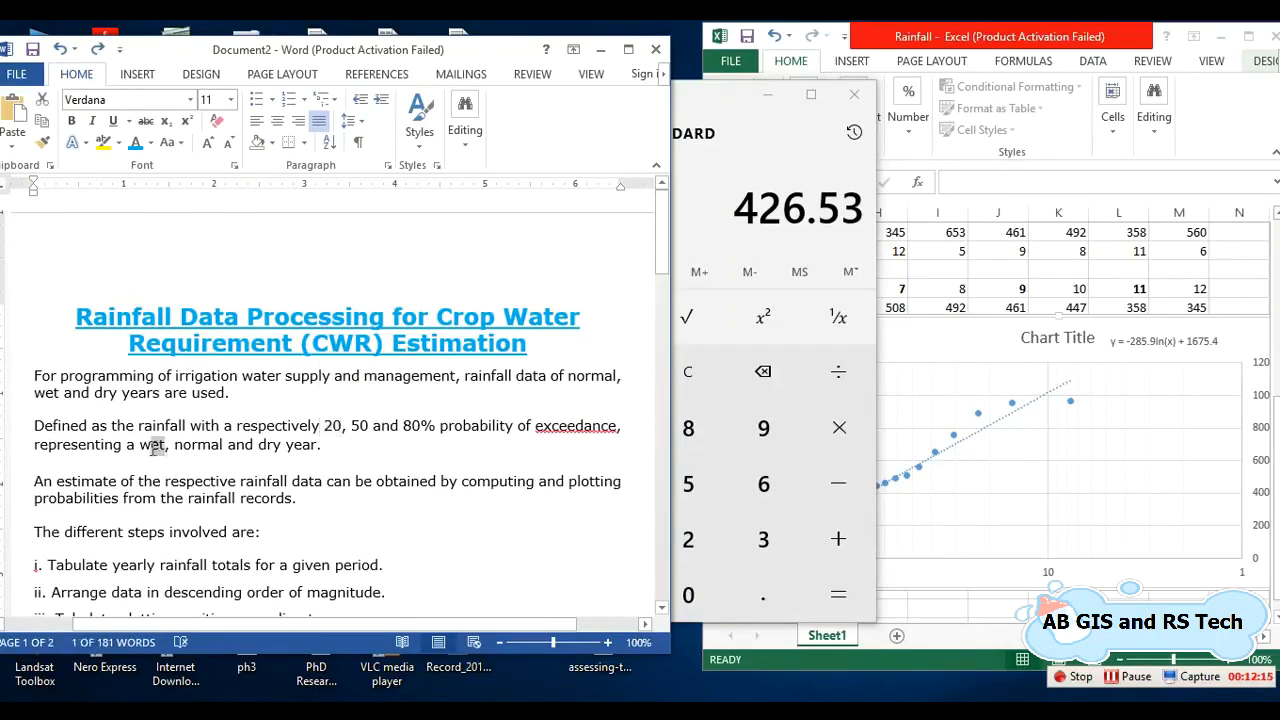
pyautogui.doubleClick(360, 426)
pyautogui.moveTo(225, 446); pyautogui.dragTo(177, 452)
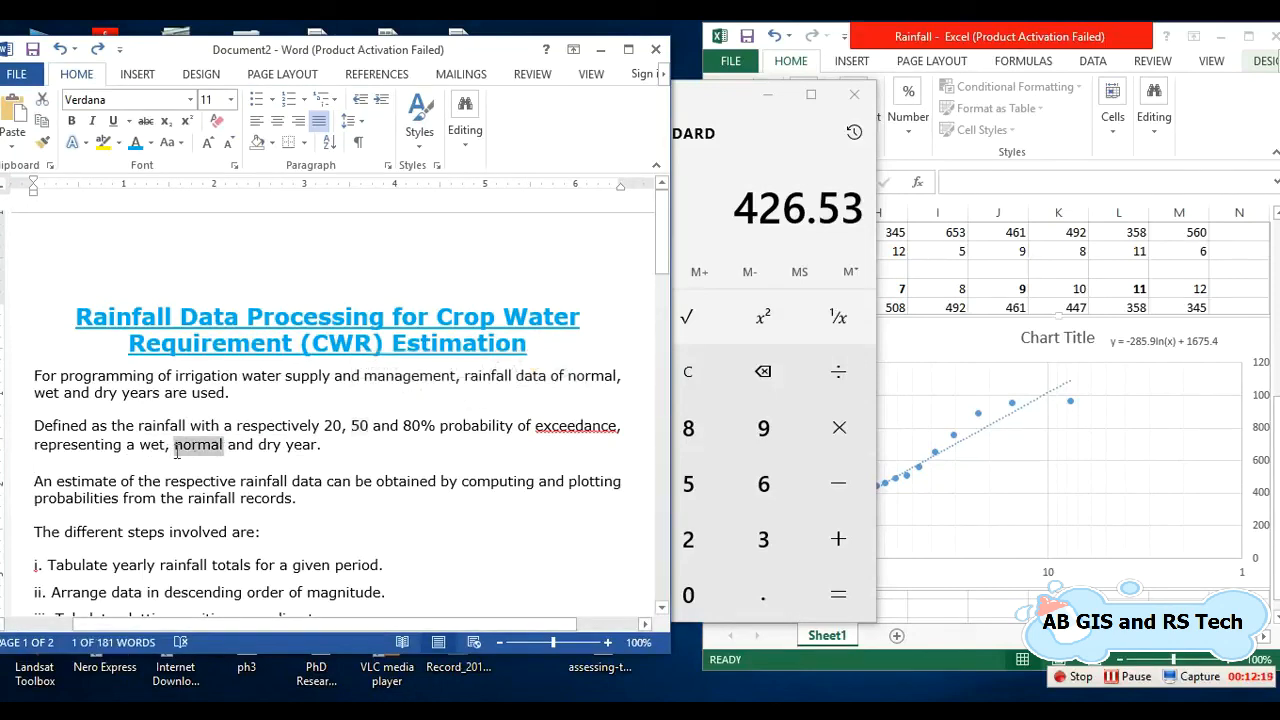
pyautogui.click(527, 438)
pyautogui.moveTo(405, 426); pyautogui.dragTo(419, 426)
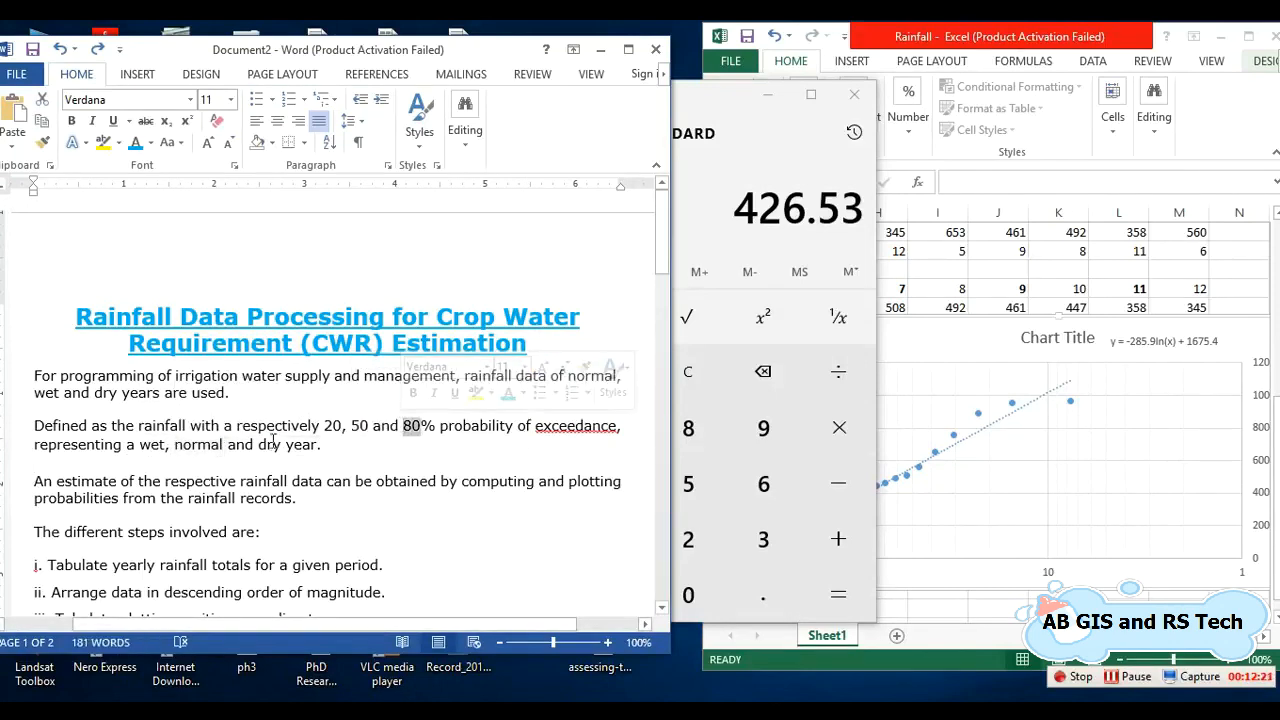
pyautogui.moveTo(285, 447); pyautogui.dragTo(256, 451)
# Step: Format the Y(20), Y(50) and Y(80) equations and their labelled results in light blue at font size 16
pyautogui.scroll(-12, 400, 503)
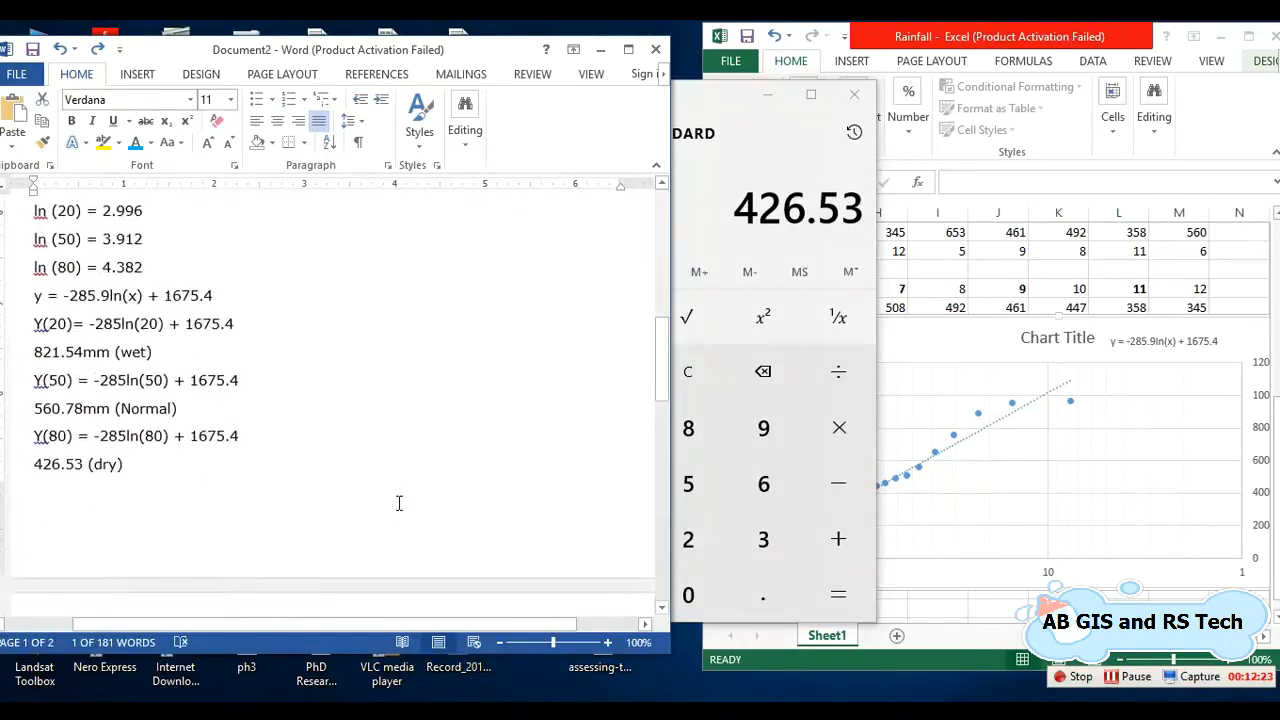
pyautogui.scroll(1, 399, 503)
pyautogui.moveTo(194, 488); pyautogui.dragTo(30, 319)
pyautogui.click(135, 142)
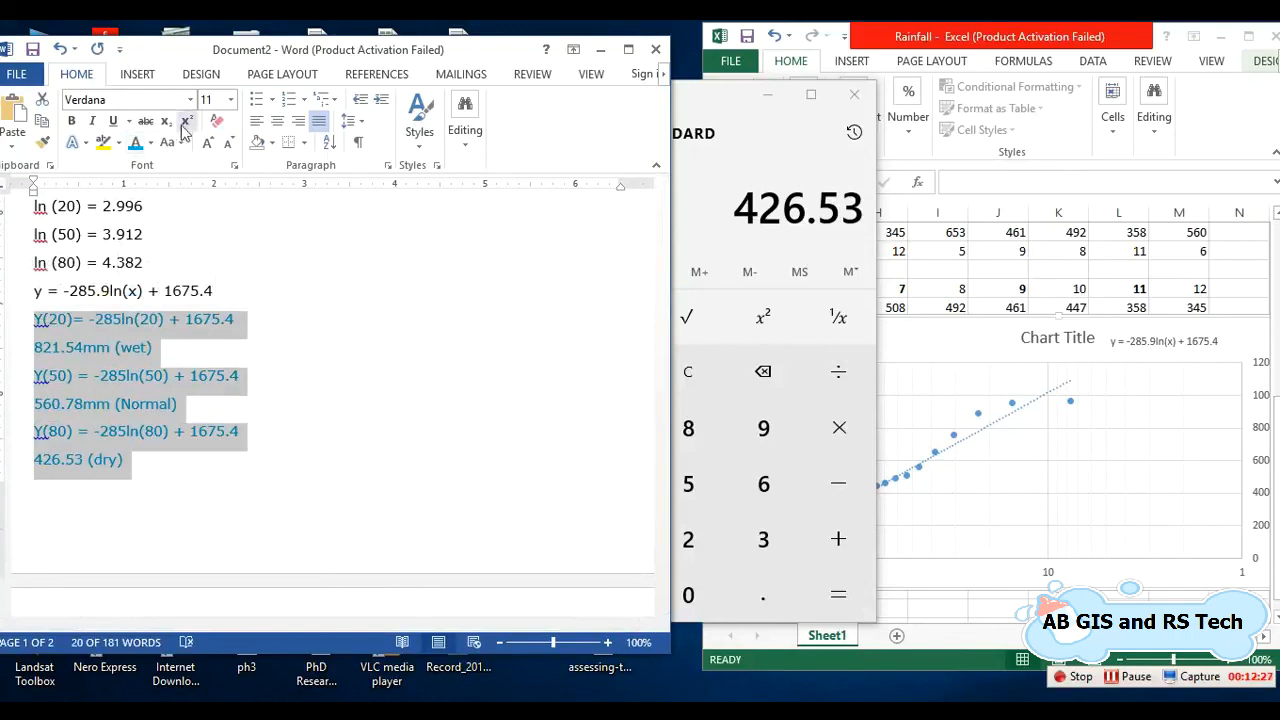
pyautogui.click(210, 145)
pyautogui.click(210, 145)
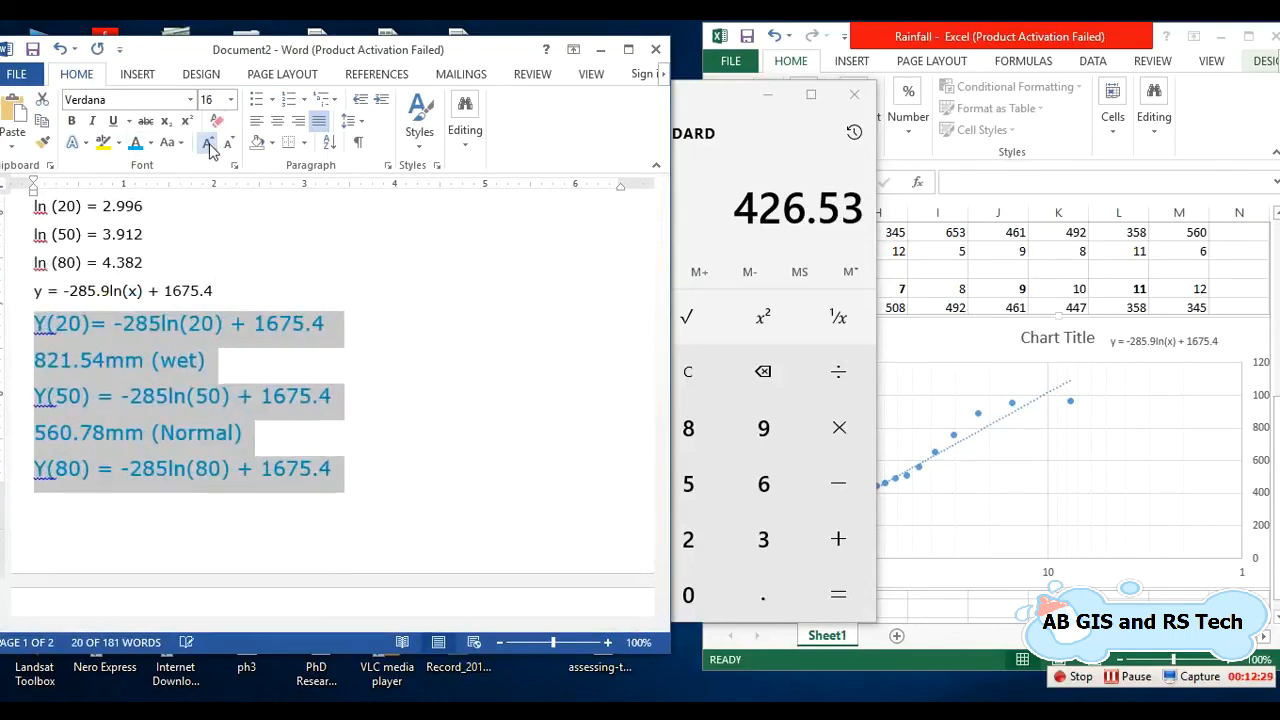
pyautogui.click(500, 434)
# Step: Add the closing lines "Thanks" and "Good bye" below the 426.53 (dry) result, followed by a line of dots
pyautogui.scroll(-3, 500, 434)
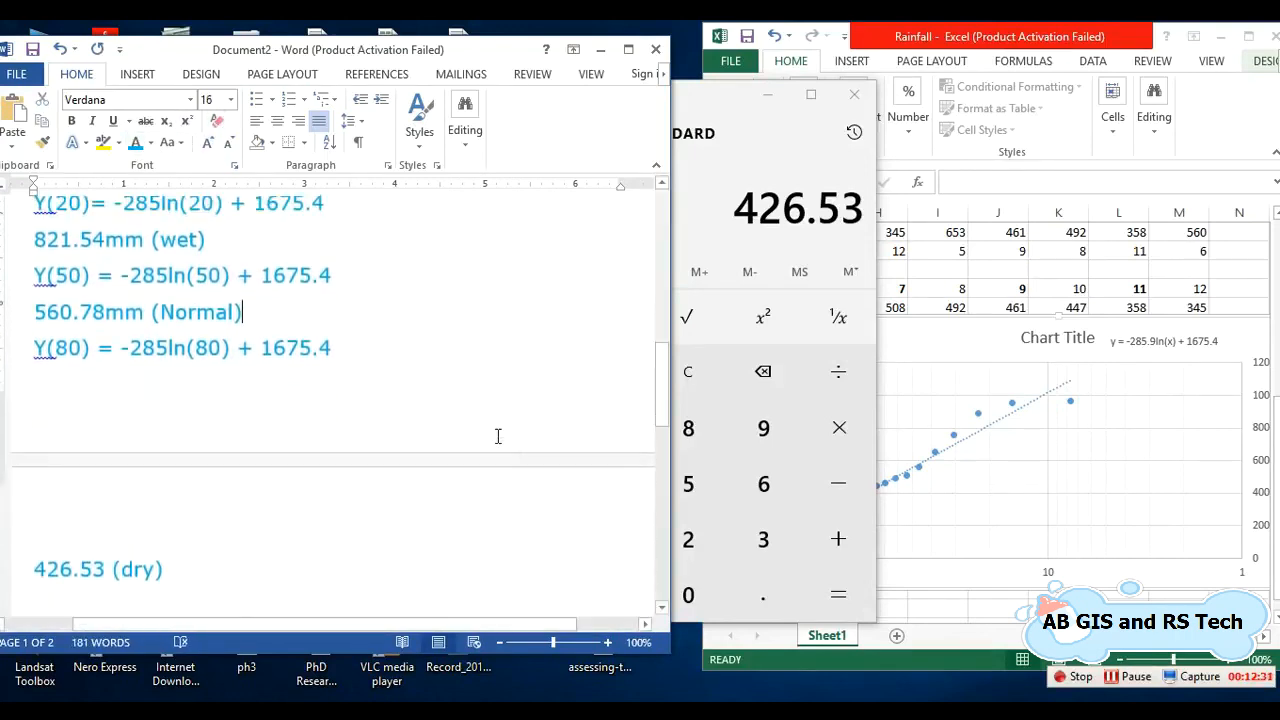
pyautogui.scroll(1, 498, 436)
pyautogui.scroll(-4, 498, 436)
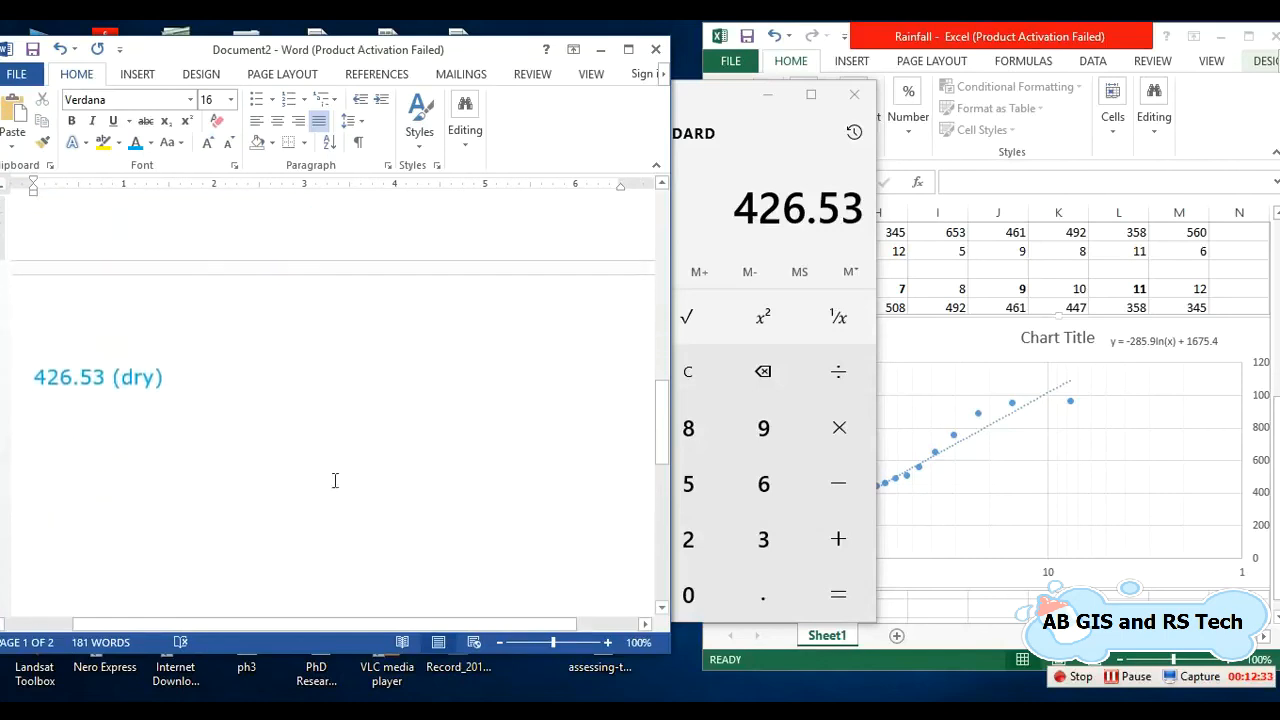
pyautogui.click(293, 474)
pyautogui.write('Thanks Good')
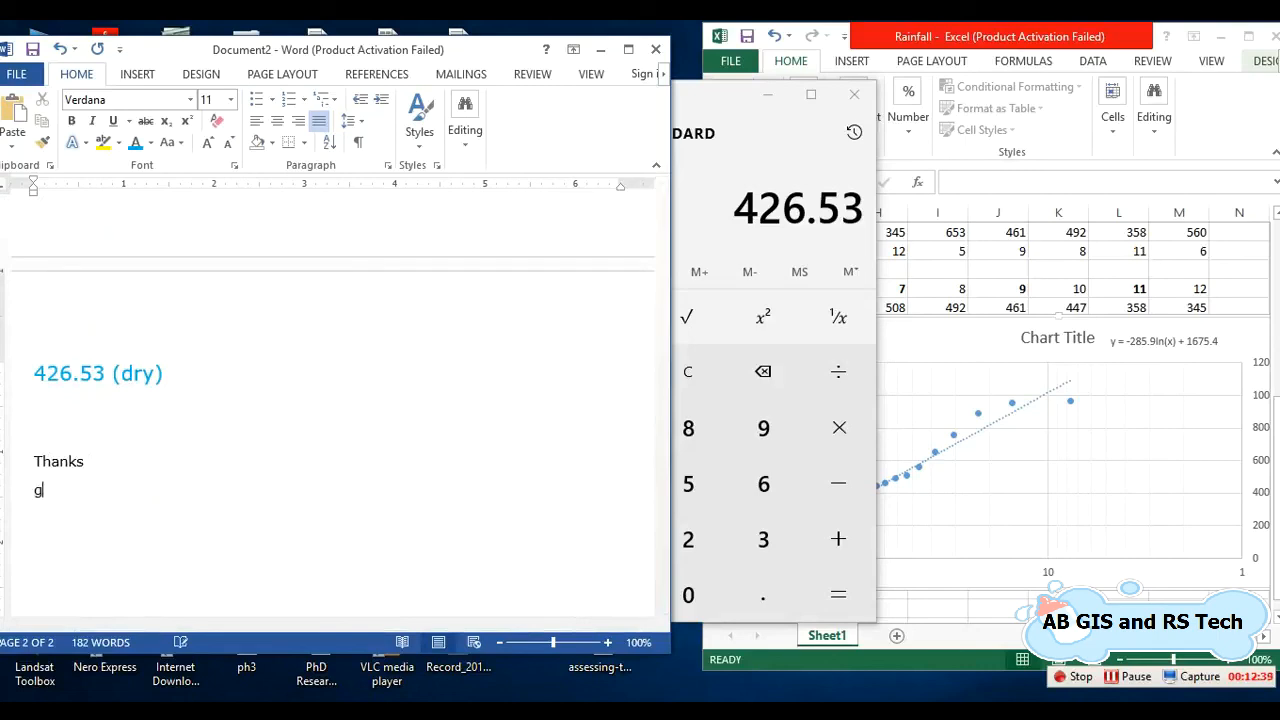
pyautogui.write(' bye ')
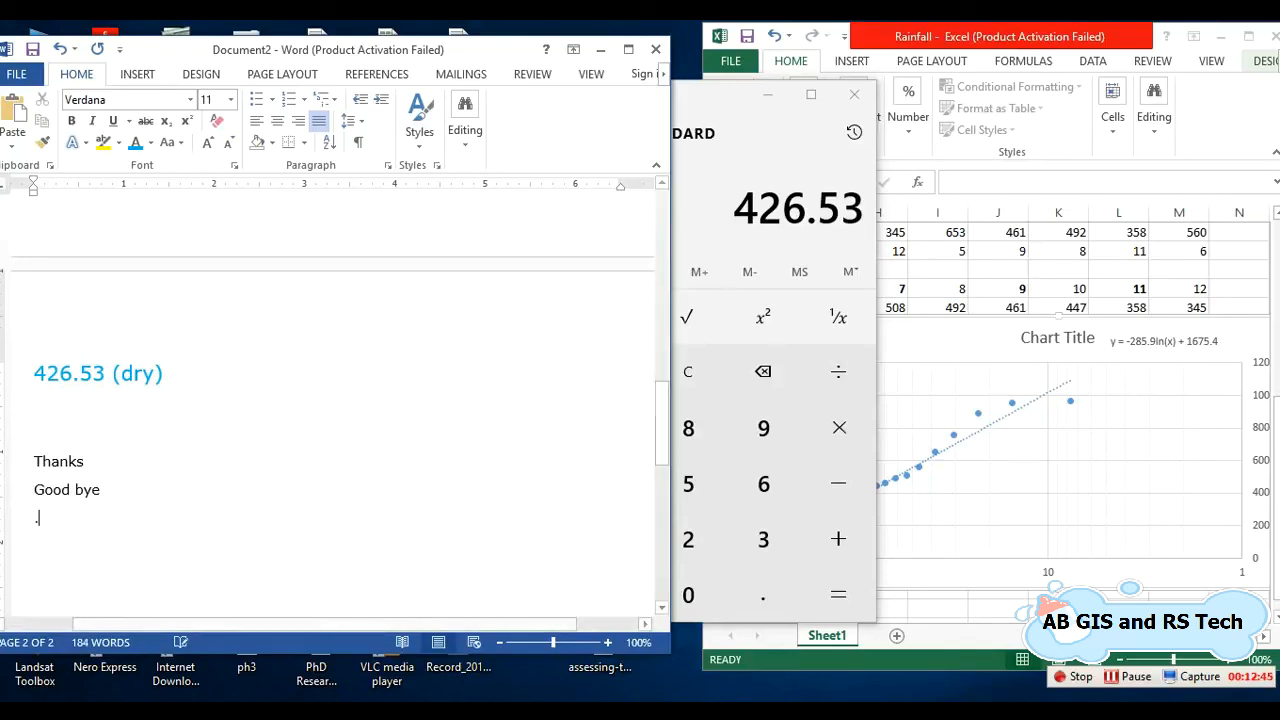
pyautogui.write('..........................')
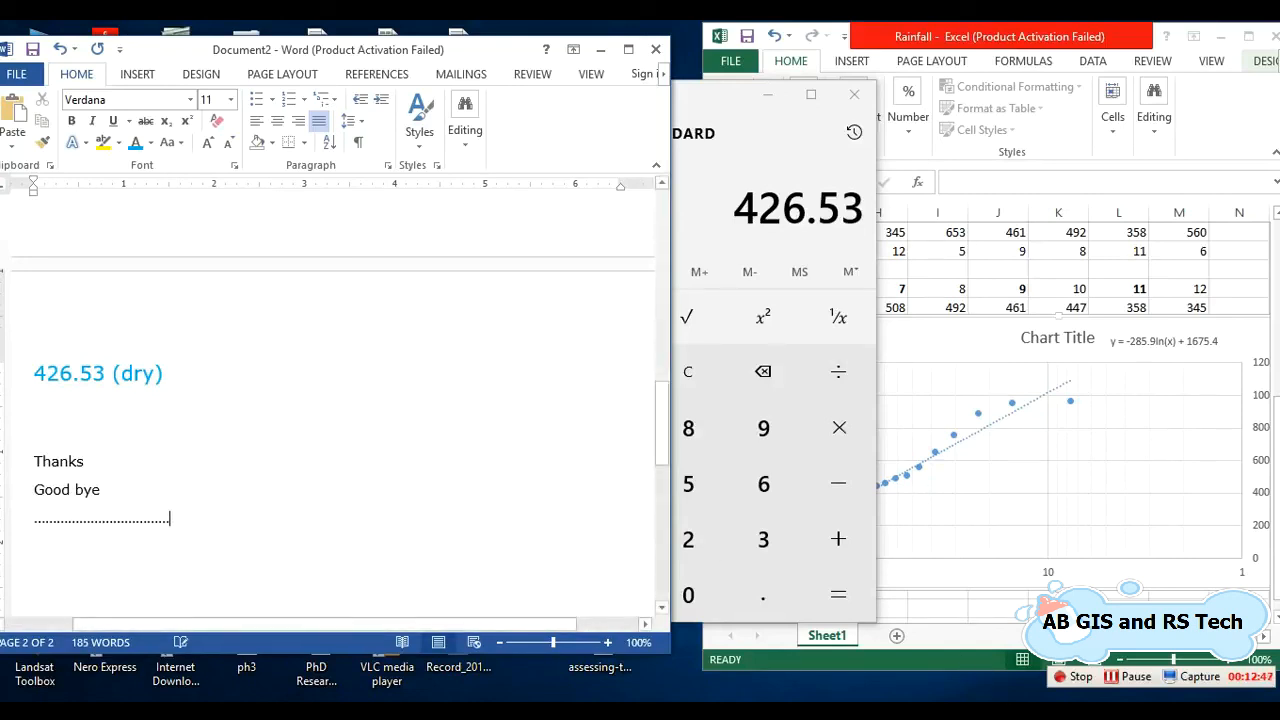